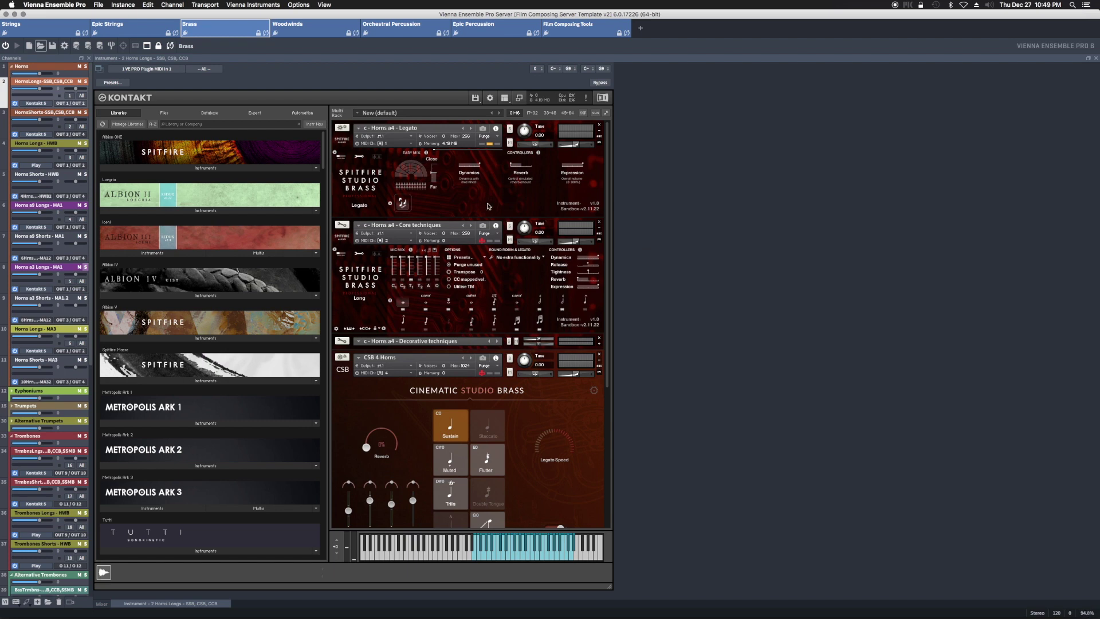
Collapse the Horns, Trombones, Alternative Trombones and Brass Collections folders in the Brass instance
click(10, 65)
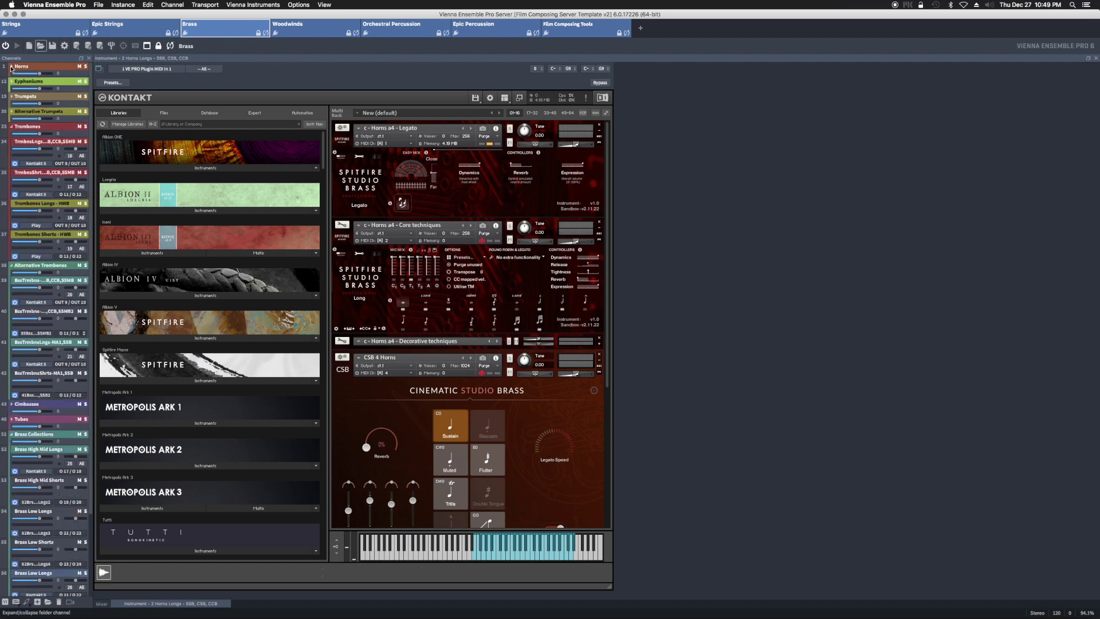
click(12, 126)
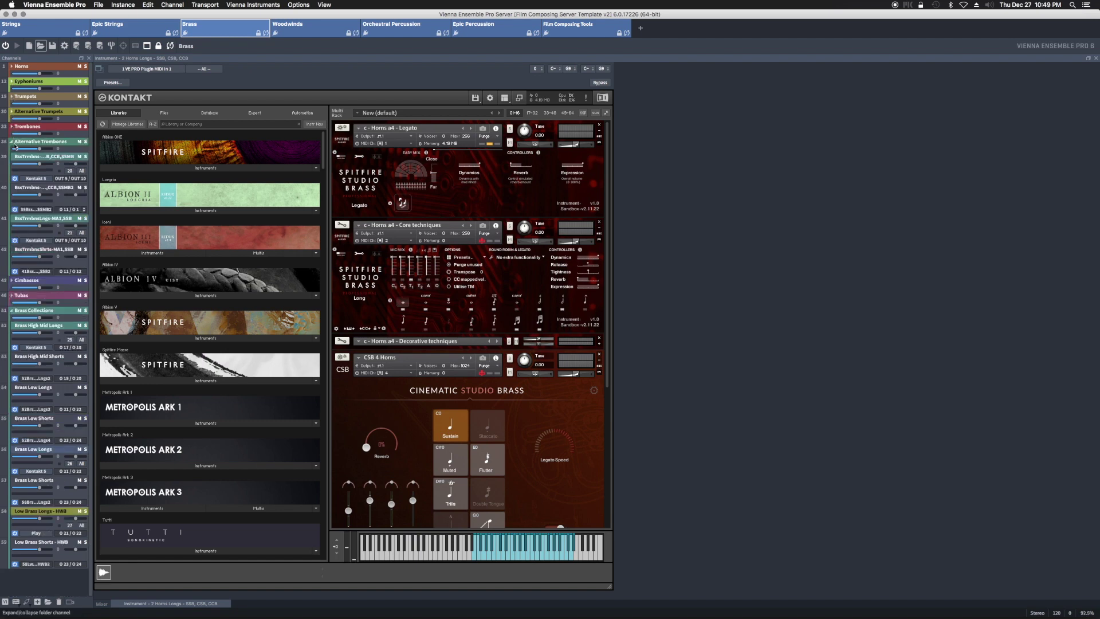
click(12, 142)
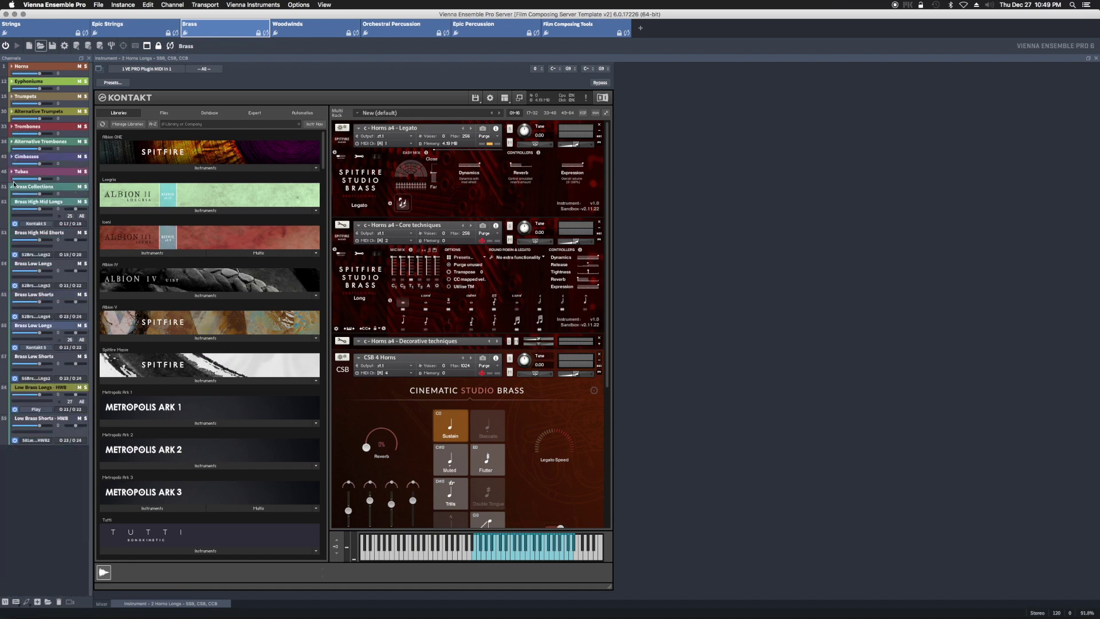
click(13, 186)
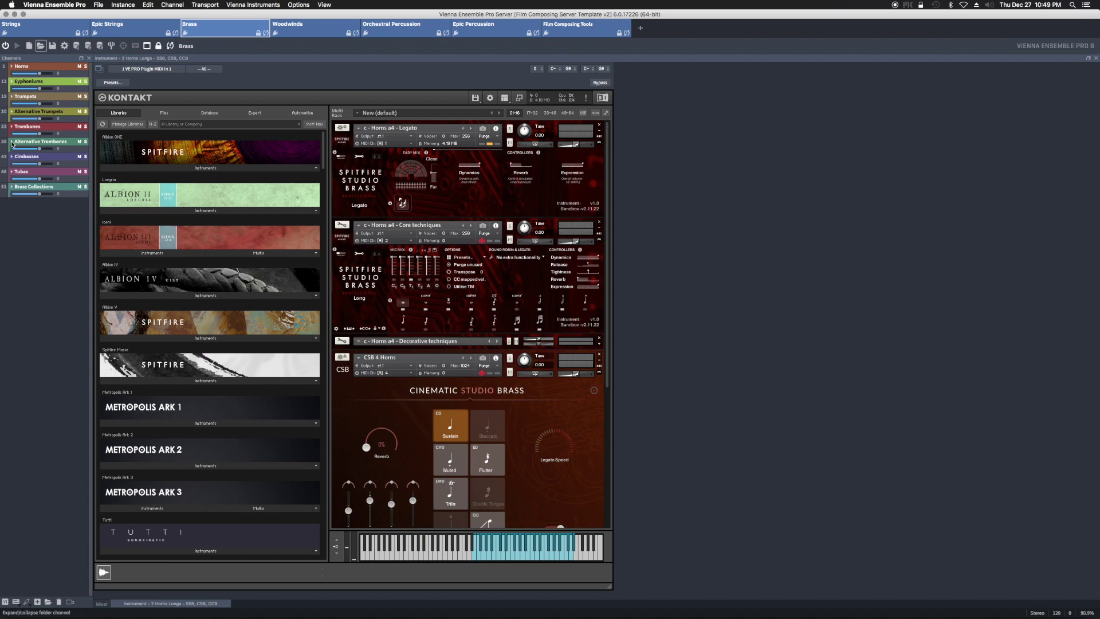
Collapse the Strings Mix folder in the Strings instance and the Strings High - MA1 folder in the Epic Strings instance
click(45, 31)
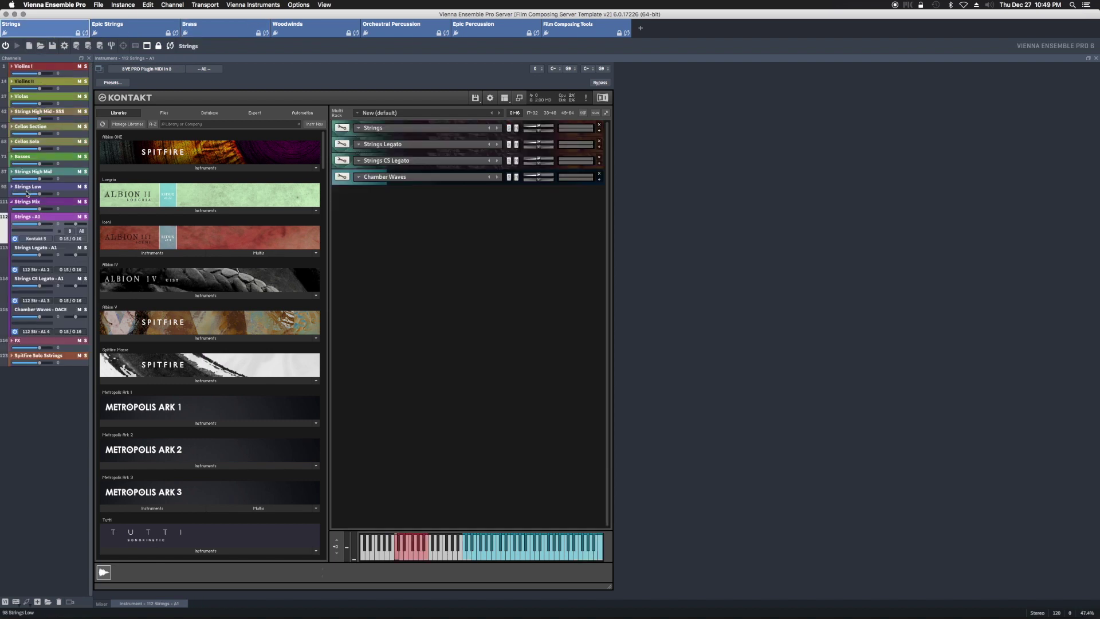
click(12, 202)
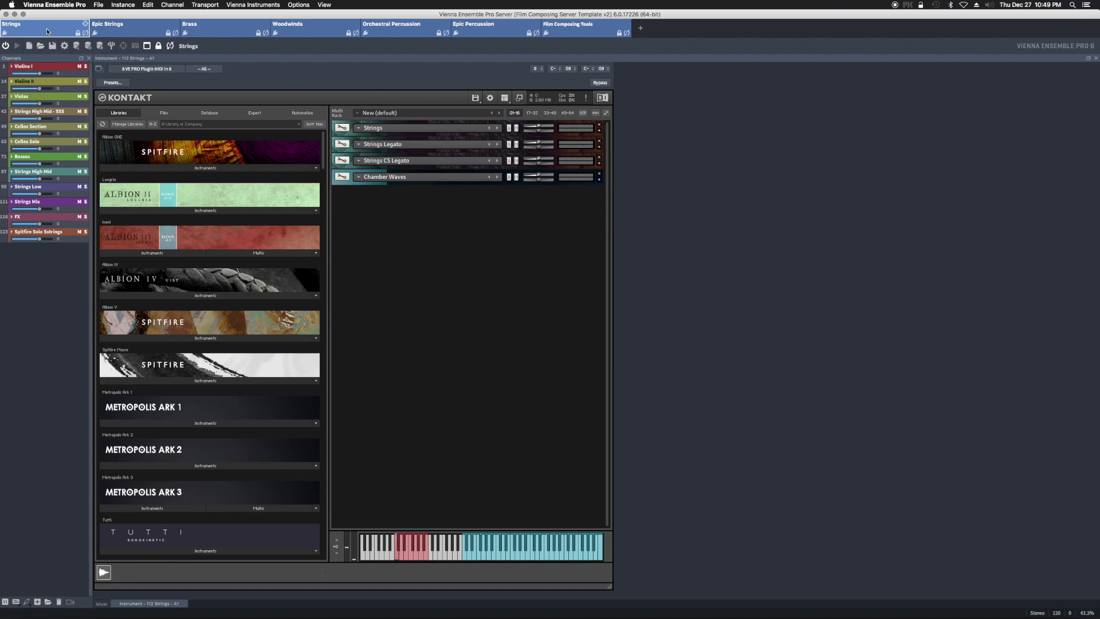
click(121, 29)
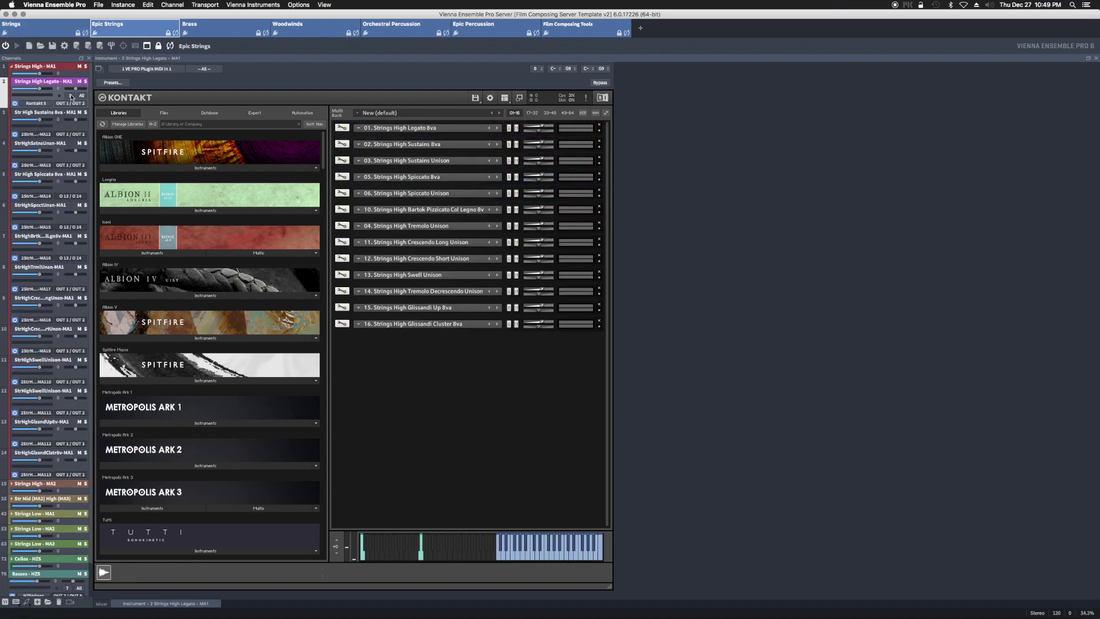
click(11, 67)
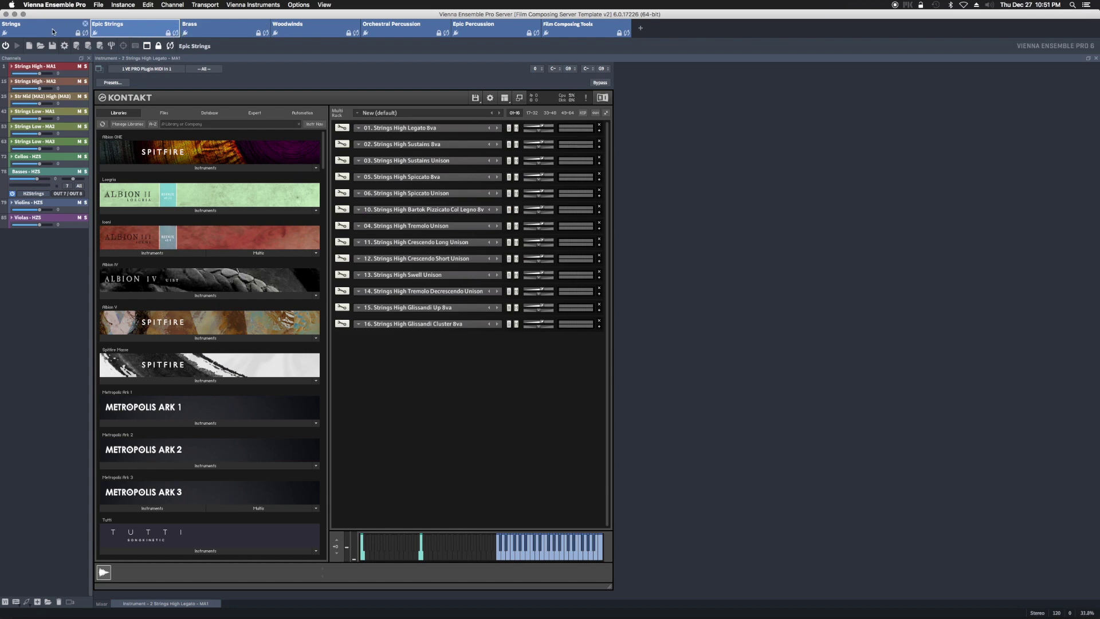
Review the folders of the Brass, Woodwinds, Orchestral Percussion, Epic Percussion and Film Composing Tools instances, and return to the Strings instance
click(202, 33)
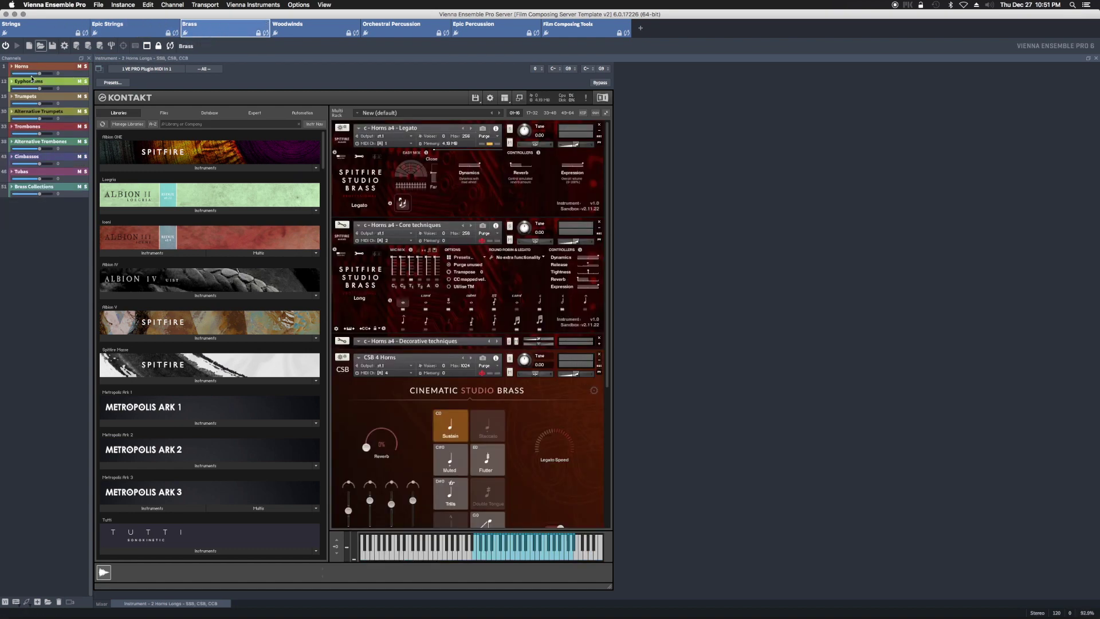
click(299, 31)
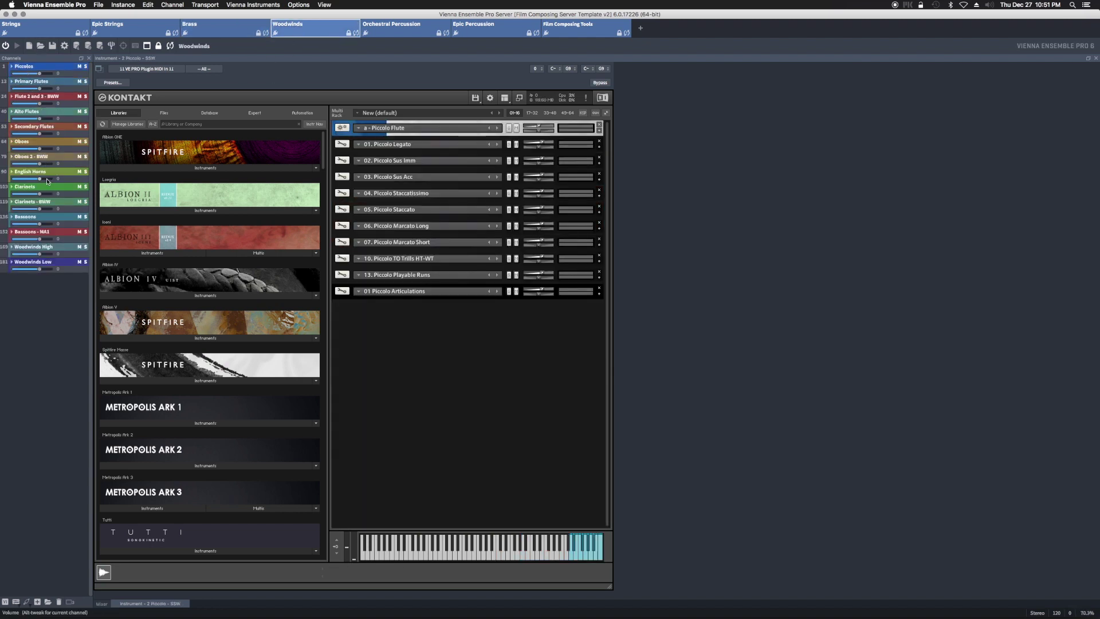
click(398, 25)
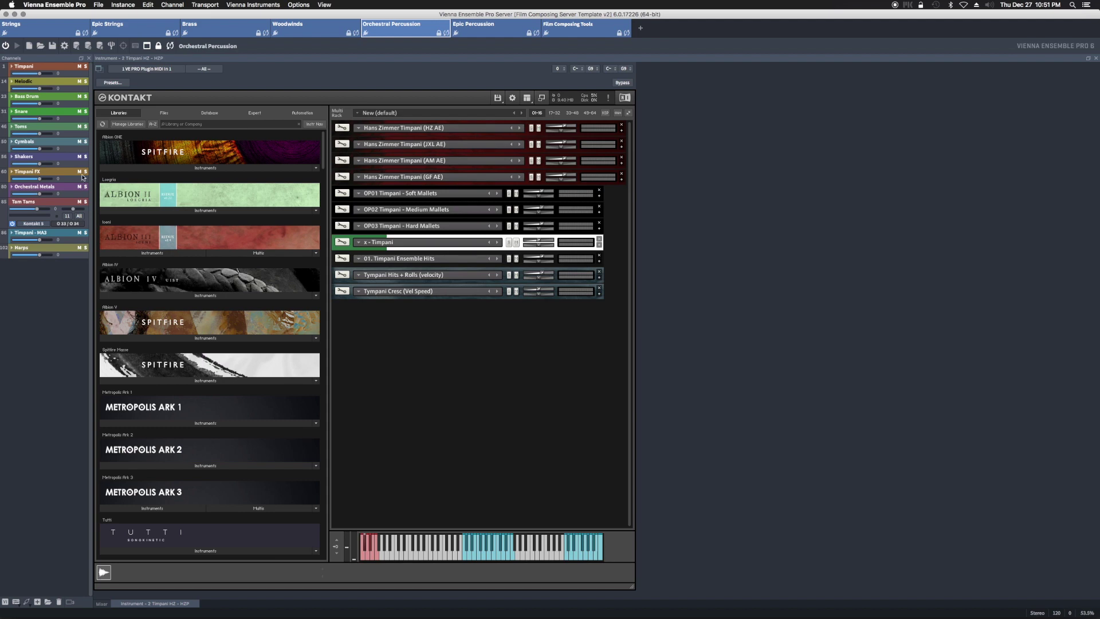
click(478, 26)
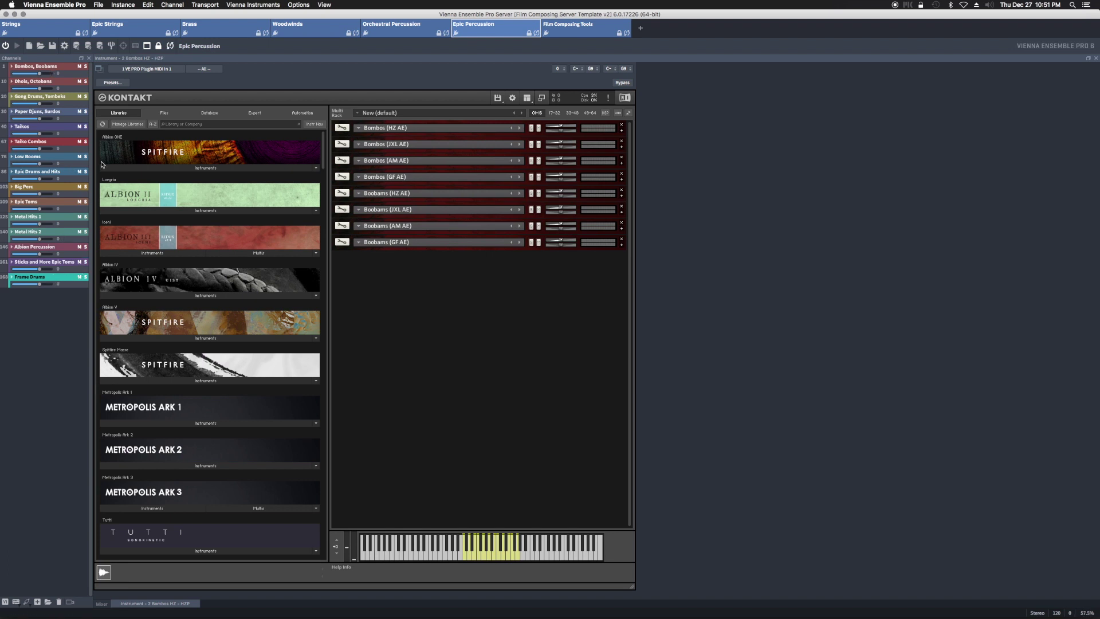
click(564, 34)
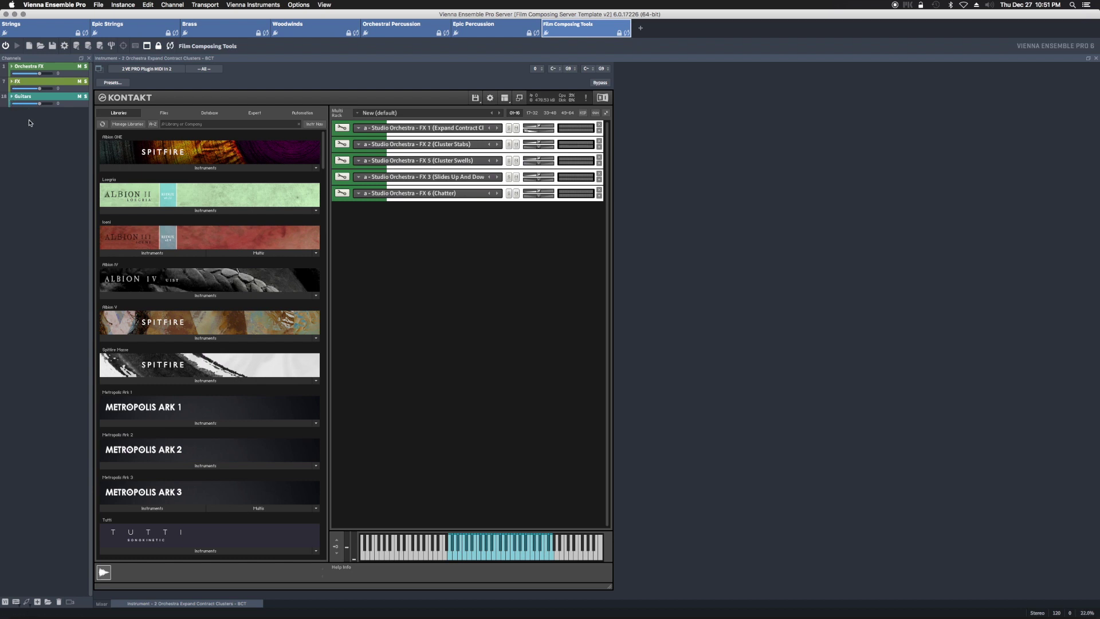
click(38, 29)
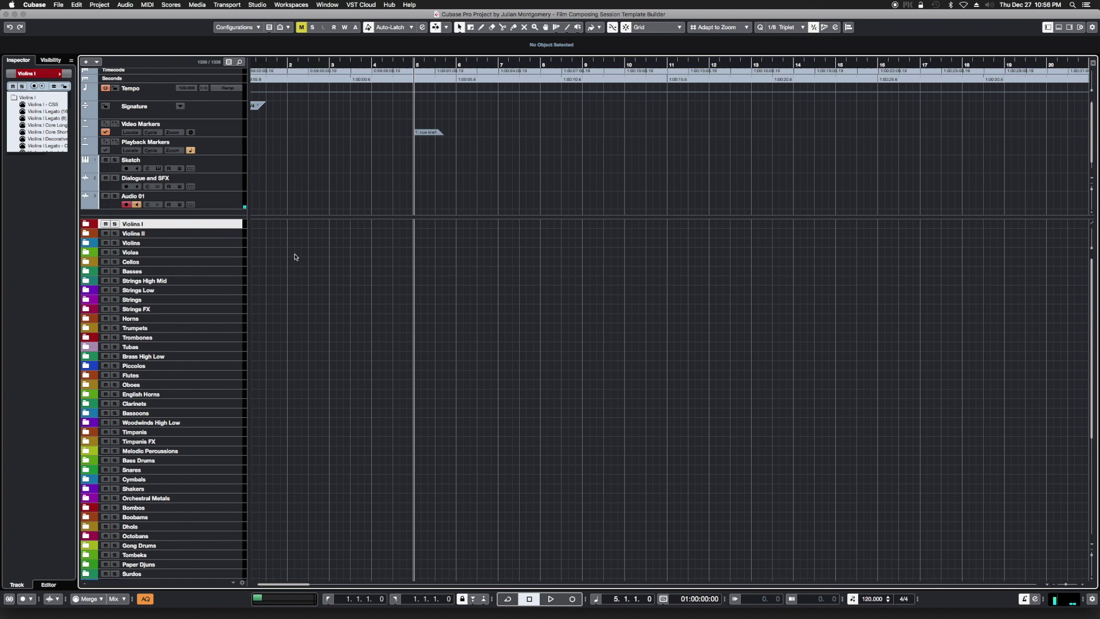
Expand the Violins I track folder in Cubase and select the Violins I - CSS track
click(87, 225)
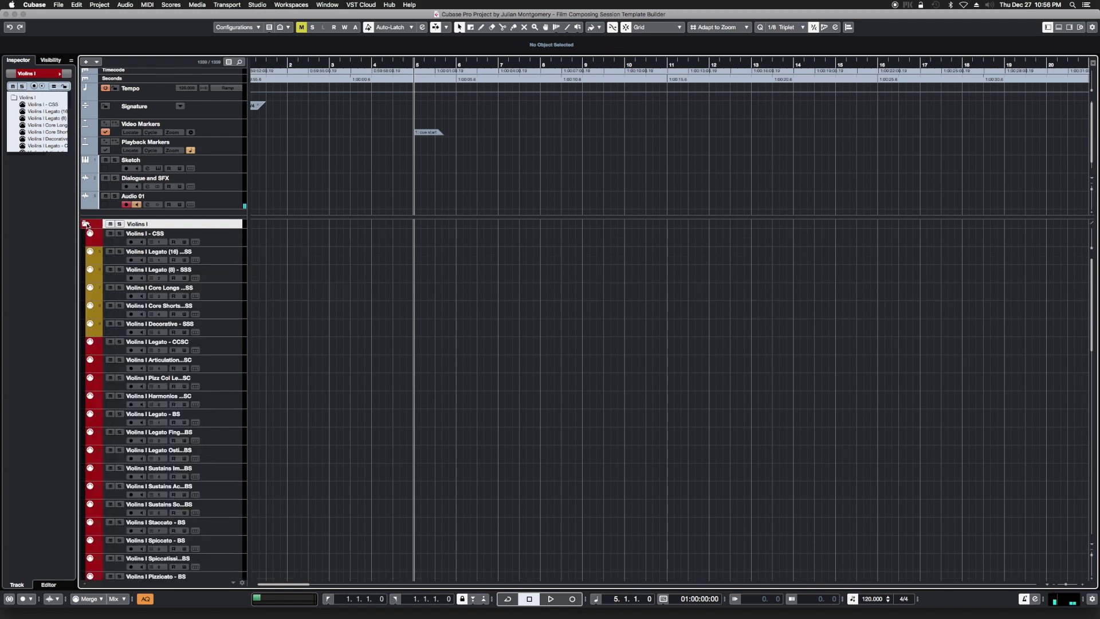
click(226, 241)
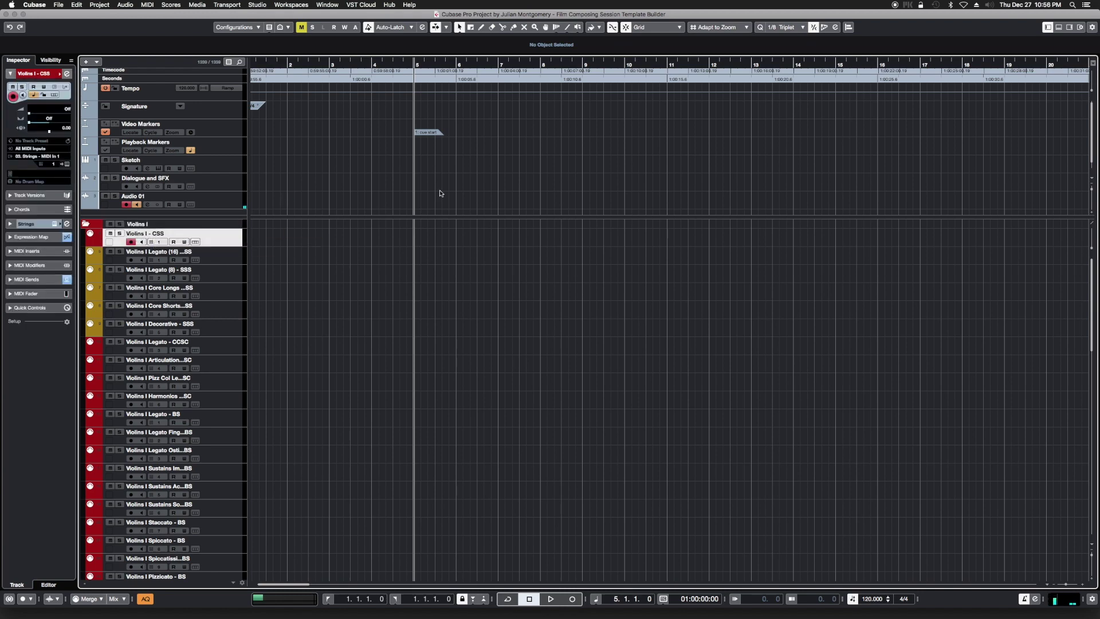
Switch to Vienna Ensemble Pro, expand the Violins I folder and show the CSS 1st Violins instrument in the Violins 1 - CSS channel
key(F3)
key(super+Tab)
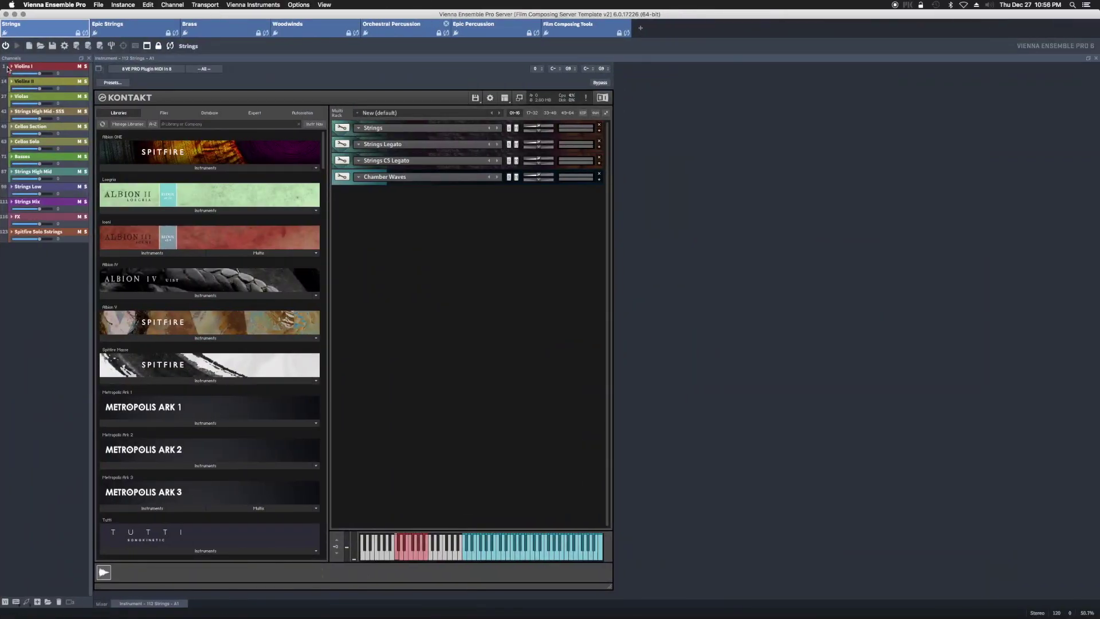
click(11, 66)
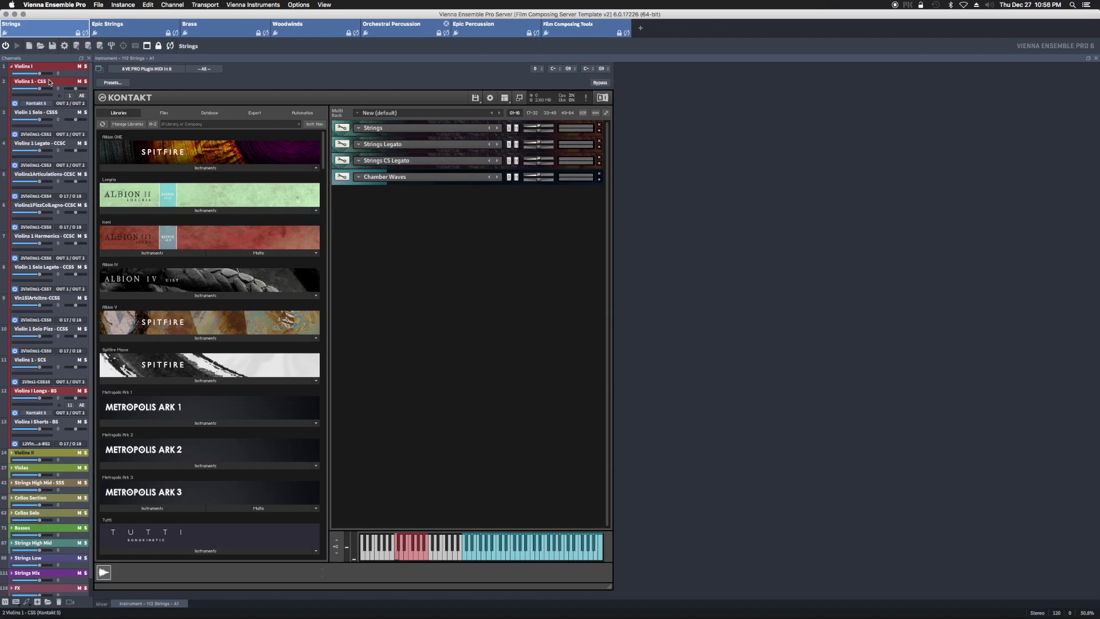
click(50, 82)
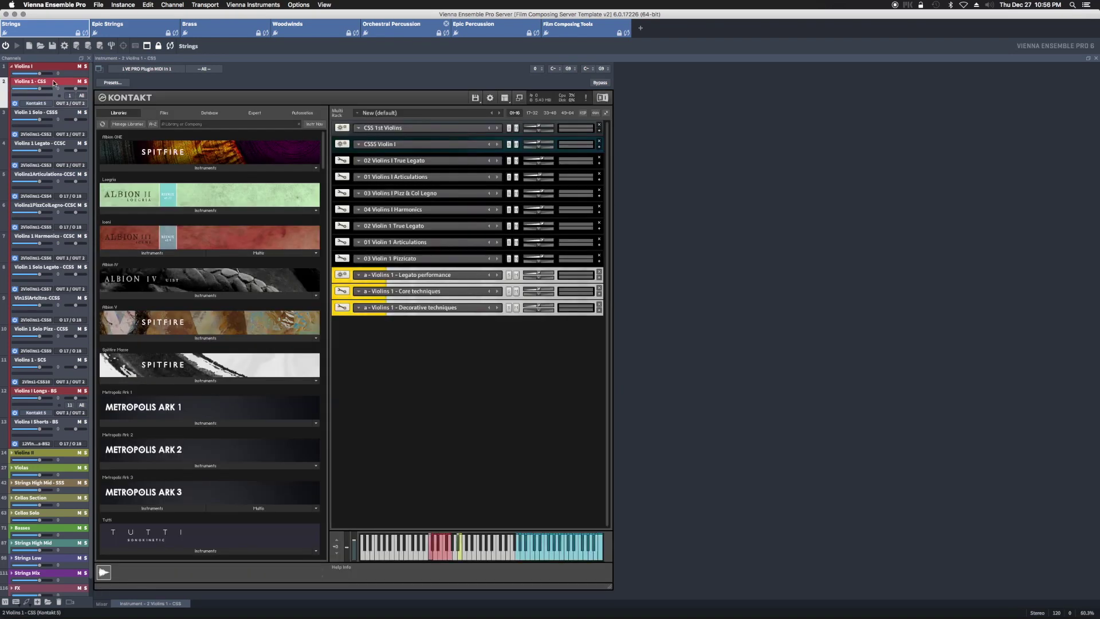
click(600, 132)
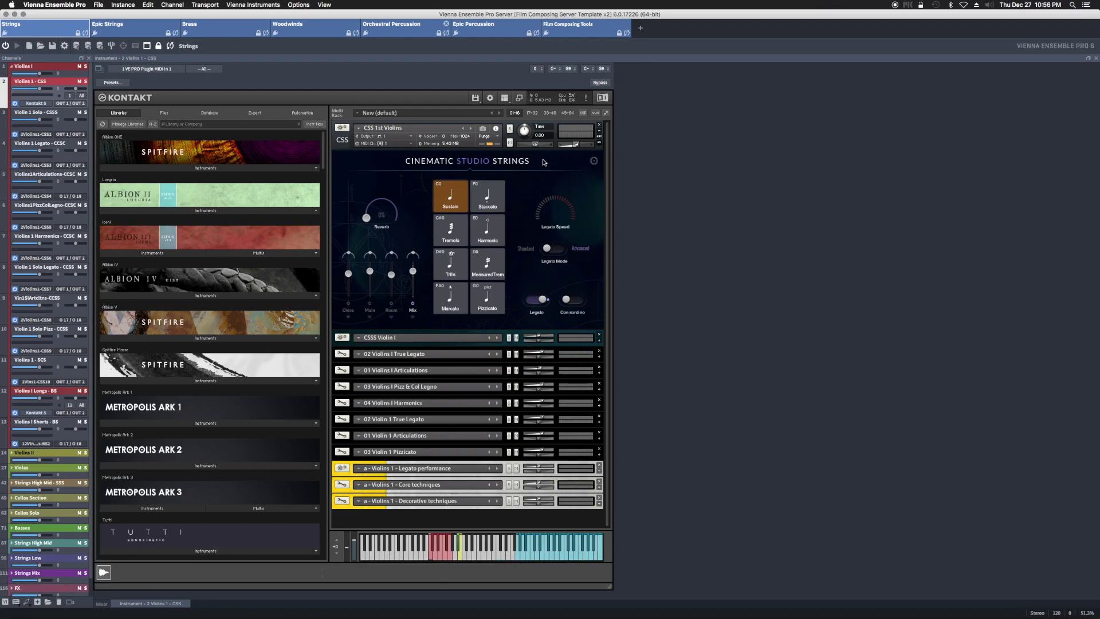
Switch to Cubase and select the Violins I Legato (16) - SSS track
key(ctrl+Left)
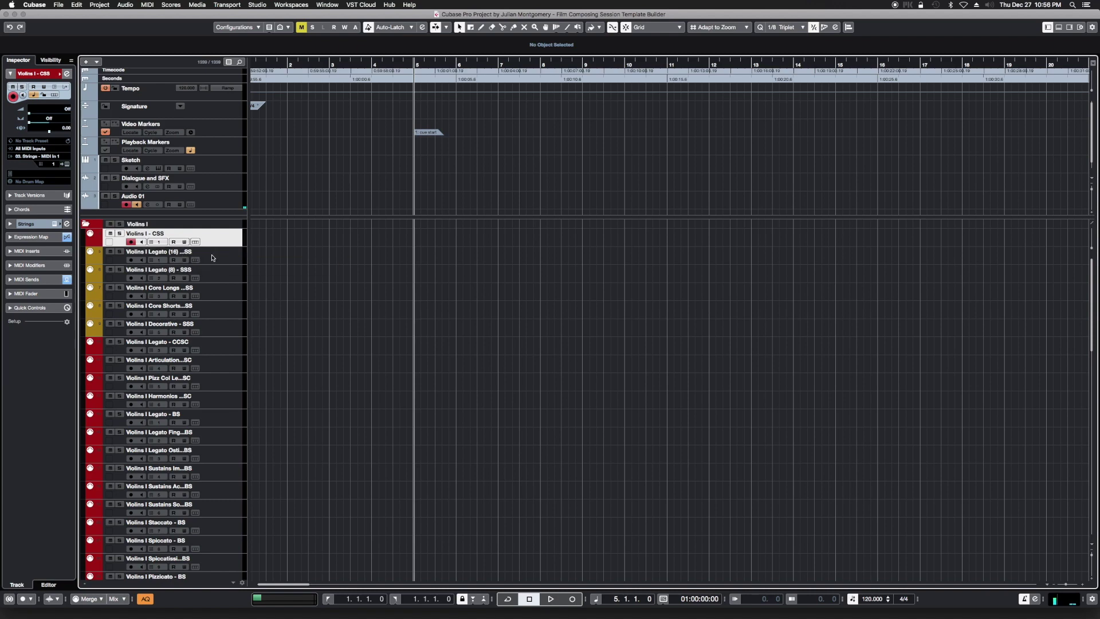
click(212, 259)
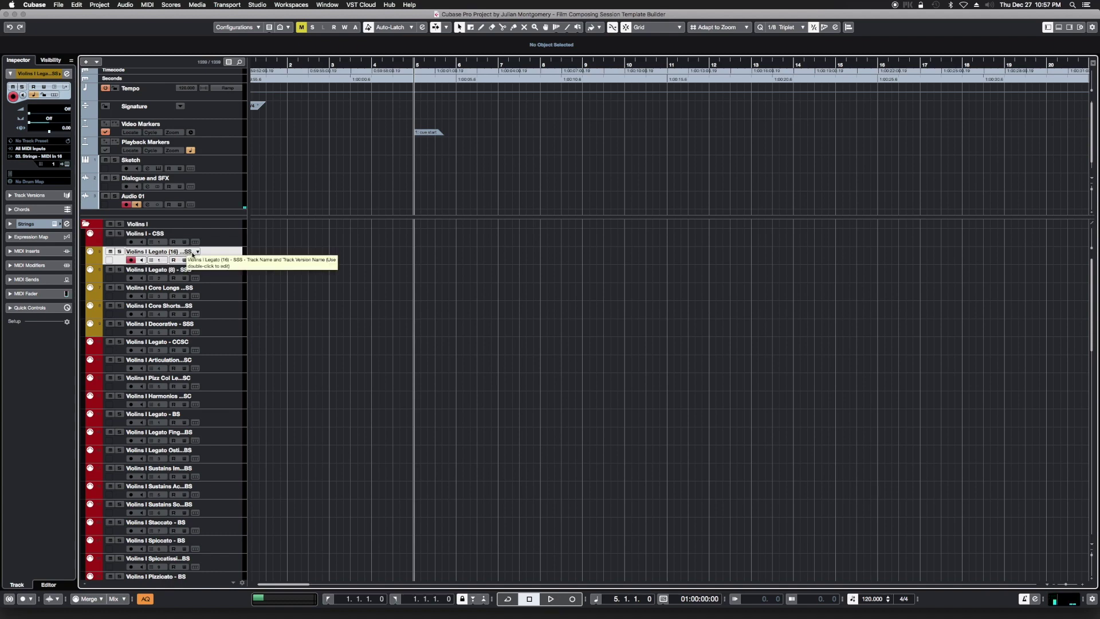
In Vienna Ensemble Pro, swap the open folder to Strings High Mid - SSS and show the Violins 1 (16) Legato performance instrument in Violins I Longs - SSS
key(ctrl+Right)
key(ctrl+Right)
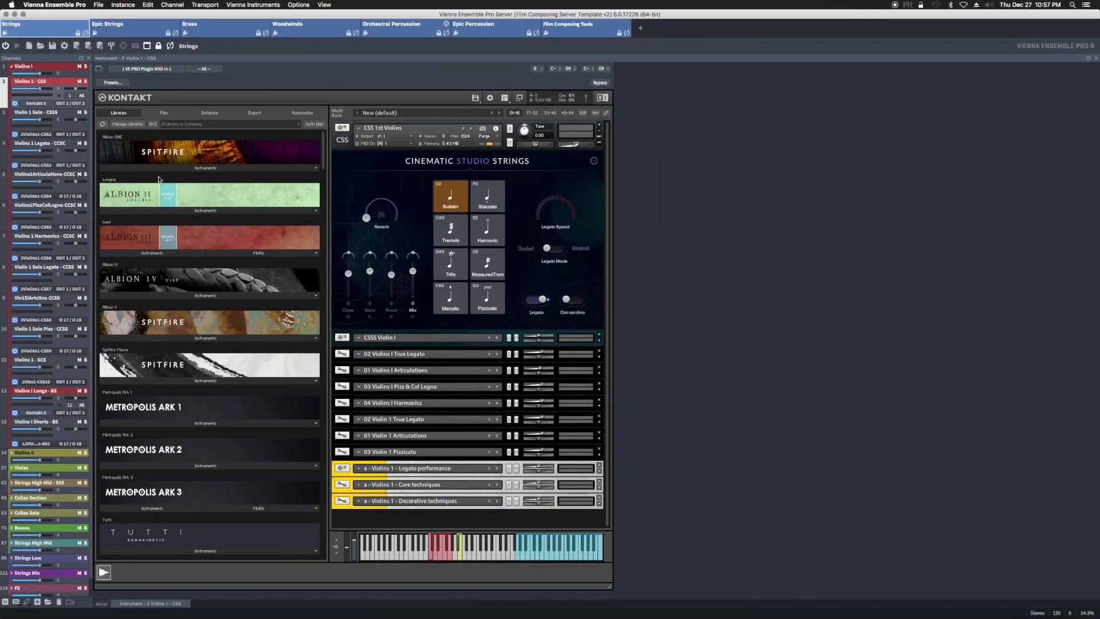
click(11, 67)
click(11, 111)
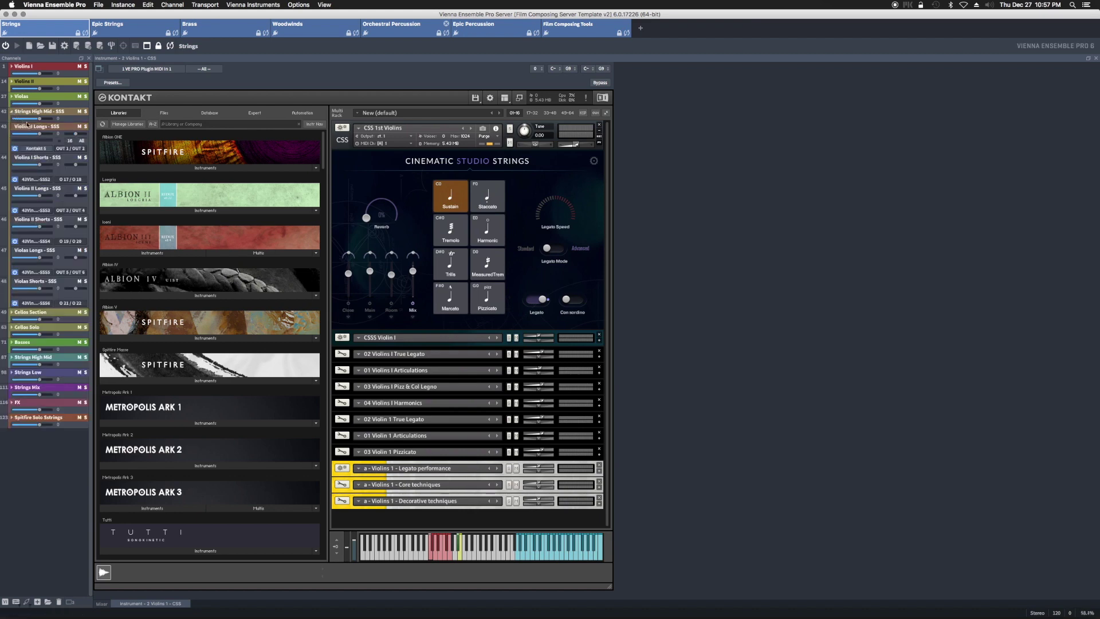
click(32, 127)
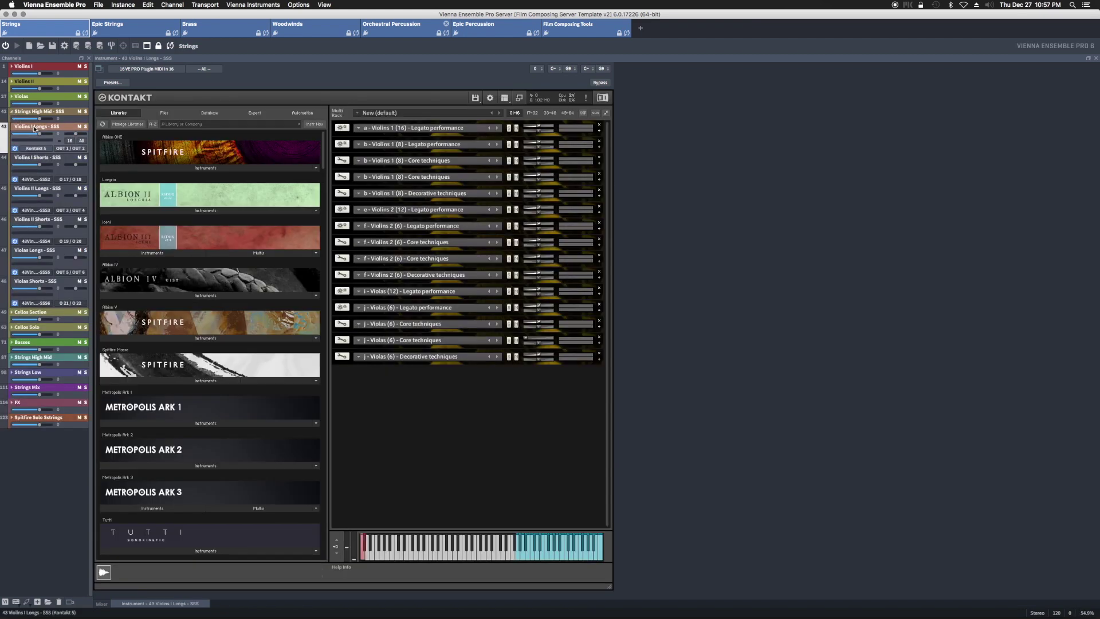
click(599, 132)
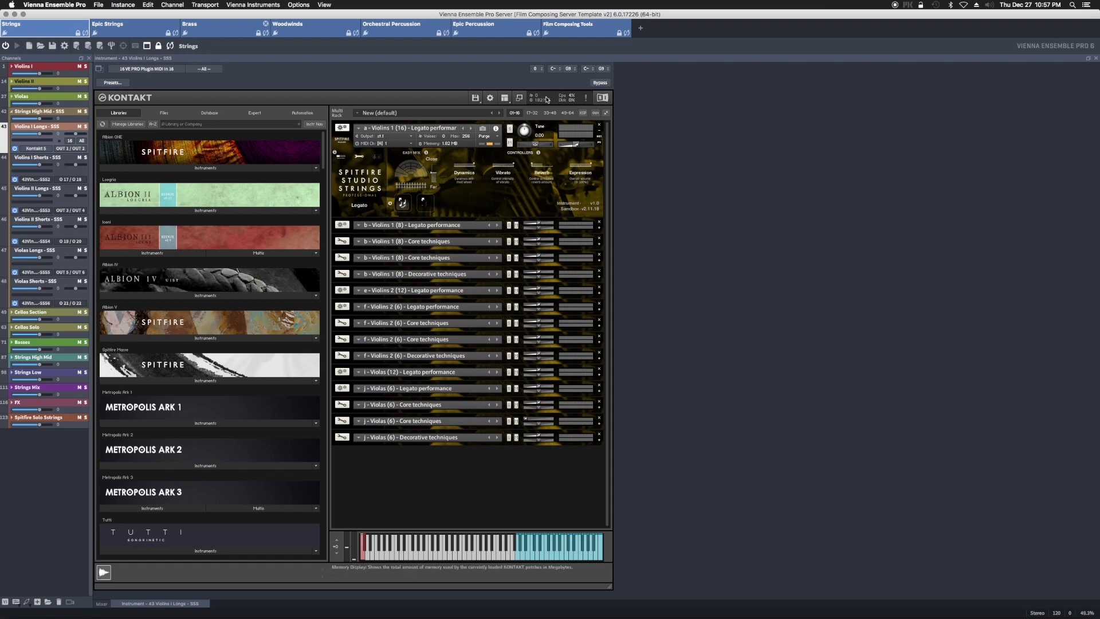
Switch to Cubase, show the VST instruments rack and open the Strings Vienna Ensemble Pro connection window, moving it slightly aside
key(super+Tab)
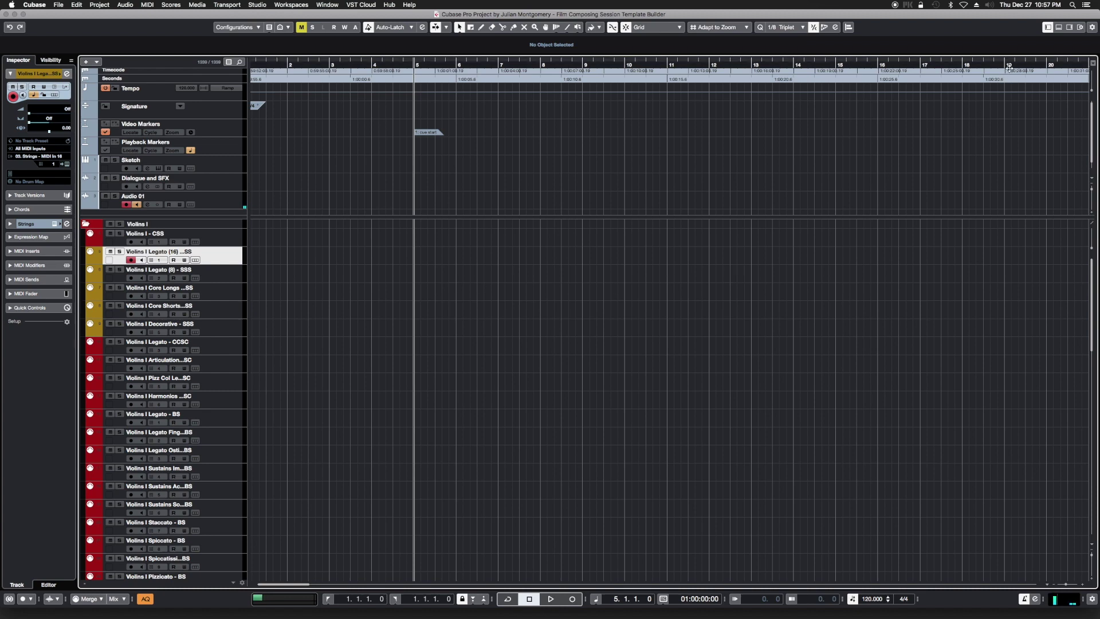
click(1069, 28)
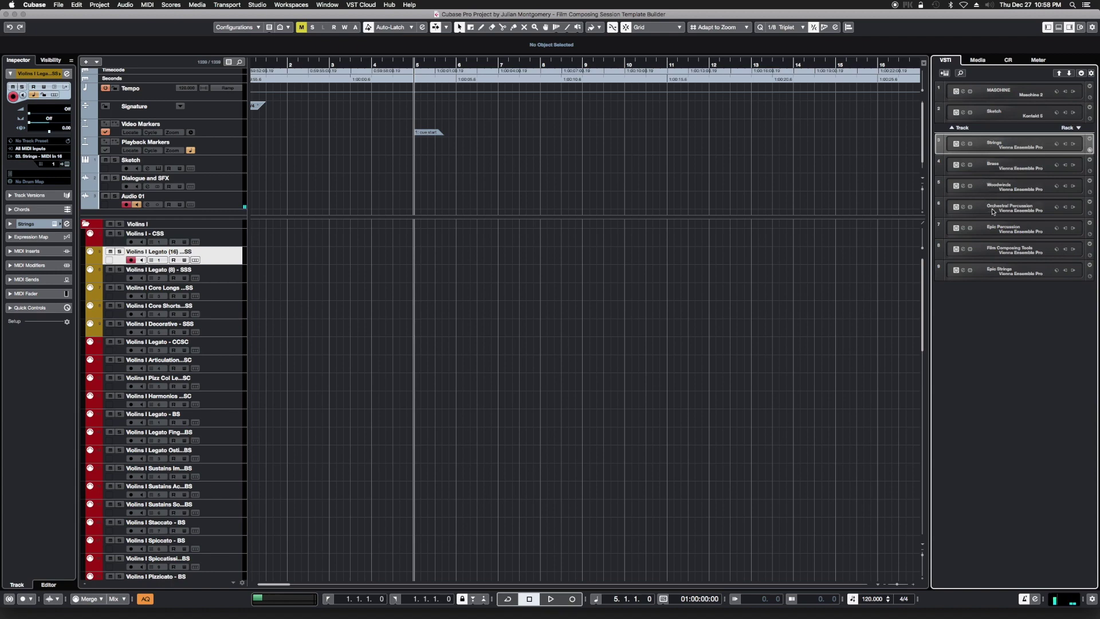
click(965, 145)
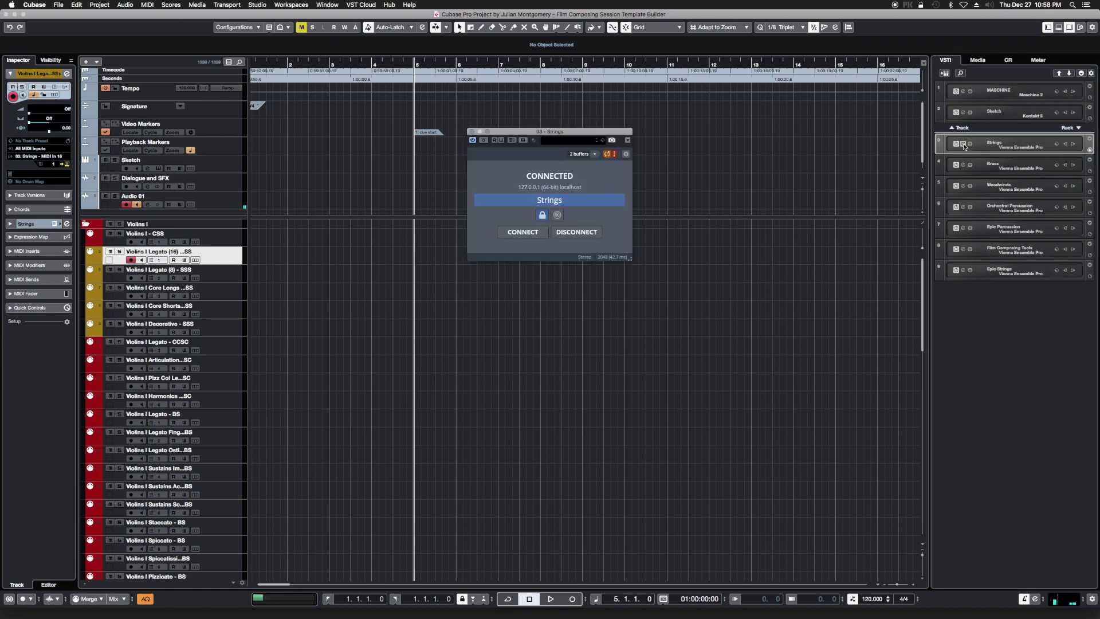
drag(532, 135, 582, 133)
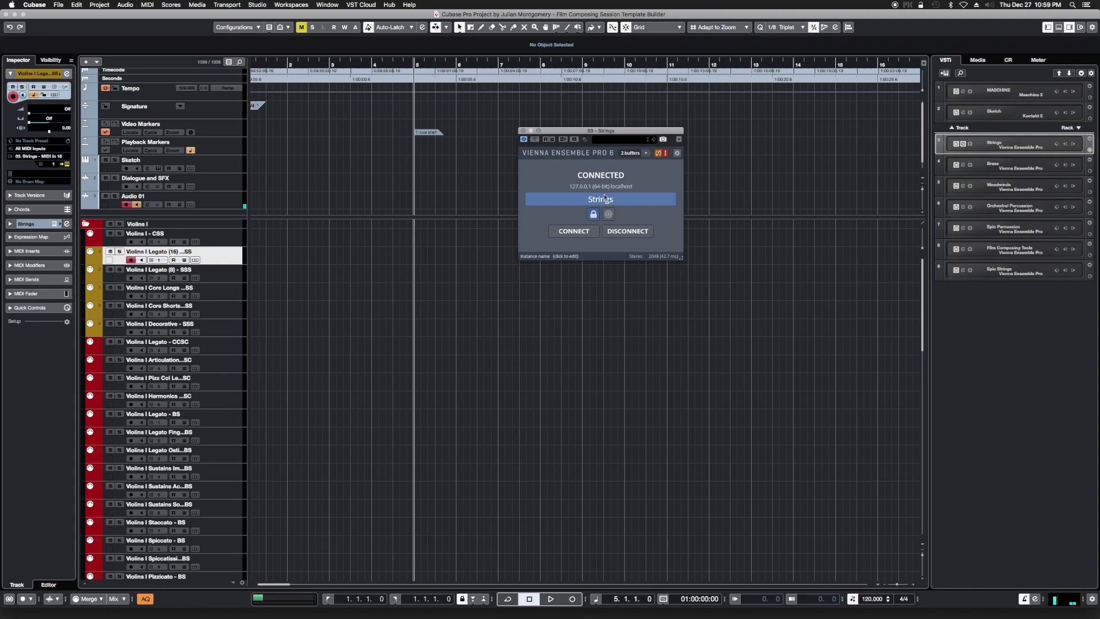
Compare the Strings connection in Cubase with the Strings instance in Vienna Ensemble Pro, and return to the Cubase project window
key(F3)
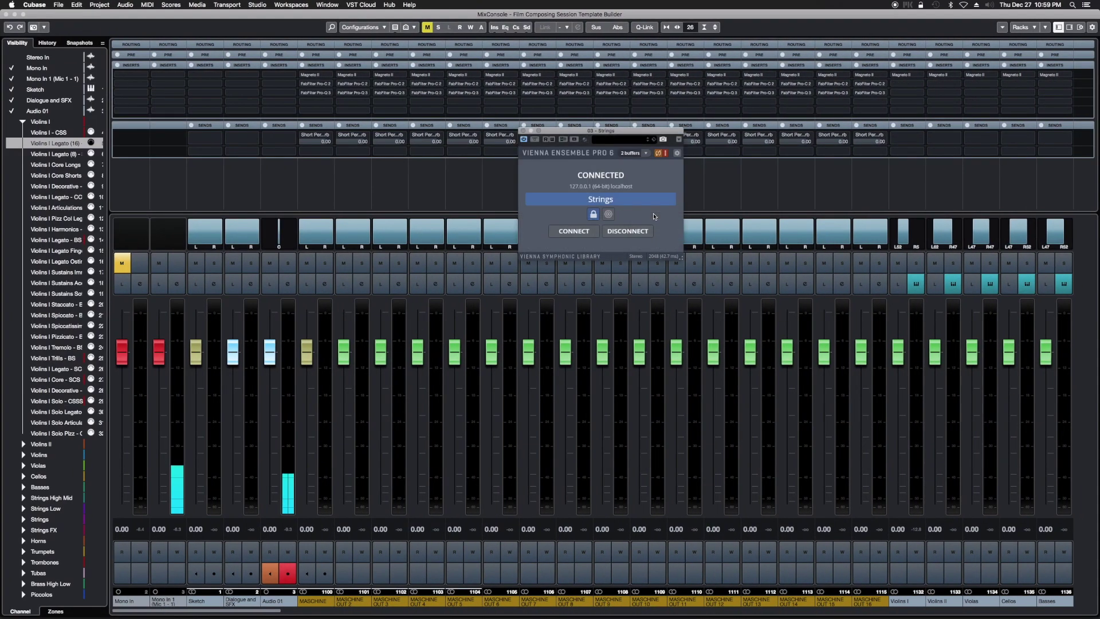
key(ctrl+Right)
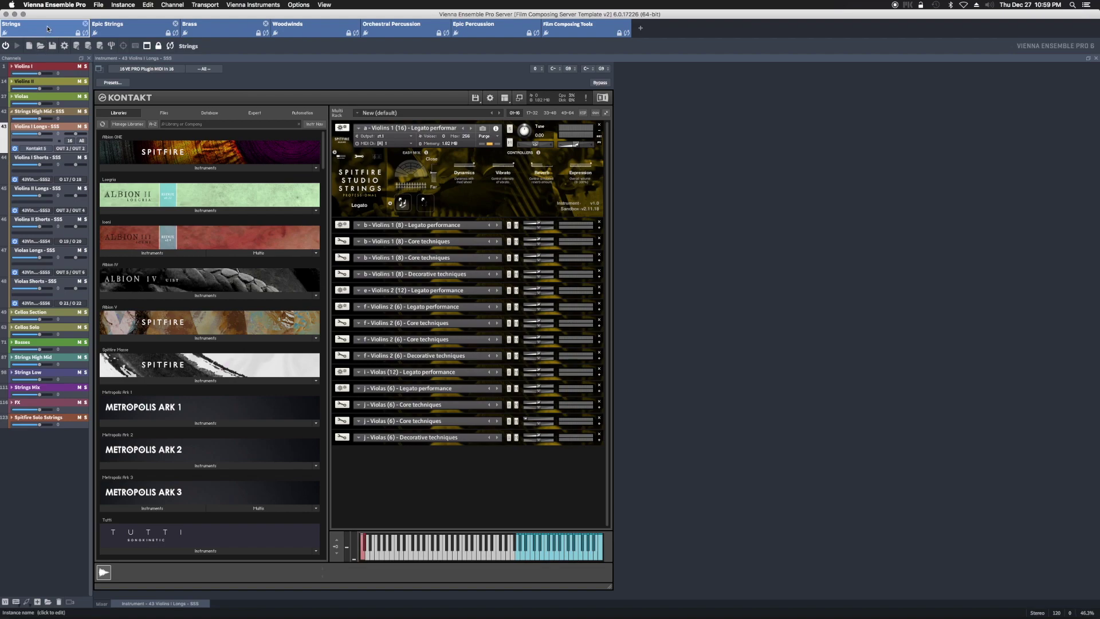
key(ctrl+Left)
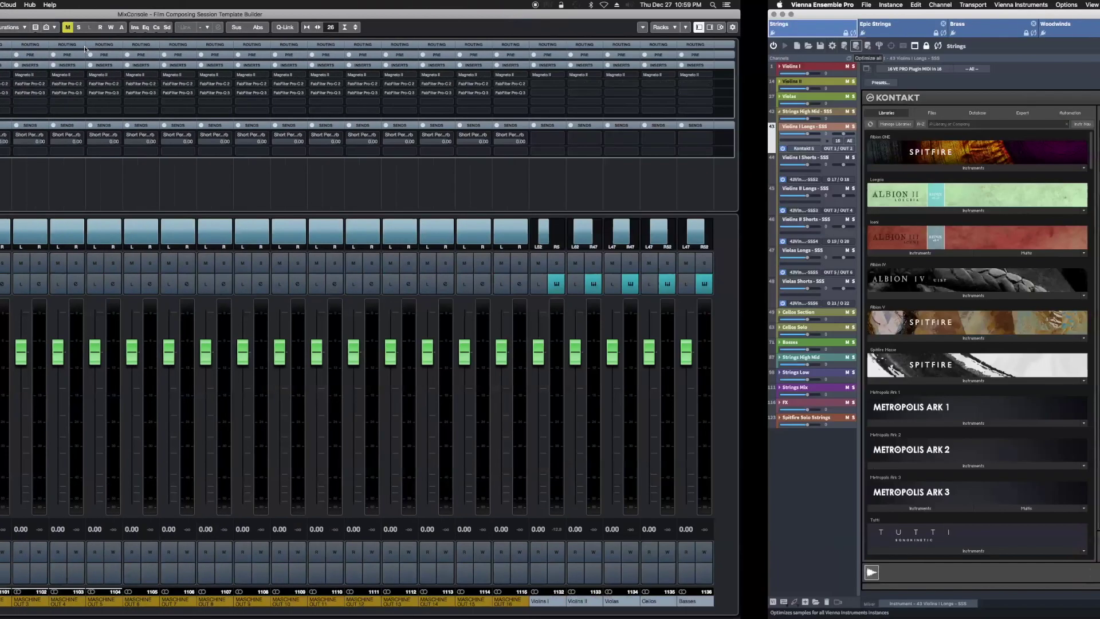
key(F3)
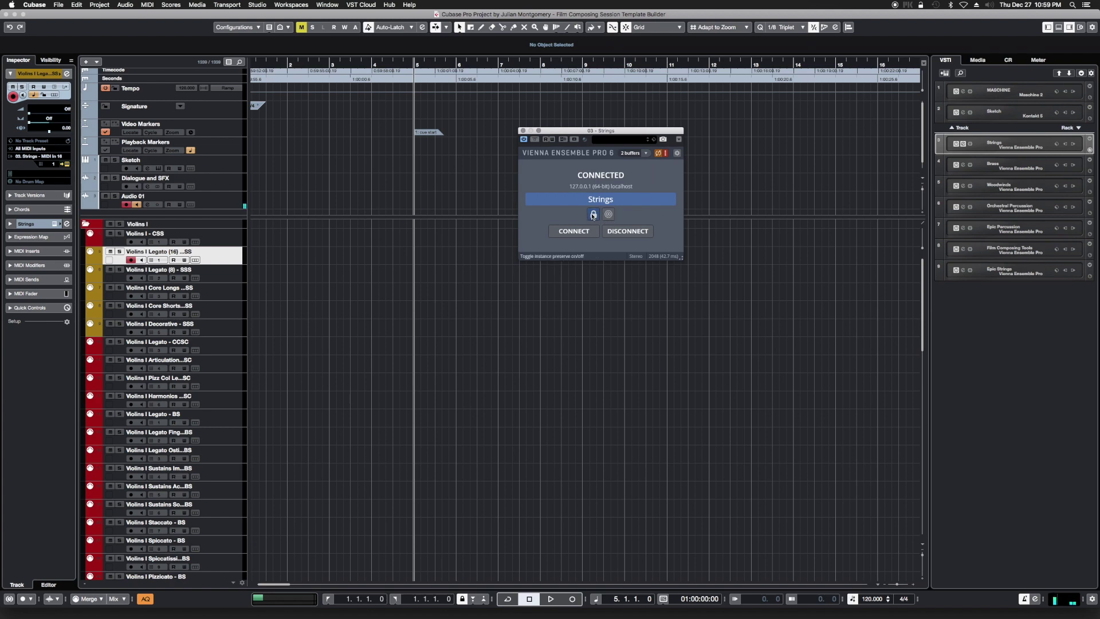
Toggle the preserve option of the Strings connection off and on again, and switch to Vienna Ensemble Pro
click(593, 215)
click(593, 215)
key(ctrl+Right)
key(ctrl+Right)
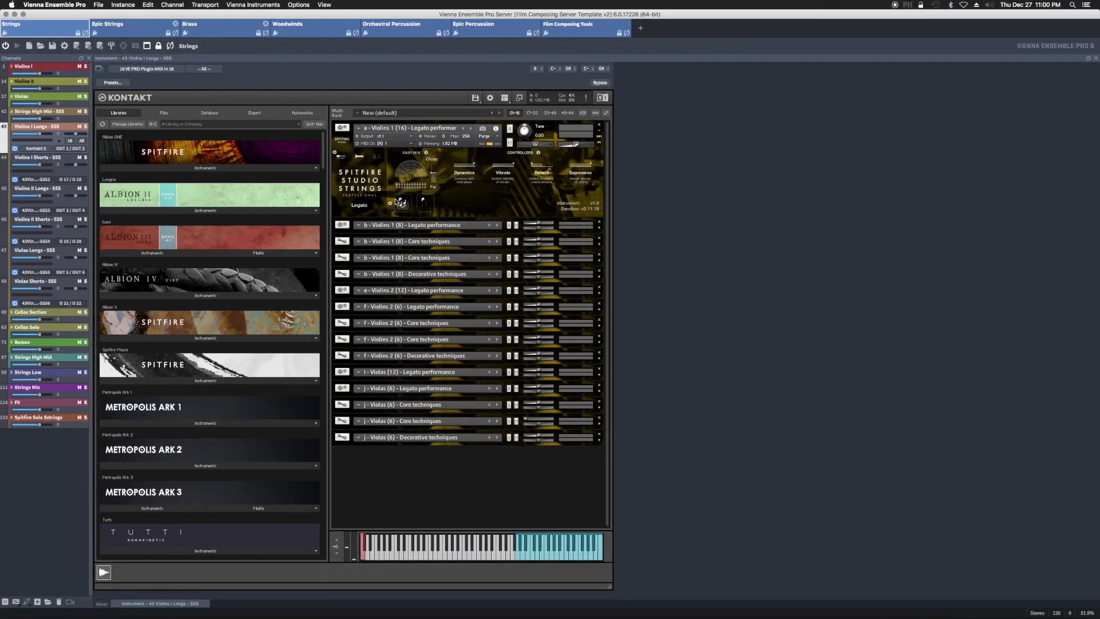
Expand the Violins 1 (8) Legato performance instrument in Kontakt and switch back to the Cubase project
click(600, 231)
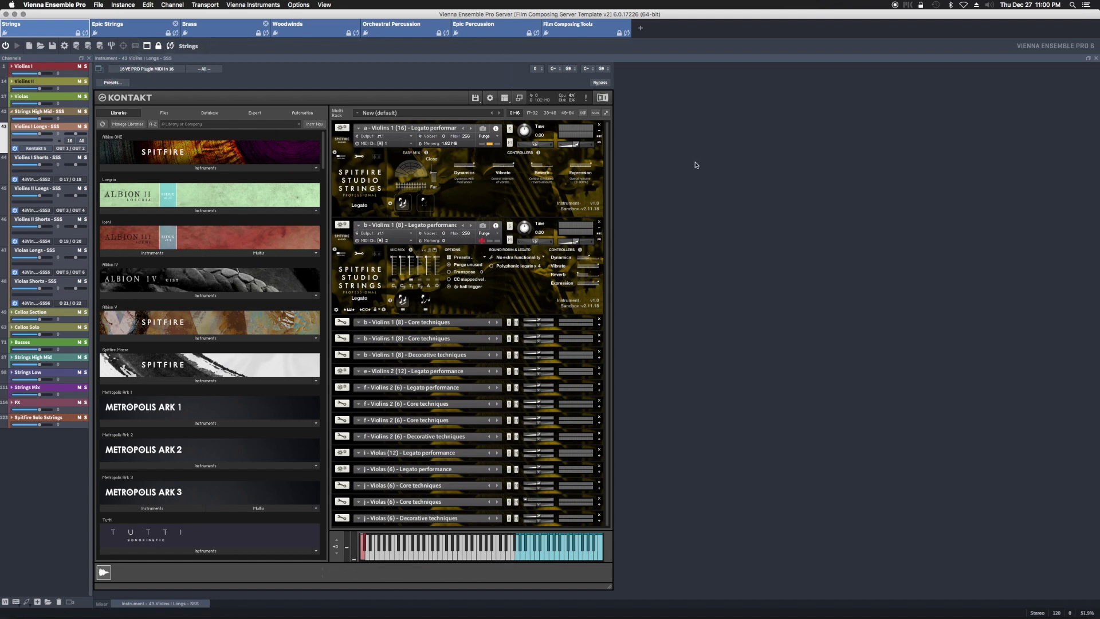
key(ctrl+Left)
key(ctrl+Left)
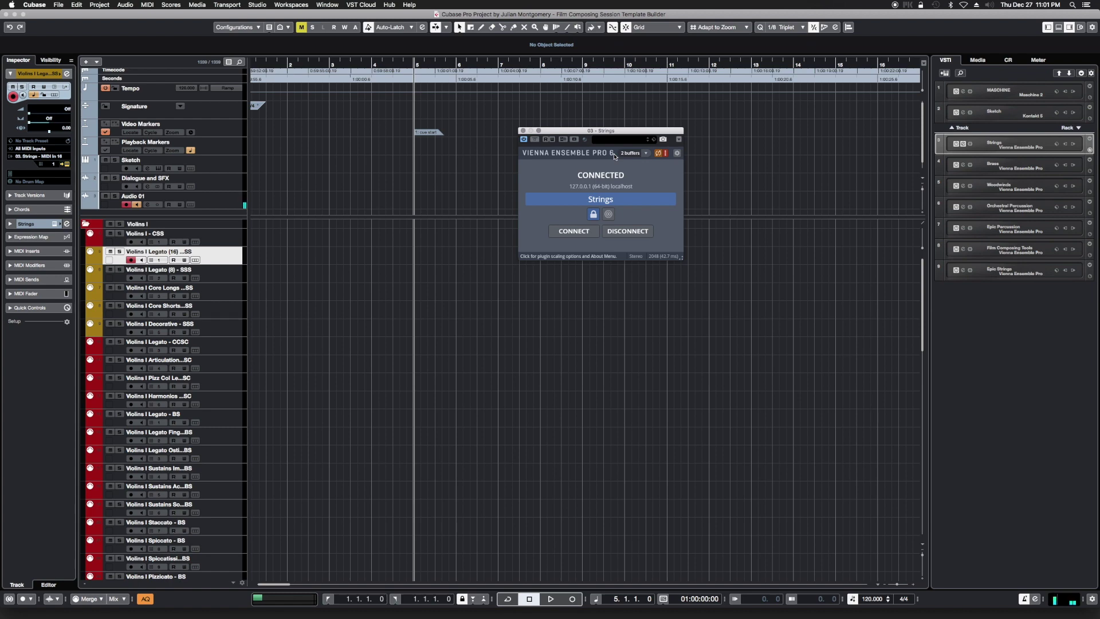
Check the Strings connection against Vienna Ensemble Pro once more, and close its connection window in Cubase
click(660, 153)
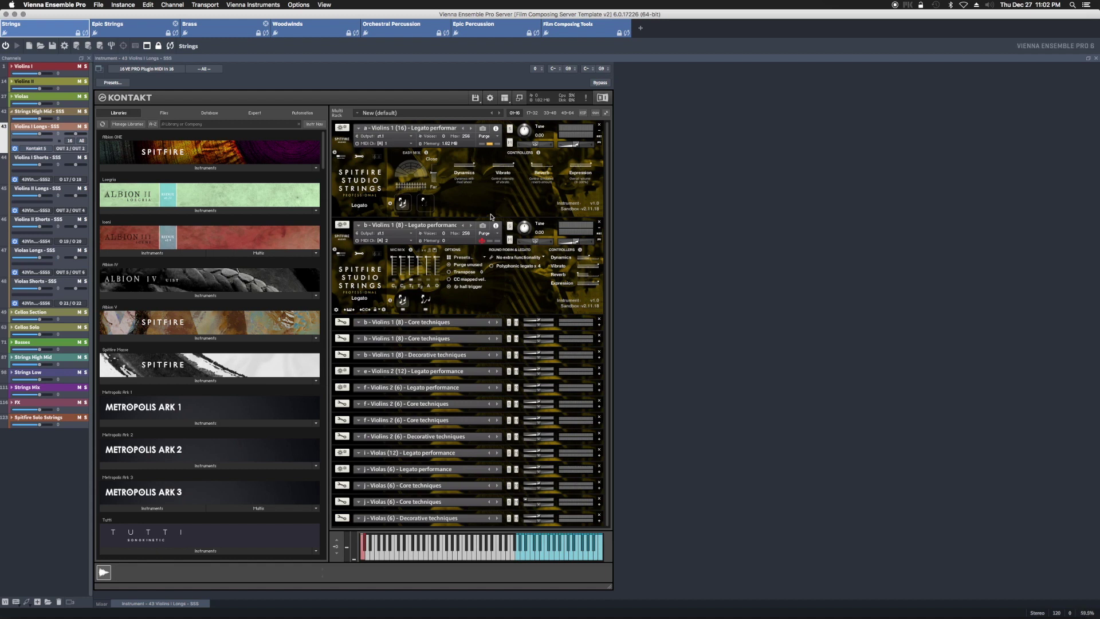
key(ctrl+Left)
key(ctrl+Left)
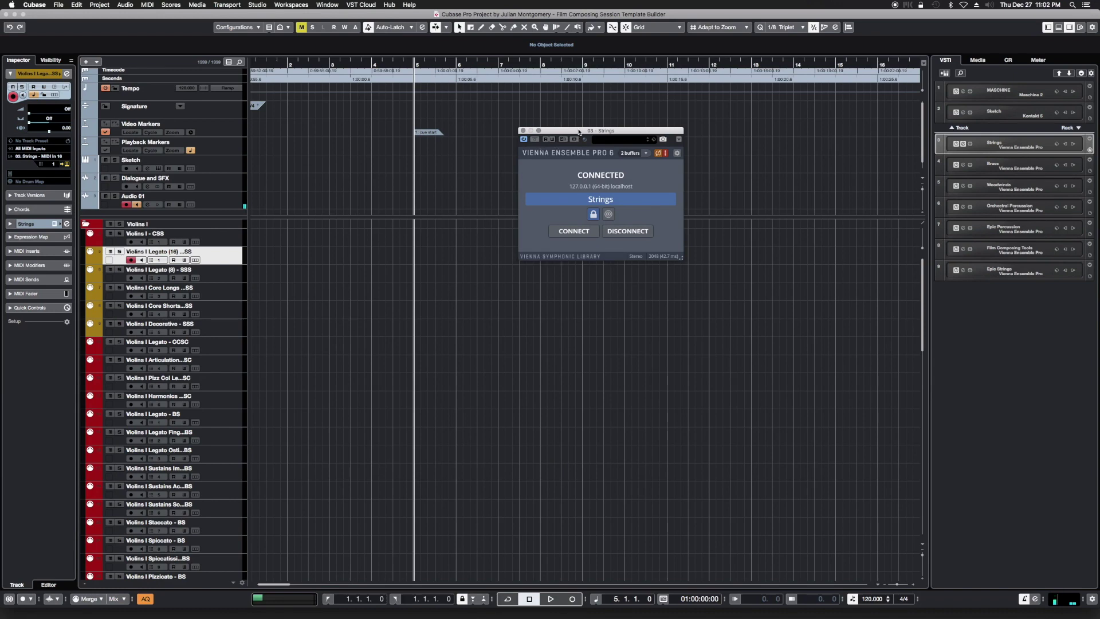
drag(579, 131, 534, 125)
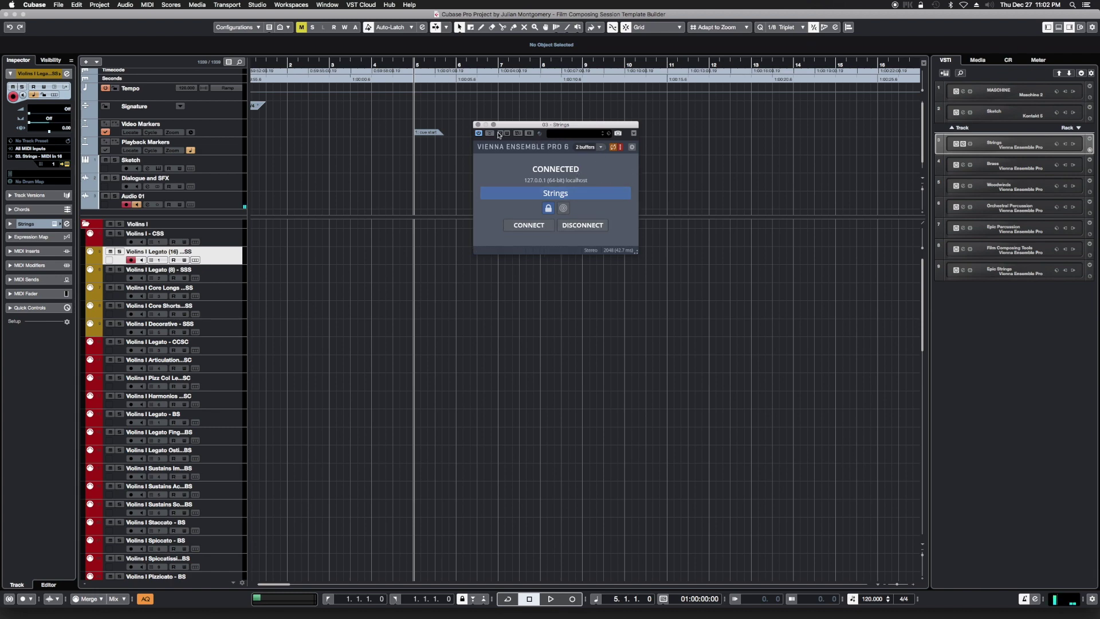
click(478, 125)
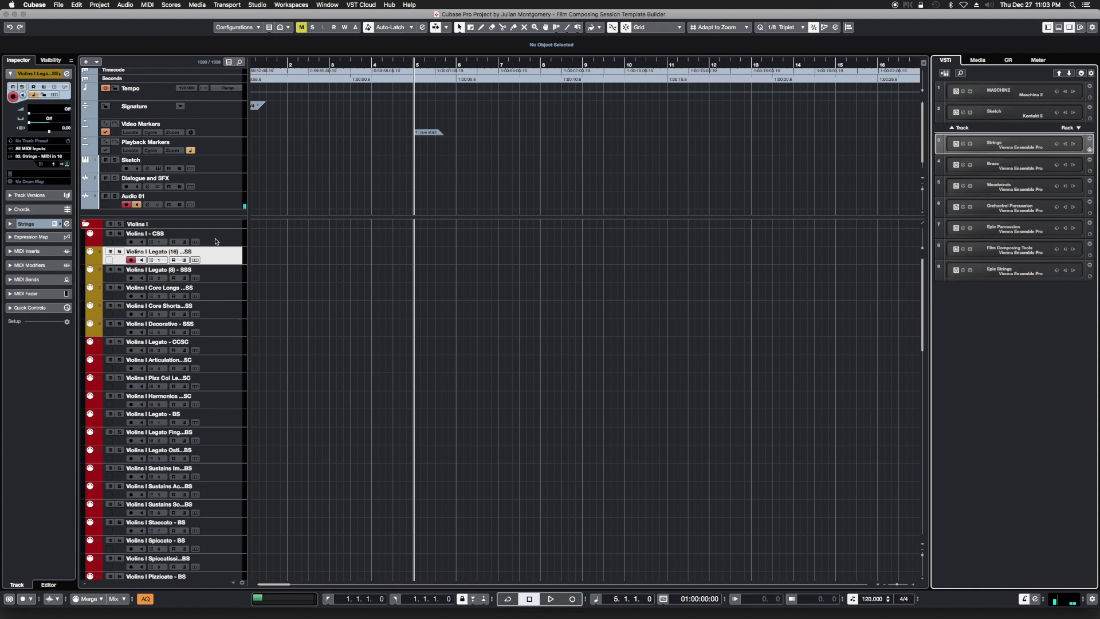
Select the Violins I - CSS track and inspect its MIDI output routing list without changing the assignment
click(216, 241)
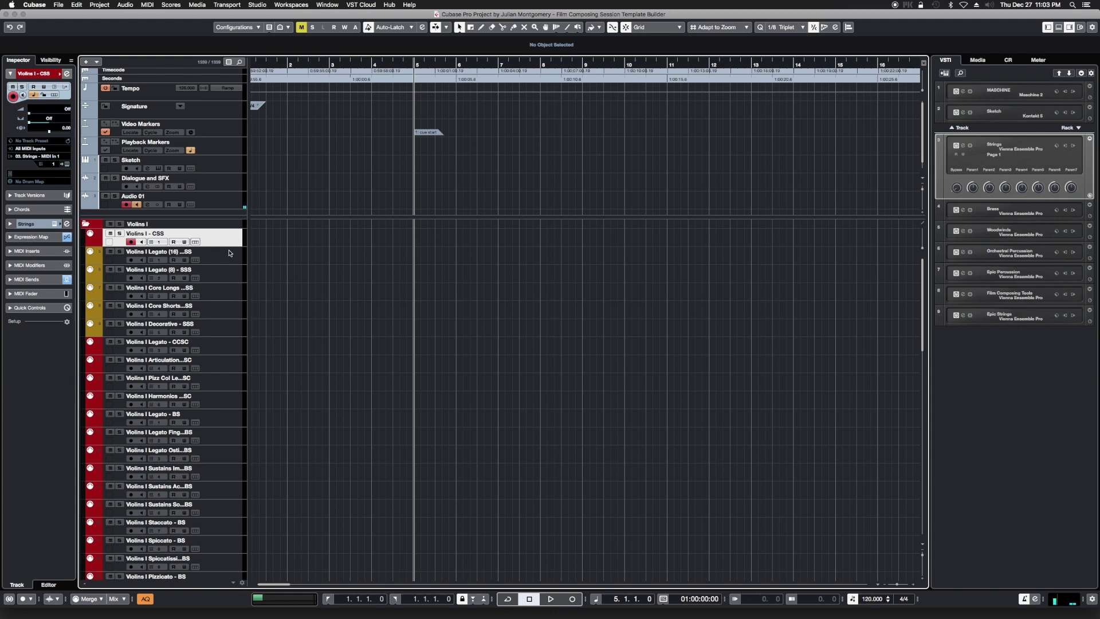
click(44, 157)
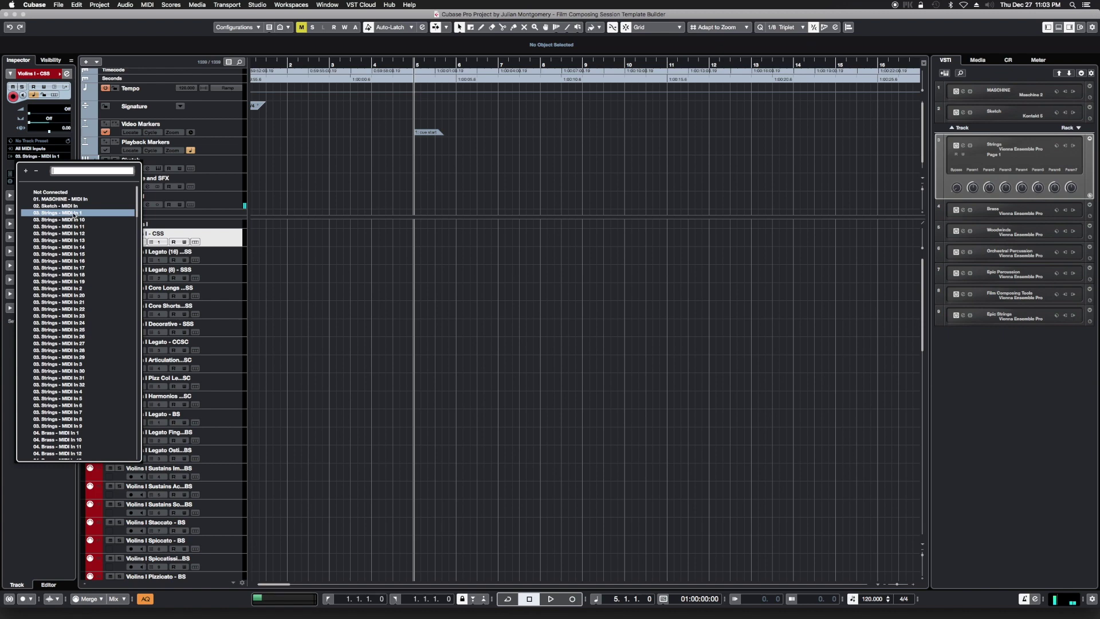
click(269, 257)
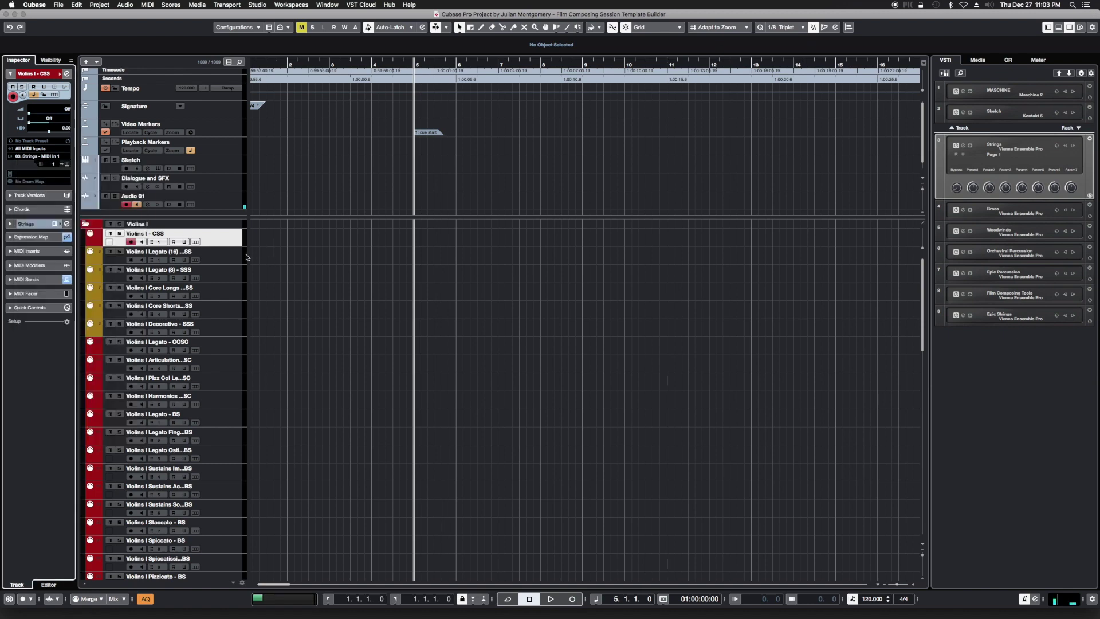
Select the Violins I Legato (16) track and view its available MIDI outputs, keeping the current routing
click(208, 255)
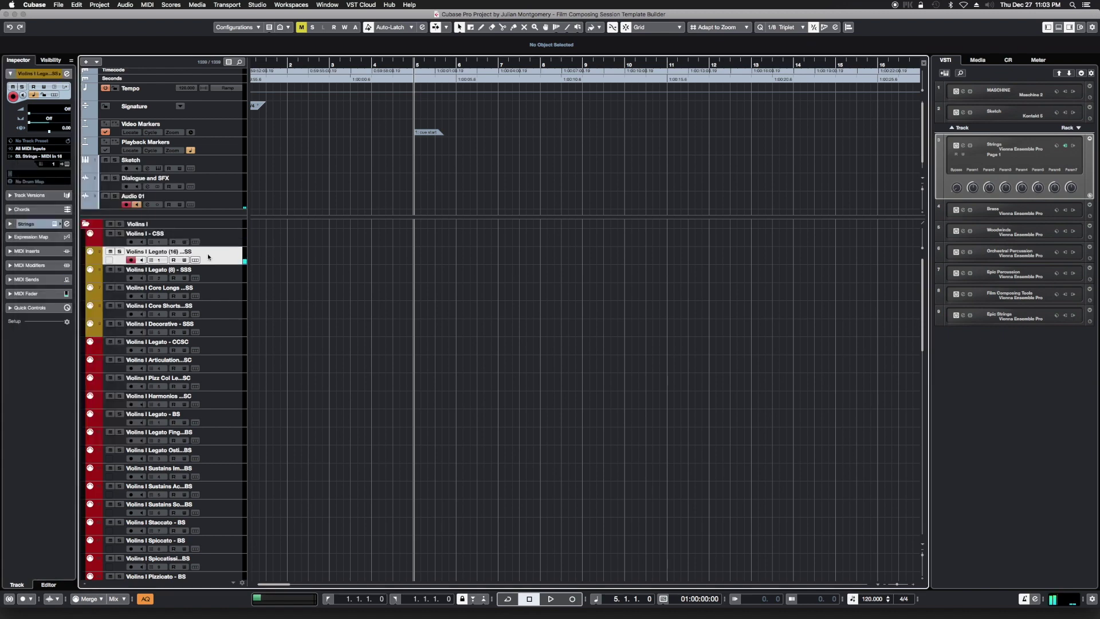
click(45, 156)
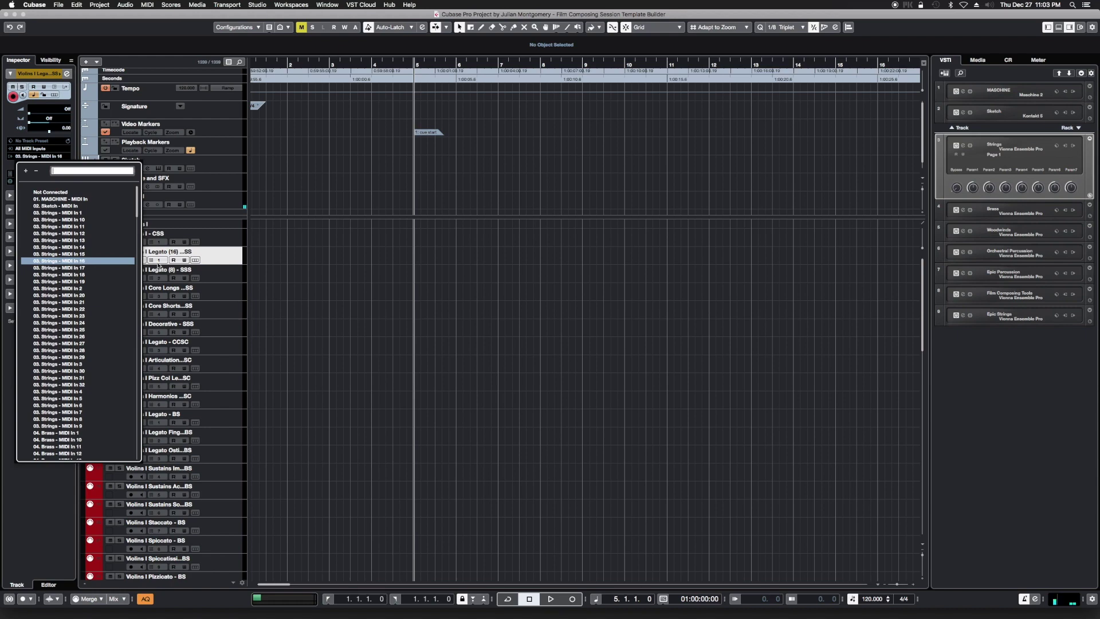
click(228, 272)
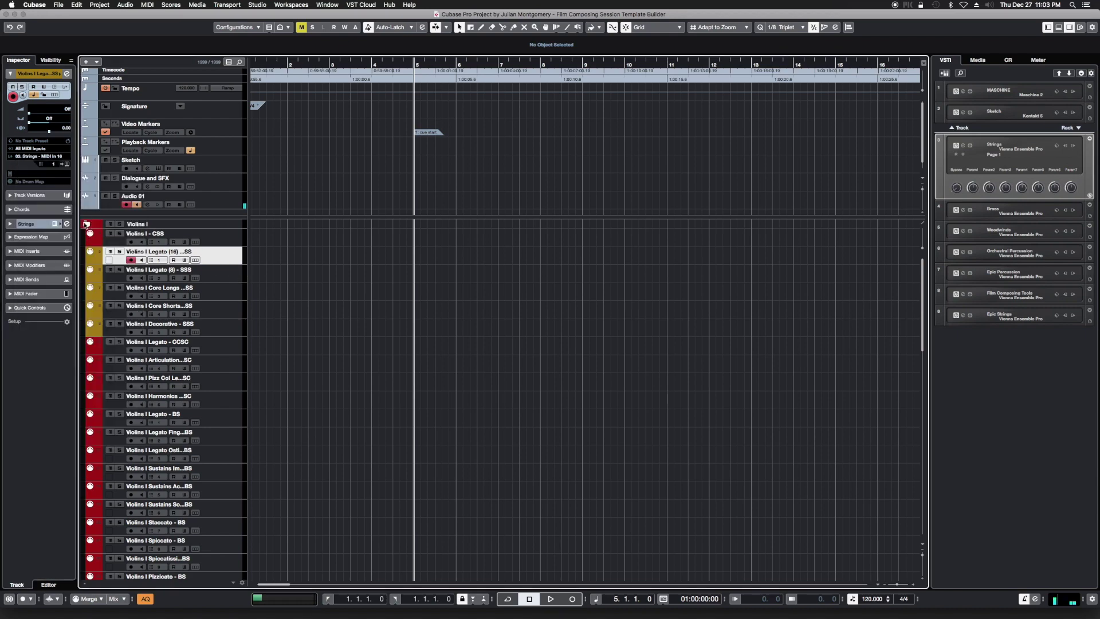
Swap the open folder from Violins I to Piccolos and inspect the MIDI output and channel of the Piccolo - SSW track
click(86, 224)
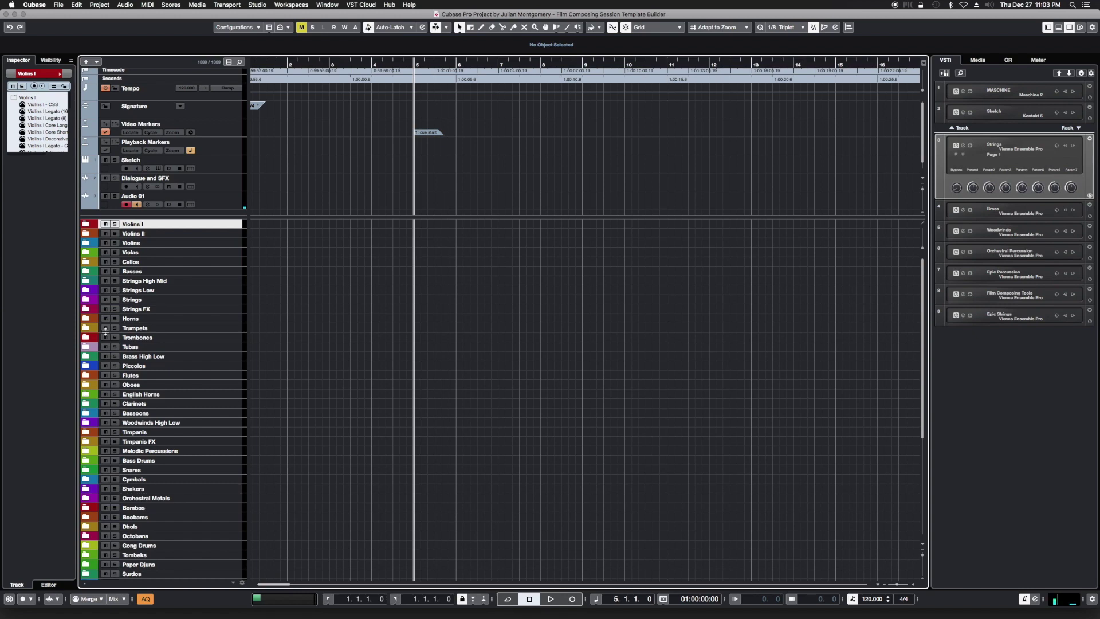
click(85, 366)
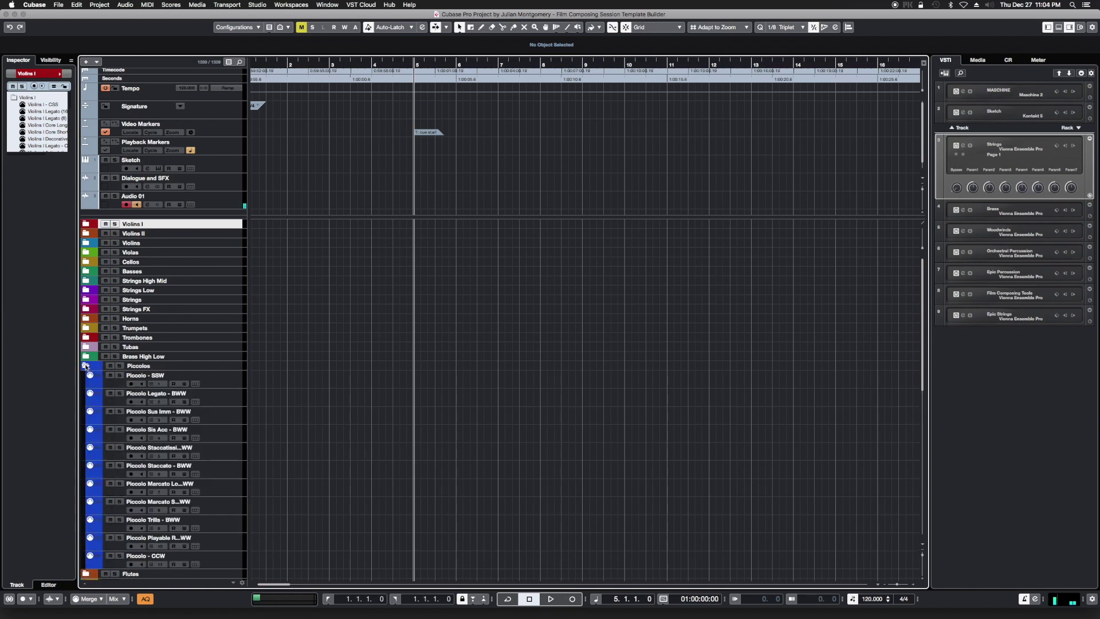
click(226, 380)
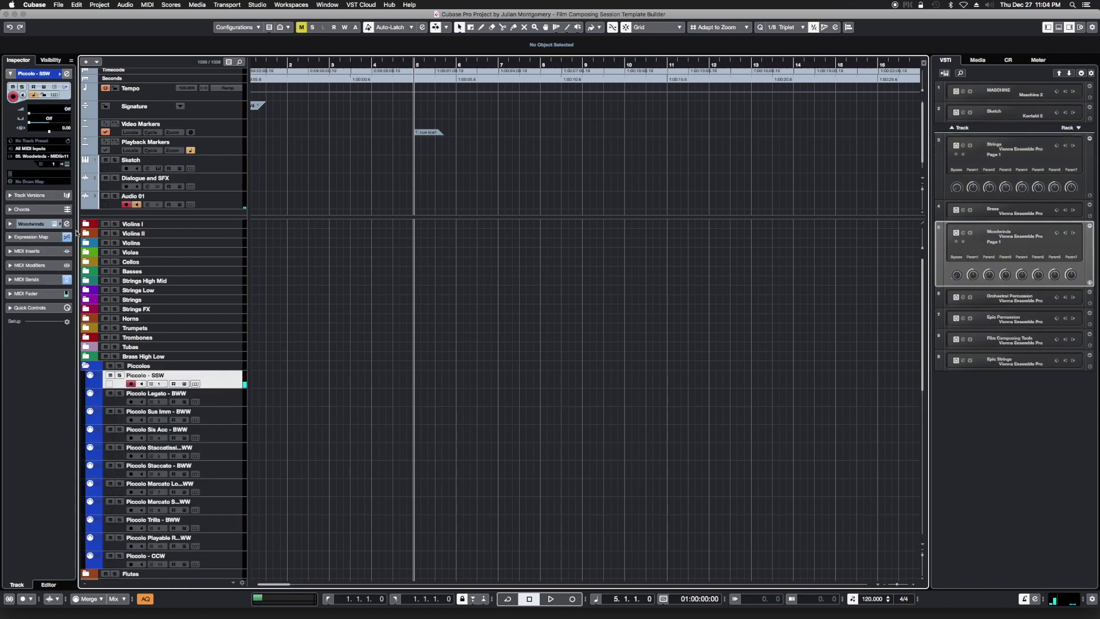
click(36, 157)
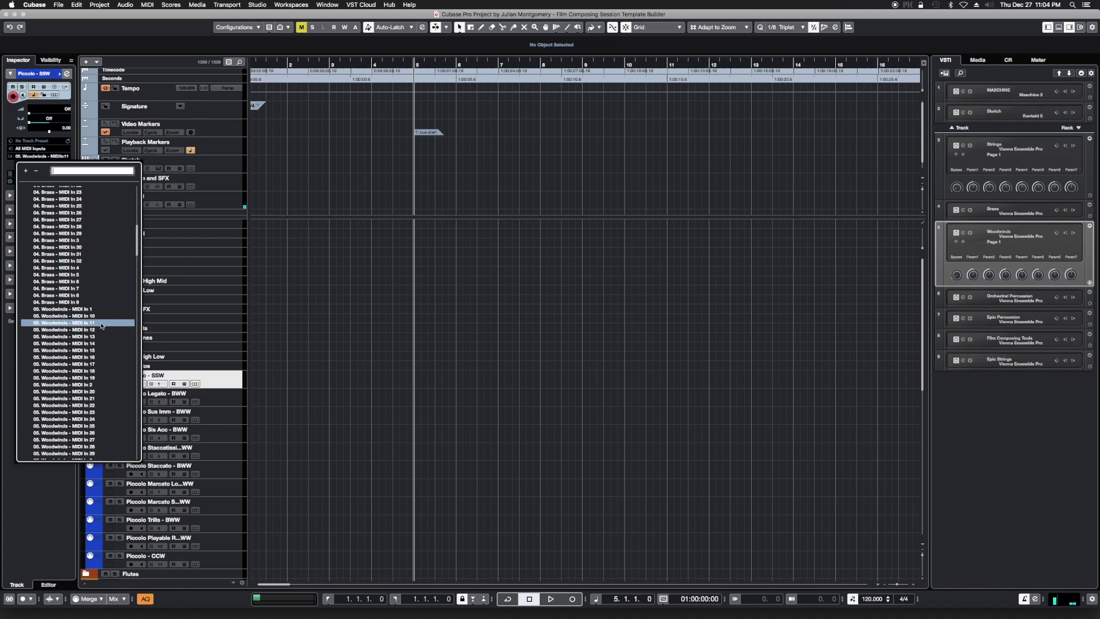
click(215, 382)
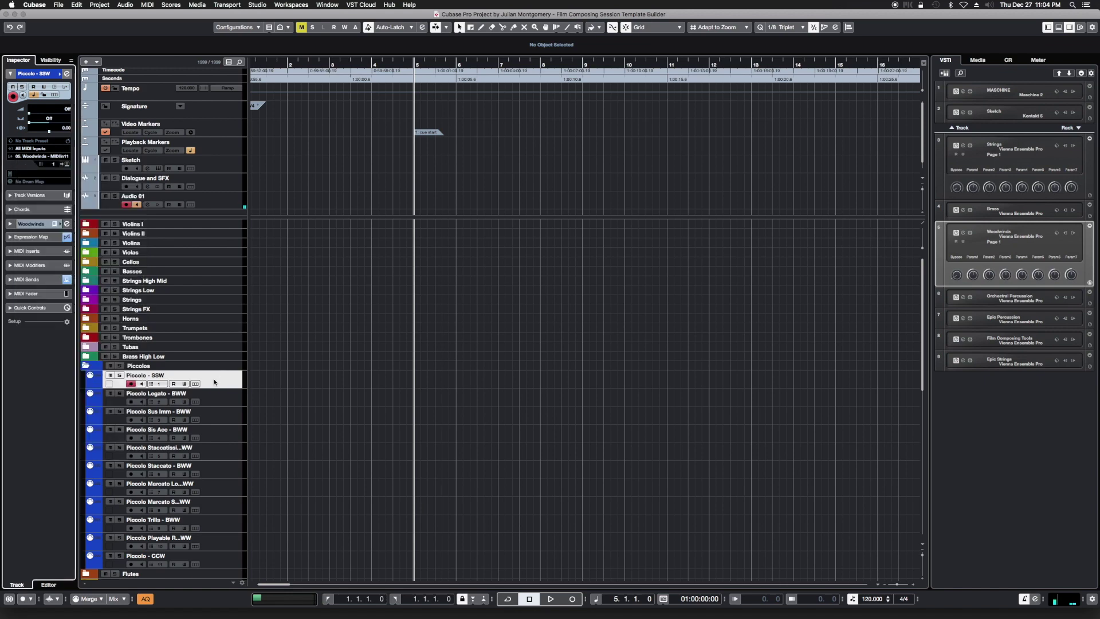
click(160, 384)
click(217, 379)
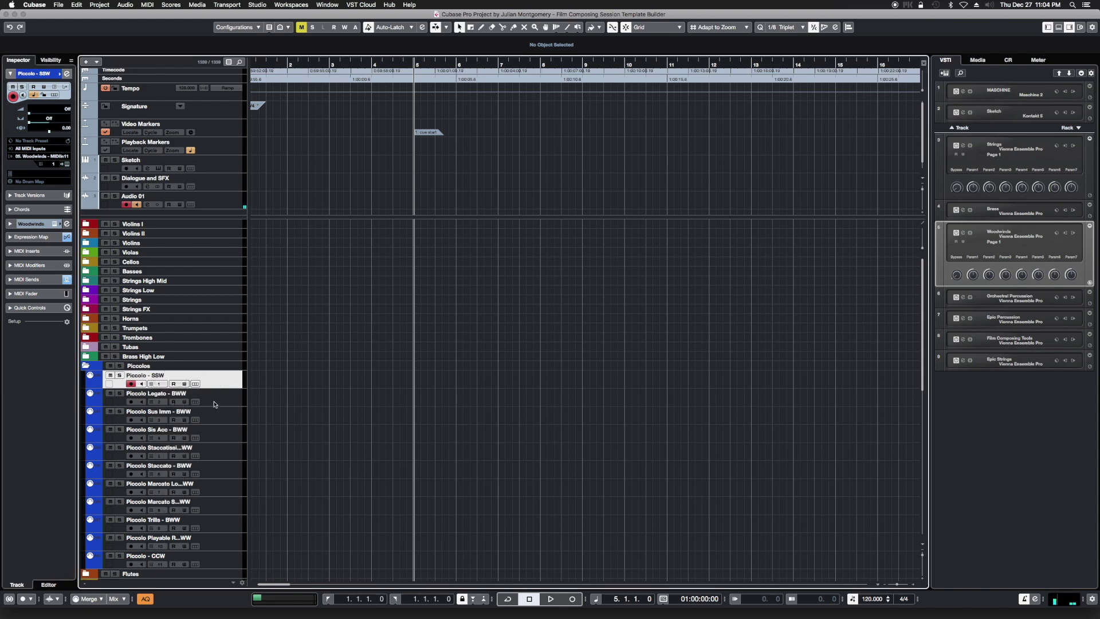
Select the Piccolo Legato - BWW track and view its MIDI output and channel options without changing them
click(214, 403)
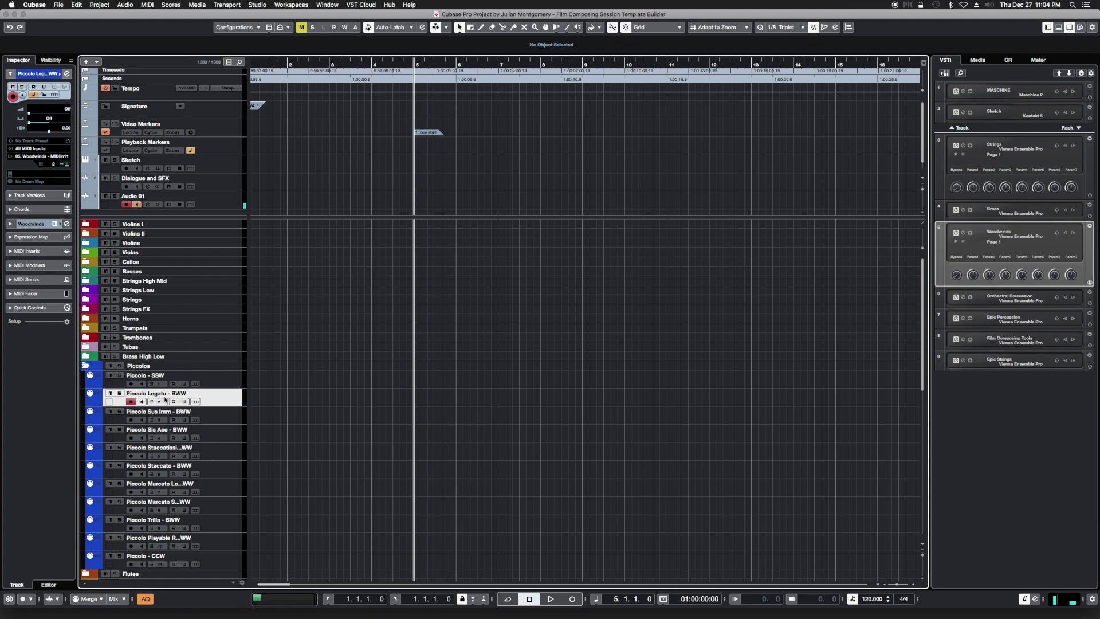
click(36, 156)
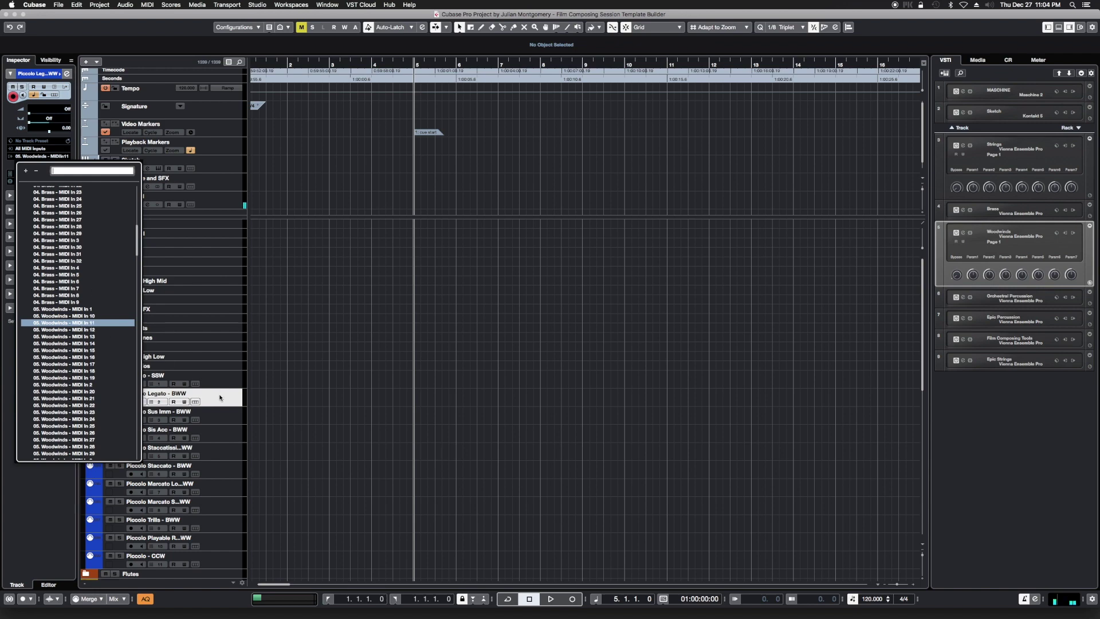
click(172, 401)
click(160, 403)
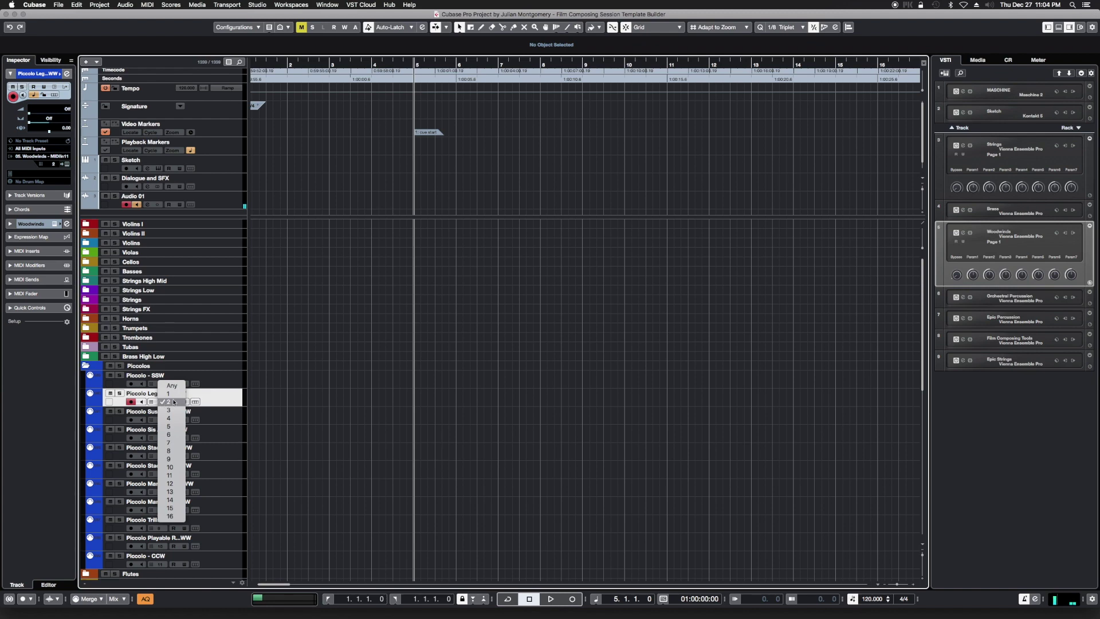
click(212, 394)
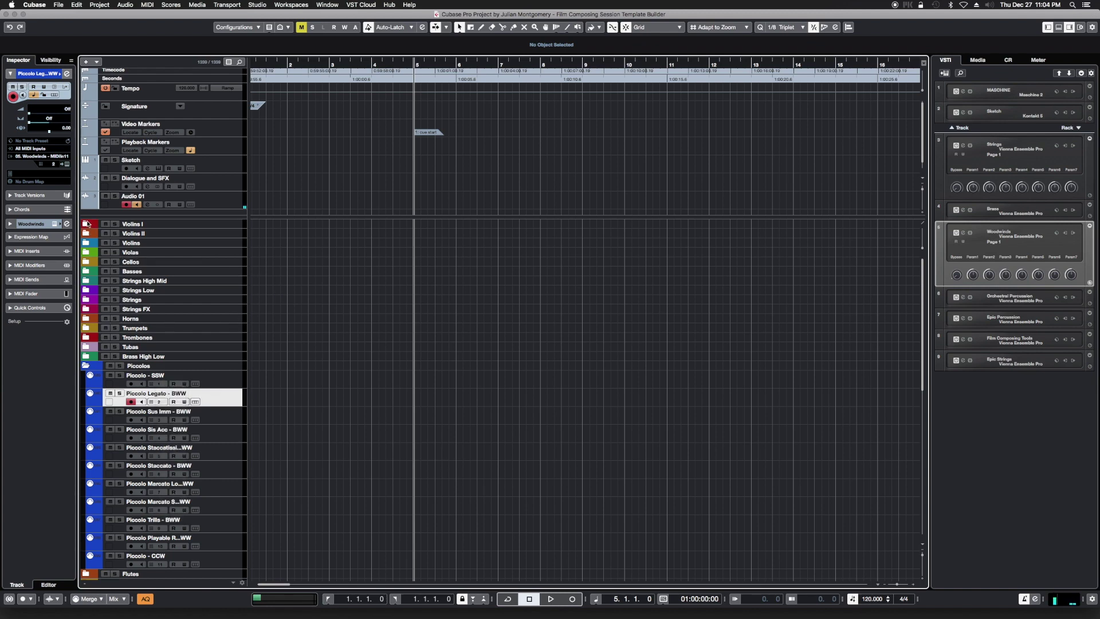
Expand the Violins I folder and compare the routing of Violins I - CSS with that of Violins I Legato (16)
click(88, 225)
click(221, 241)
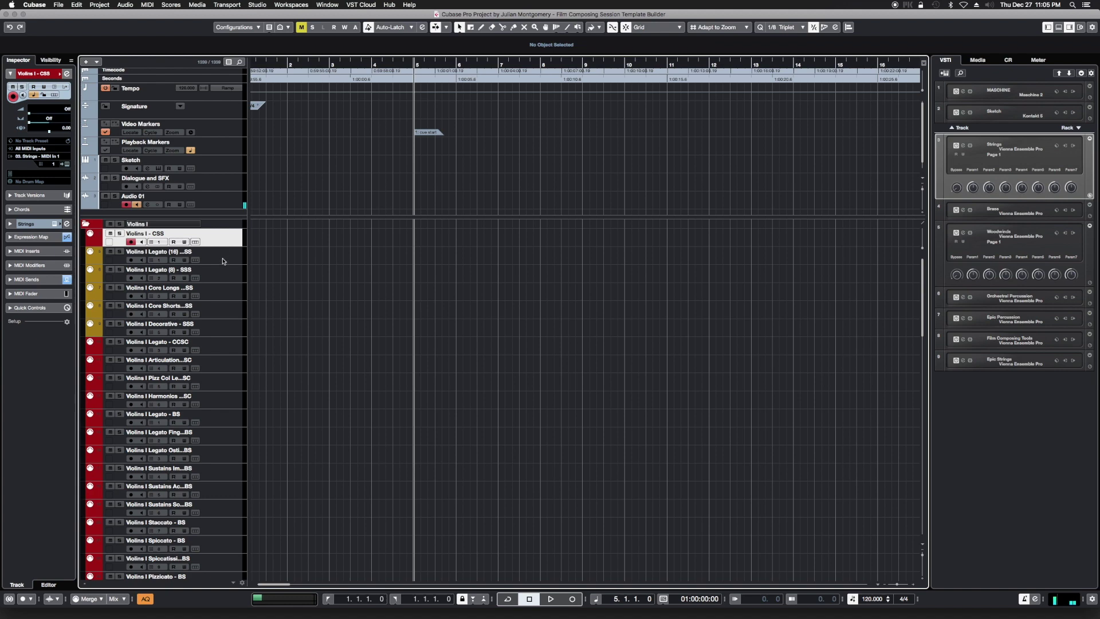
click(223, 261)
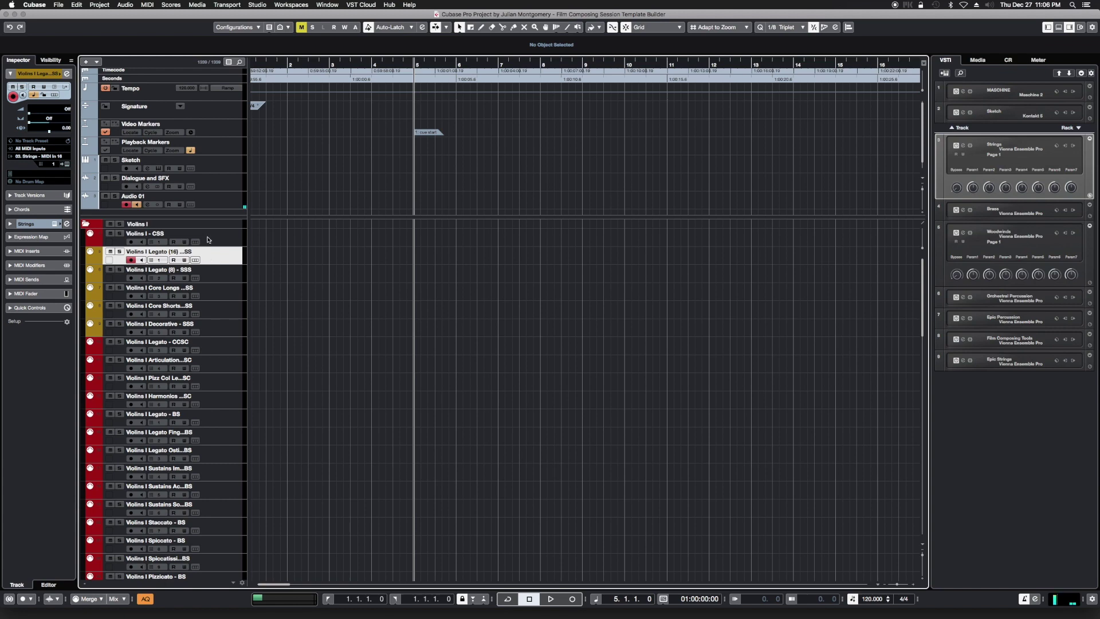
Collapse the Violins I and Piccolos folders and expand the Horns folder
click(85, 224)
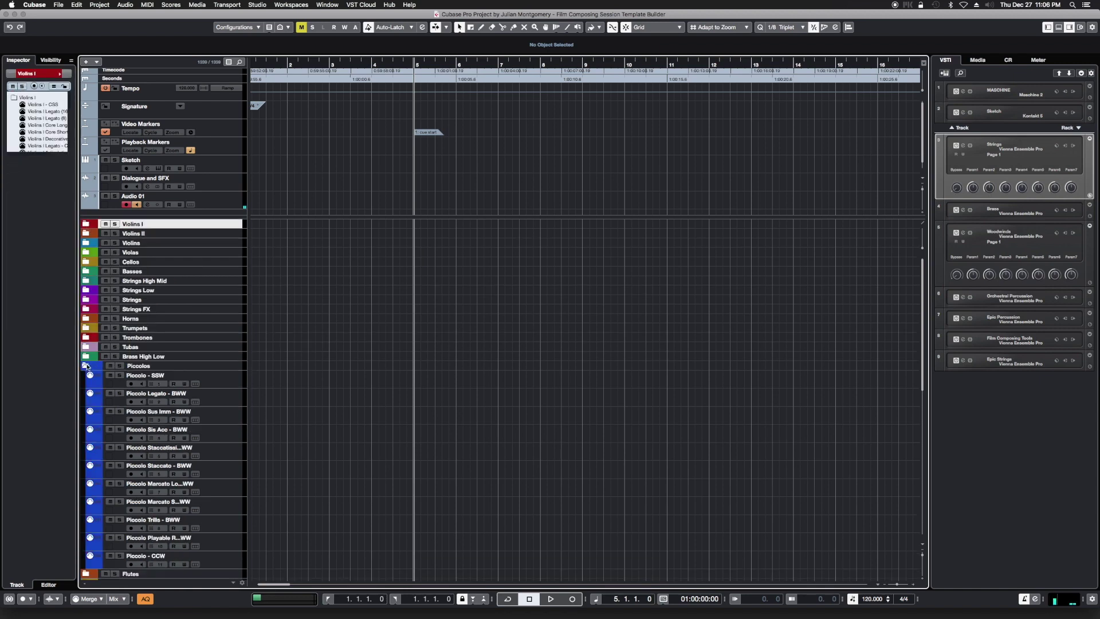
click(86, 365)
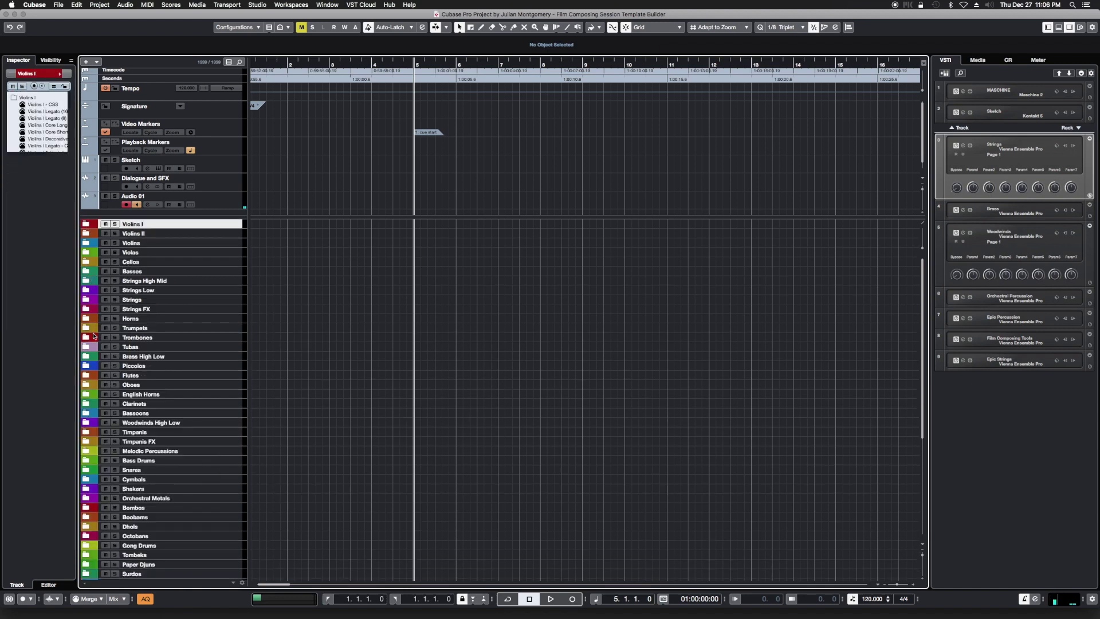
click(86, 318)
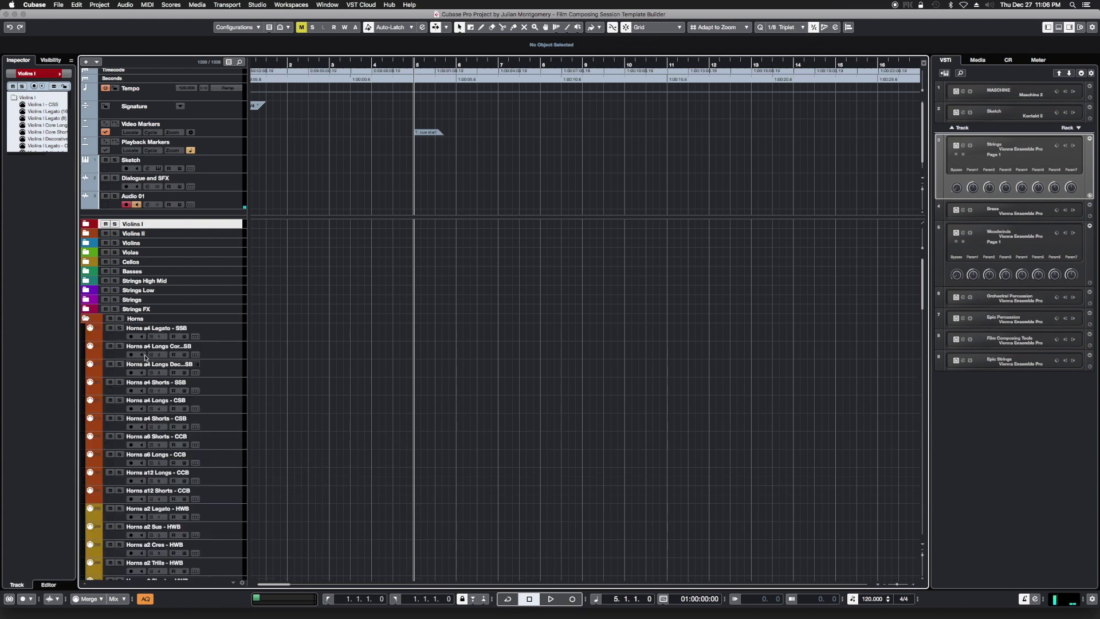
Select the Horns a2 Legato - HWB track and inspect its MIDI output and channel options, keeping both assignments
scroll(145, 358, down, 15)
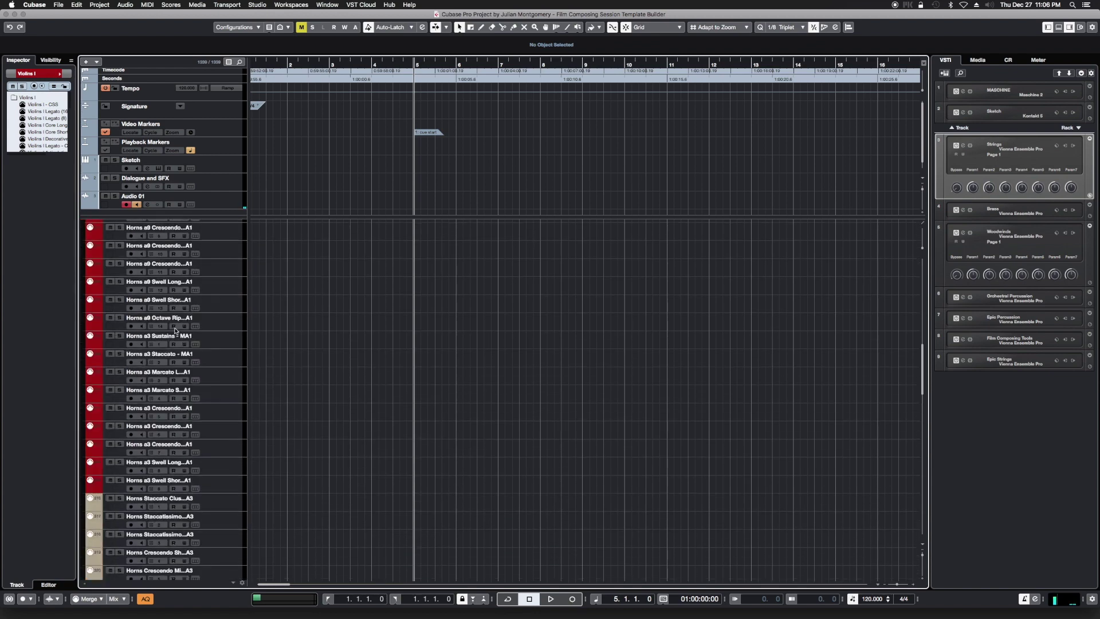
scroll(174, 331, up, 5)
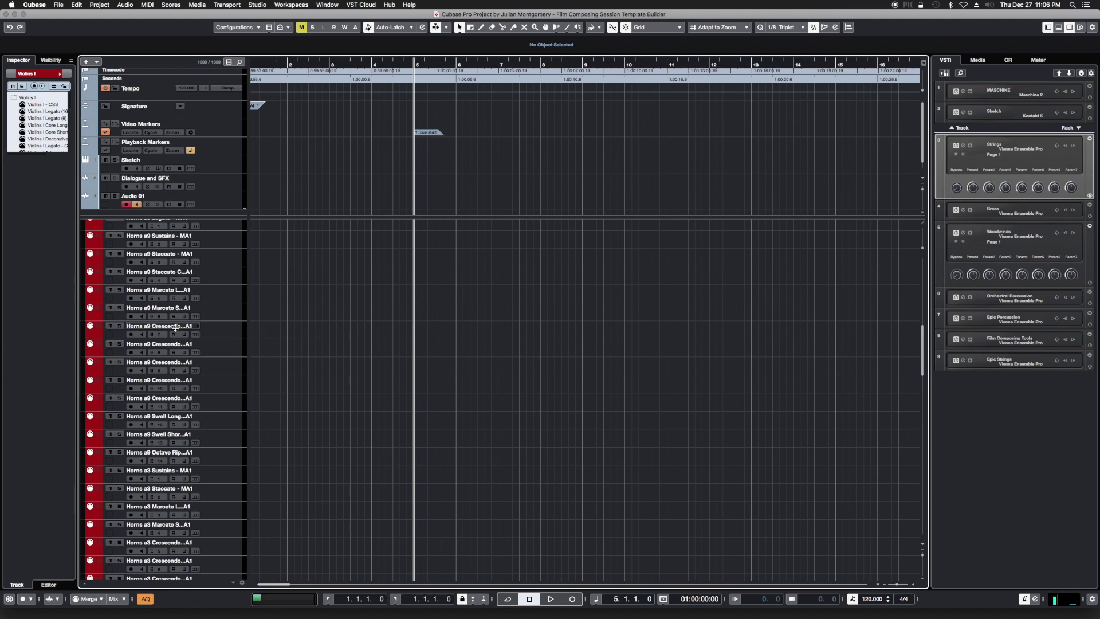
scroll(175, 328, up, 8)
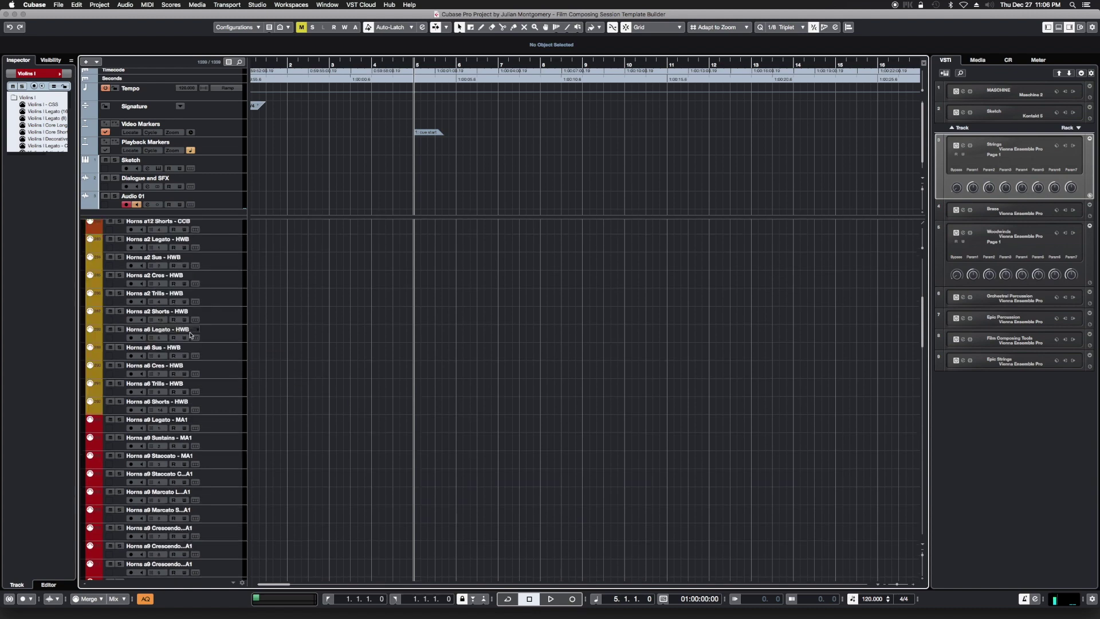
click(224, 247)
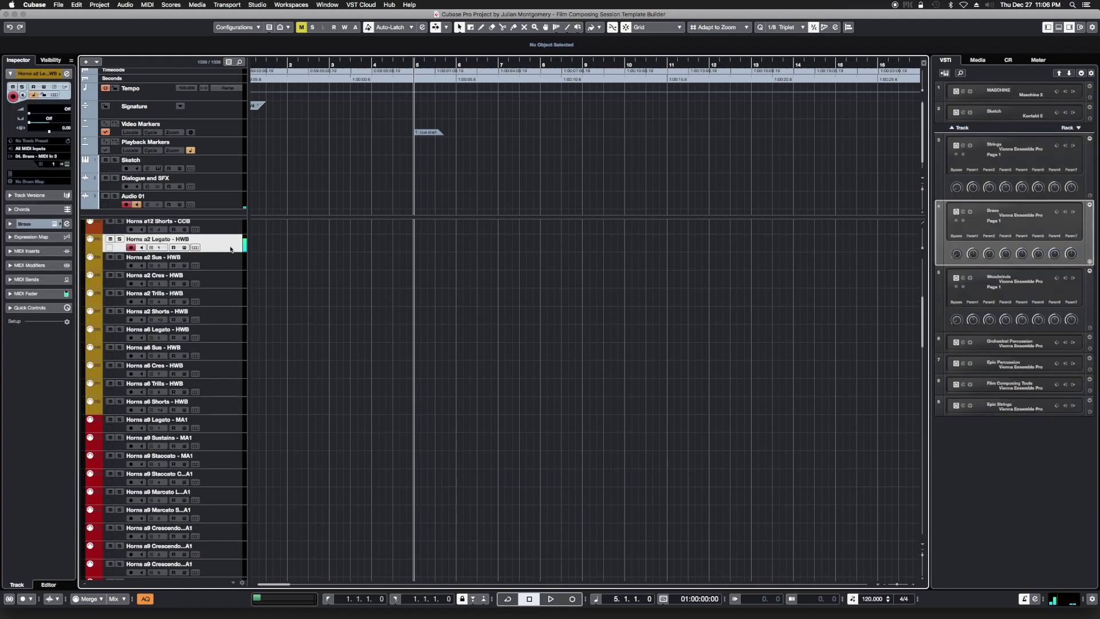
click(45, 157)
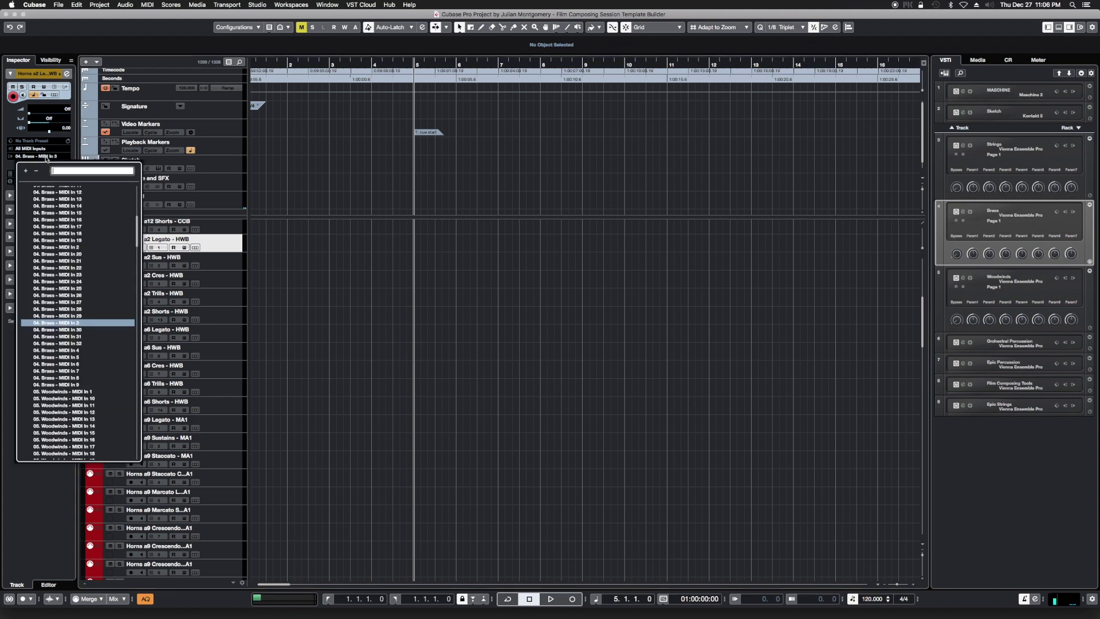
click(46, 159)
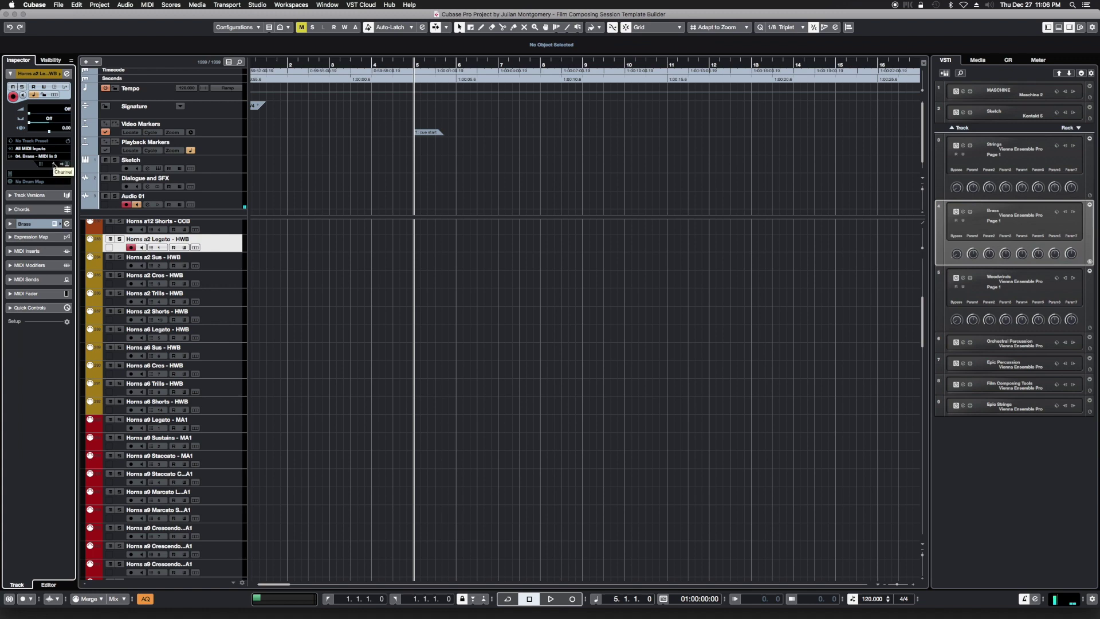
click(162, 247)
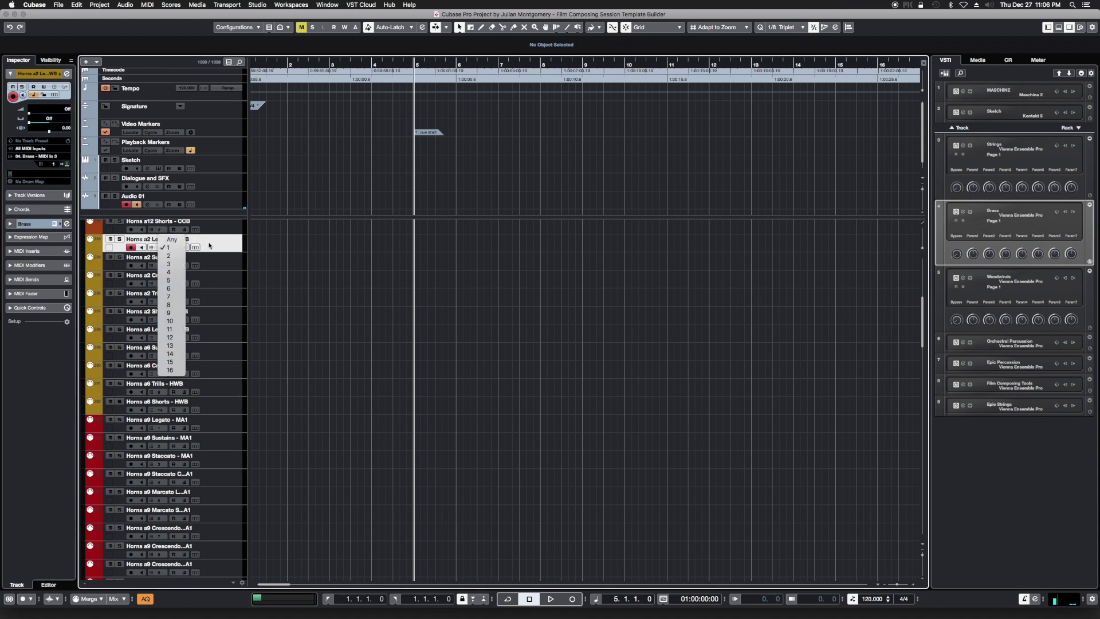
click(165, 247)
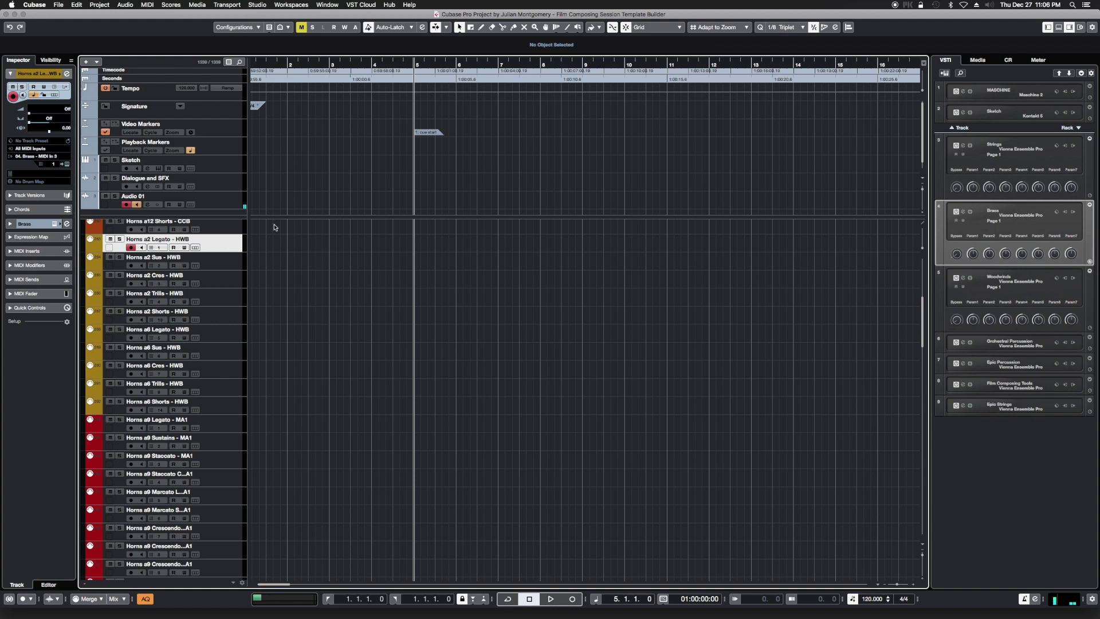
Hide the instrument rack and collapse the Horns folder in the track list
click(1069, 30)
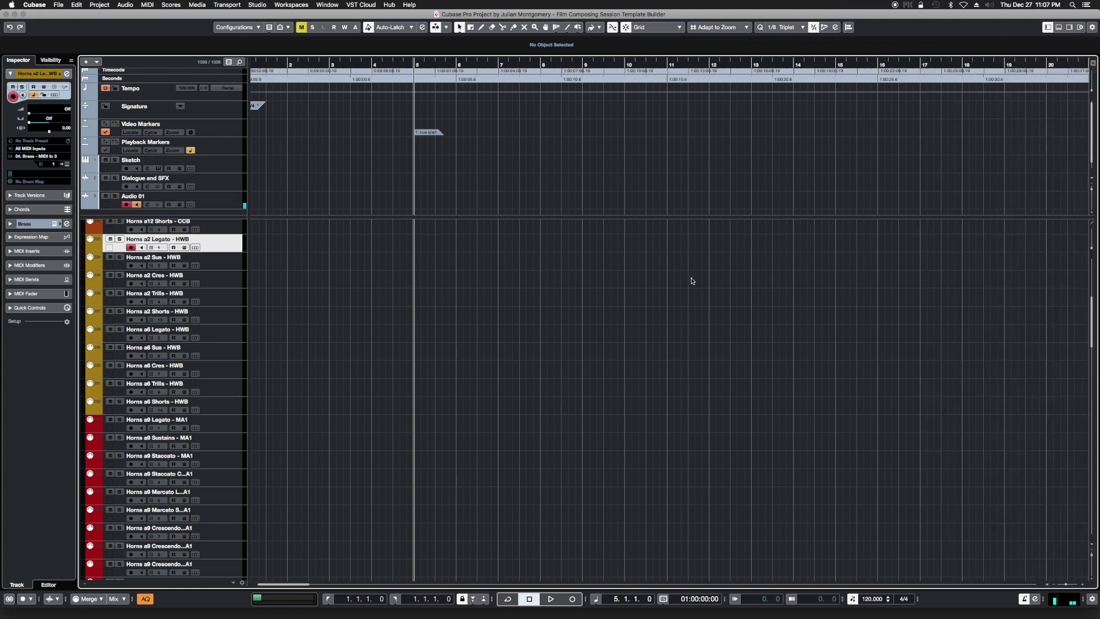
scroll(418, 314, up, 1)
scroll(418, 313, up, 8)
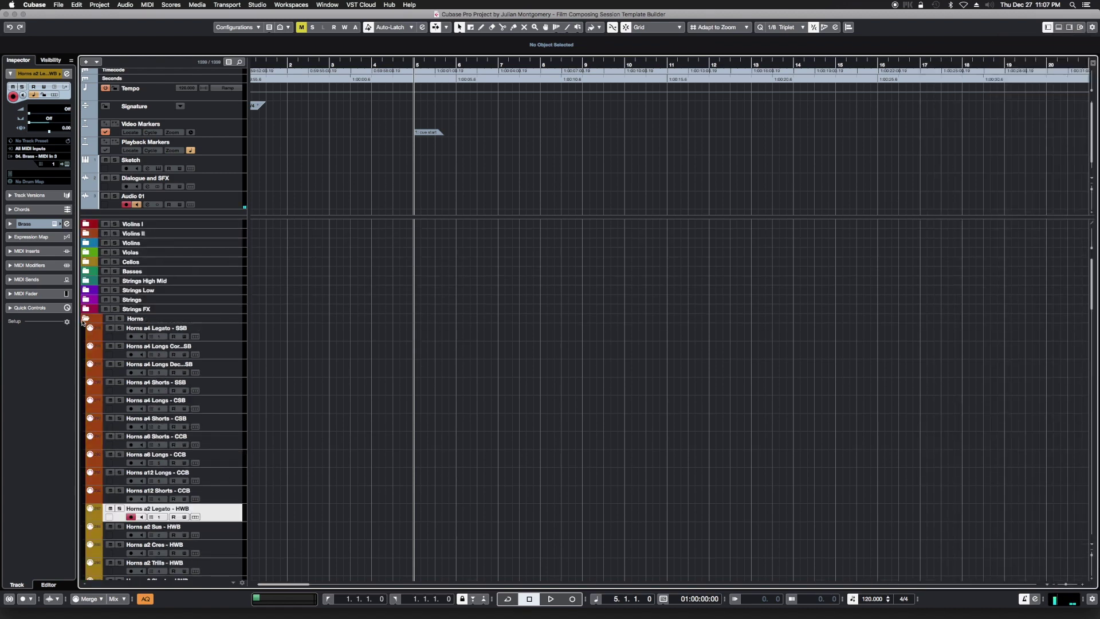
click(86, 319)
scroll(313, 335, down, 10)
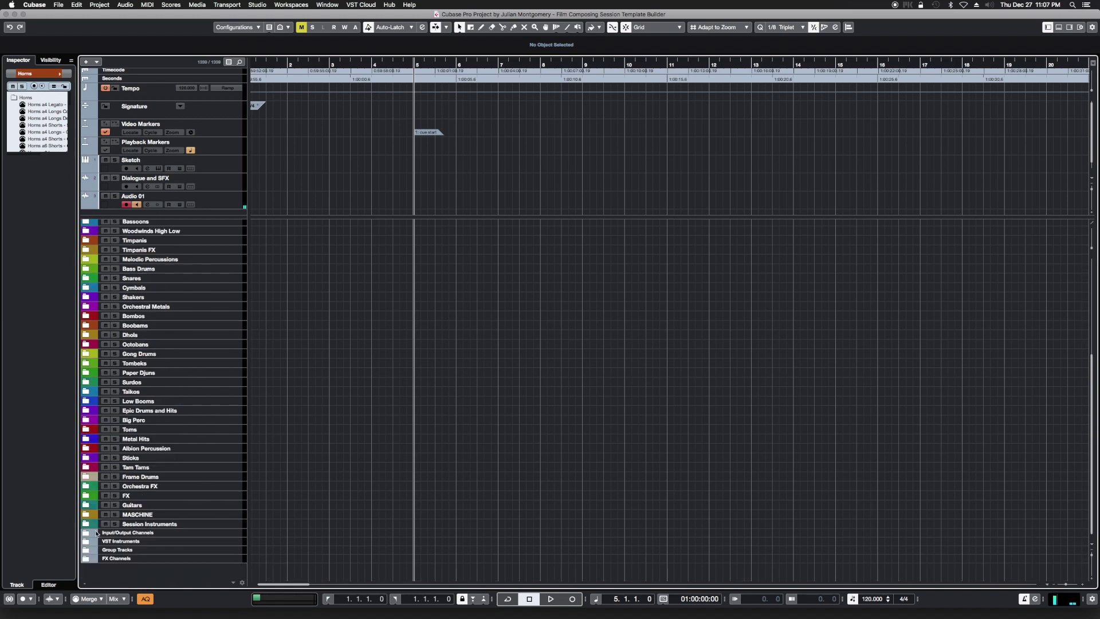
Expand the VST Instruments folder and its Strings subfolder to show the Strings output channels
click(84, 544)
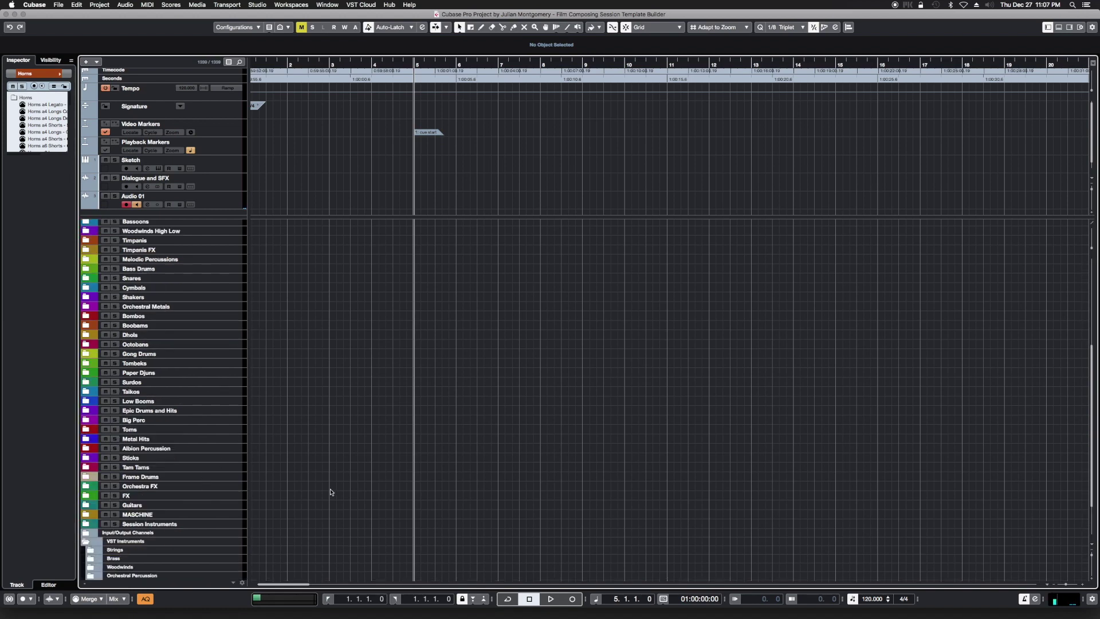
scroll(331, 491, down, 3)
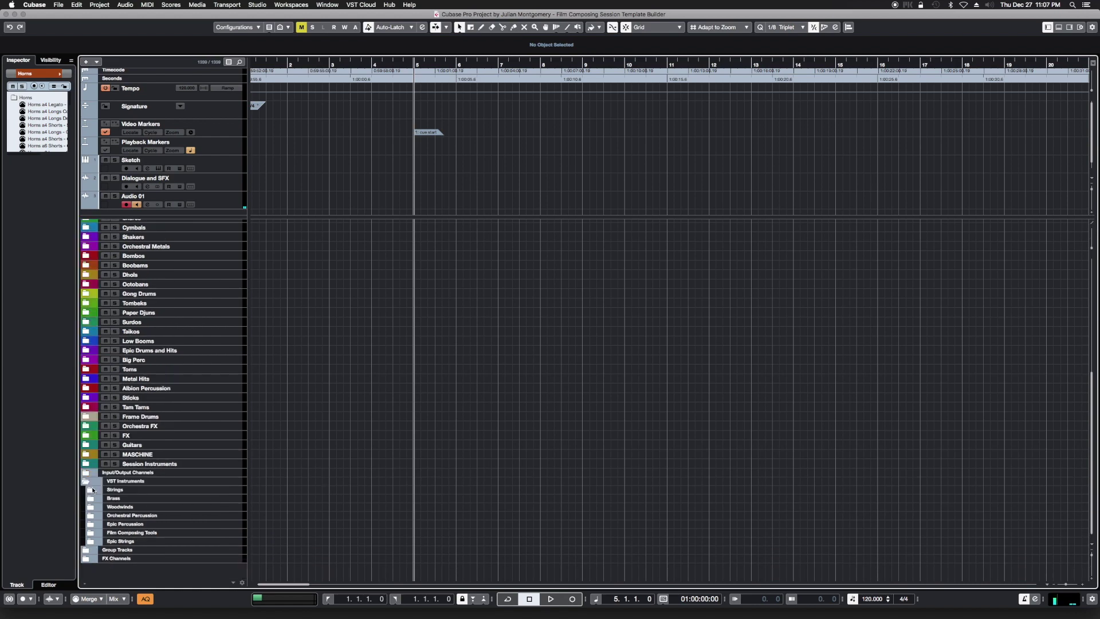
click(89, 491)
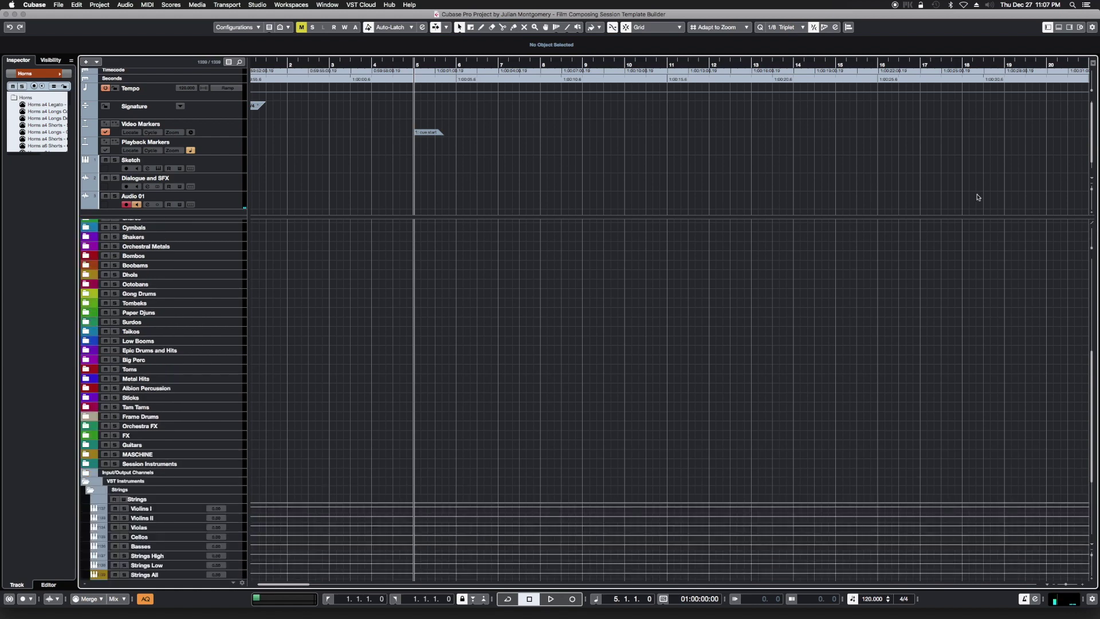
Show the instrument rack, check the Strings instance's outputs, and expand the Violins I folder in Vienna Ensemble Pro
click(1069, 27)
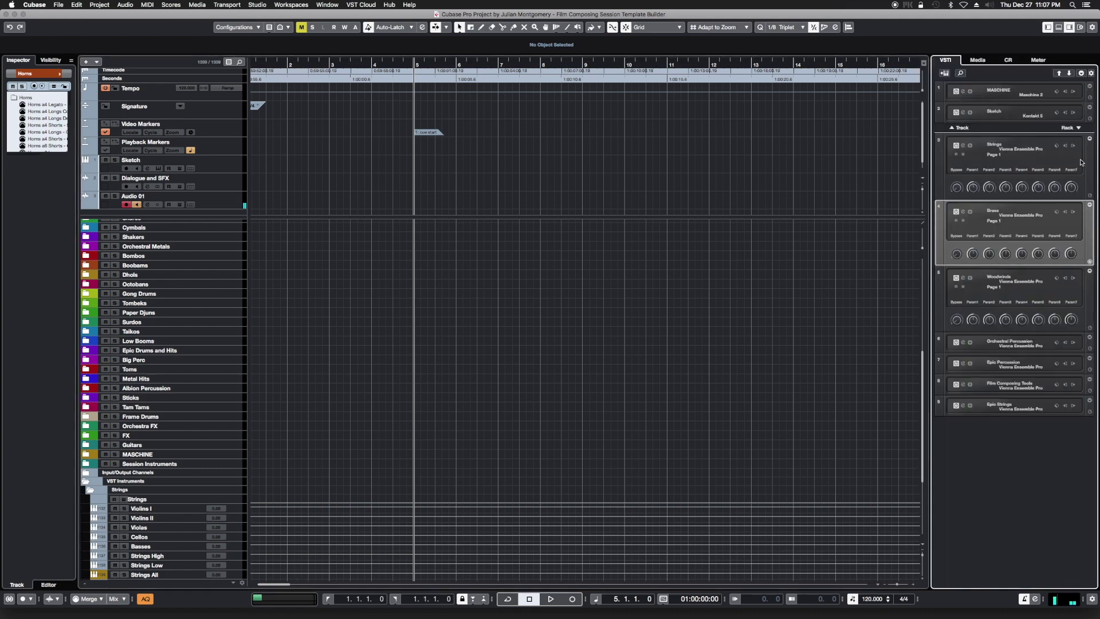
click(1074, 146)
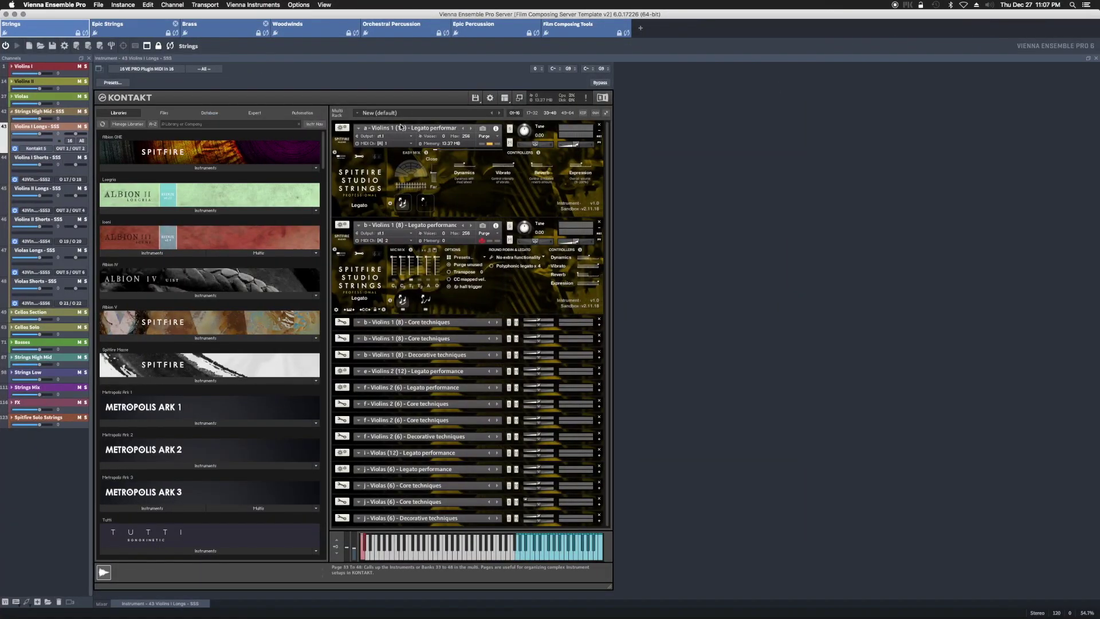
click(11, 66)
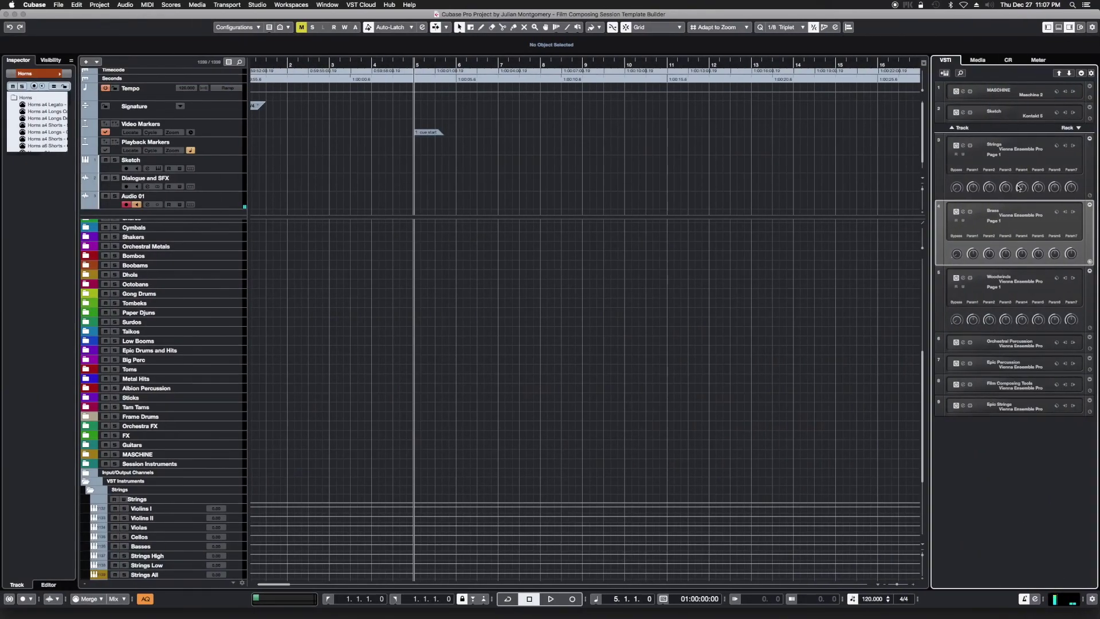
Recheck the Strings outputs in Cubase and expand the Cellos Section folder in Vienna Ensemble Pro to view its output assignments
click(1073, 146)
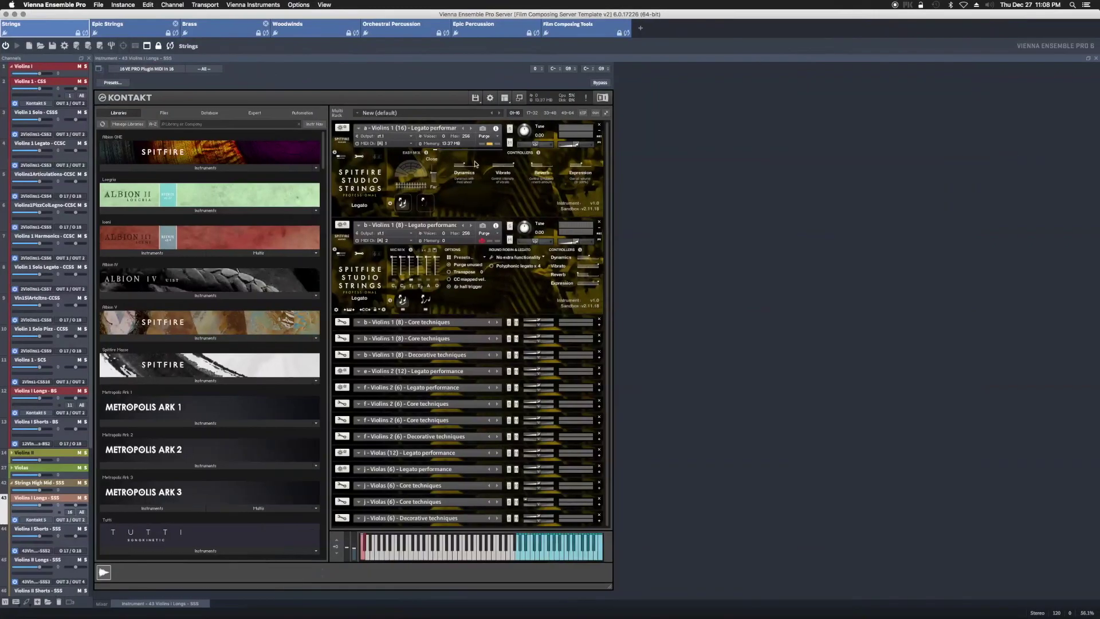
scroll(55, 380, down, 10)
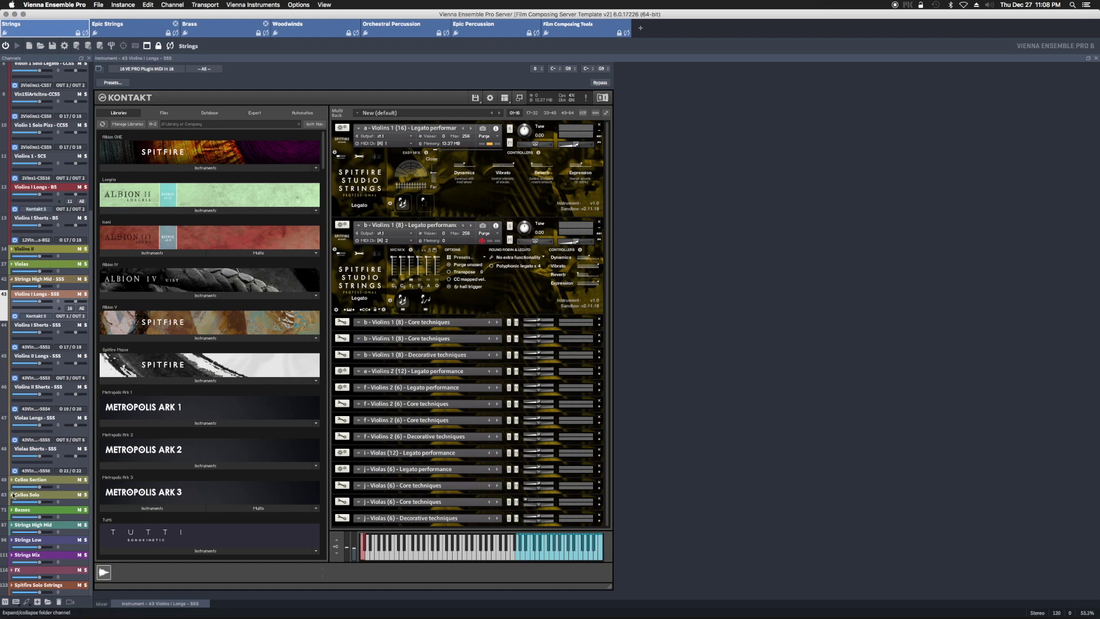
click(11, 479)
scroll(64, 451, down, 3)
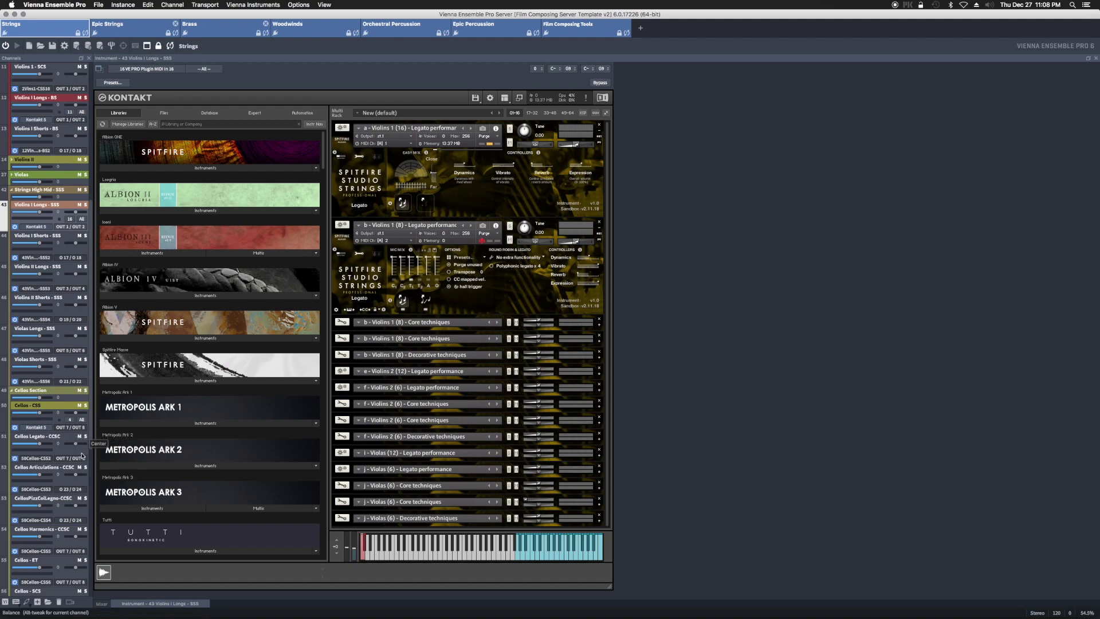
Return to Cubase and review the Strings instance's activated outputs, leaving them unchanged
key(ctrl+Left)
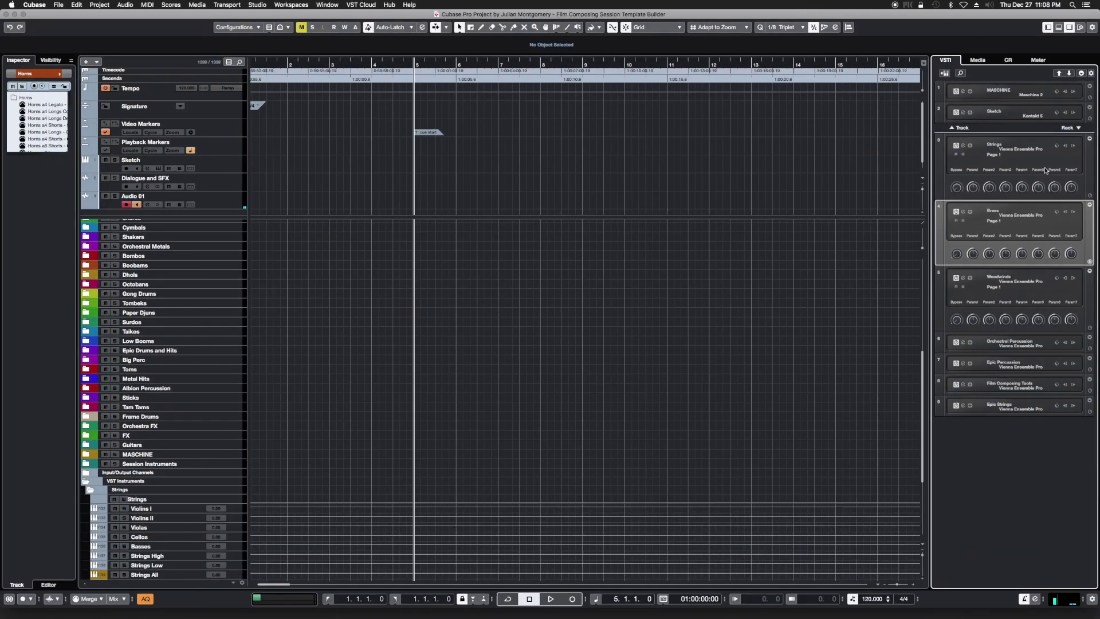
click(1073, 146)
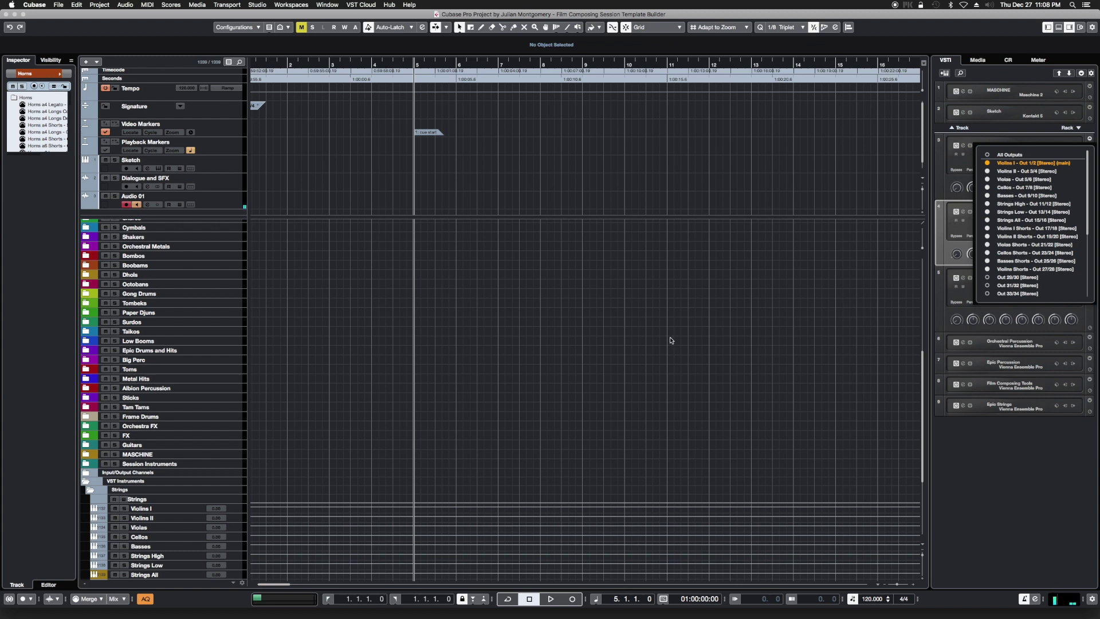
click(296, 292)
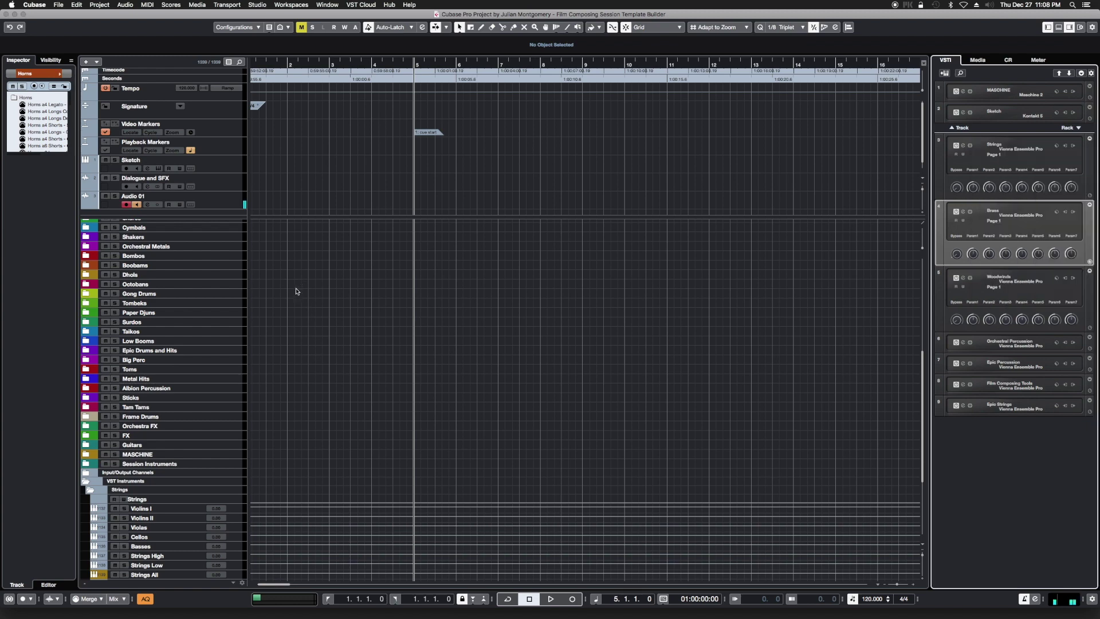
Expand the Violins I folder, select Violins I - CSS, and check the signal on the Violins I output channel under VST Instruments
click(90, 225)
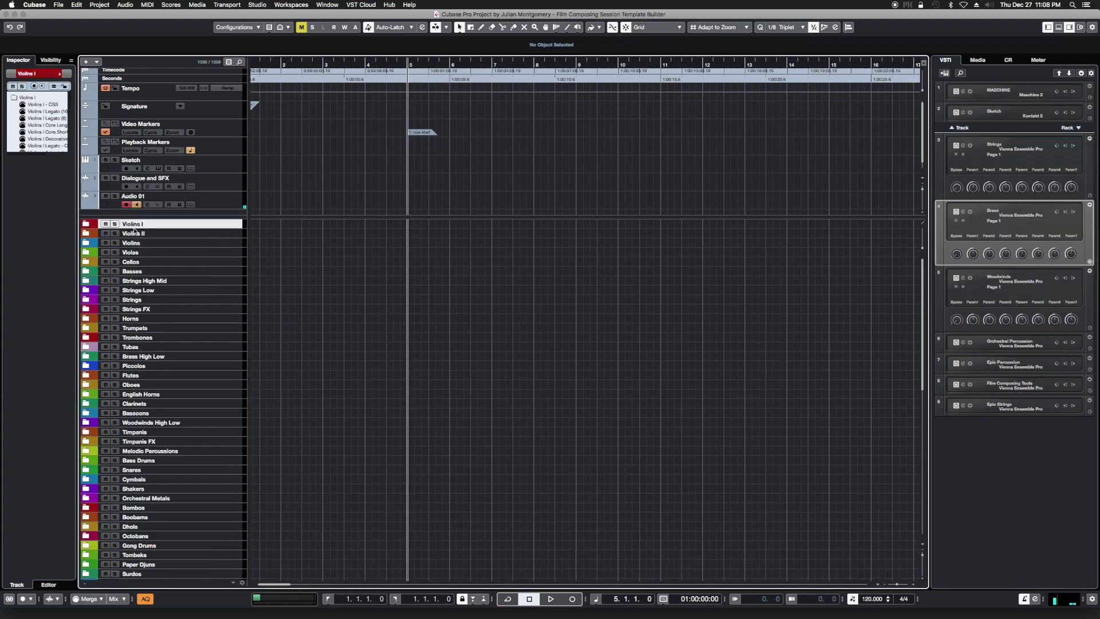
click(89, 226)
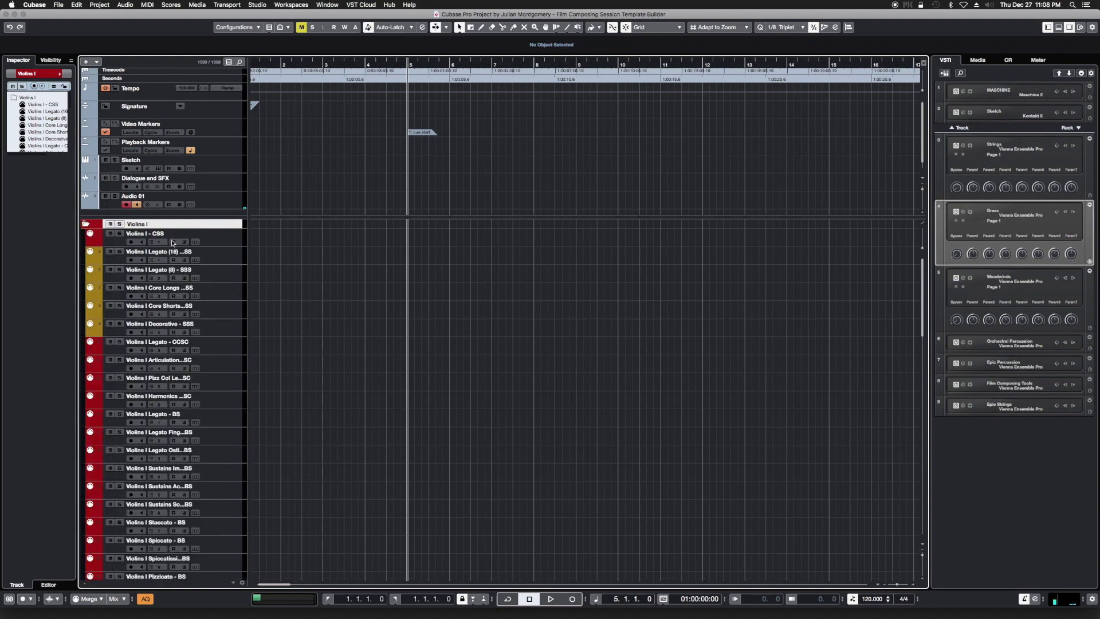
click(201, 235)
scroll(296, 282, down, 10)
scroll(297, 282, up, 10)
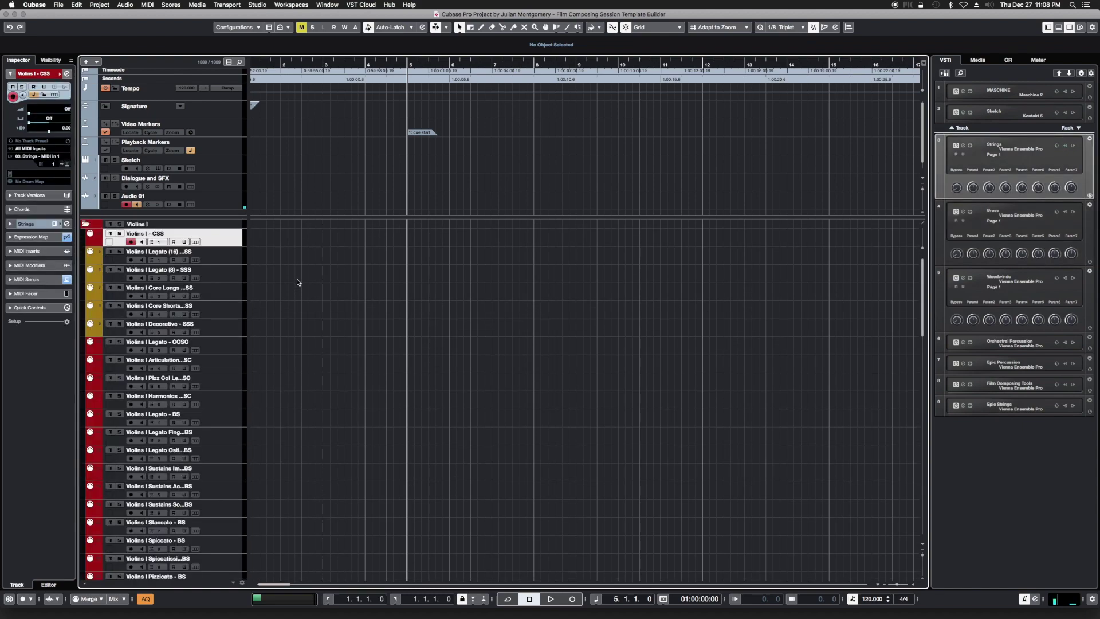
scroll(297, 282, down, 15)
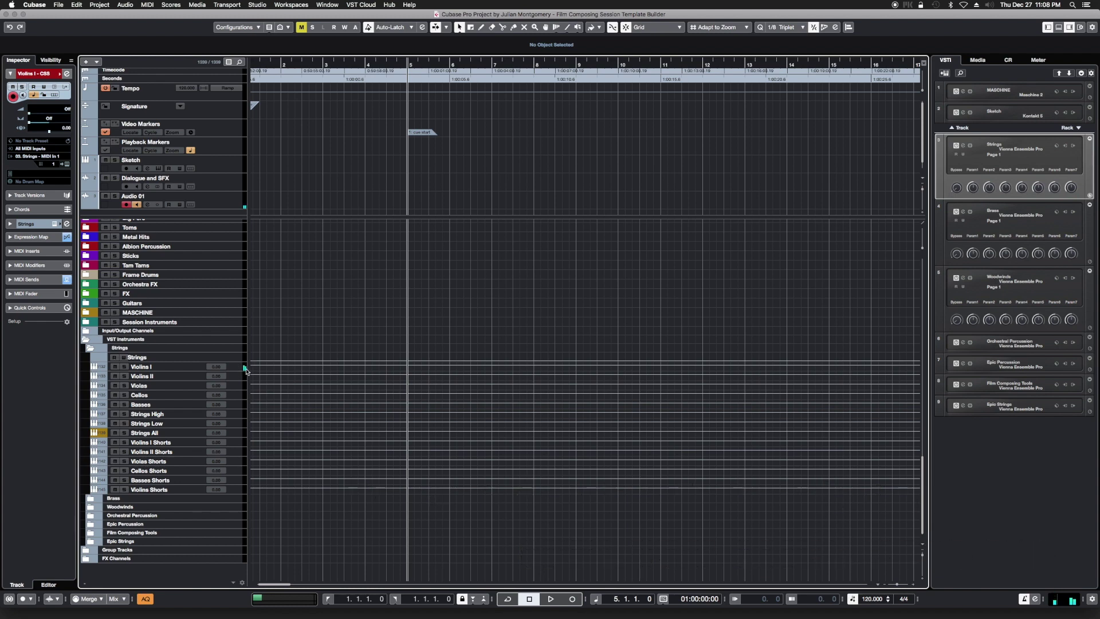
scroll(277, 358, up, 10)
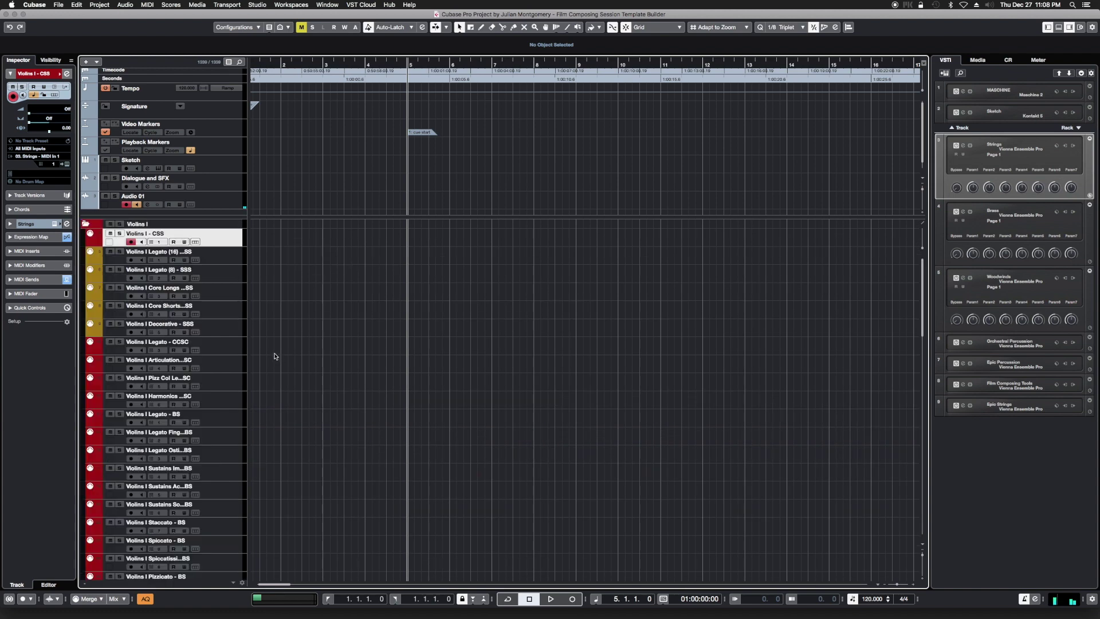
Collapse Violins I, expand Cellos, select Cellos - CSS, and view the Strings output channels under VST Instruments
click(87, 224)
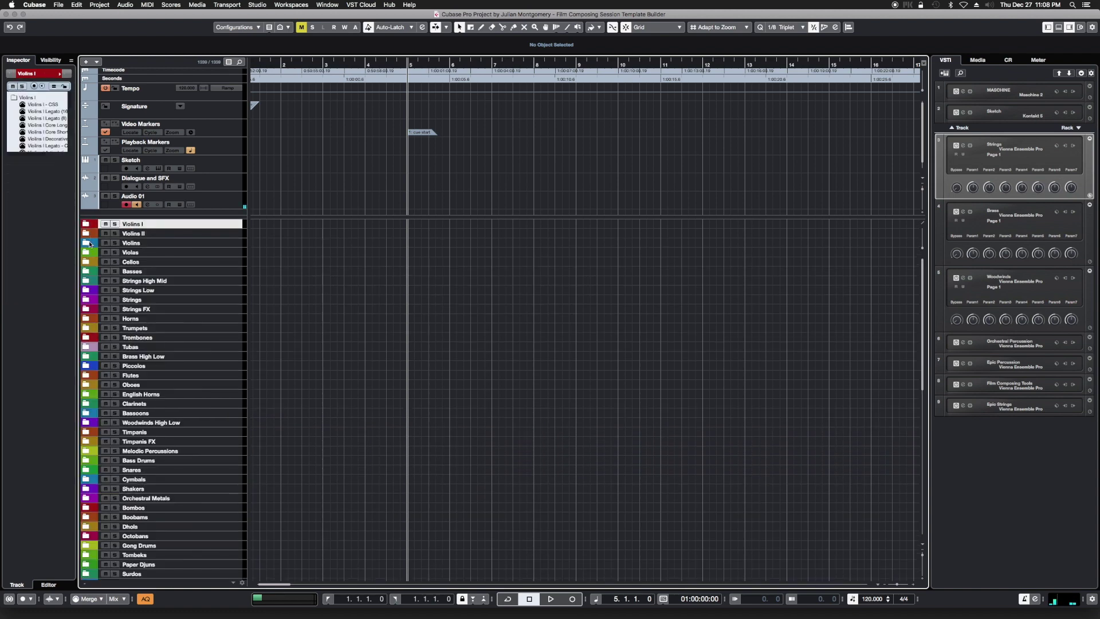
click(85, 262)
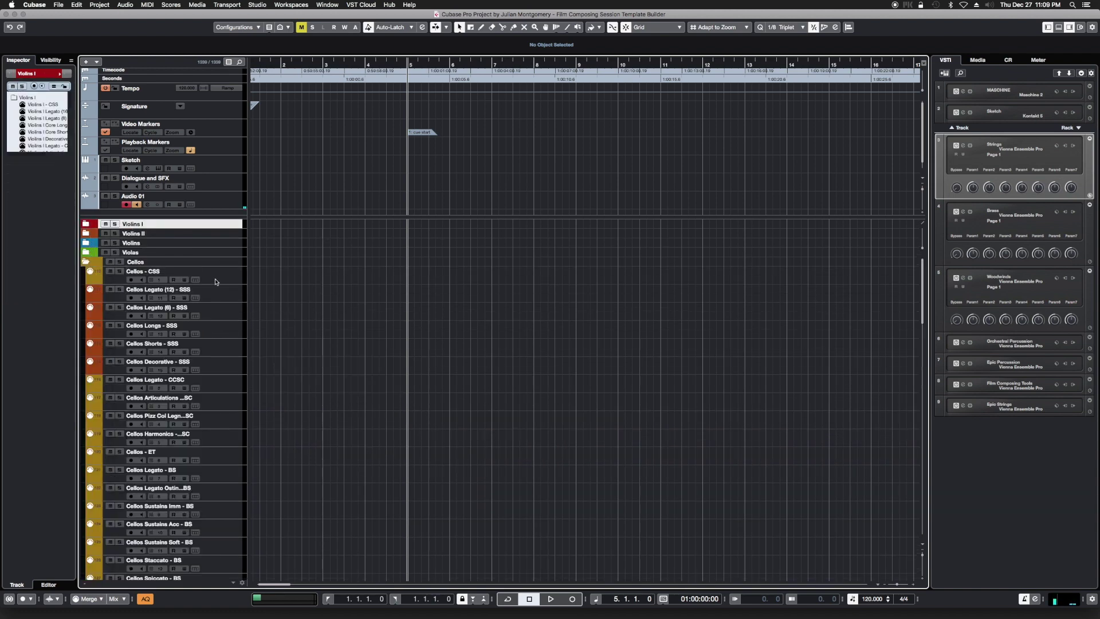
click(218, 275)
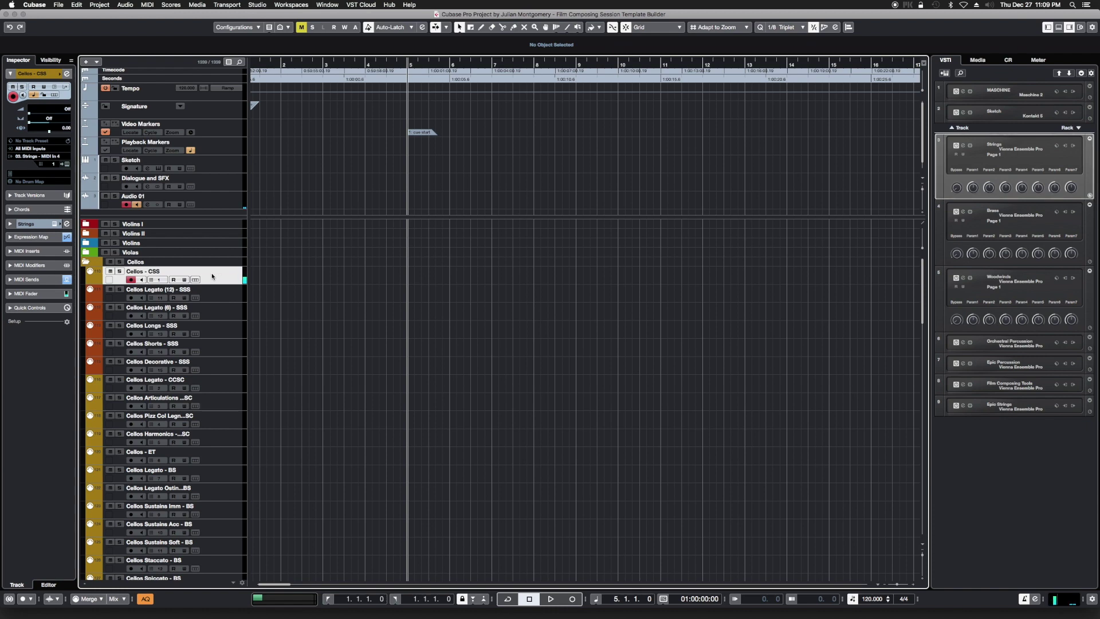
scroll(253, 291, down, 15)
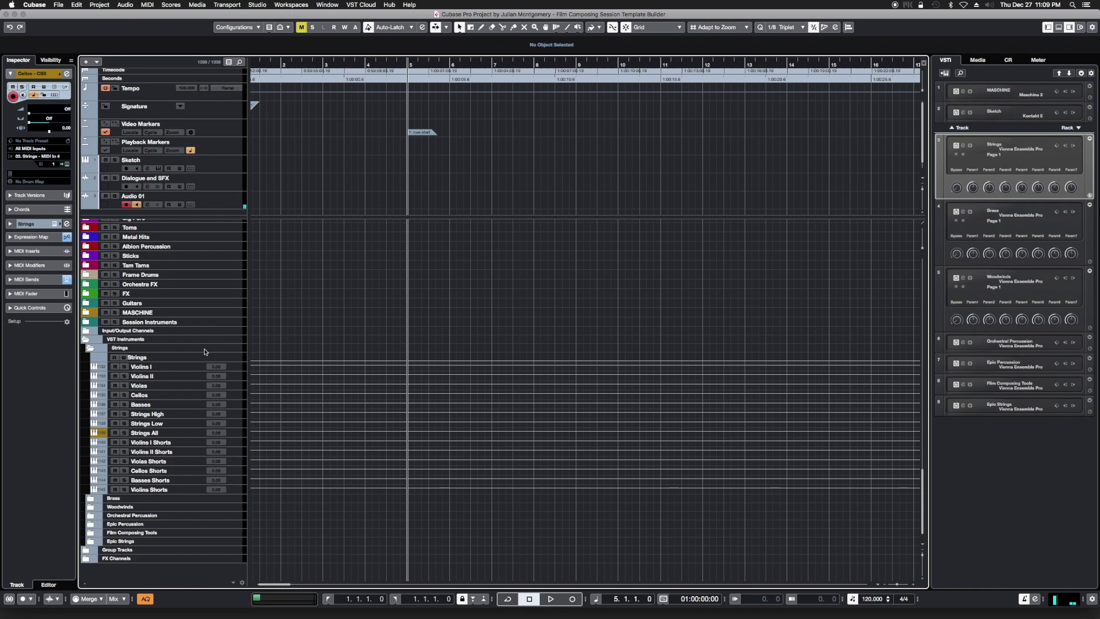
Expand the Brass subfolder, review its longs and shorts output channels, and collapse the VST Instruments folder
click(90, 499)
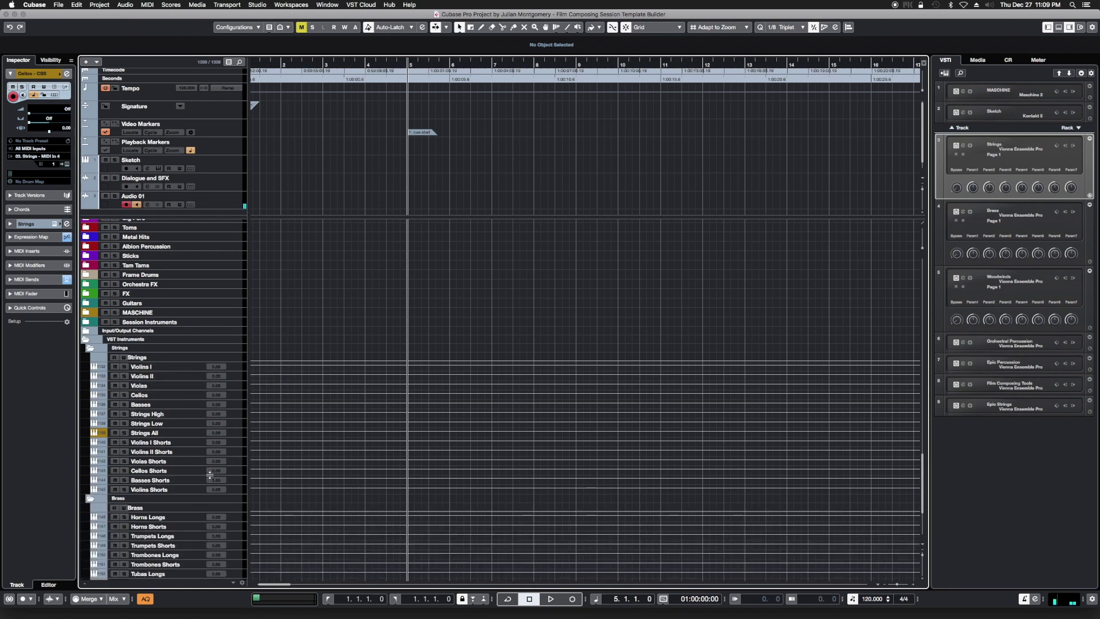
scroll(331, 475, down, 5)
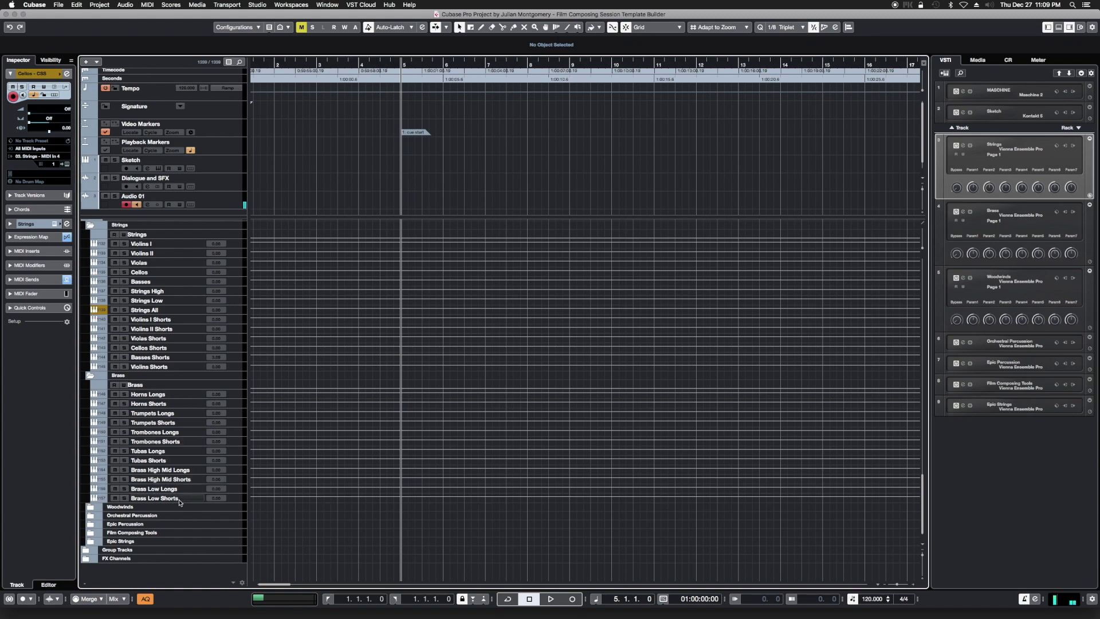
scroll(394, 360, up, 5)
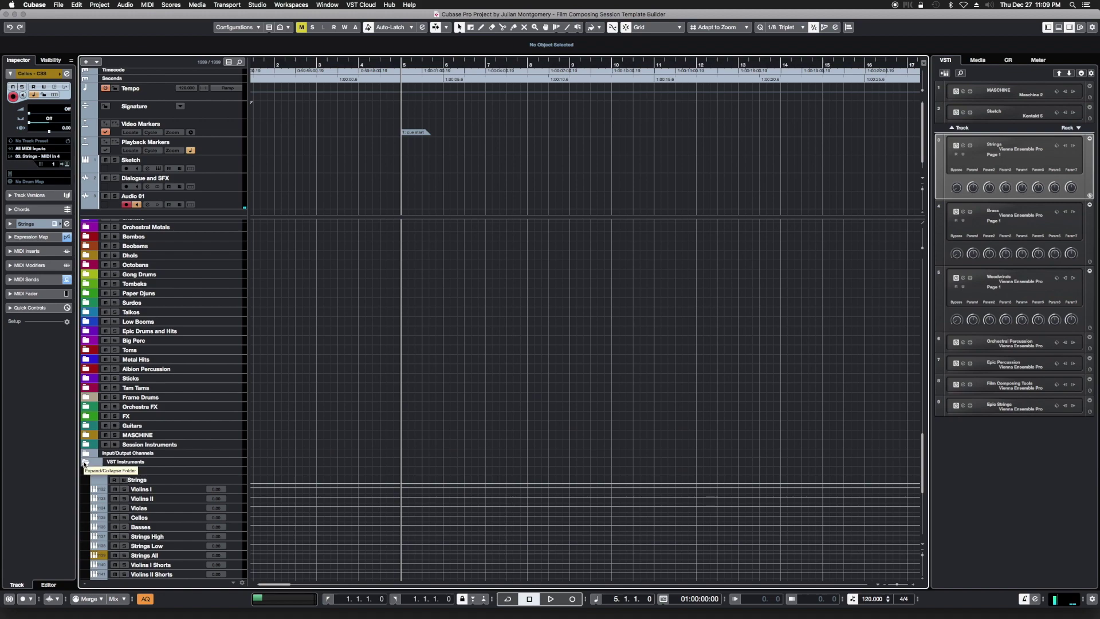
click(86, 462)
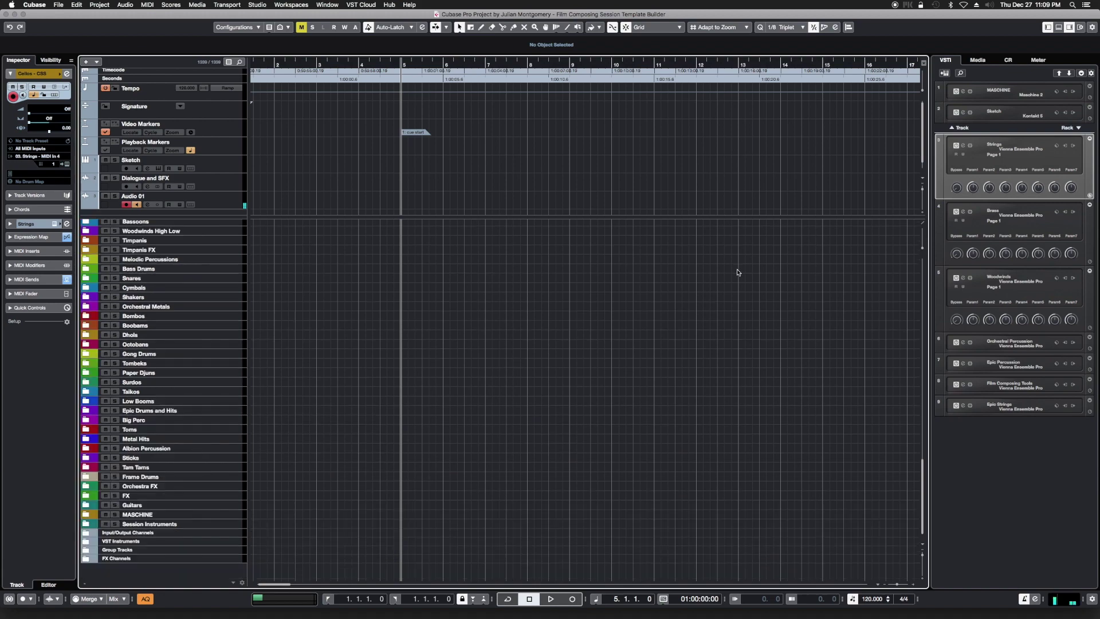
Hide the instrument rack, open the MixConsole, and browse the strings, brass and woodwinds output channels
click(1069, 27)
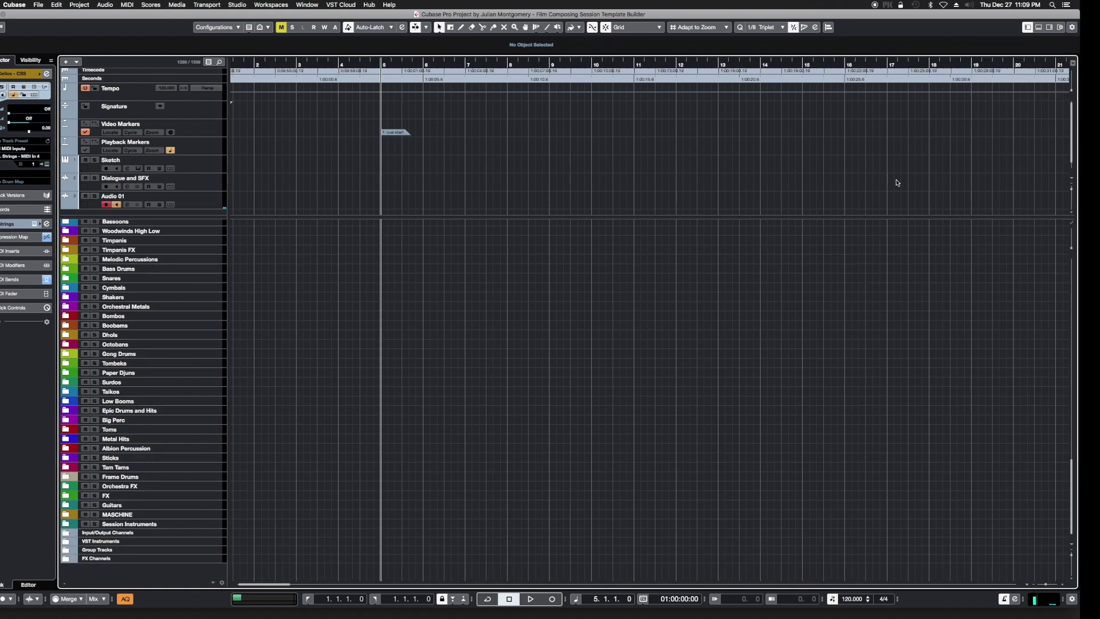
key(F3)
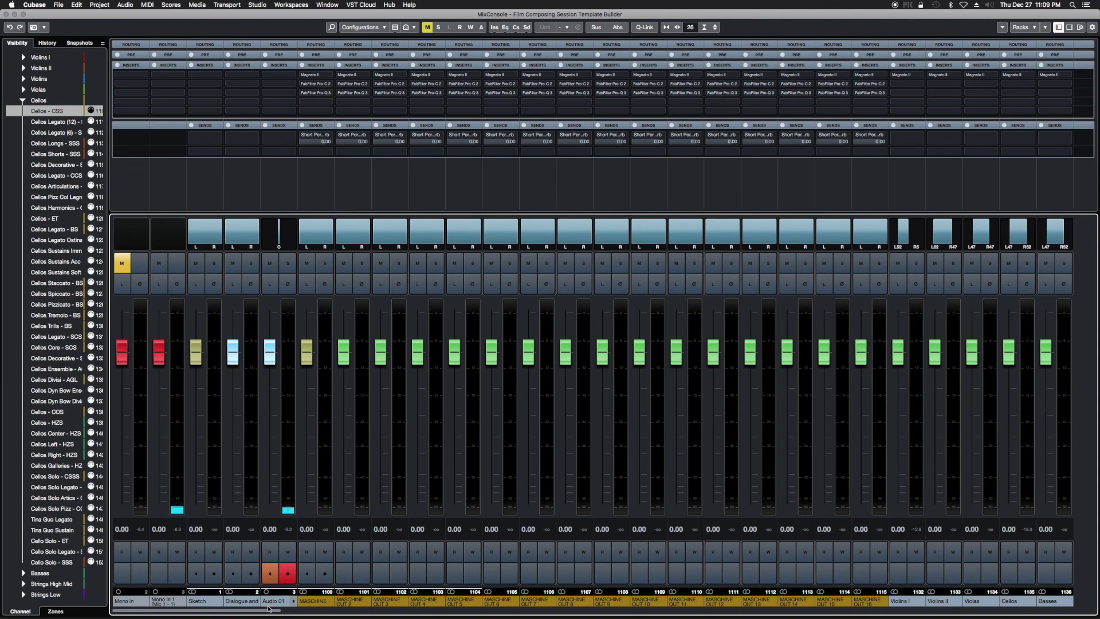
drag(274, 611, 453, 610)
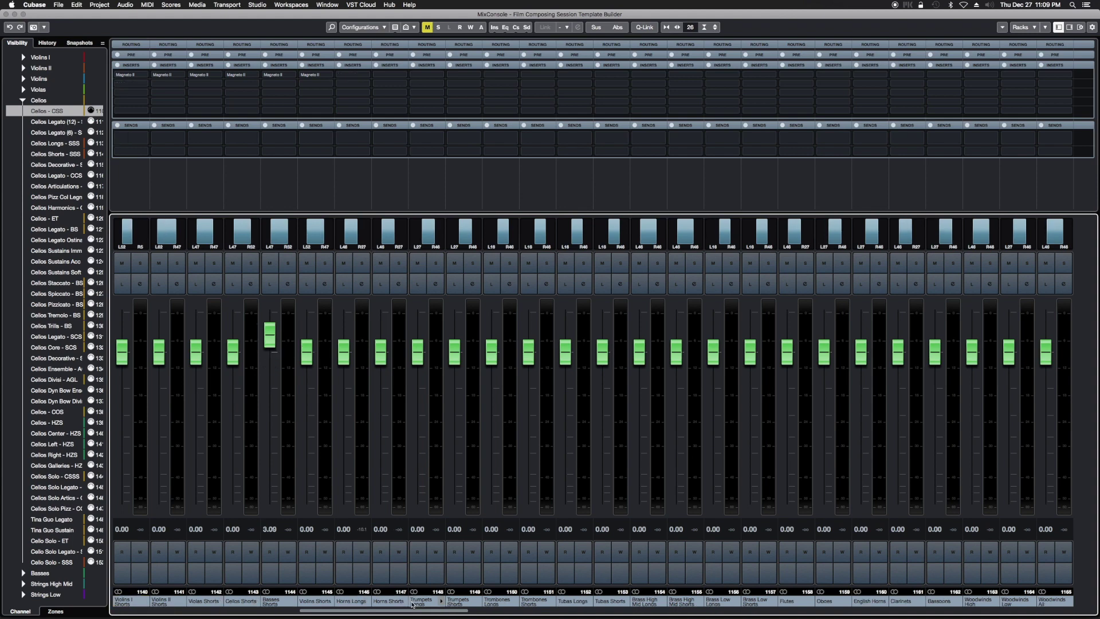
drag(404, 610, 339, 611)
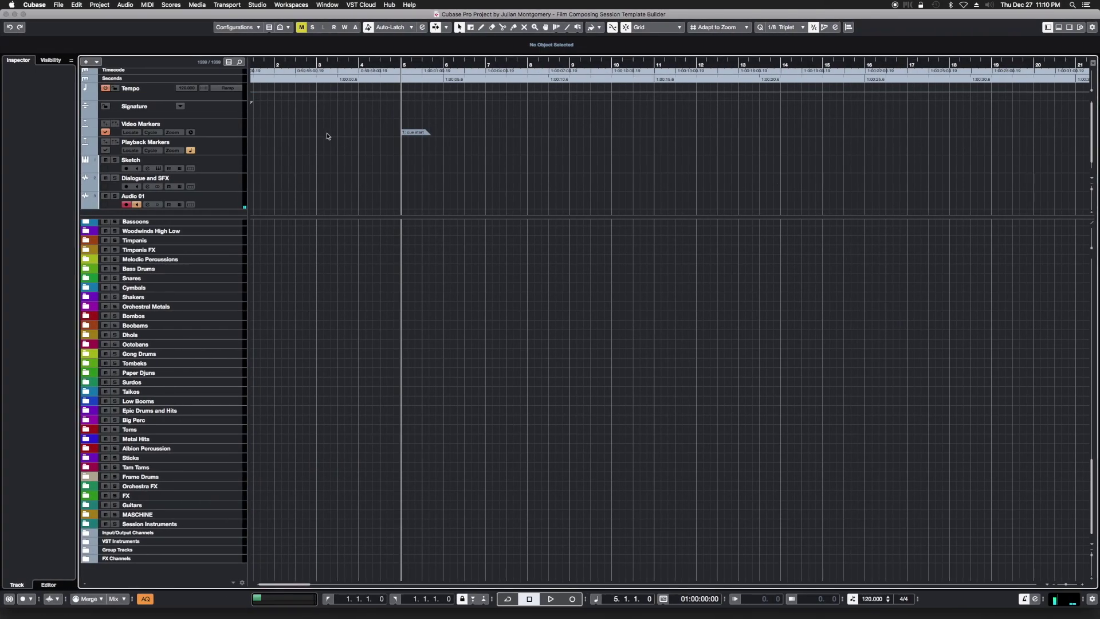
Expand the Violins I folder in the project, select the Violins I - CSS track, and open the MixConsole
scroll(152, 235, up, 10)
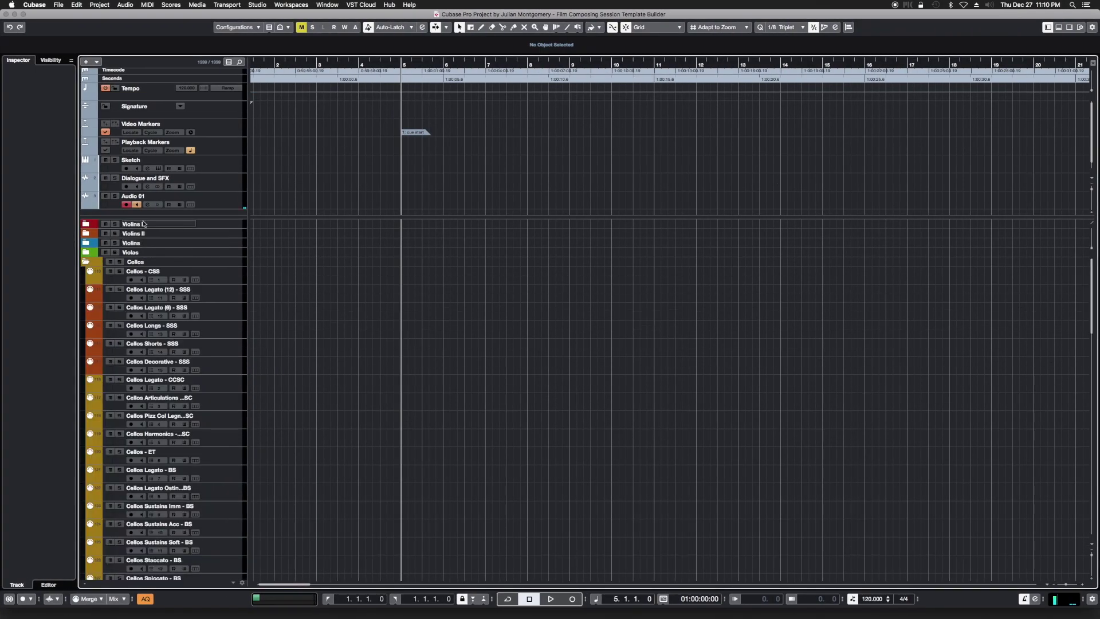
click(85, 223)
click(222, 236)
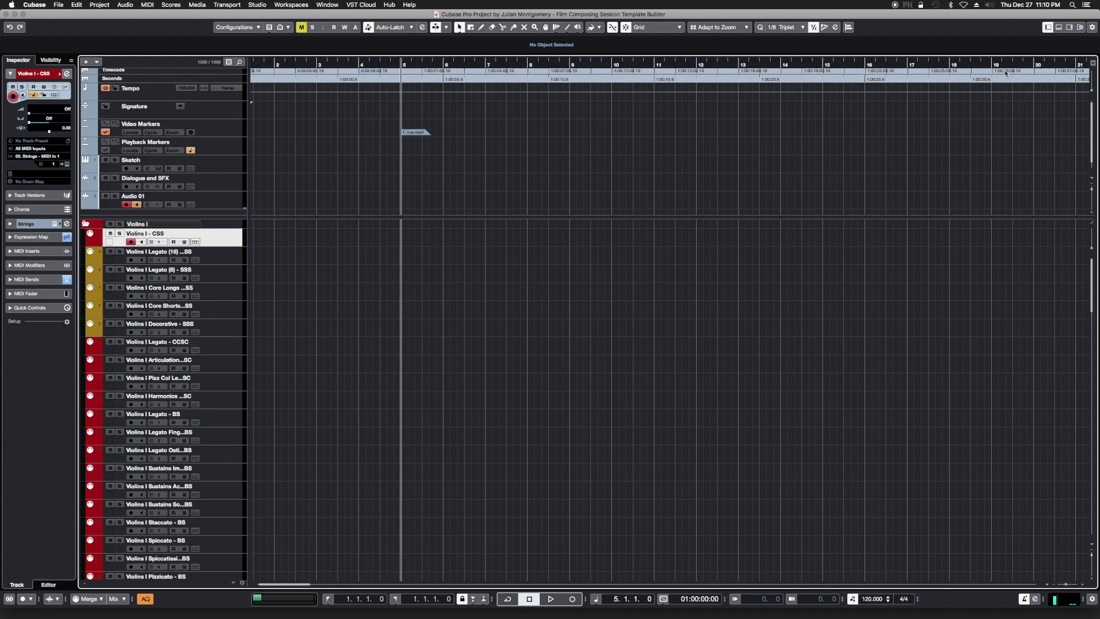
key(F3)
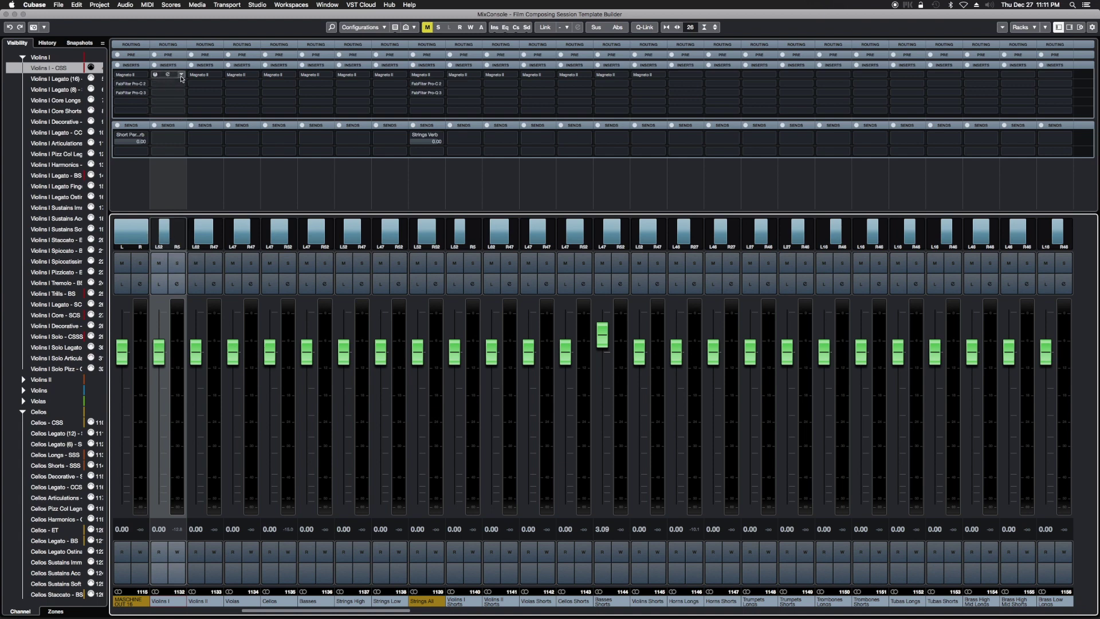
Open the Magneto II insert on the Violins I channel, review its saturation settings, and close it
mouse_move(174, 79)
mouse_move(426, 140)
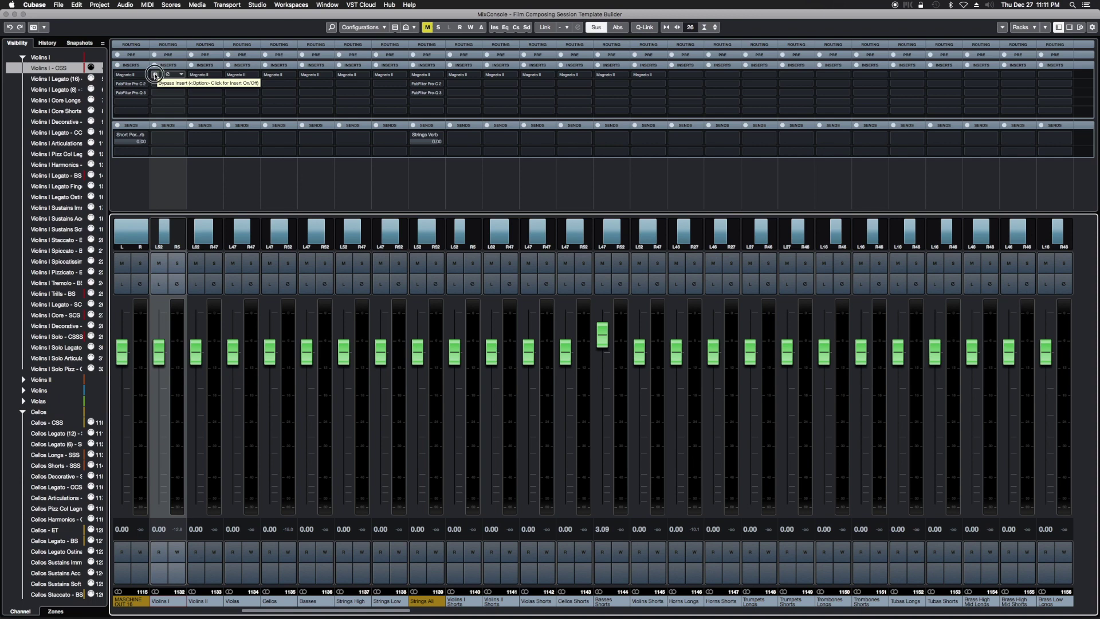
click(155, 75)
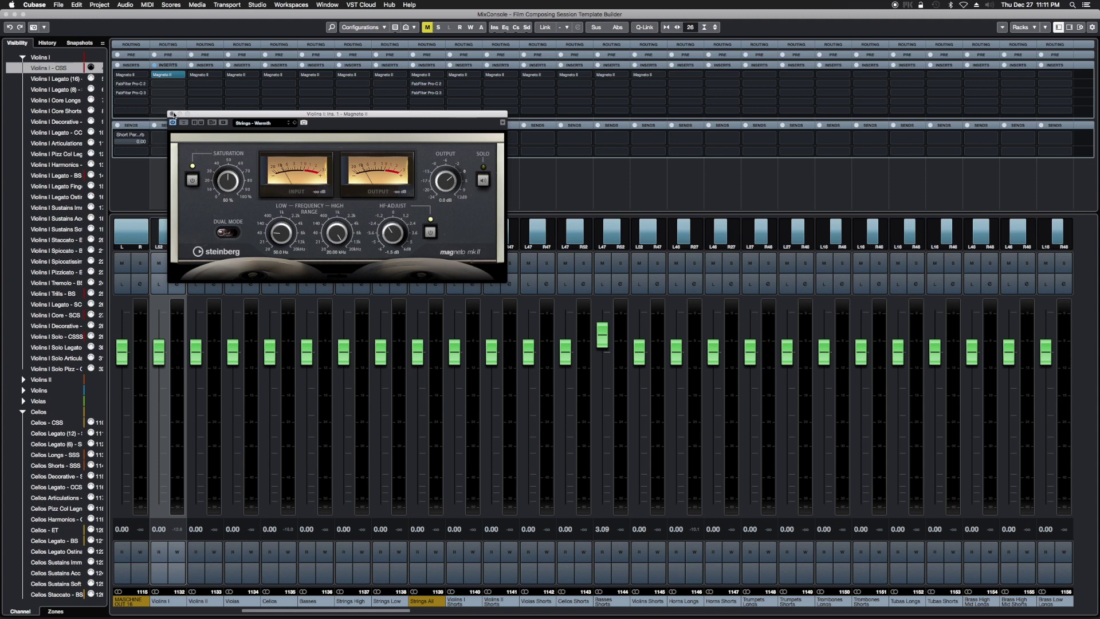
click(173, 114)
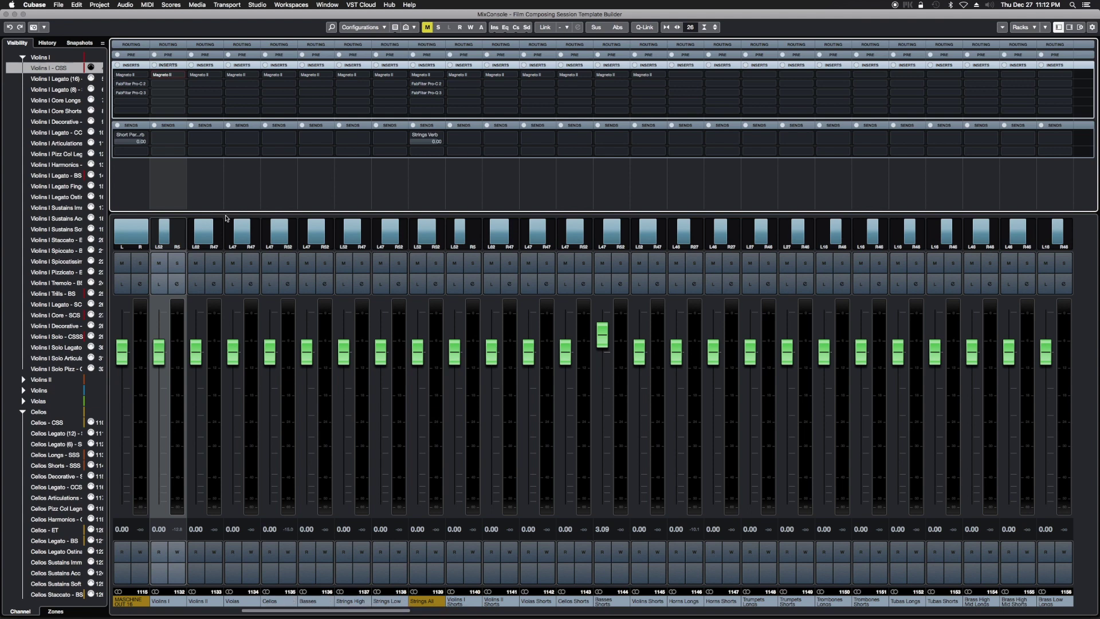
Show the channel routing section and choose the High Mid Strings group as the Violins I output
click(169, 46)
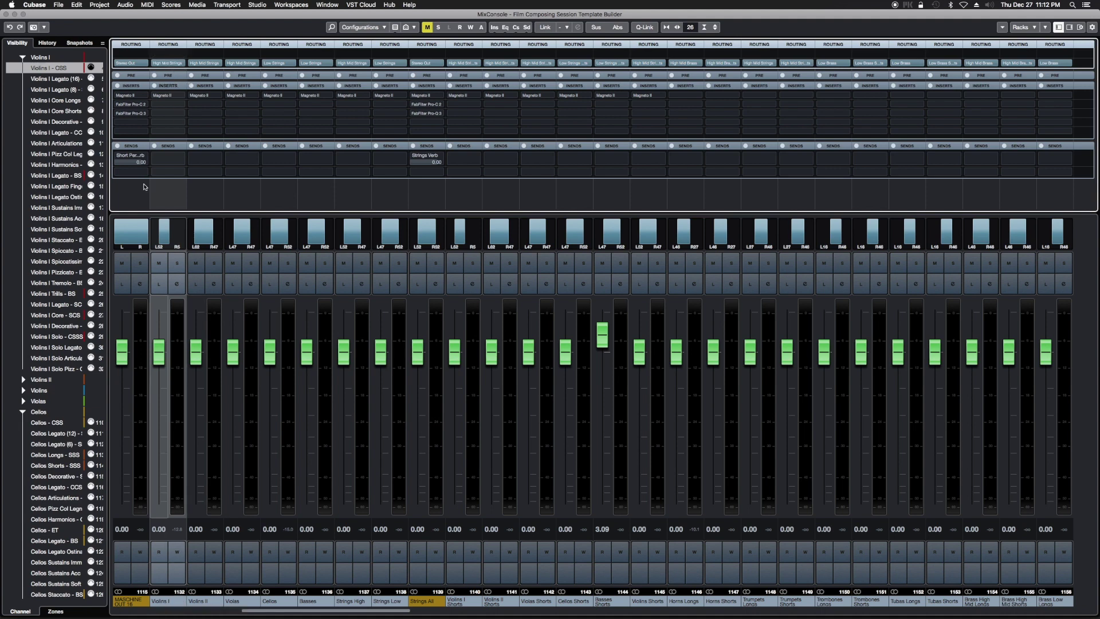
click(183, 64)
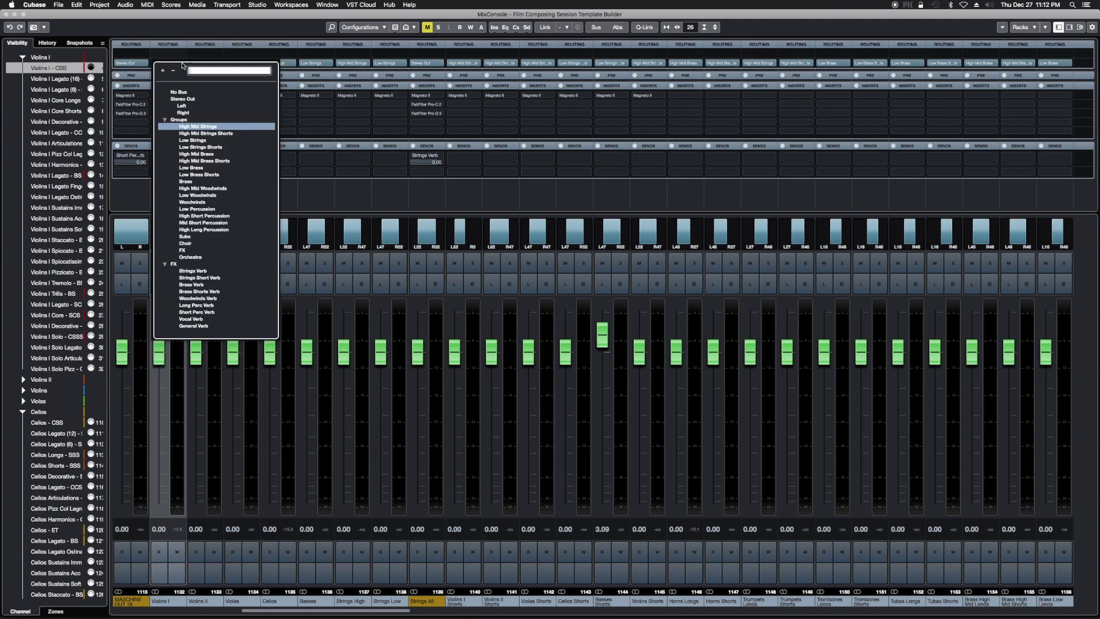
click(209, 127)
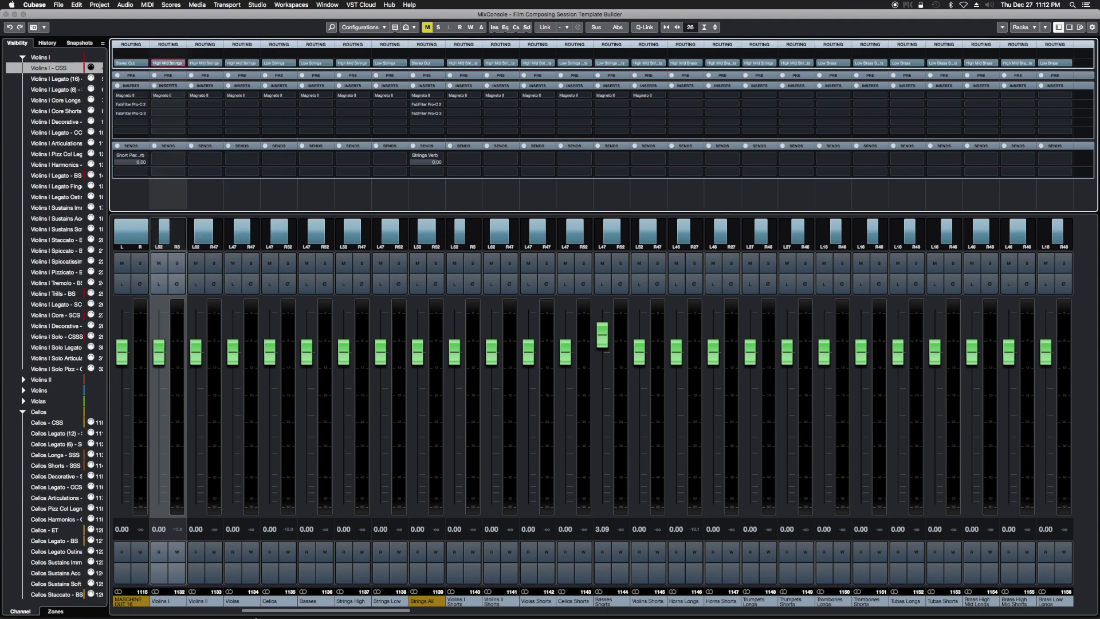
Select the Violins II and Violas channels in turn and check the output bus list of each
click(217, 601)
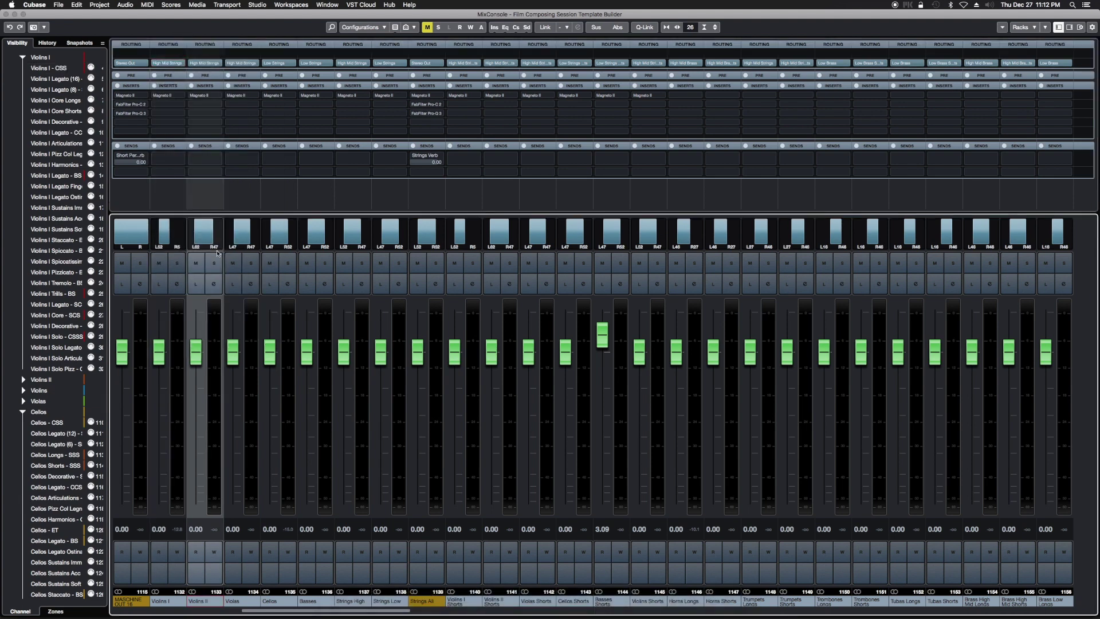
click(215, 63)
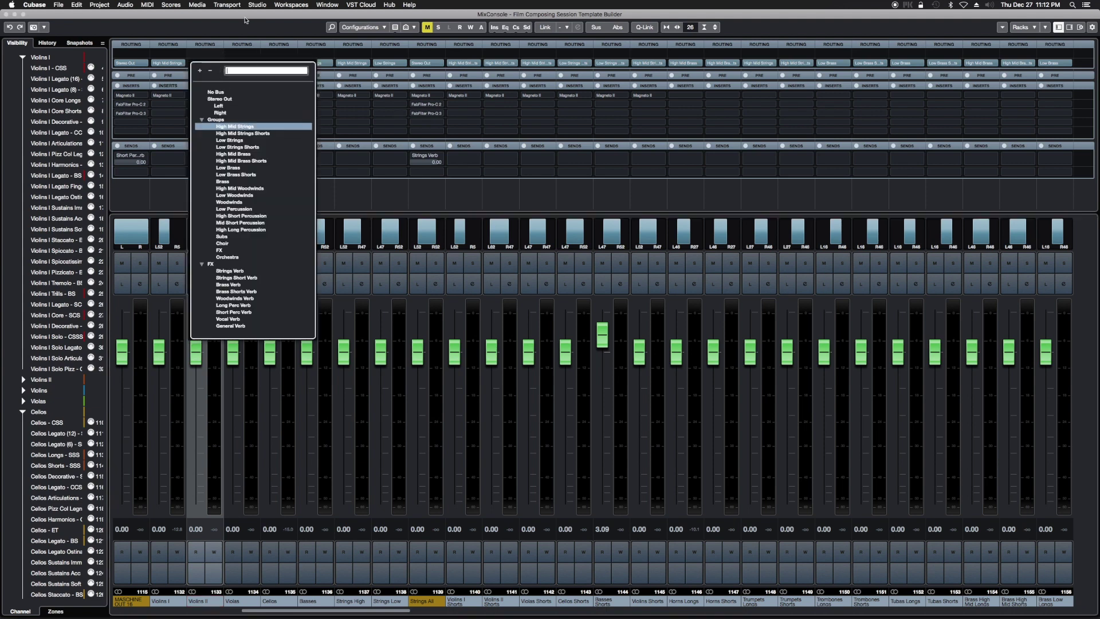
key(Escape)
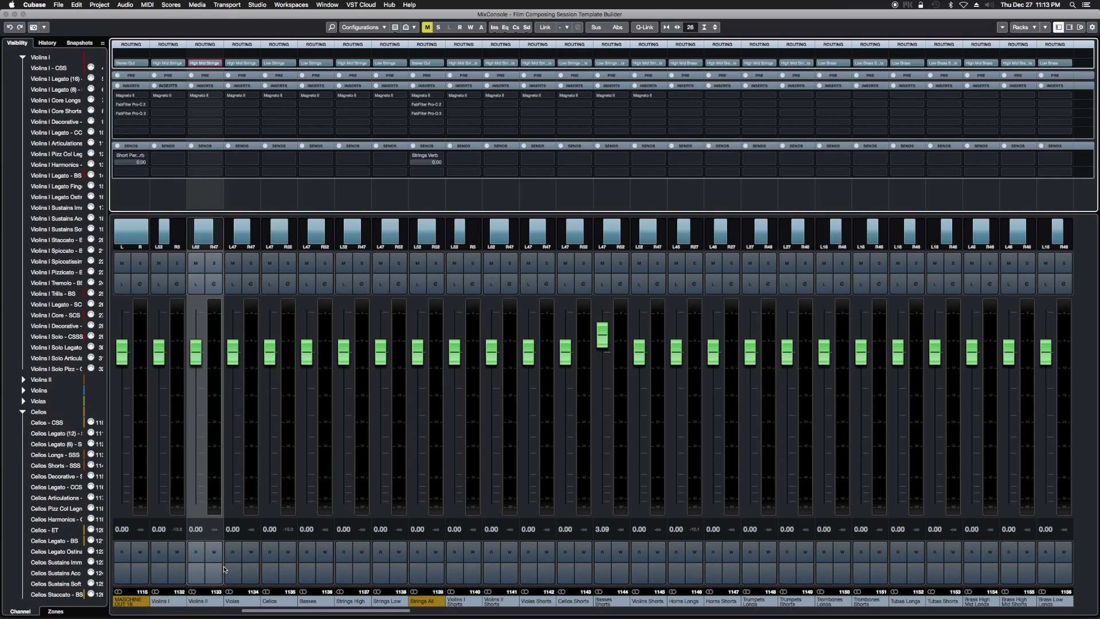
click(236, 596)
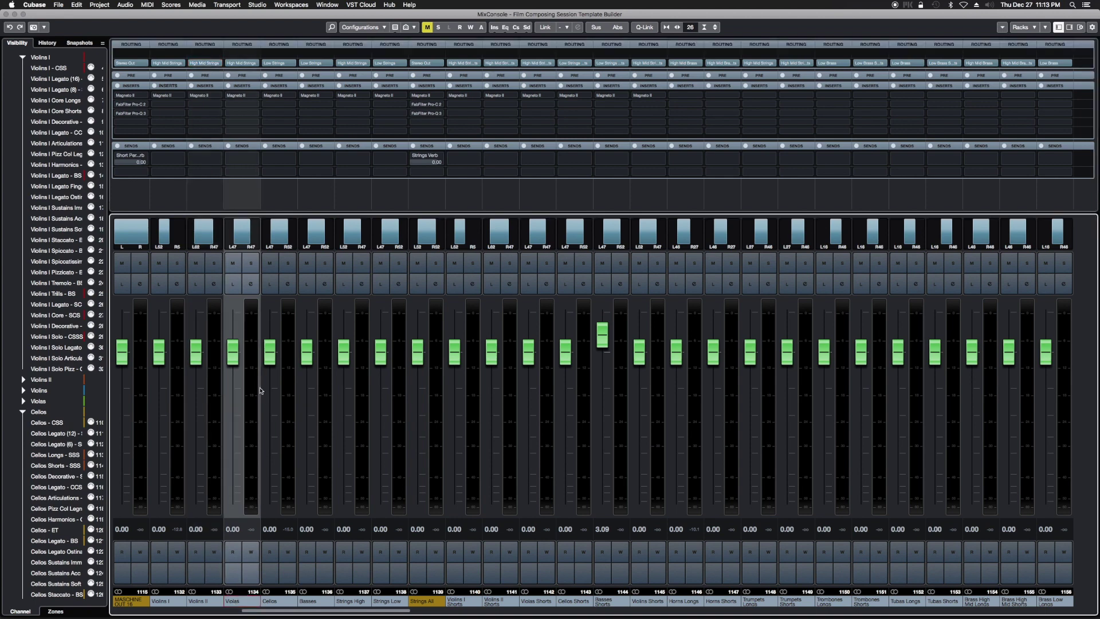
click(255, 63)
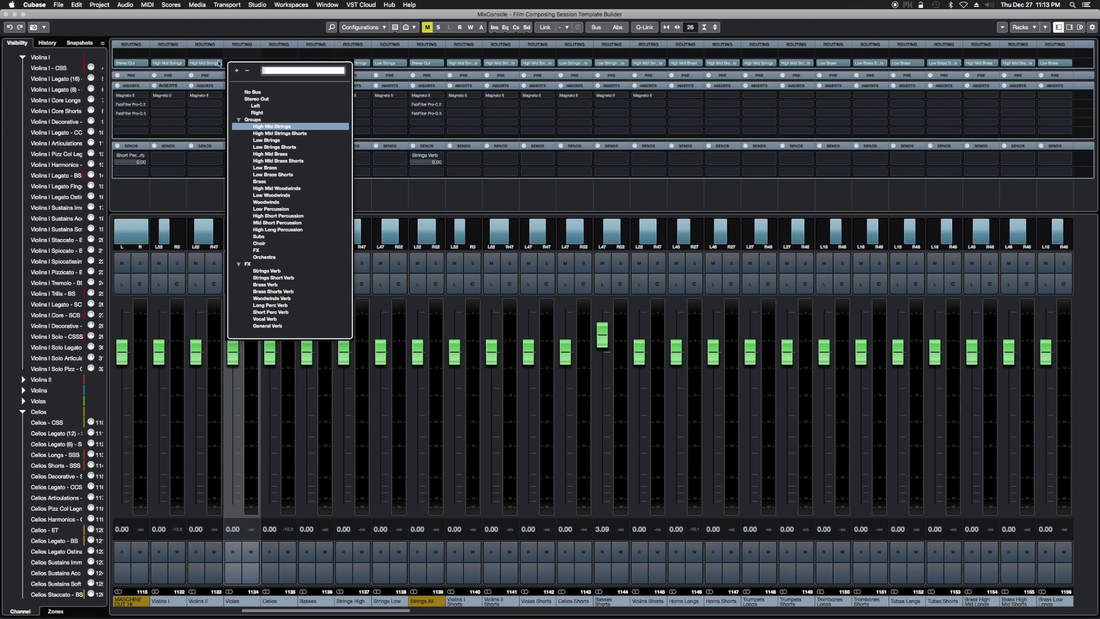
key(Return)
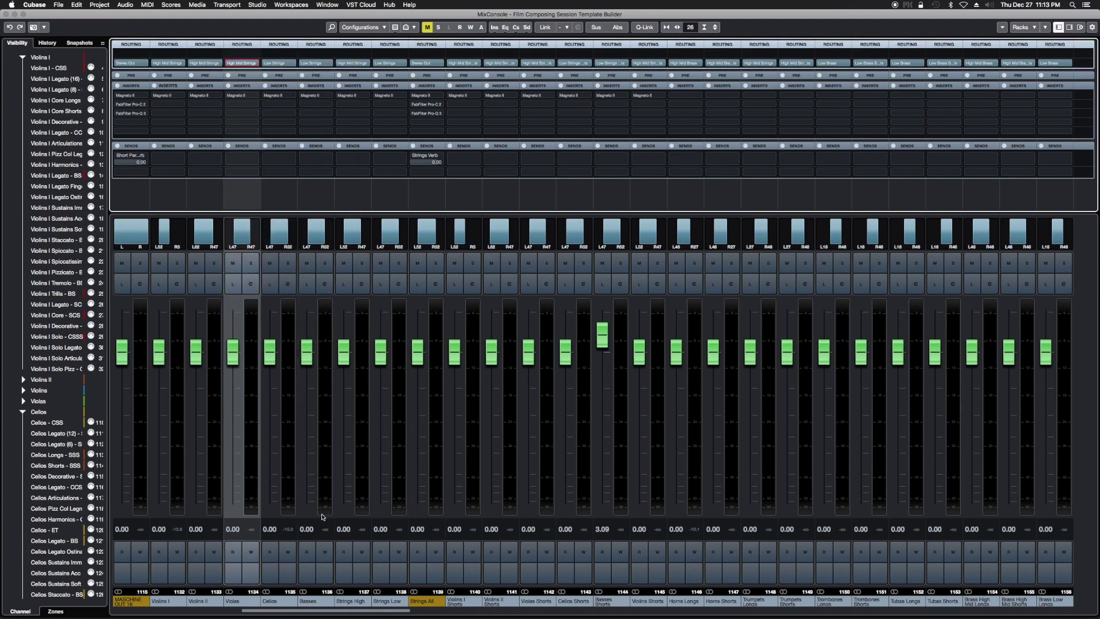
Check the output routing of the Cellos and Basses channels, keeping Low Strings as the bus for both
click(291, 64)
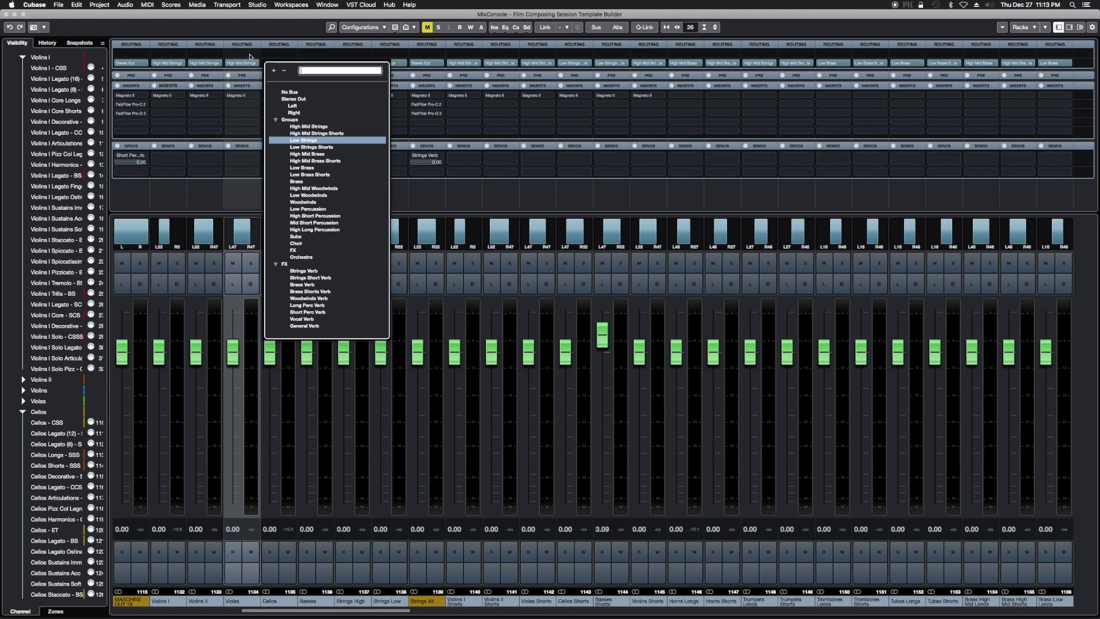
key(Return)
click(331, 63)
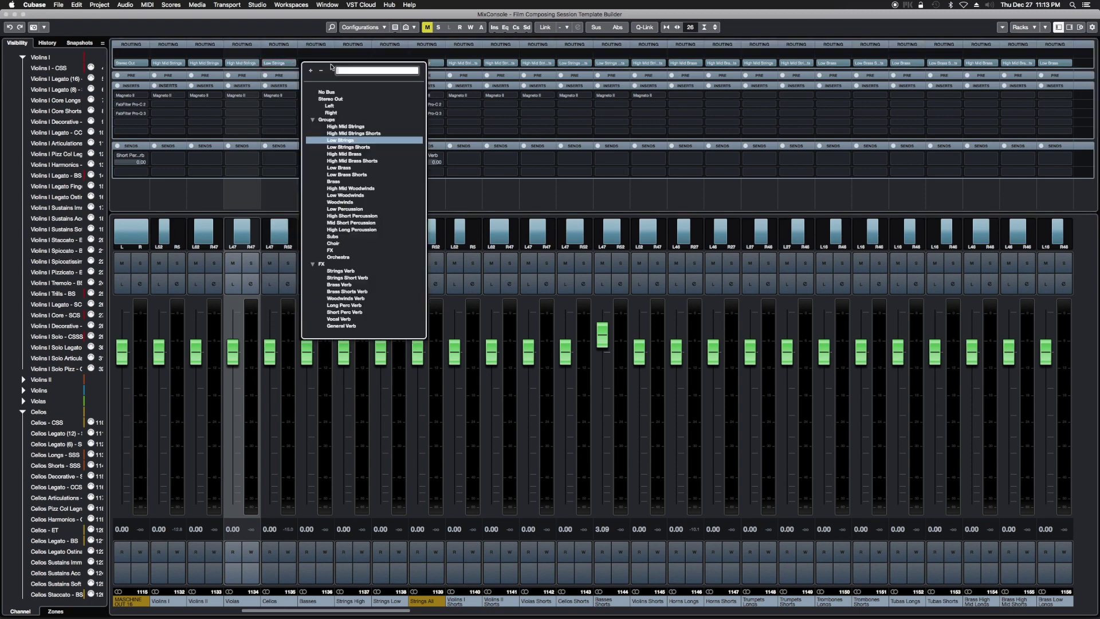
click(344, 140)
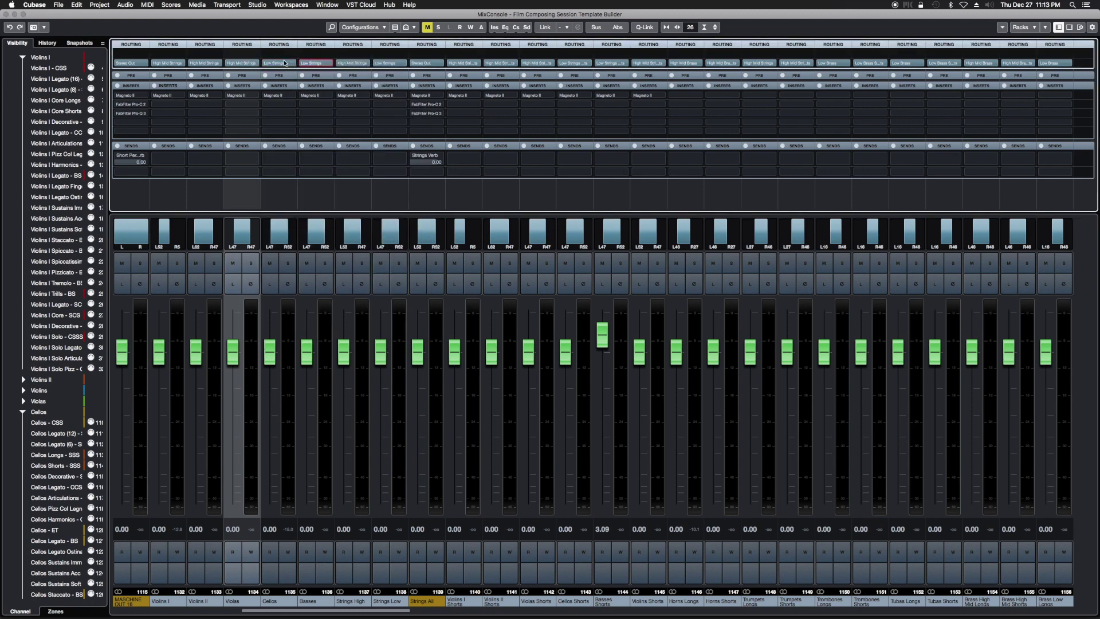
Browse the MixConsole to the group channels and the strings reverb channels, dismissing the track color chooser
mouse_move(416, 617)
scroll(602, 603, right, 2)
scroll(602, 603, right, 15)
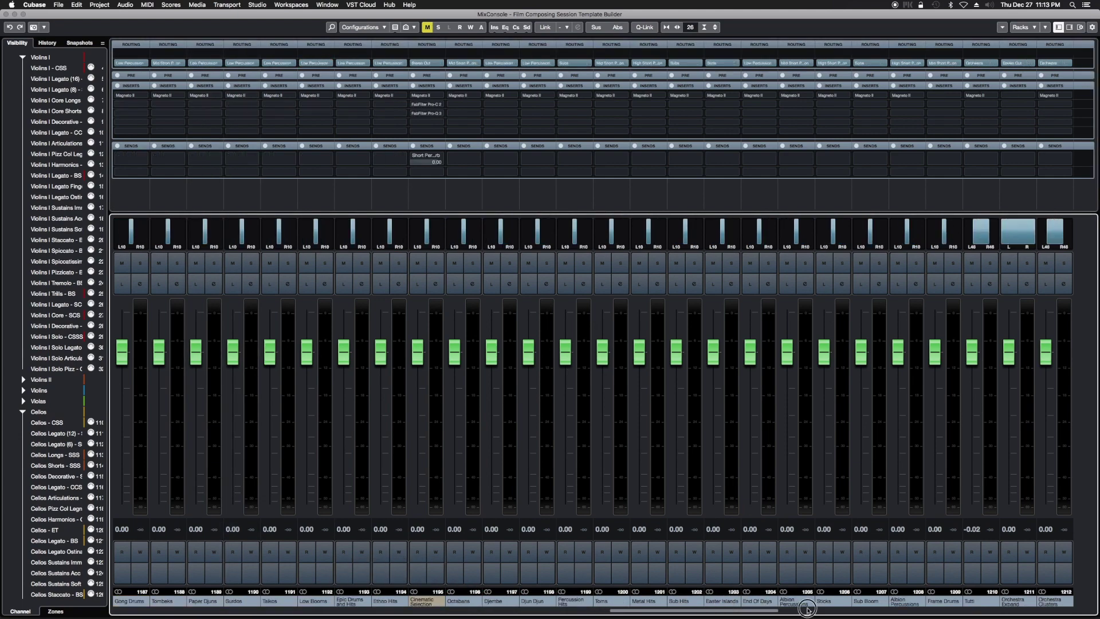
scroll(957, 608, right, 5)
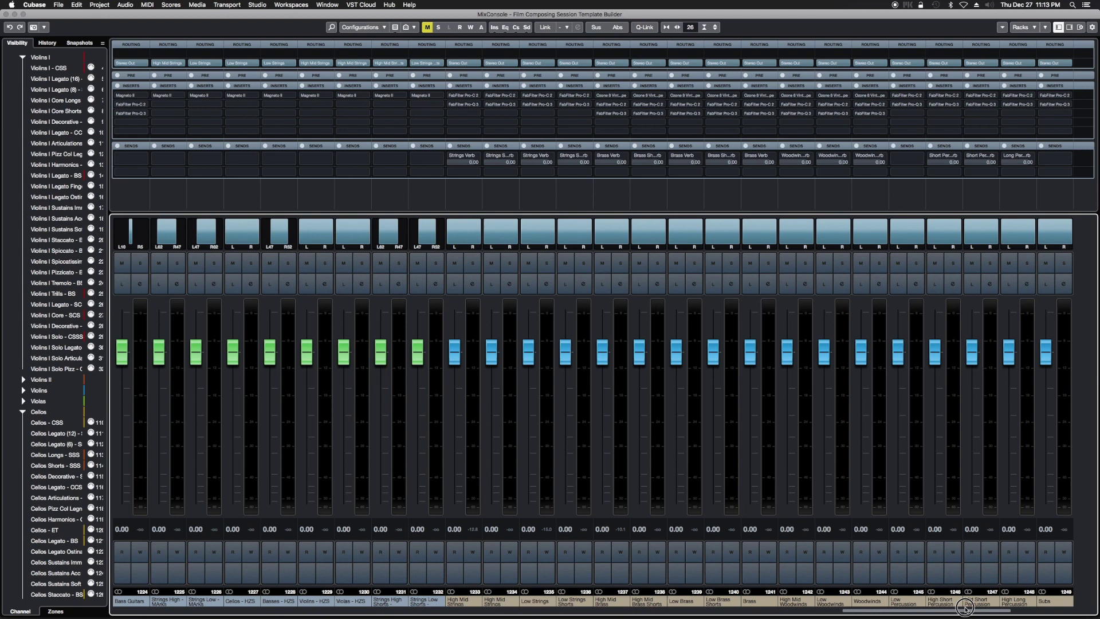
click(997, 606)
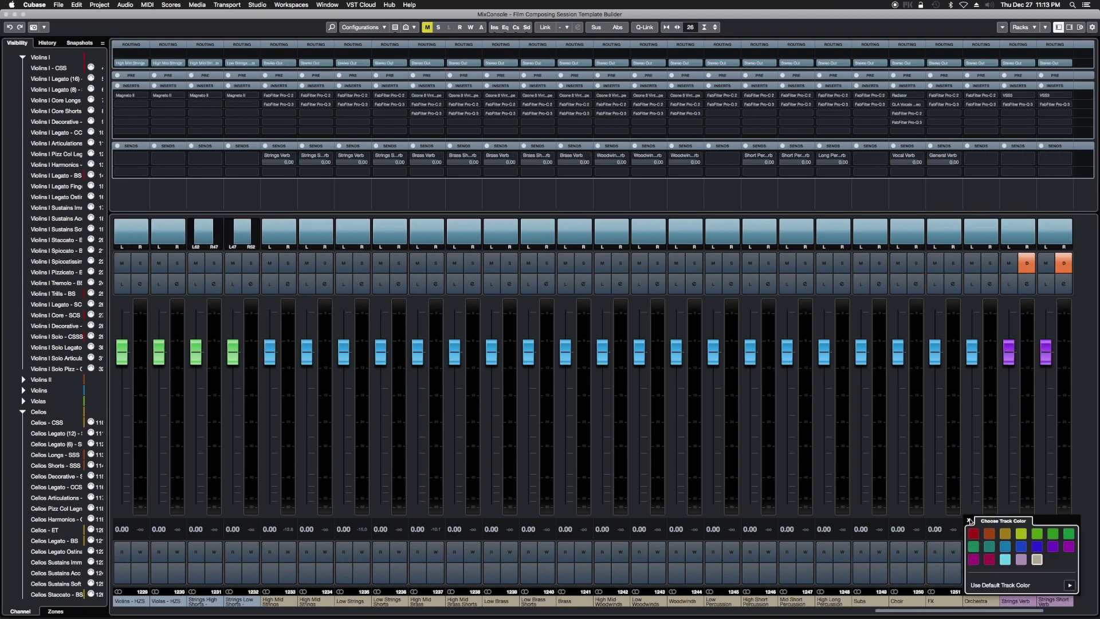
click(969, 520)
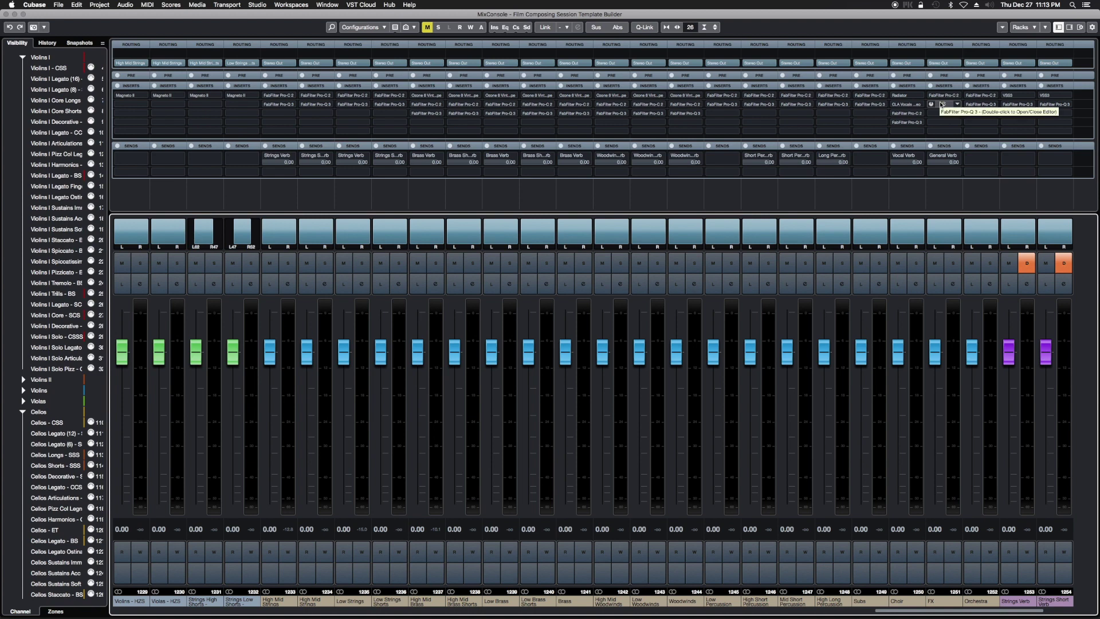
Open the FabFilter Pro-C 2 insert on the High Mid Strings group, examine its compression settings, and close it
click(278, 96)
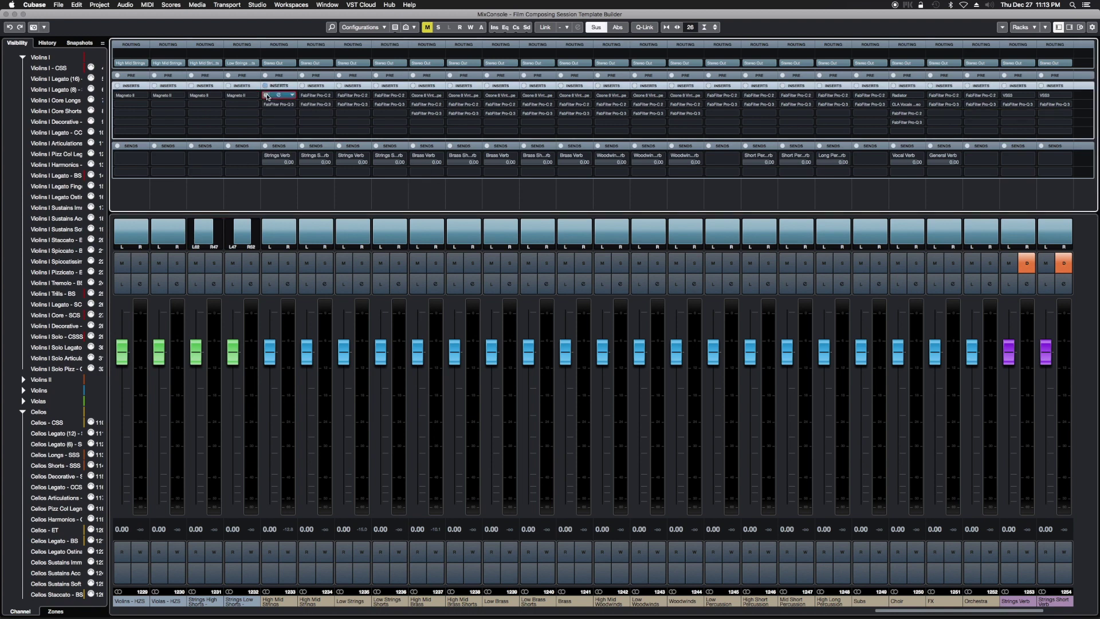
double_click(277, 97)
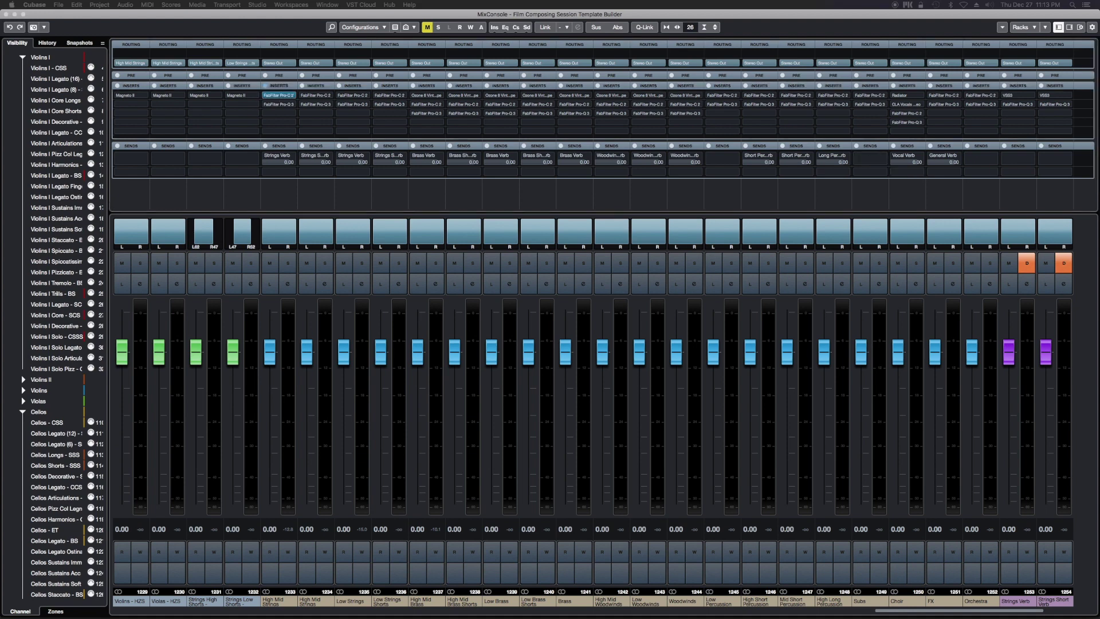
drag(791, 119, 295, 80)
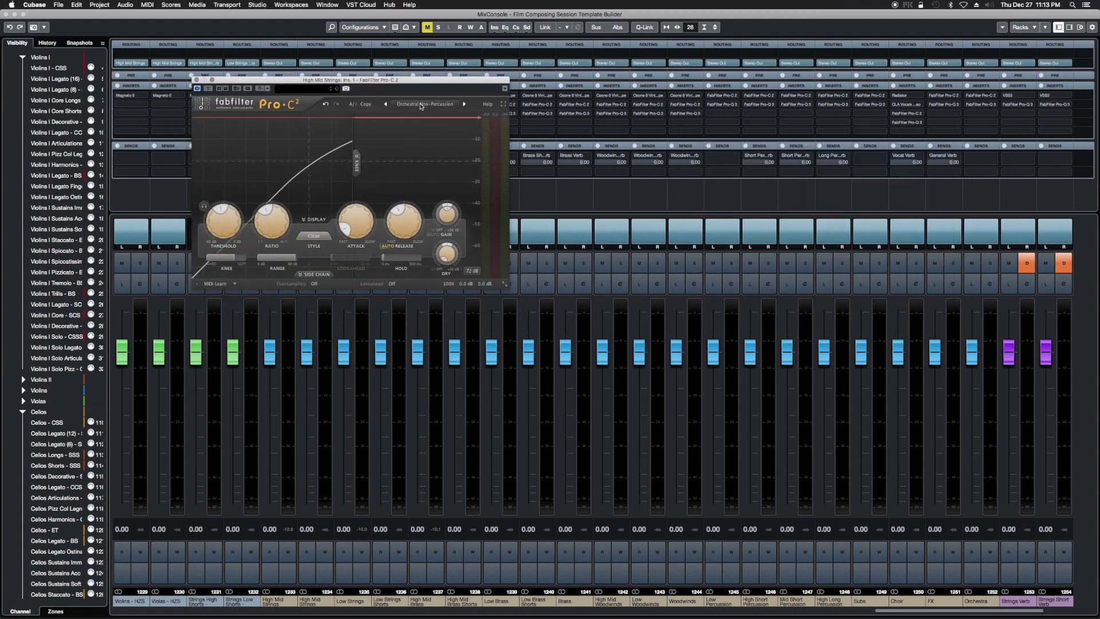
drag(319, 81, 339, 141)
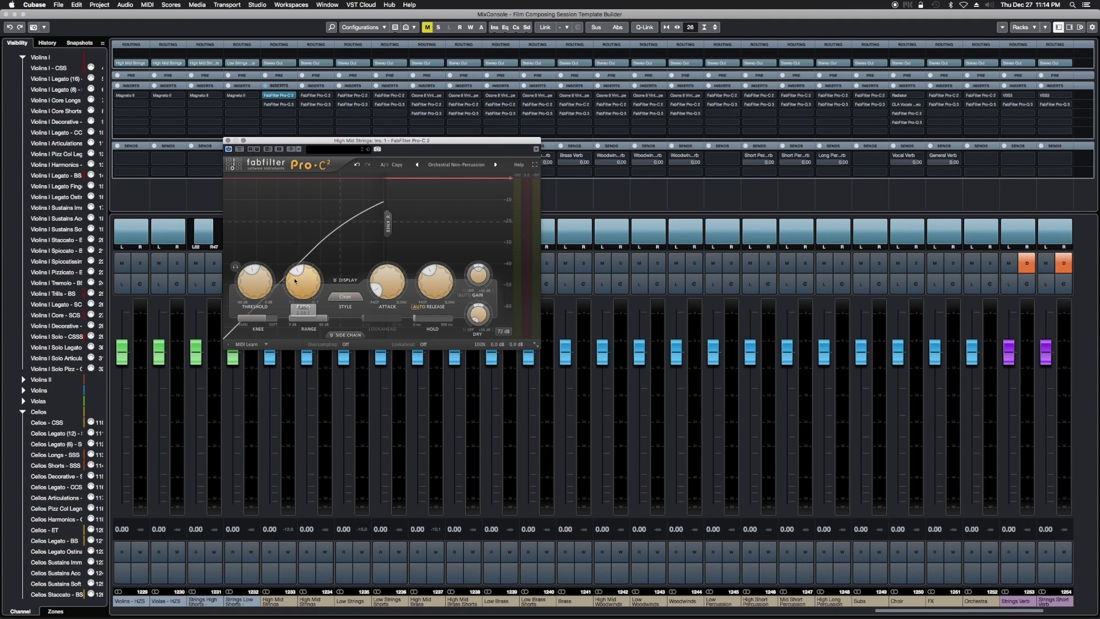
mouse_move(448, 290)
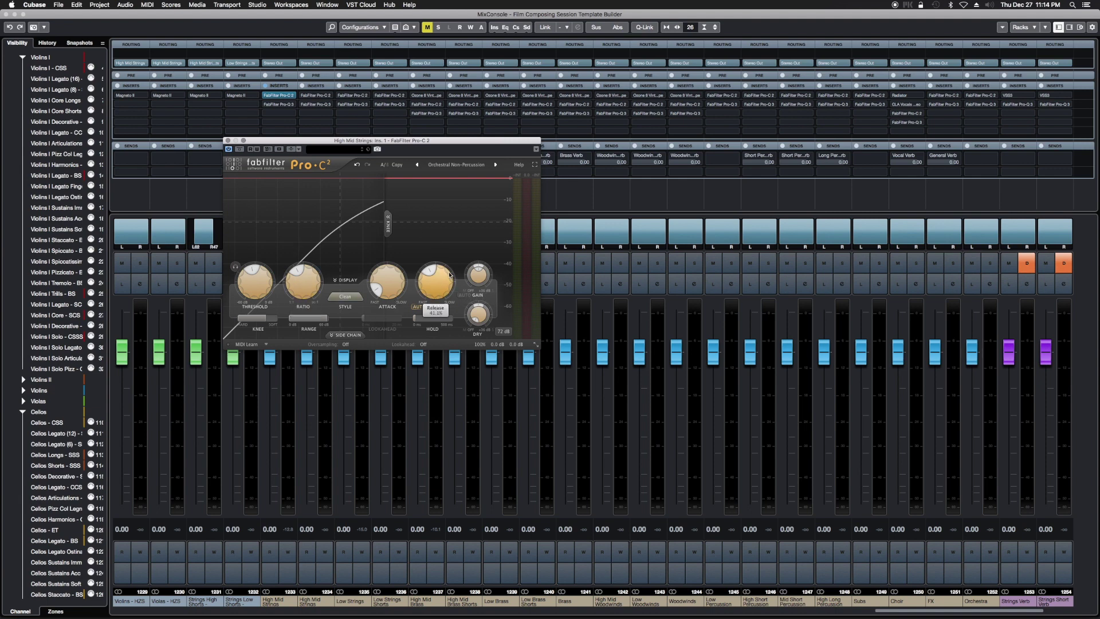
click(228, 141)
mouse_move(279, 98)
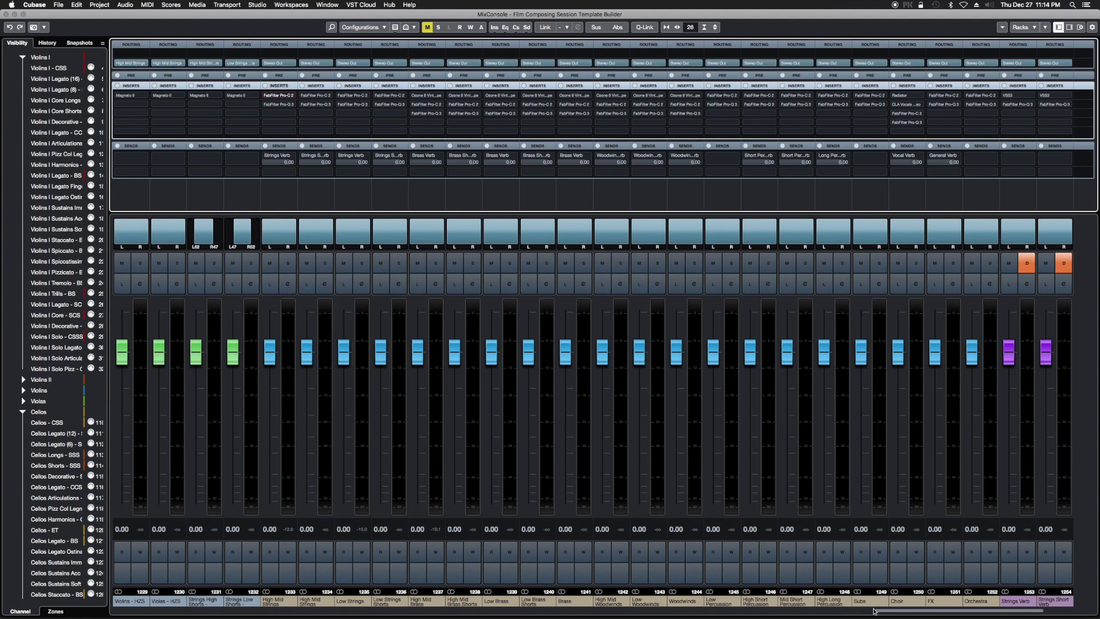
Select the Horns Longs channel and check its output routing, keeping the High Mid Brass group
drag(898, 614, 360, 611)
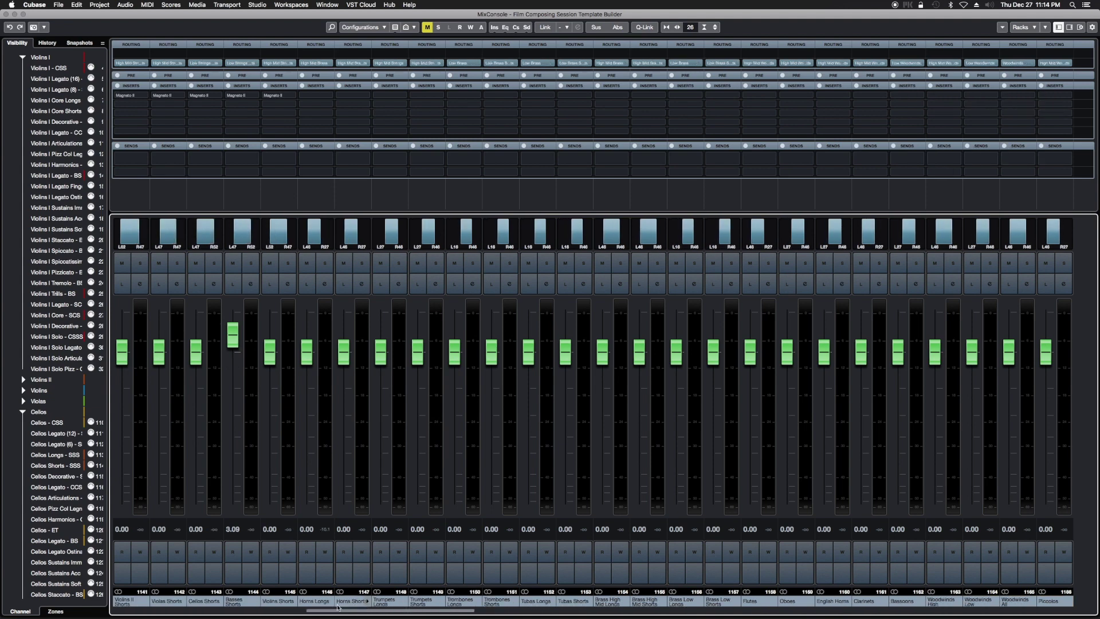
click(316, 603)
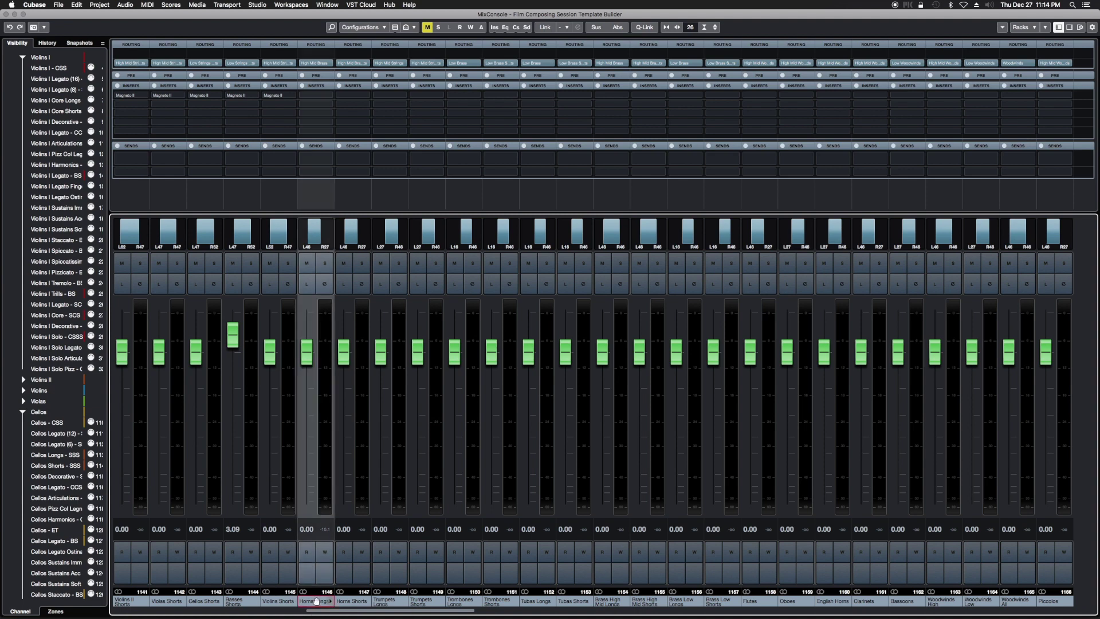
click(329, 64)
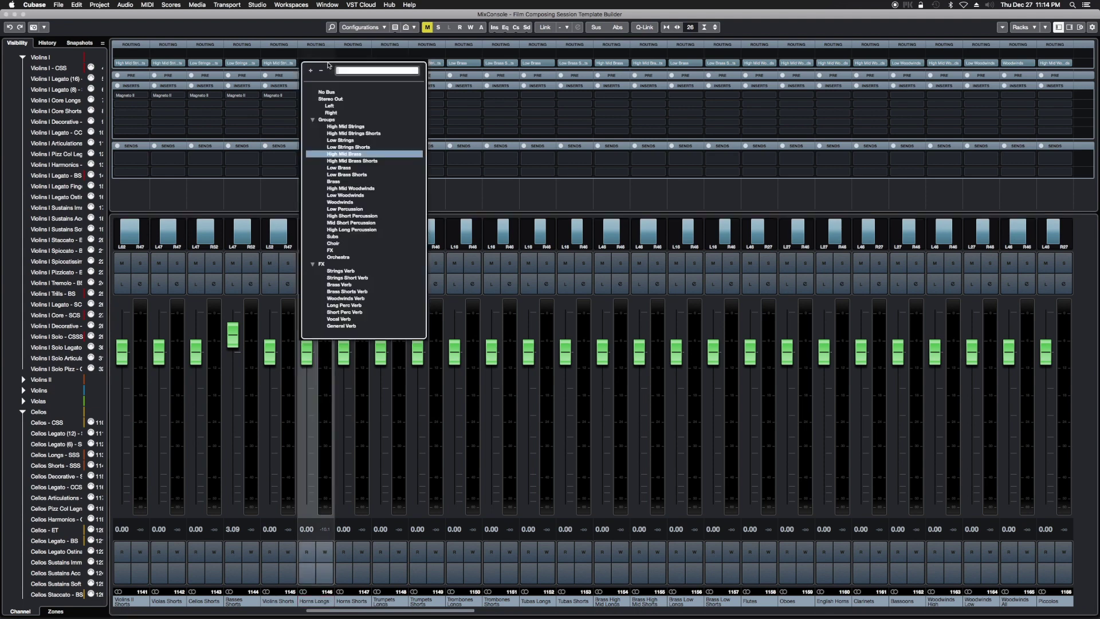
click(359, 155)
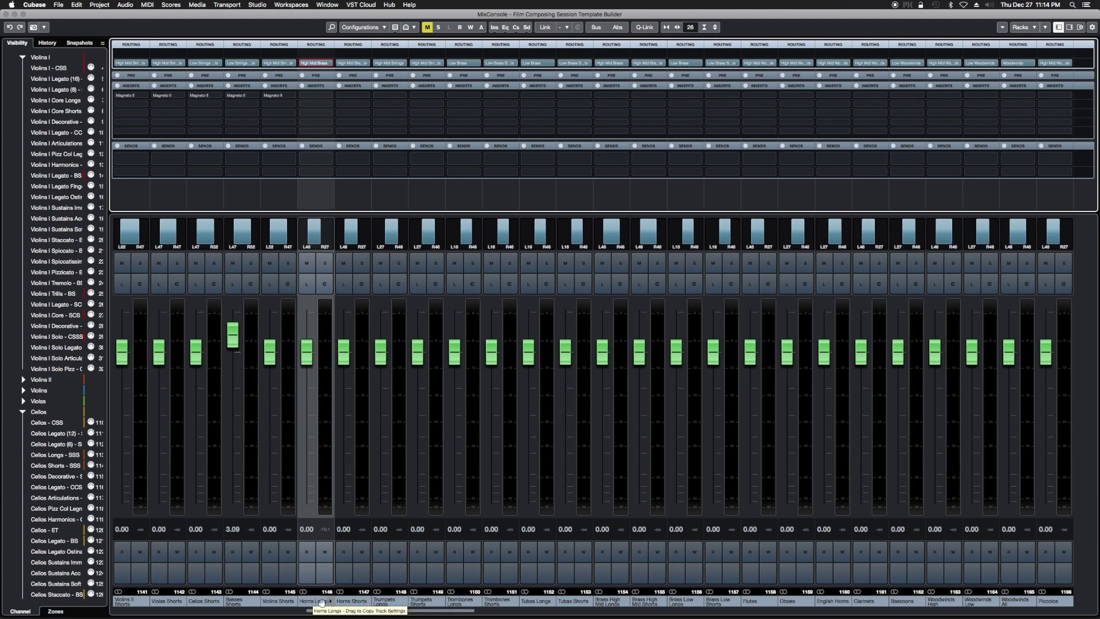
Select the Horns Shorts channel and view its output bus list without changing the assignment
click(353, 602)
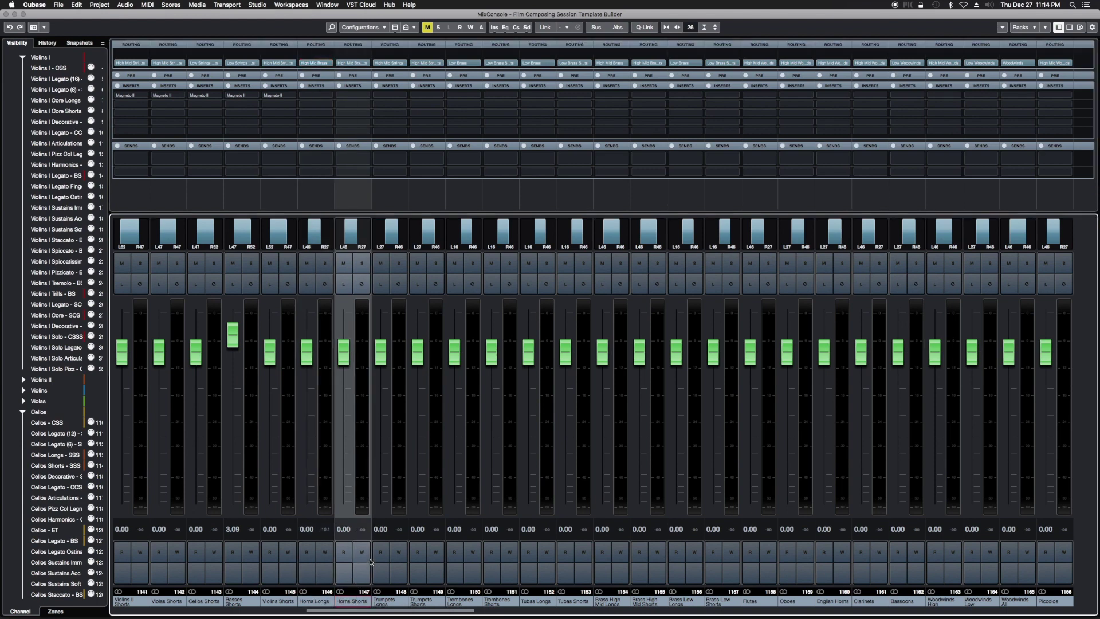
click(367, 63)
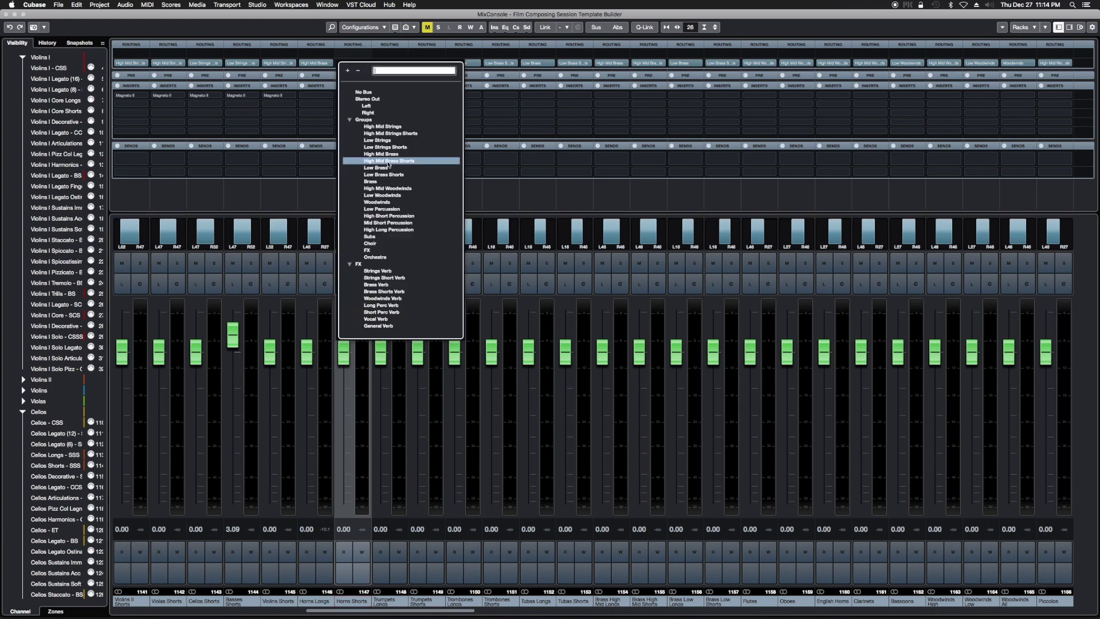
click(349, 43)
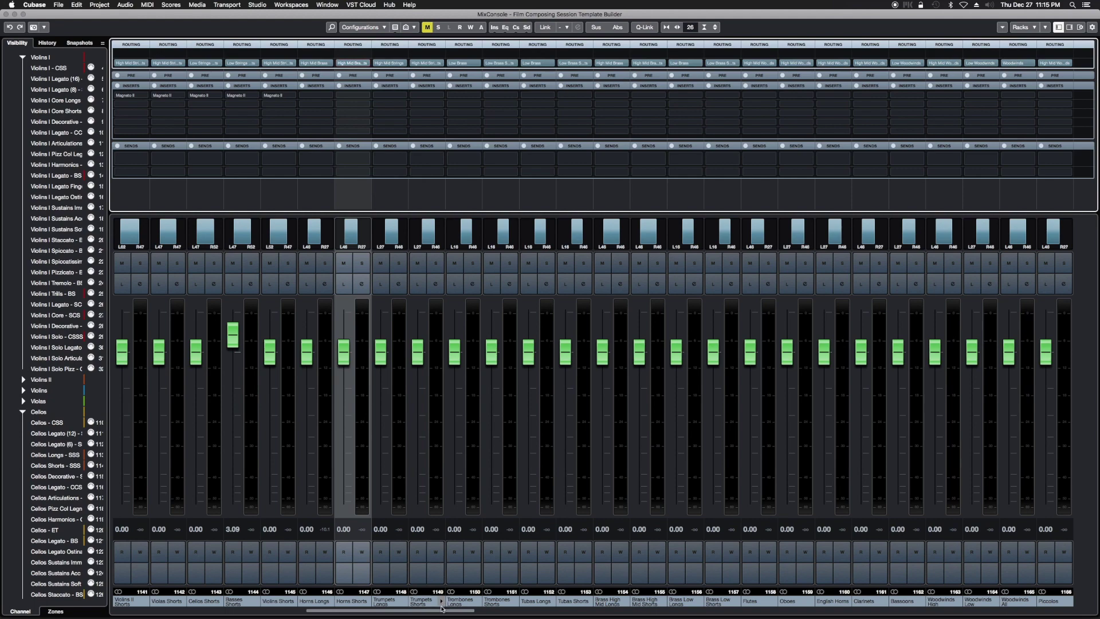
Return to the strings, brass, woodwinds and percussion group channels to view them, dismissing the track color chooser
scroll(441, 610, right, 1)
scroll(768, 593, right, 10)
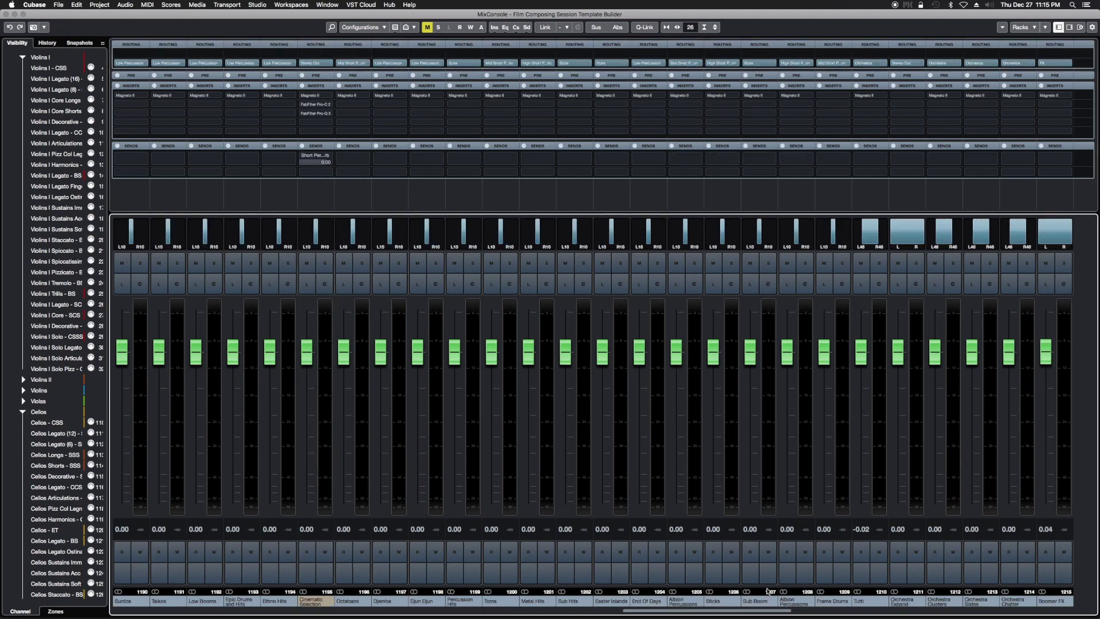
drag(783, 610, 998, 607)
click(978, 606)
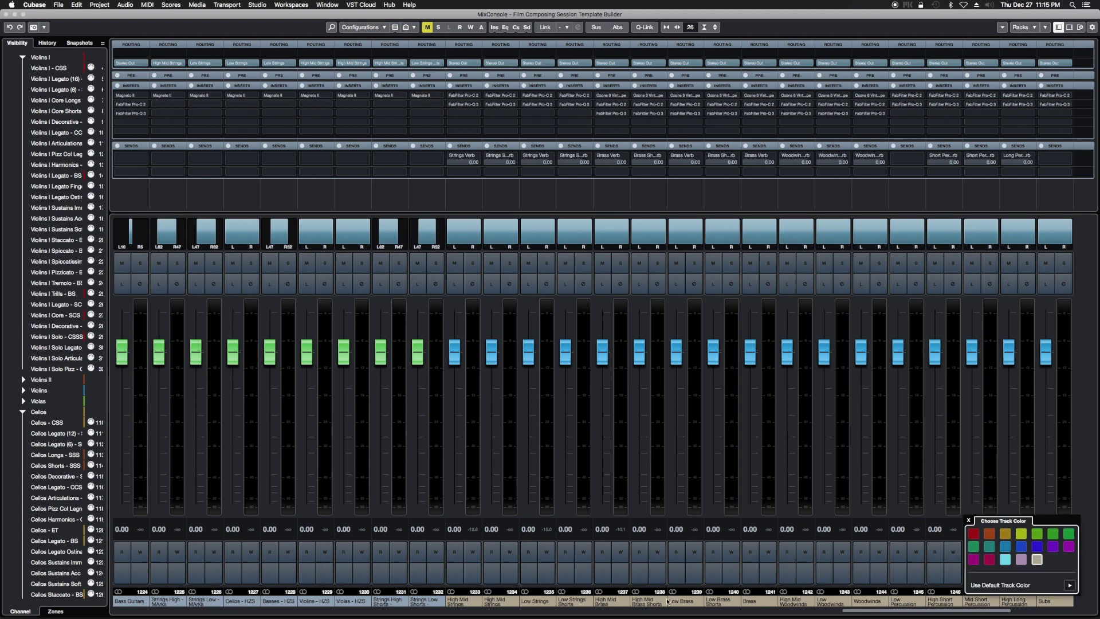
click(968, 521)
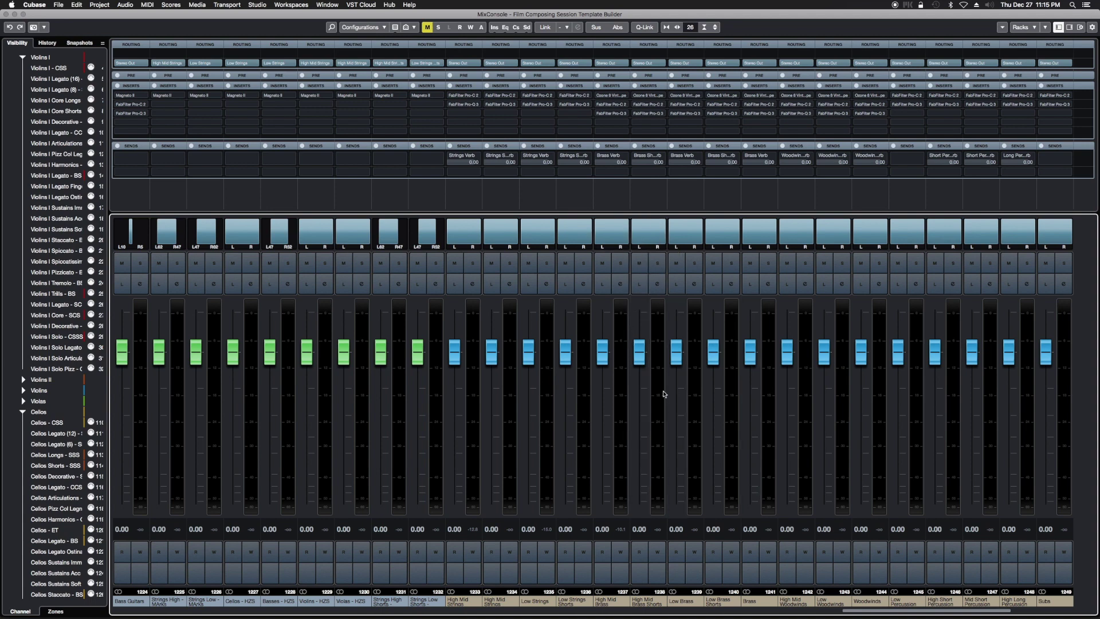
Select the High Mid Brass Shorts group and view the neighbouring group channels, the reverb FX channels and Stereo Out
click(646, 603)
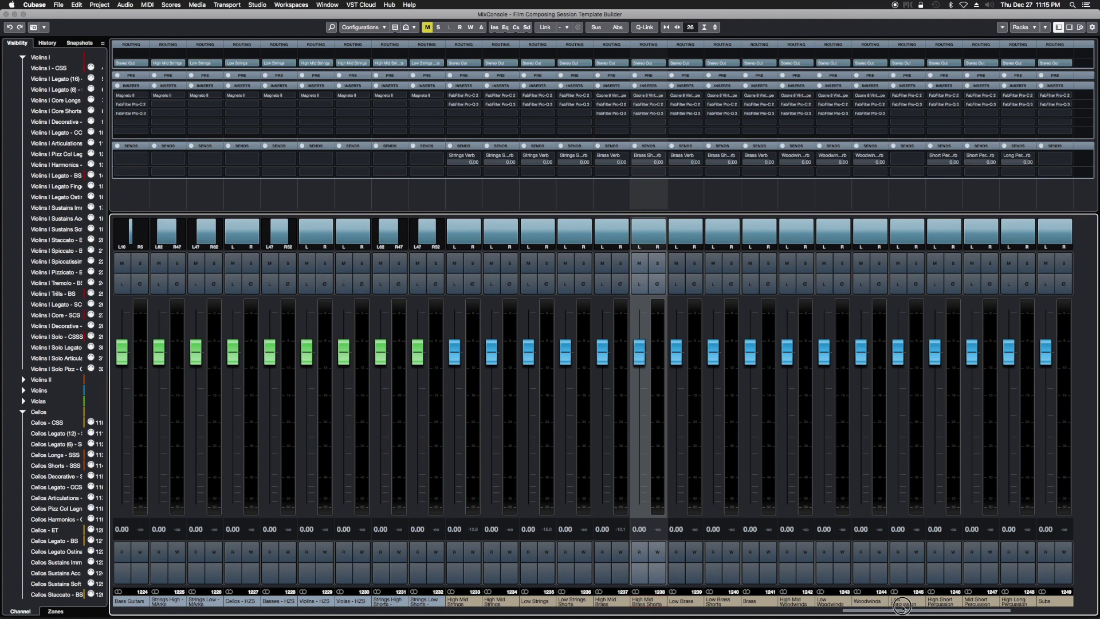
scroll(902, 608, right, 10)
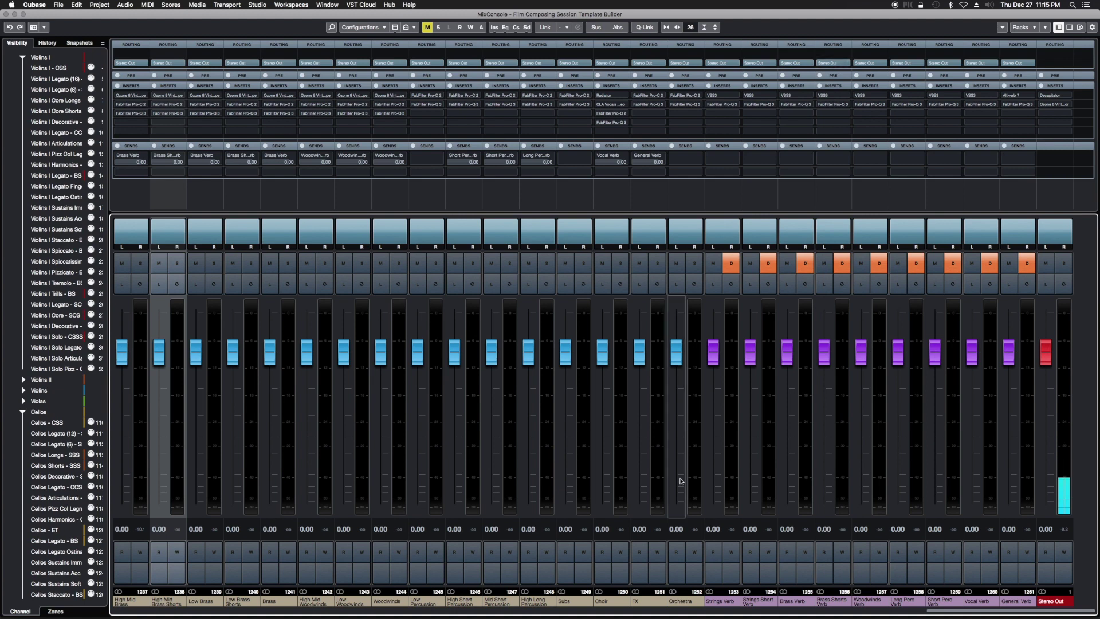
drag(938, 612, 826, 615)
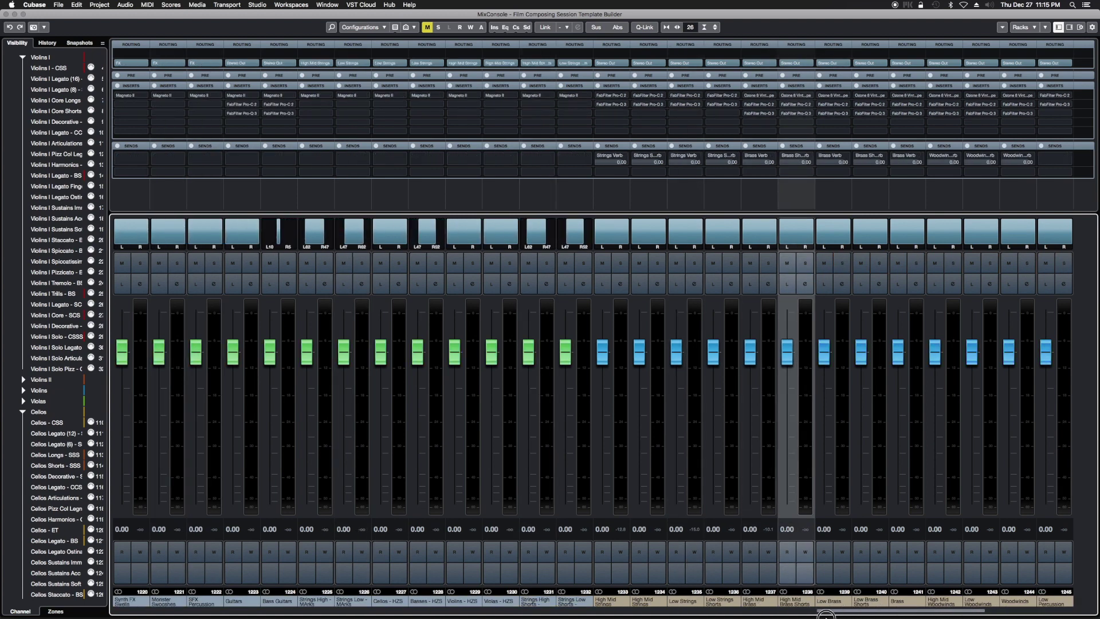
mouse_move(843, 618)
Check the output bus list of the Trombones Shorts channel, keeping its Low Brass Shorts group assignment
drag(879, 610, 422, 613)
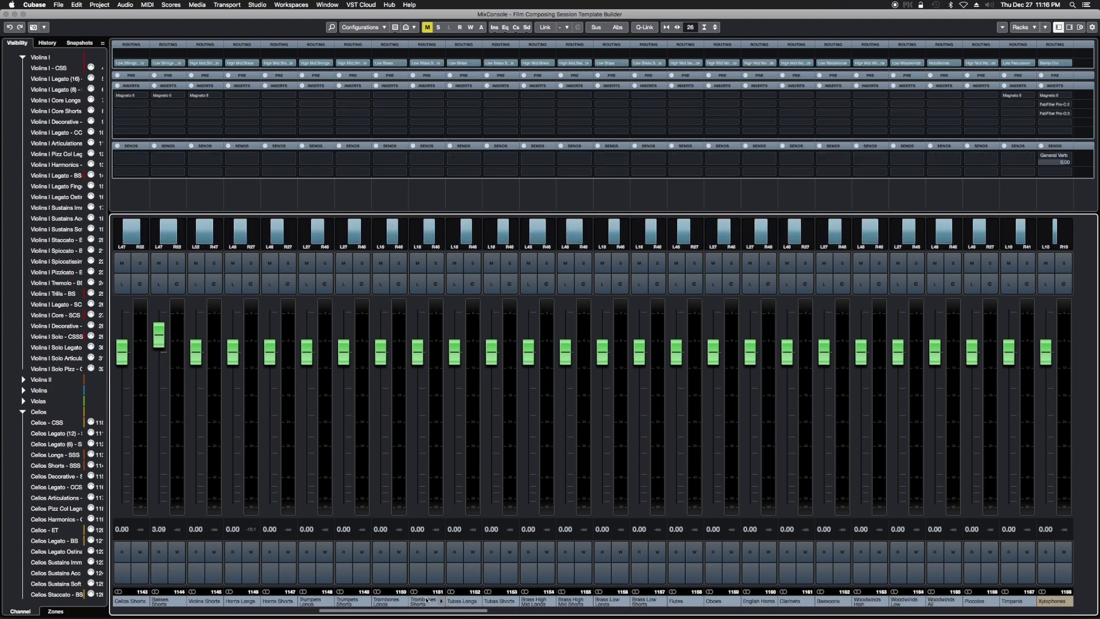
click(440, 63)
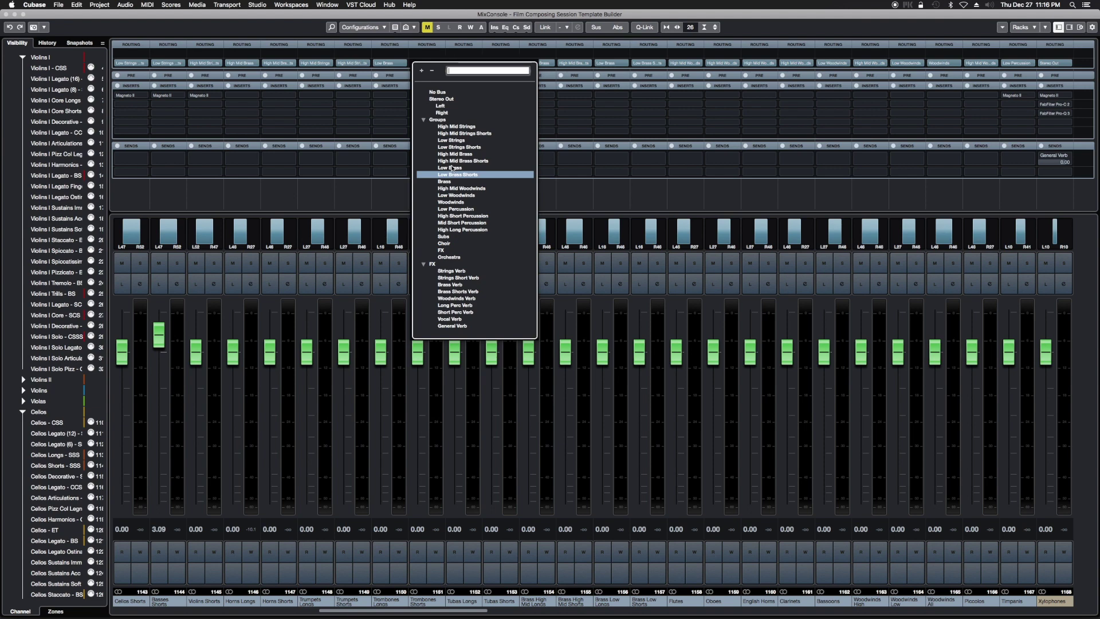
key(Return)
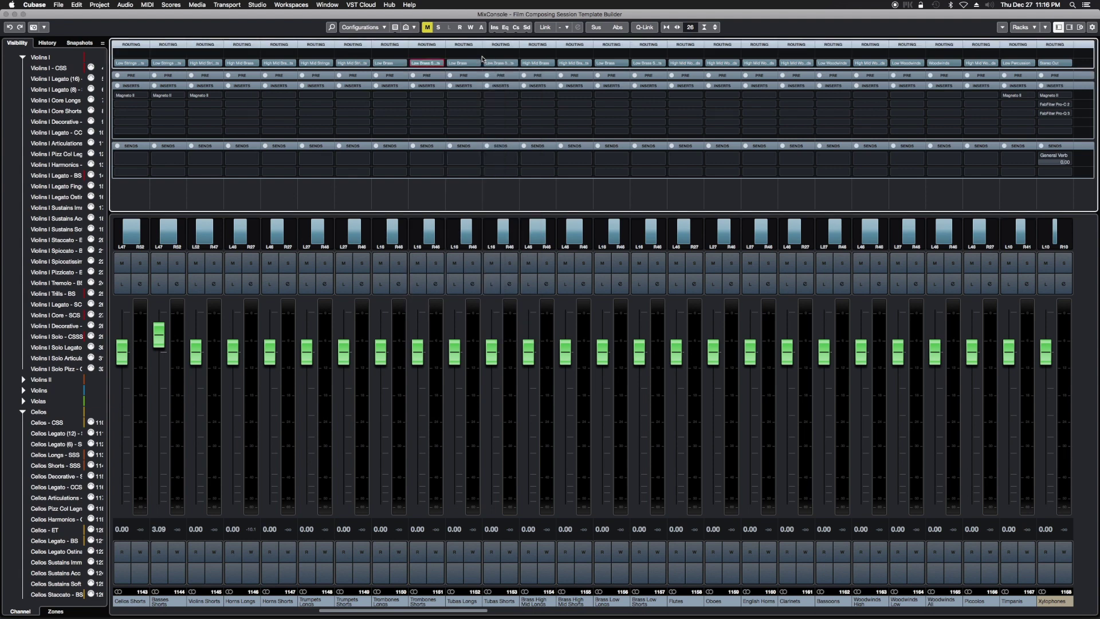
Return to the group channels and select the Low Brass group to examine its inserts and Brass Verb send
drag(480, 613, 942, 610)
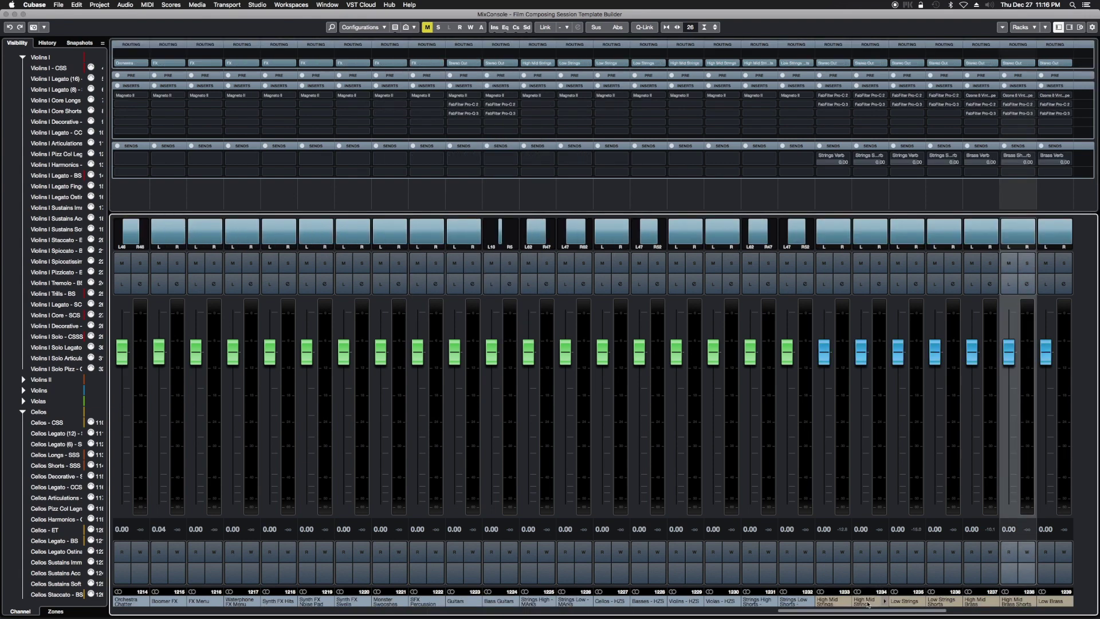
drag(858, 611, 924, 612)
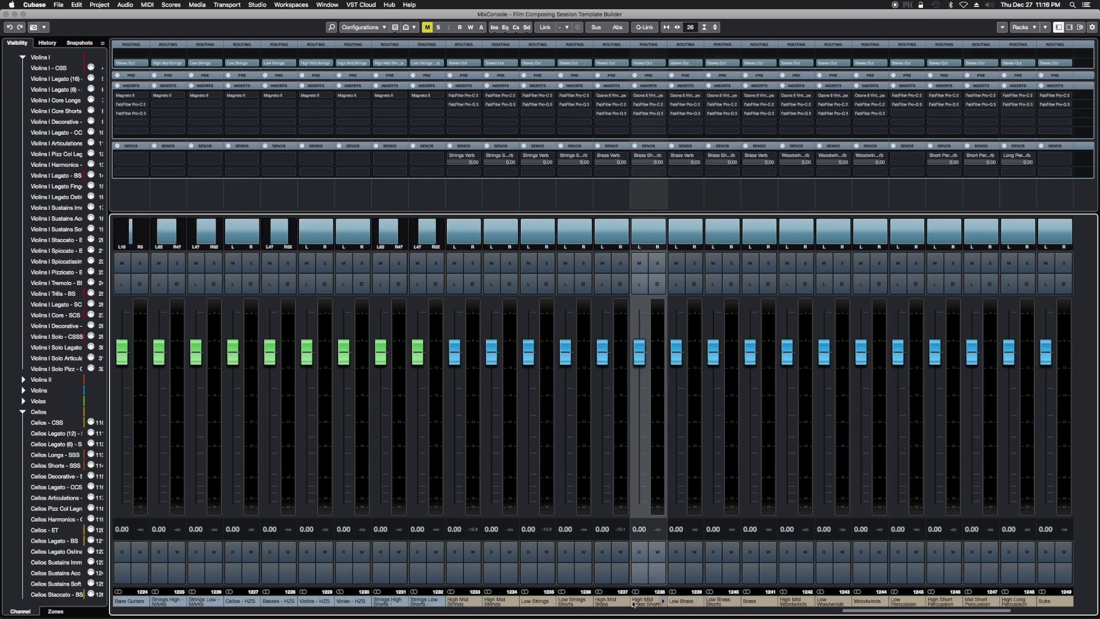
click(684, 602)
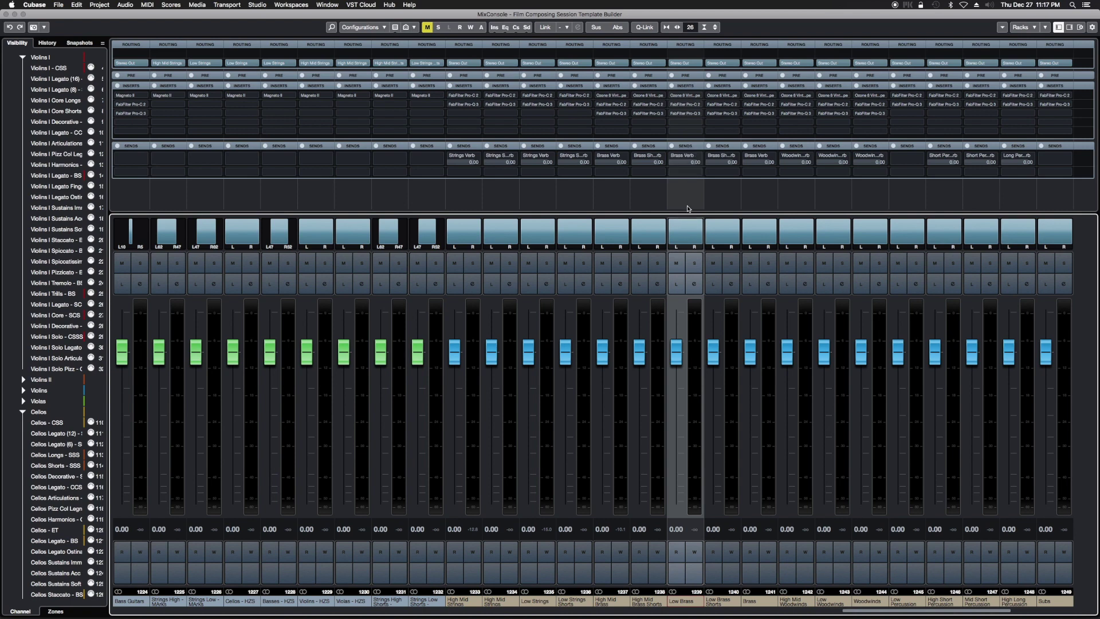
mouse_move(690, 173)
Select the Xylophones, Glockenspiel and Marimbas channels in turn to examine their Stereo Out routing, inserts and General Verb sends
drag(865, 610, 473, 612)
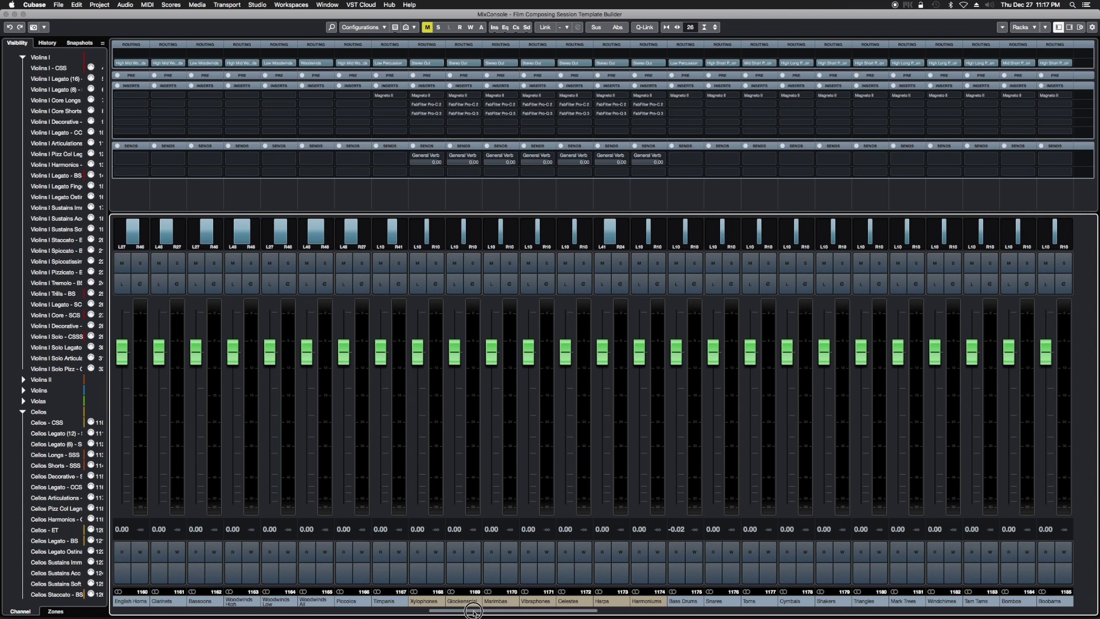
click(428, 601)
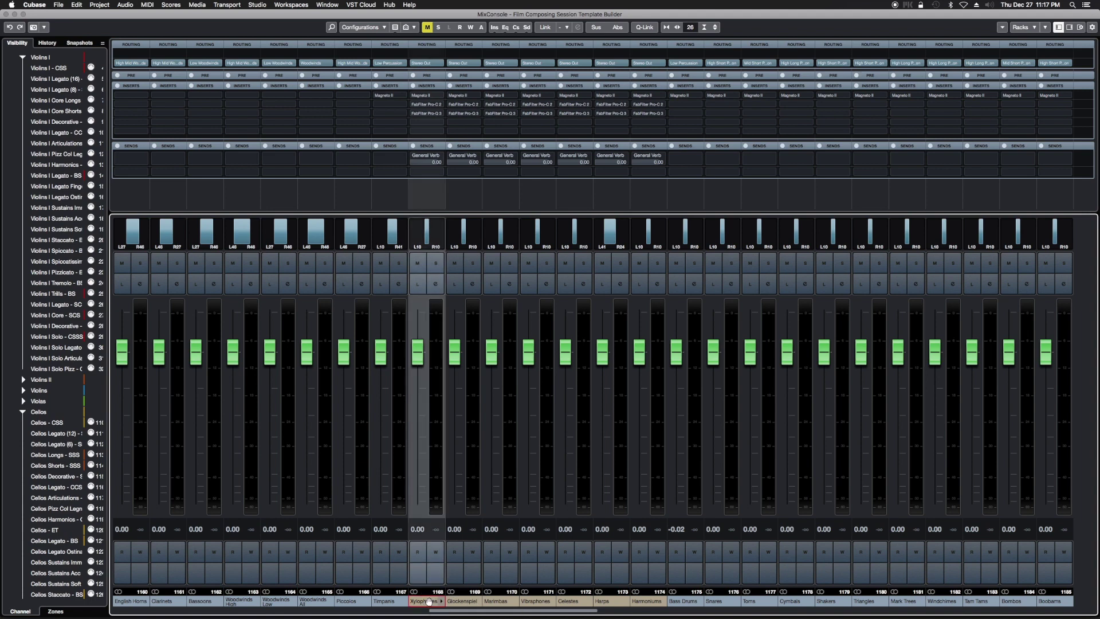
click(478, 601)
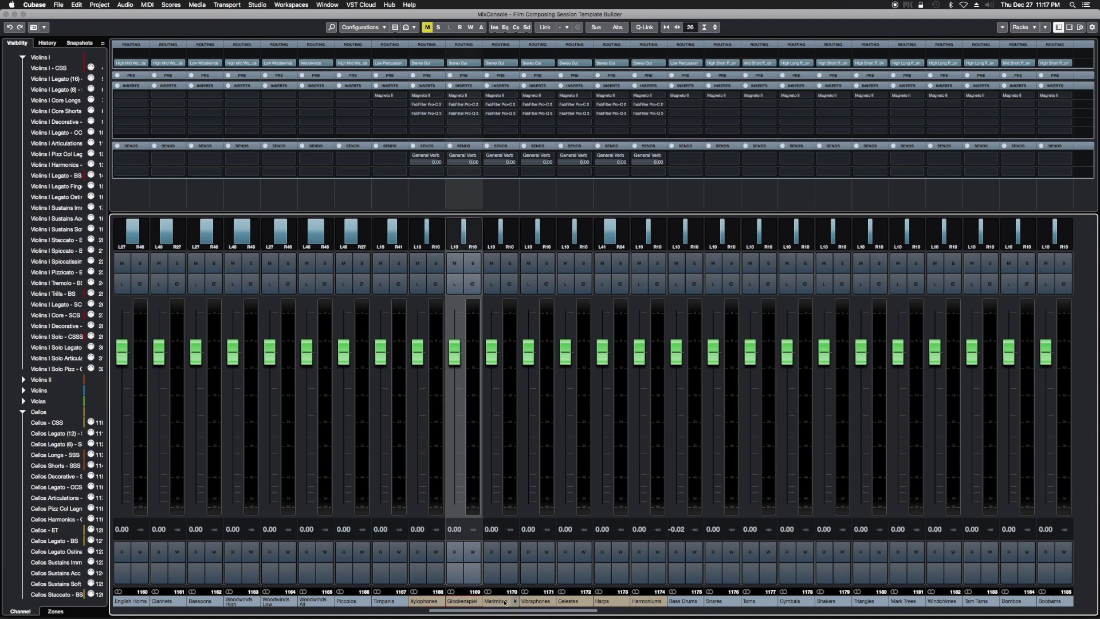
click(503, 602)
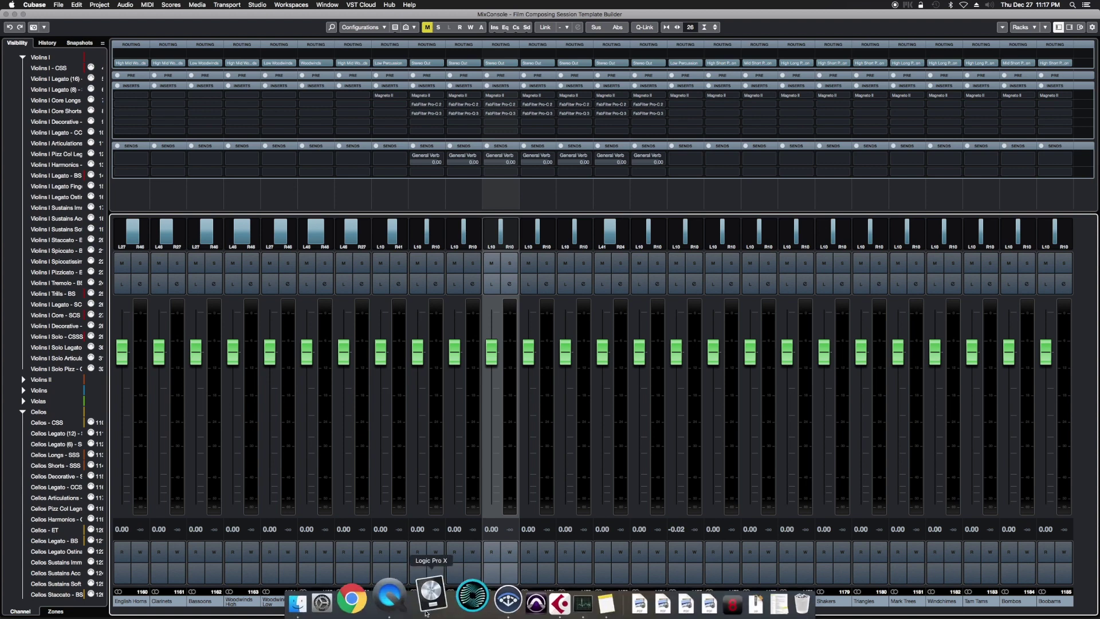
click(423, 601)
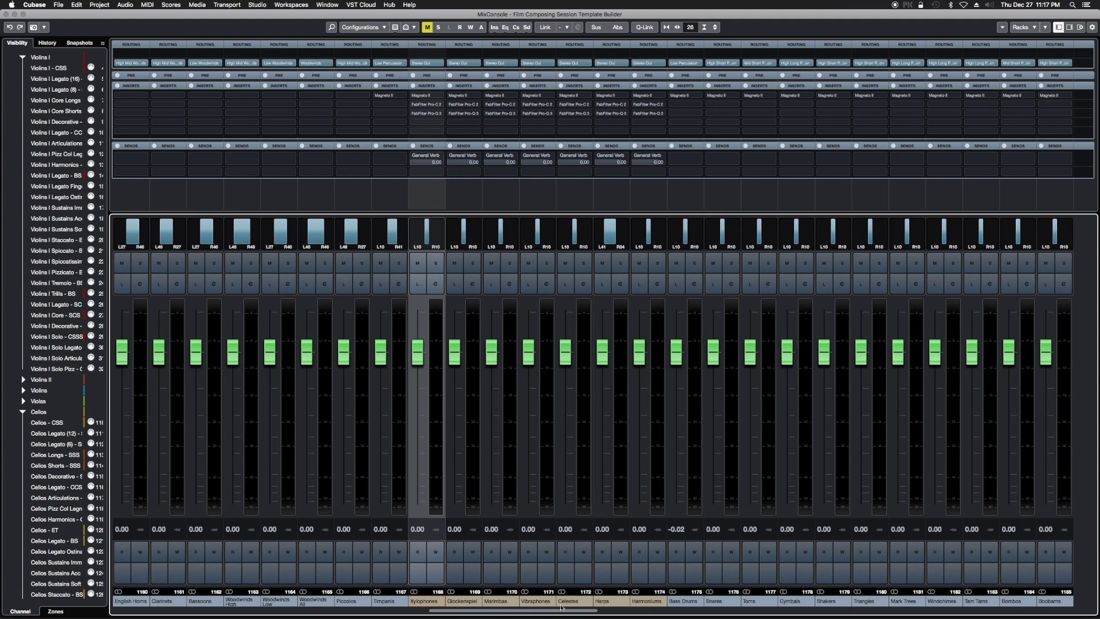
Review the strings, percussion, orchestral and FX return channels and their routing across the mixer, dismissing the track color chooser
drag(554, 613, 812, 611)
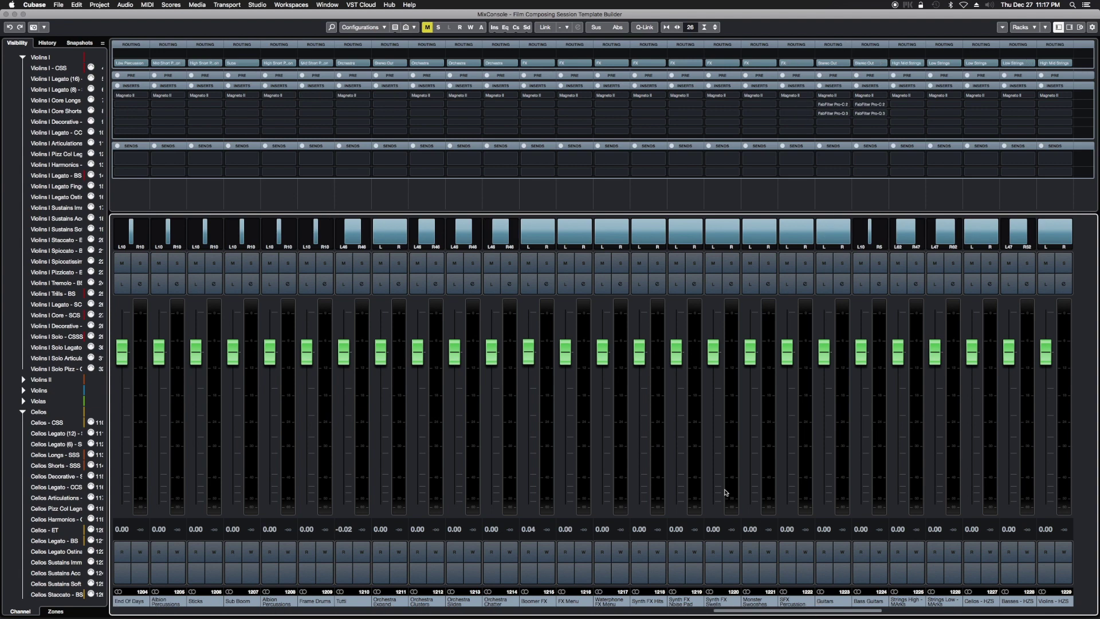
mouse_move(535, 249)
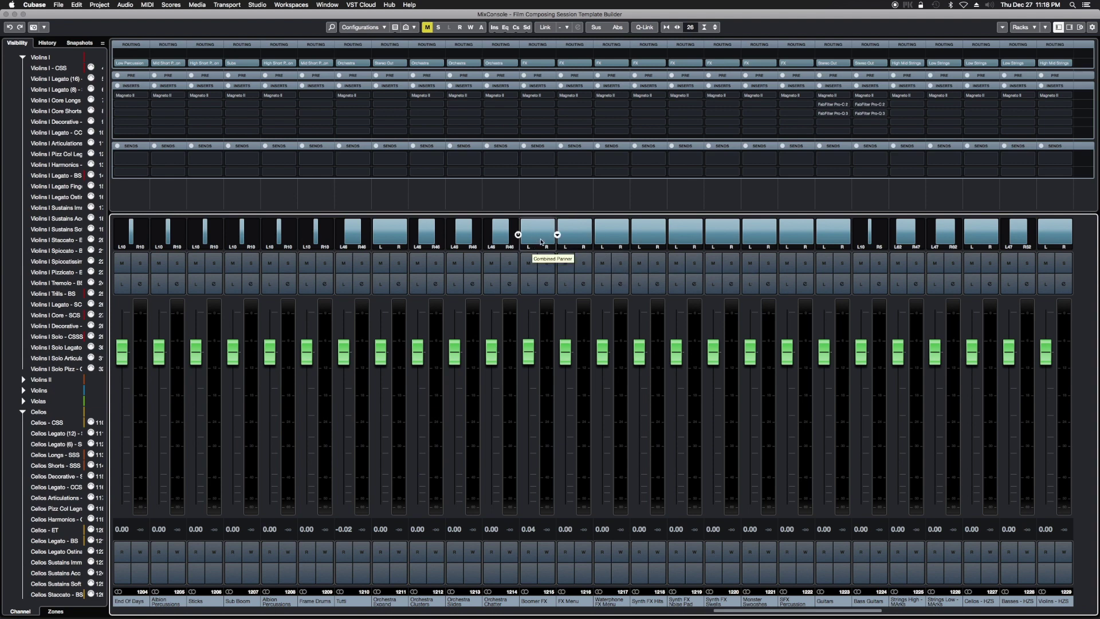
drag(763, 615, 267, 609)
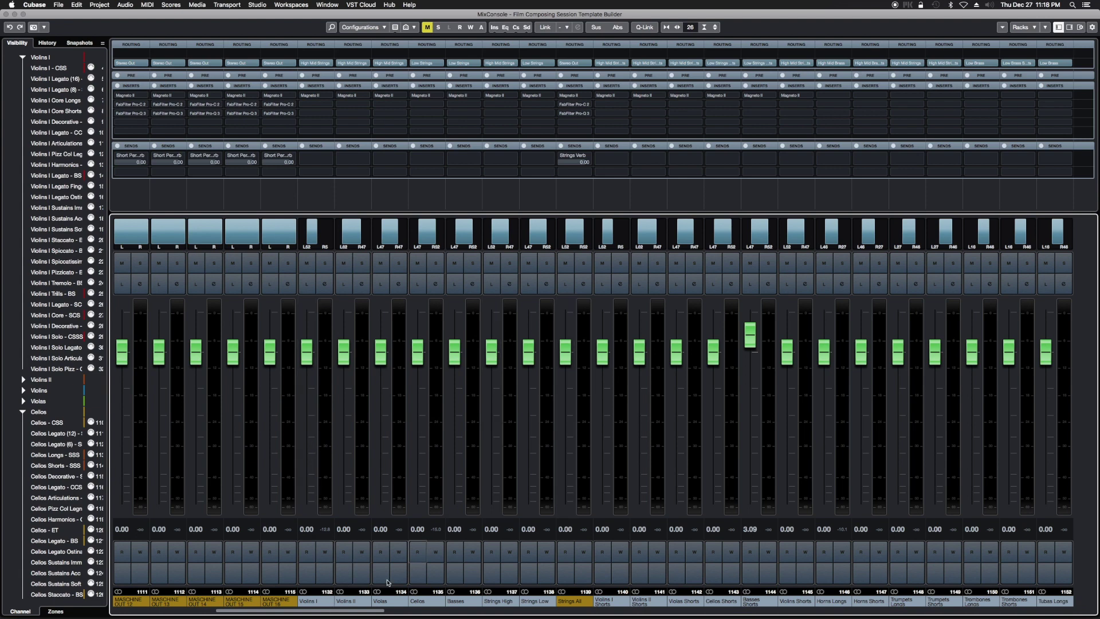
drag(351, 611, 594, 600)
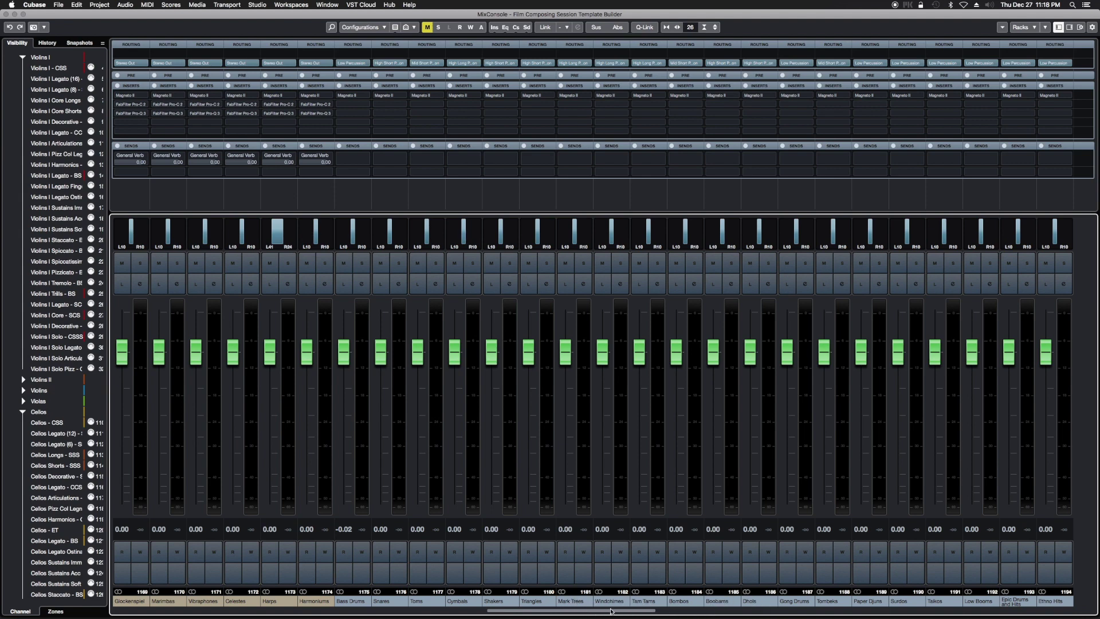
drag(611, 611, 812, 608)
click(811, 602)
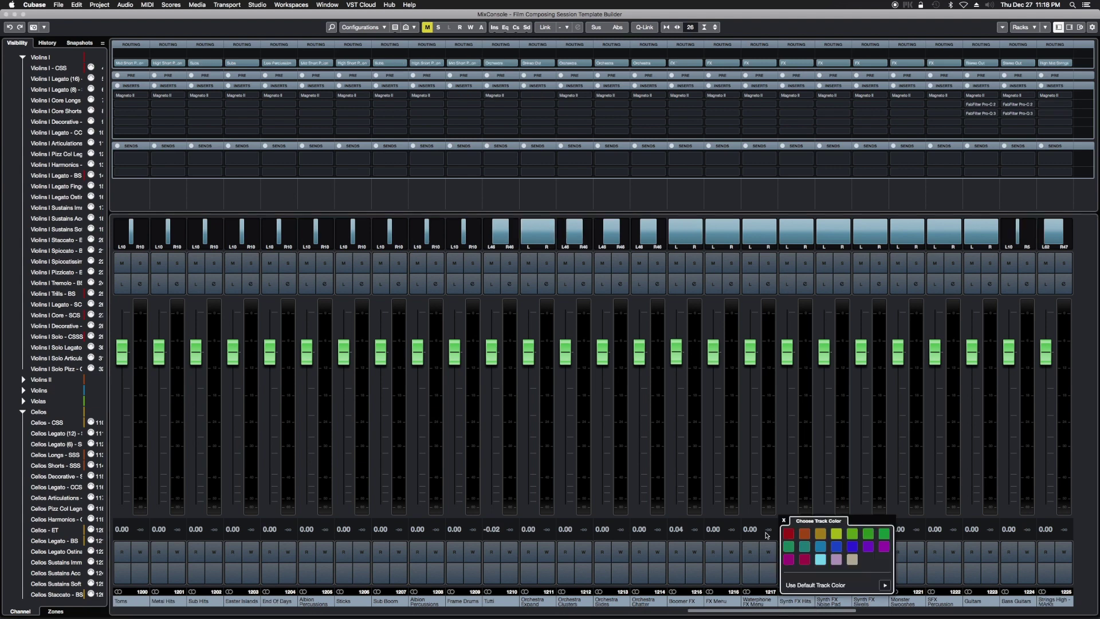
click(784, 519)
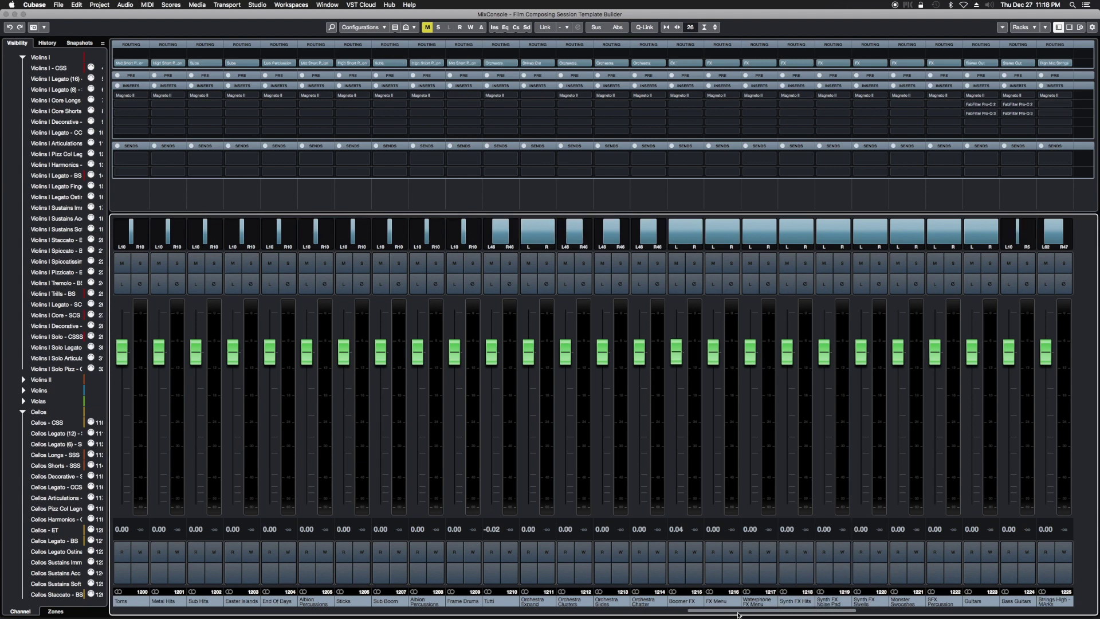
drag(733, 613, 791, 611)
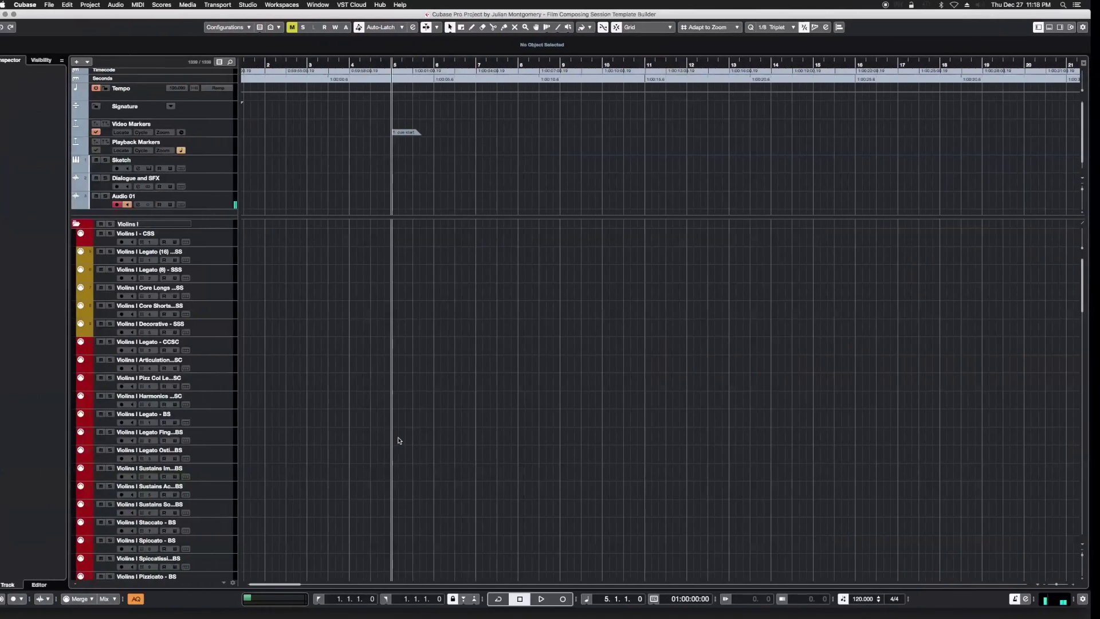
Collapse the Violins I and Cellos folder tracks in the project window, and reopen the MixConsole
click(86, 224)
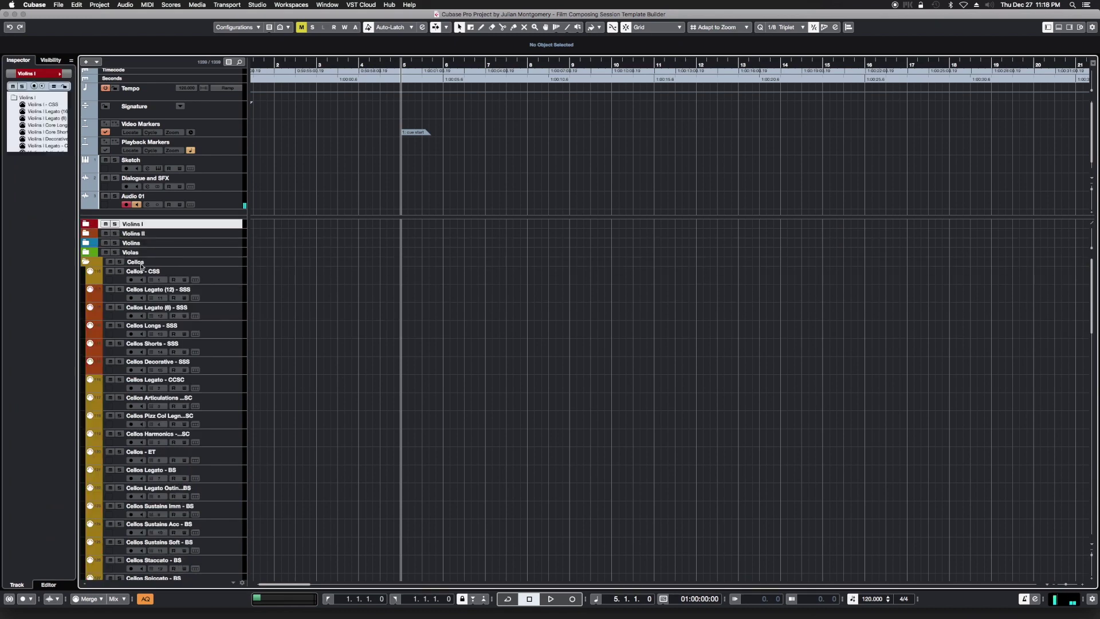
click(85, 261)
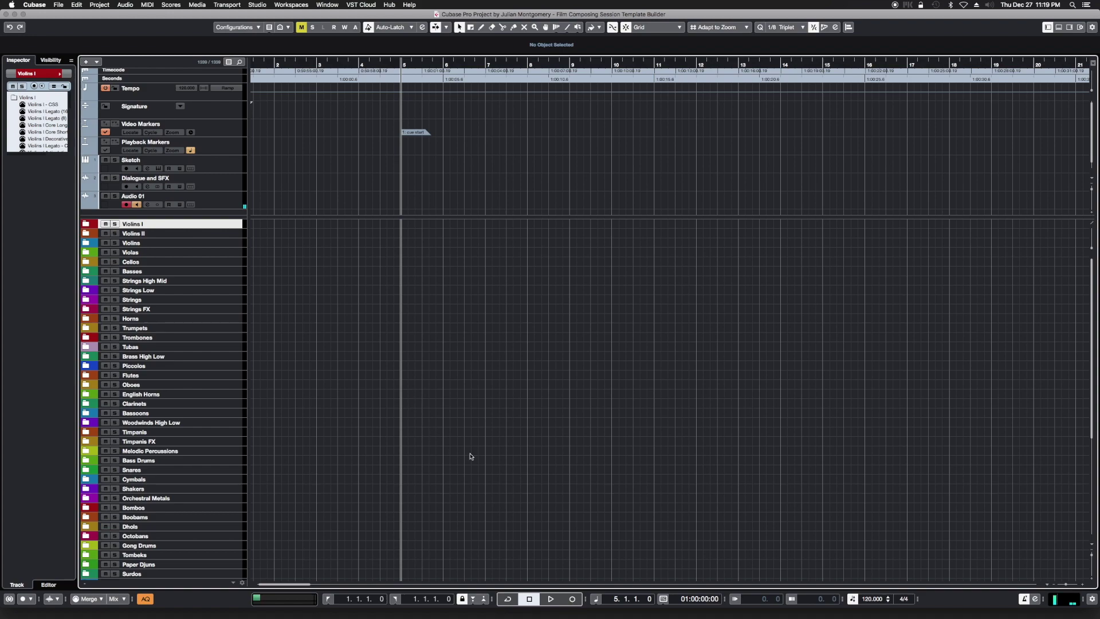
key(F3)
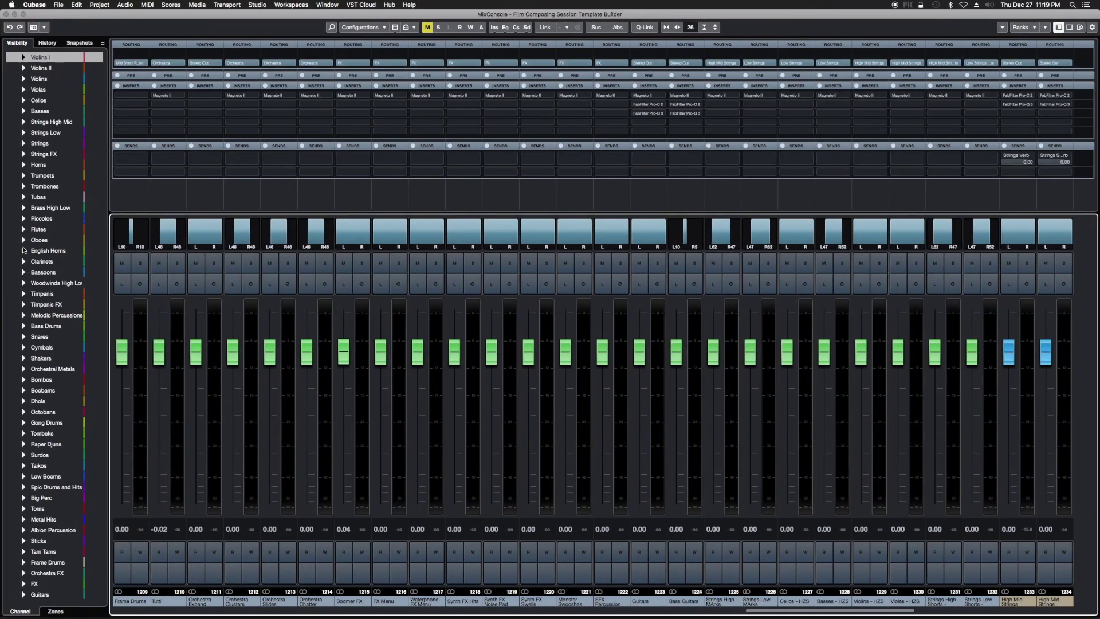
Hide the MASCHINE folder's channels in the mixer, show them again, and view its output and MIDI channels
scroll(24, 250, down, 3)
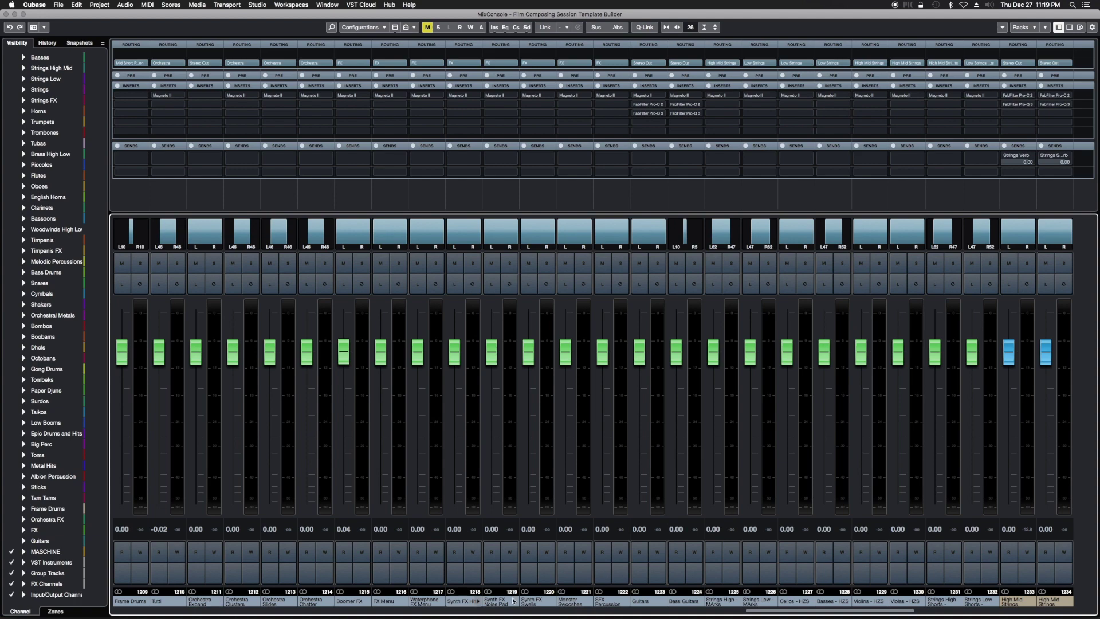
mouse_move(768, 610)
mouse_down()
mouse_move(172, 610)
mouse_move(279, 613)
mouse_up()
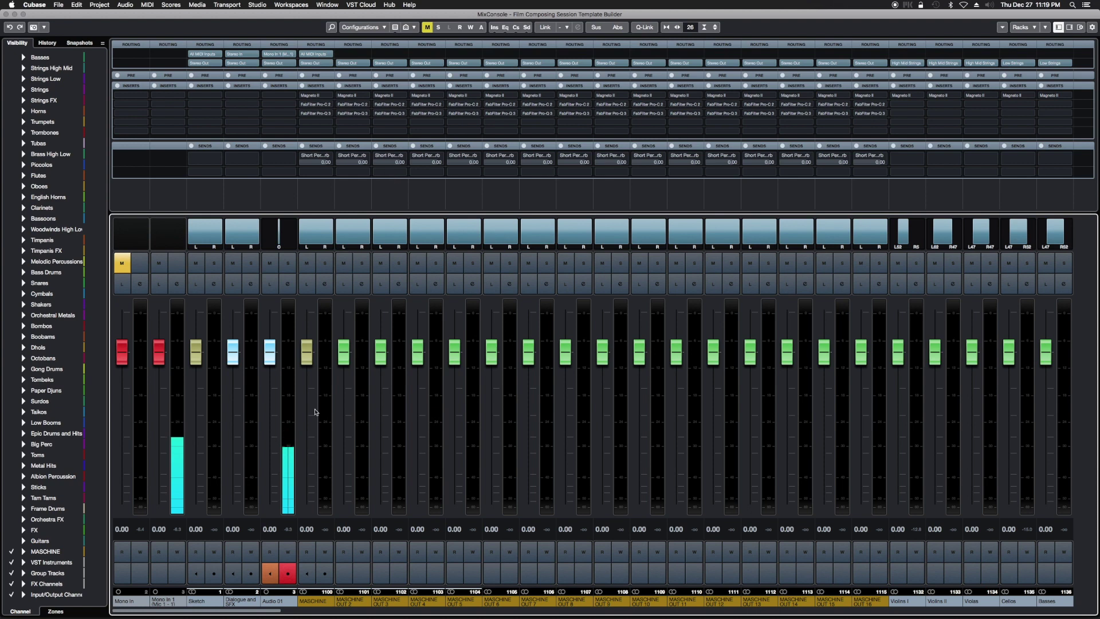
click(11, 551)
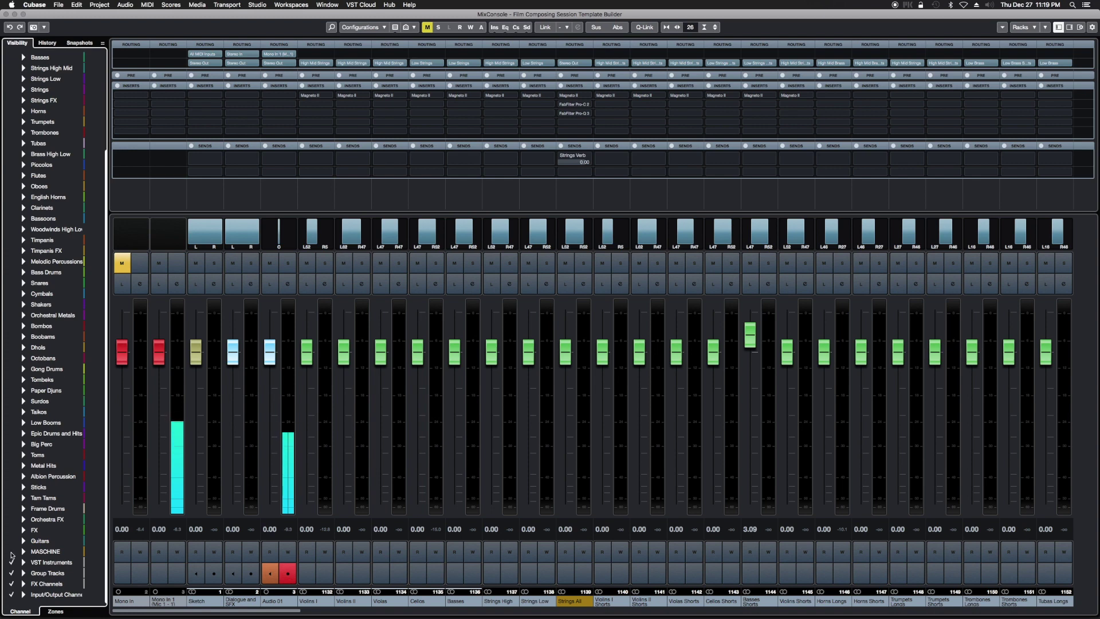
click(12, 553)
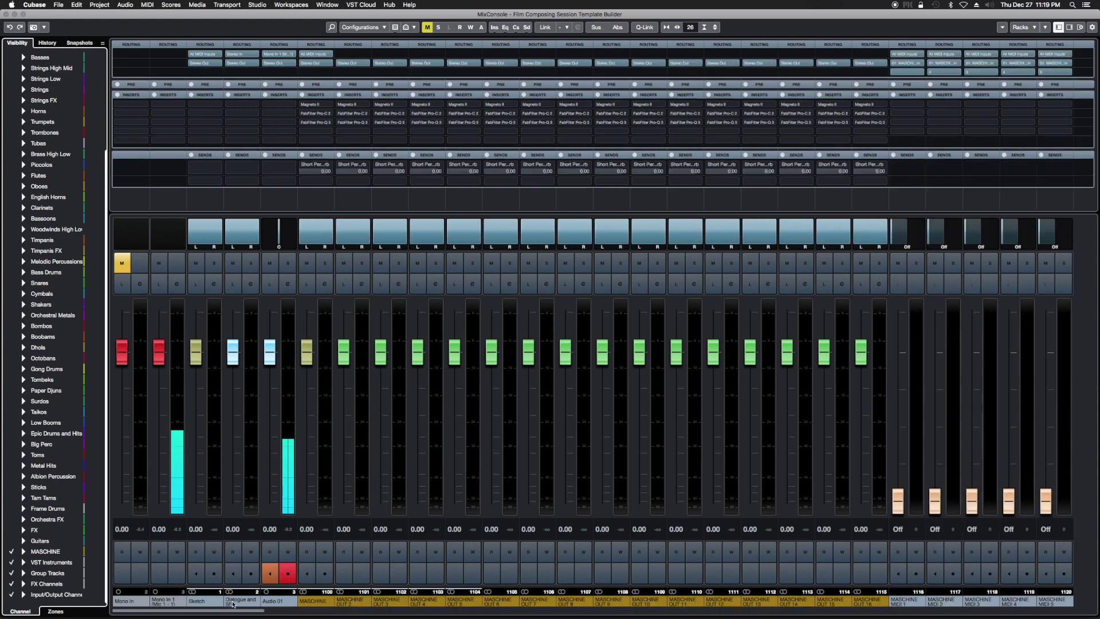
mouse_move(233, 611)
mouse_down()
mouse_move(298, 610)
mouse_move(198, 611)
mouse_move(249, 612)
mouse_up()
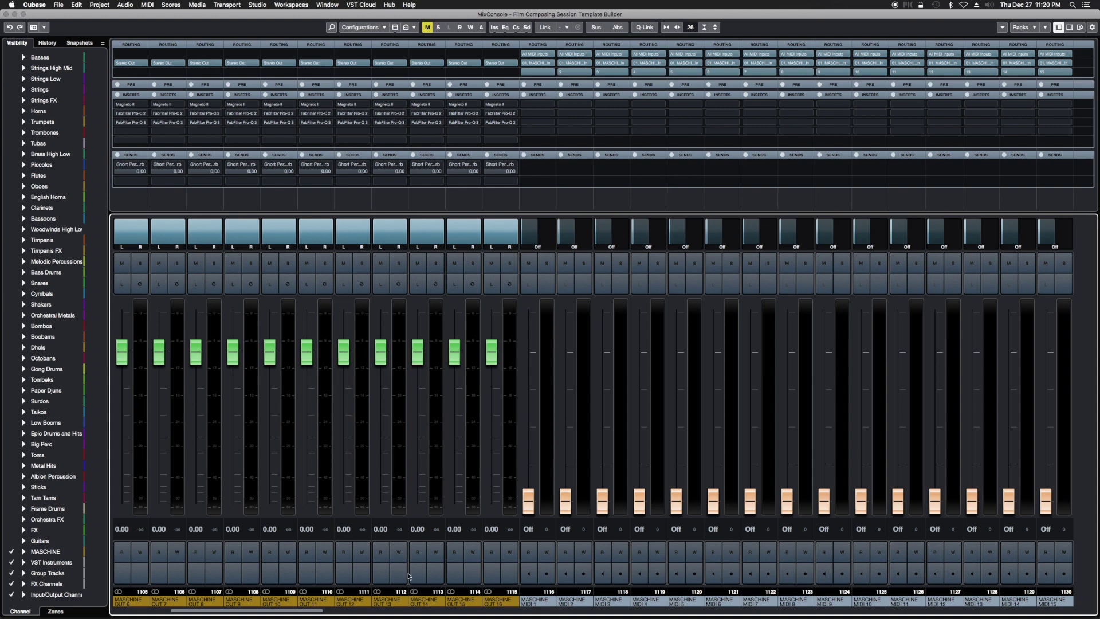
drag(306, 612, 346, 609)
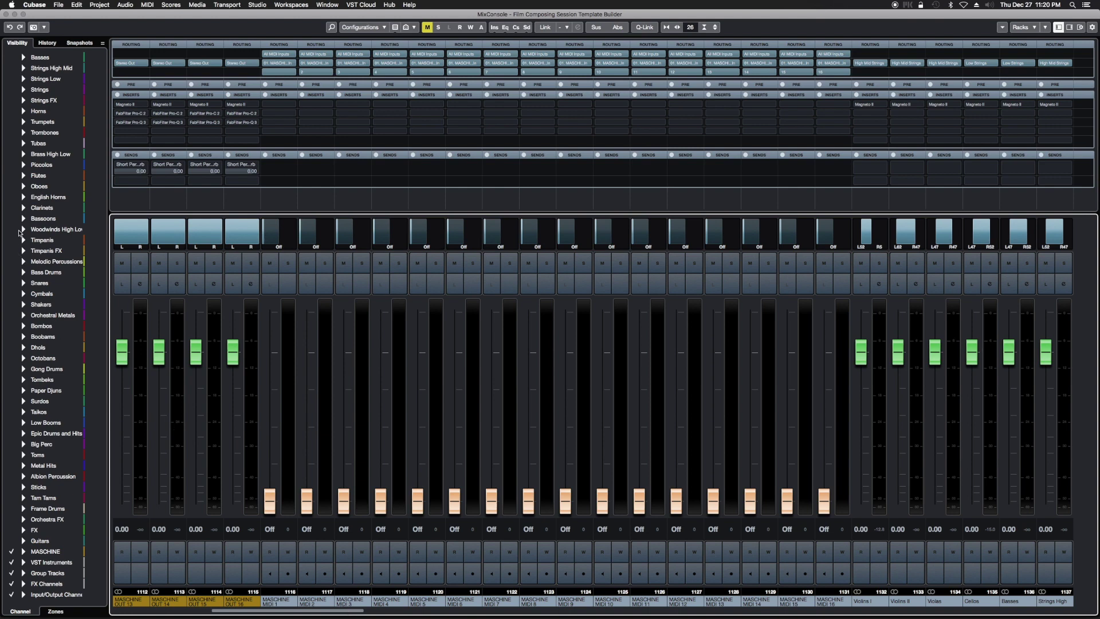
Expand the MASCHINE folder in the visibility list and hide the channels MASCHINE MIDI 1 through MASCHINE MIDI 16
scroll(19, 232, up, 5)
scroll(31, 120, down, 5)
click(23, 552)
scroll(30, 516, down, 10)
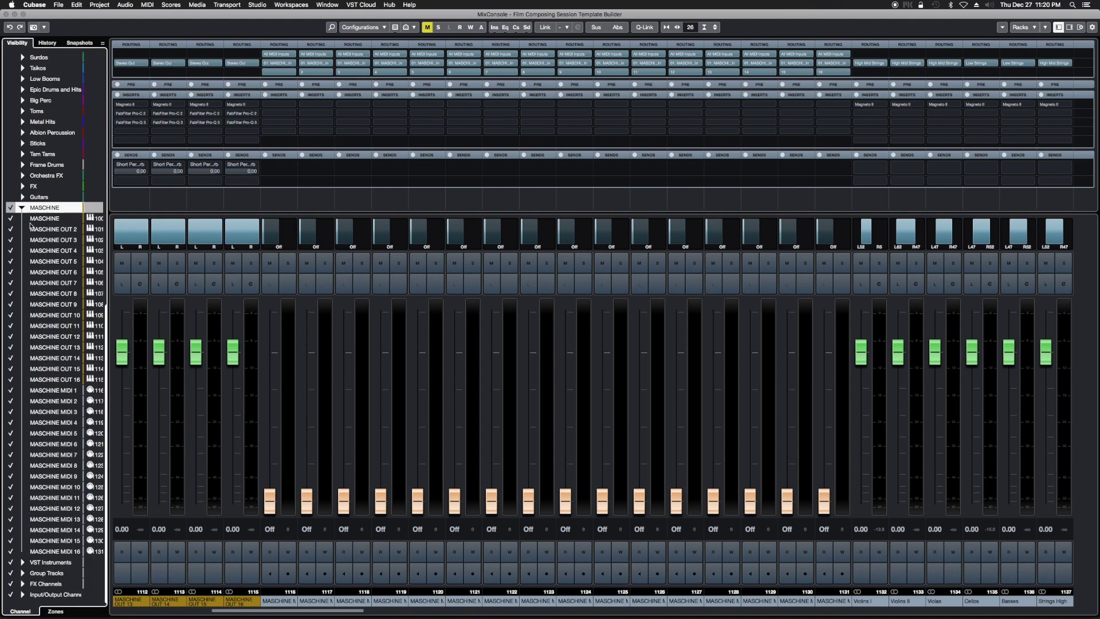
click(51, 402)
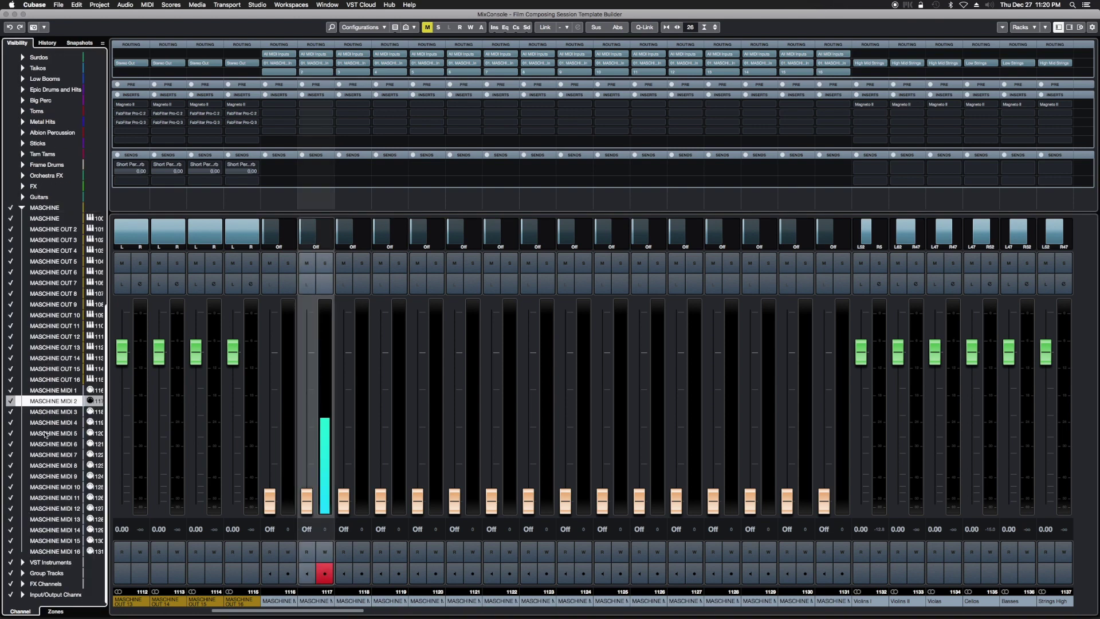
shift+click(36, 551)
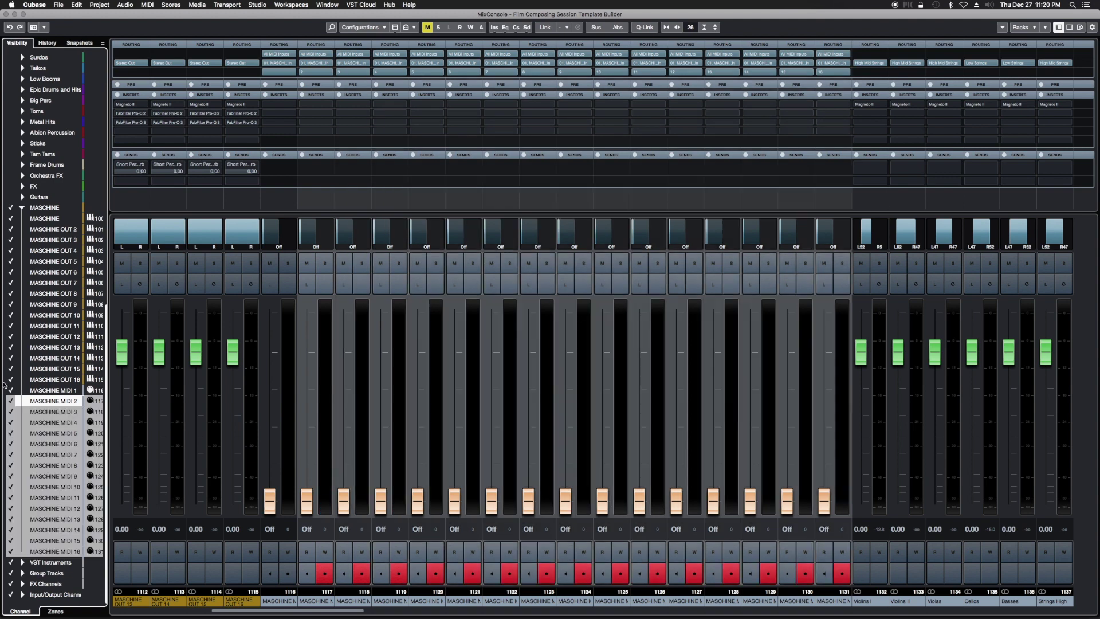
click(11, 403)
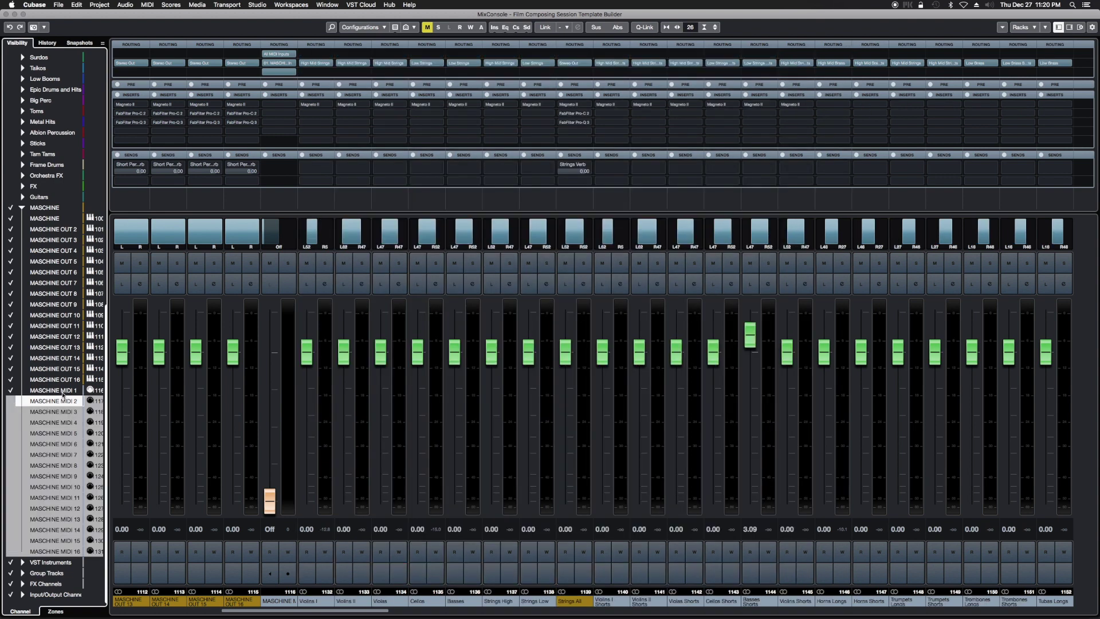
click(12, 390)
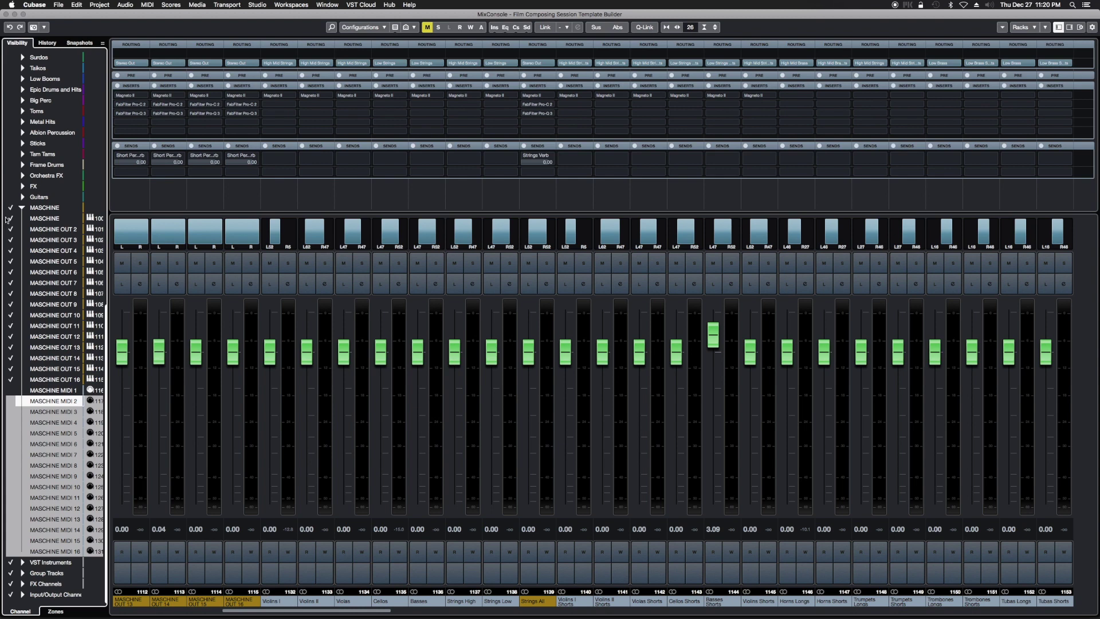
Collapse the MASCHINE folder in the mixer's visibility list and view the channels at the start of the mixer
click(21, 208)
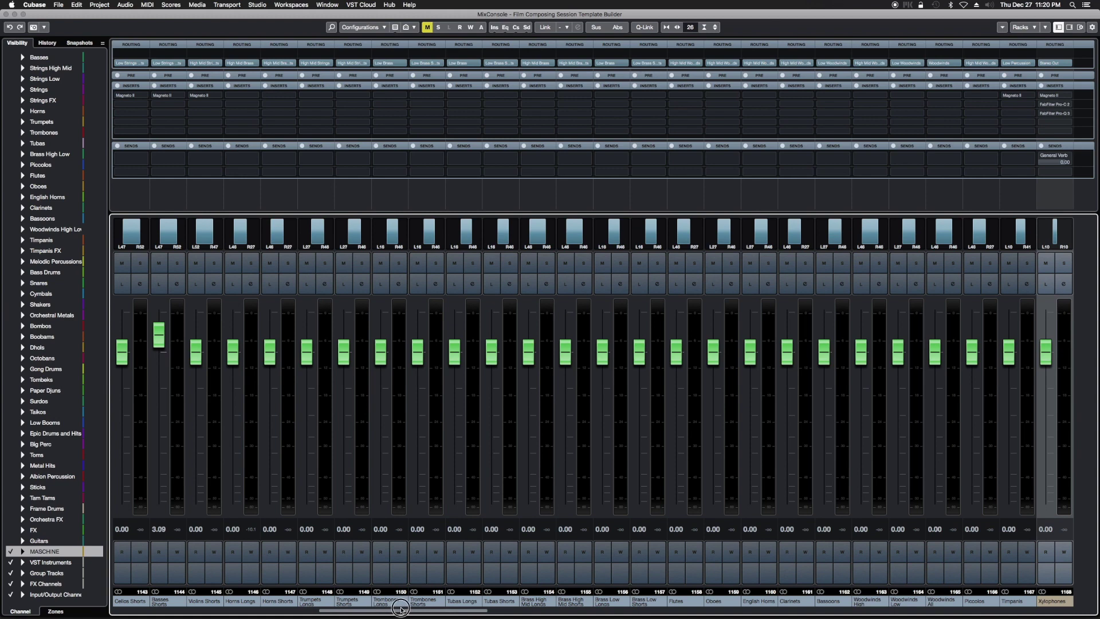
mouse_move(402, 610)
mouse_down()
mouse_move(460, 612)
mouse_move(172, 614)
mouse_up()
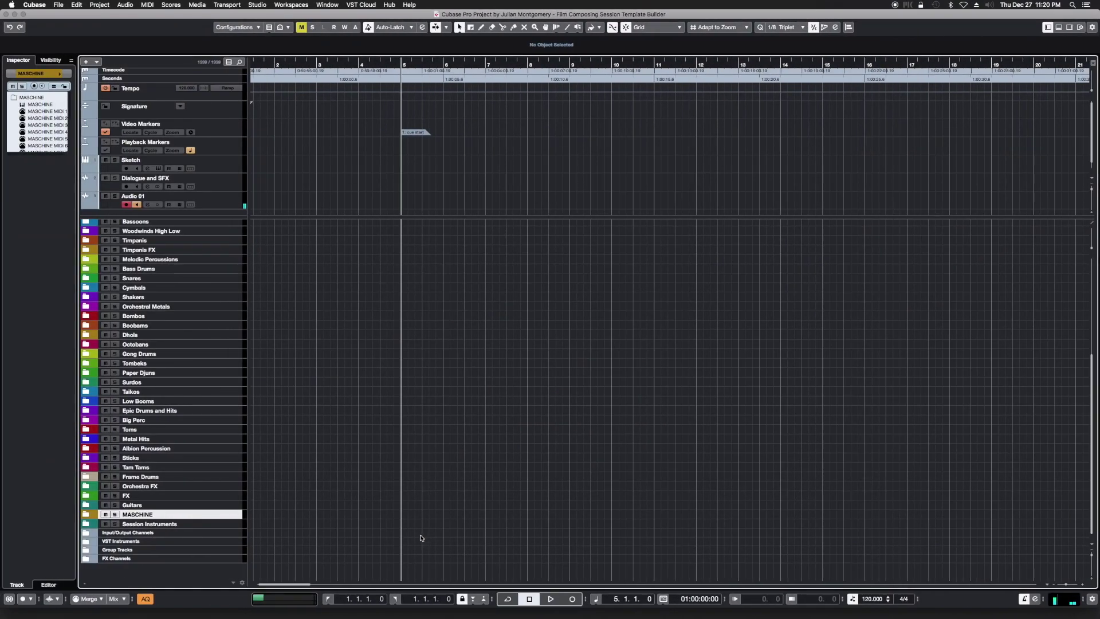
Expand the Violins I folder track in the project window, look through its articulation tracks, and collapse it again
scroll(273, 463, up, 10)
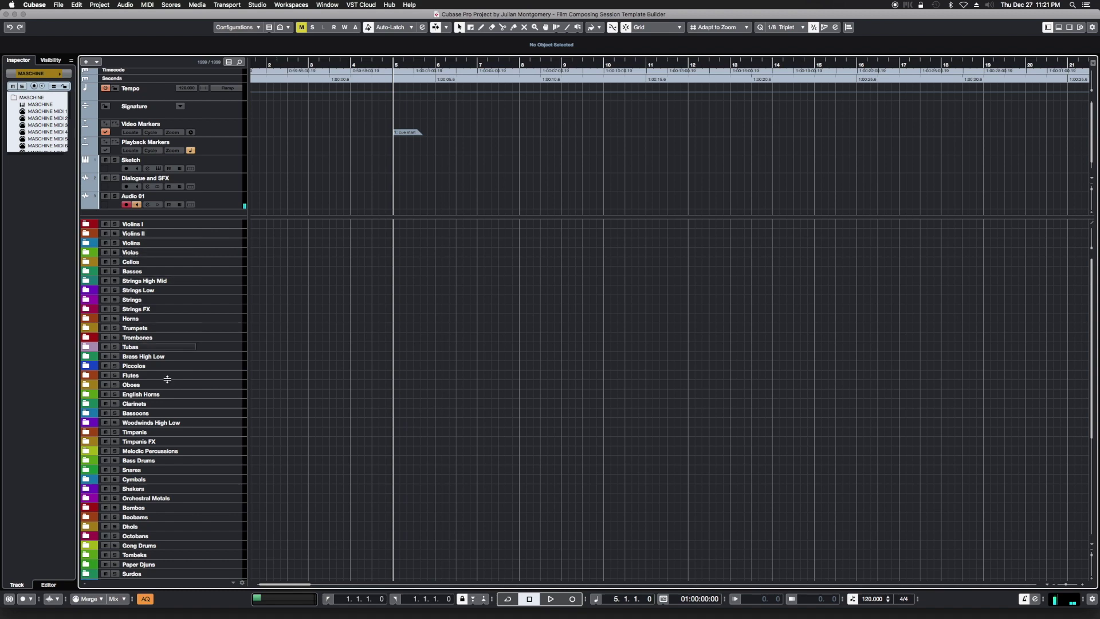
click(85, 224)
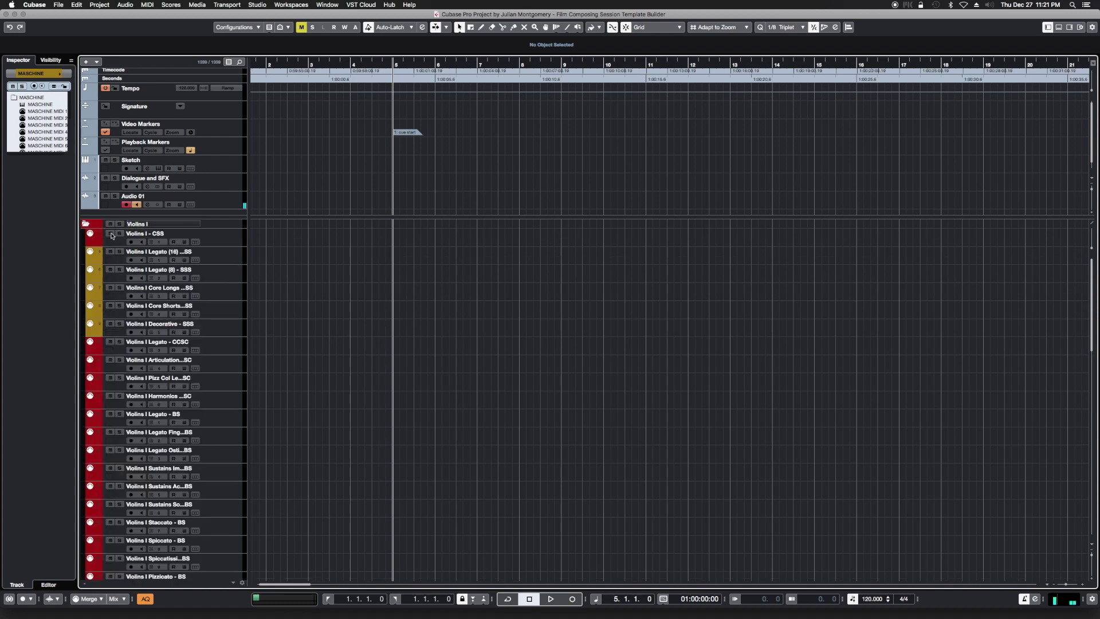
scroll(243, 316, down, 10)
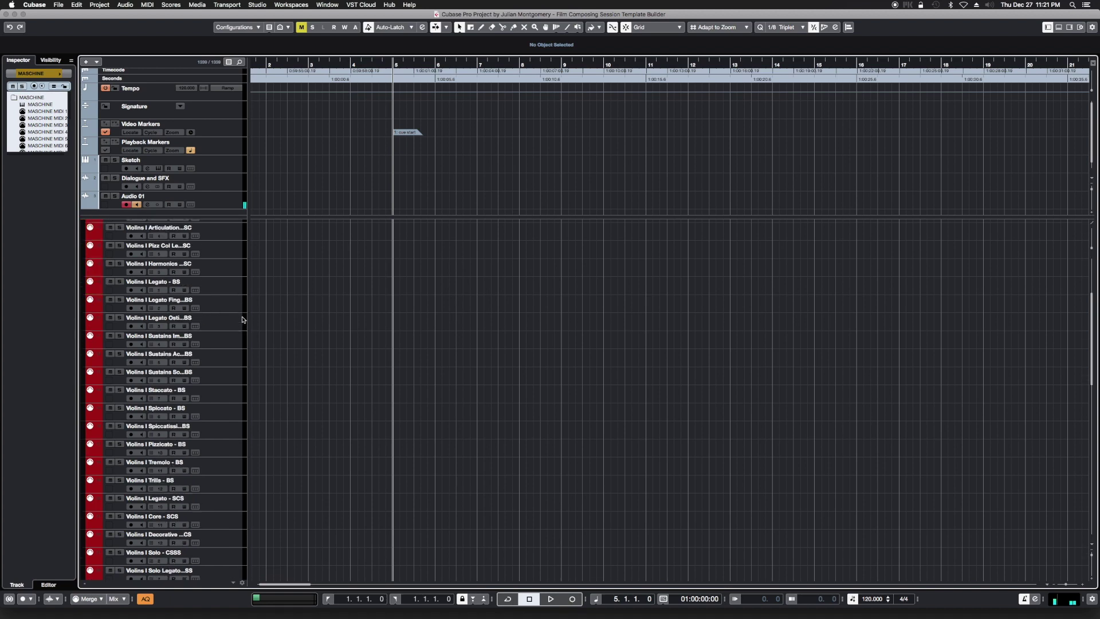
scroll(242, 317, up, 10)
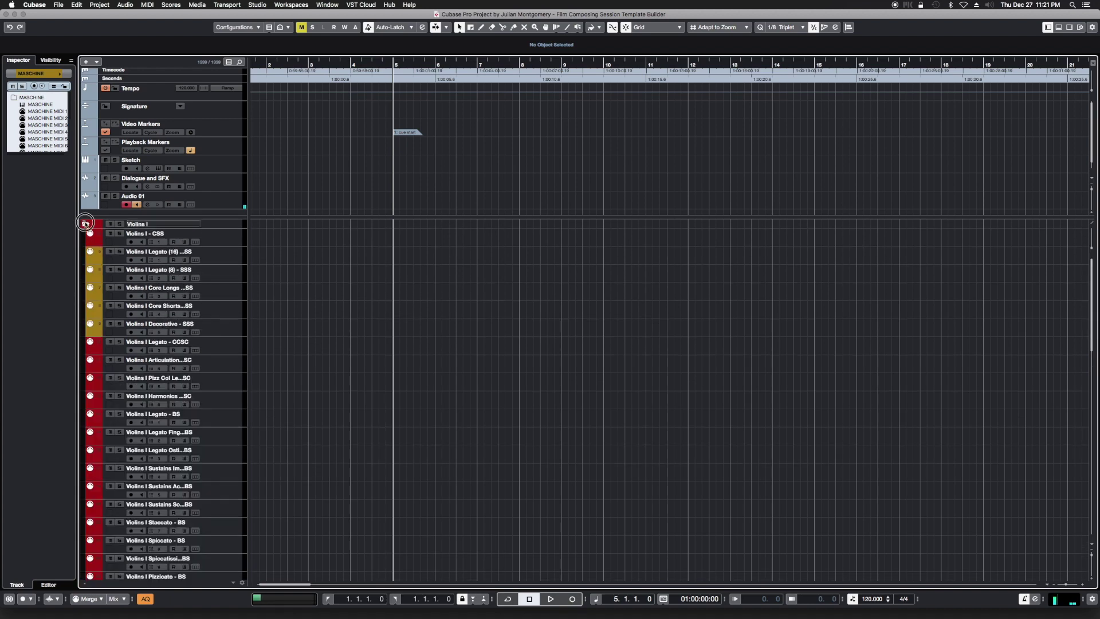
click(86, 223)
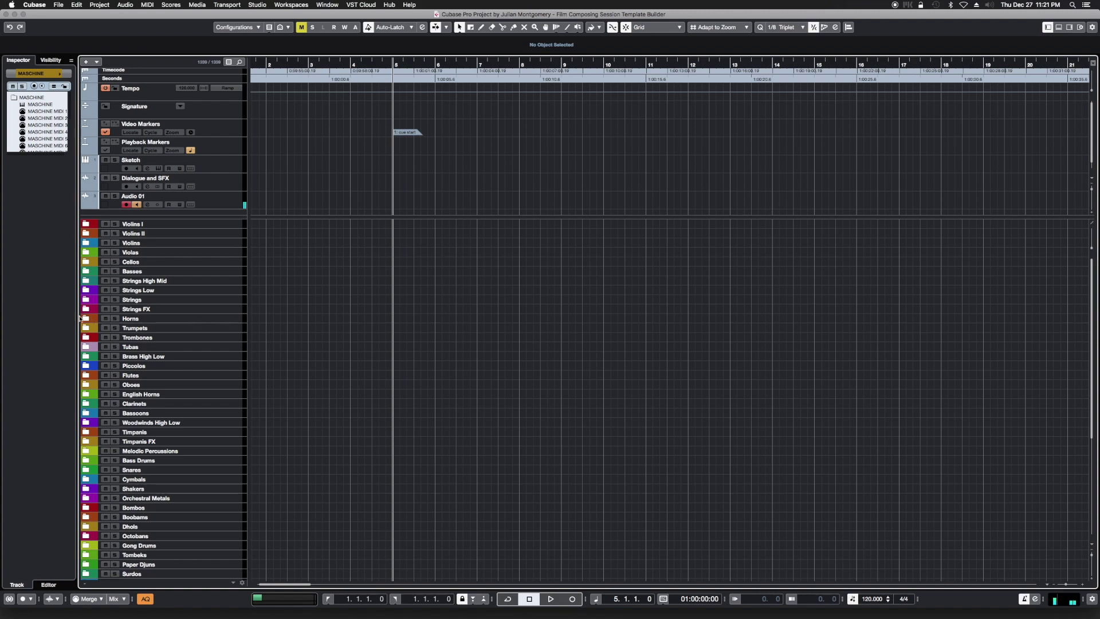
Look through the Horns folder's tracks, selecting Horns a4 Legato - SSB and Horns a4 Longs - CSB, and collapse the folder
scroll(265, 315, down, 15)
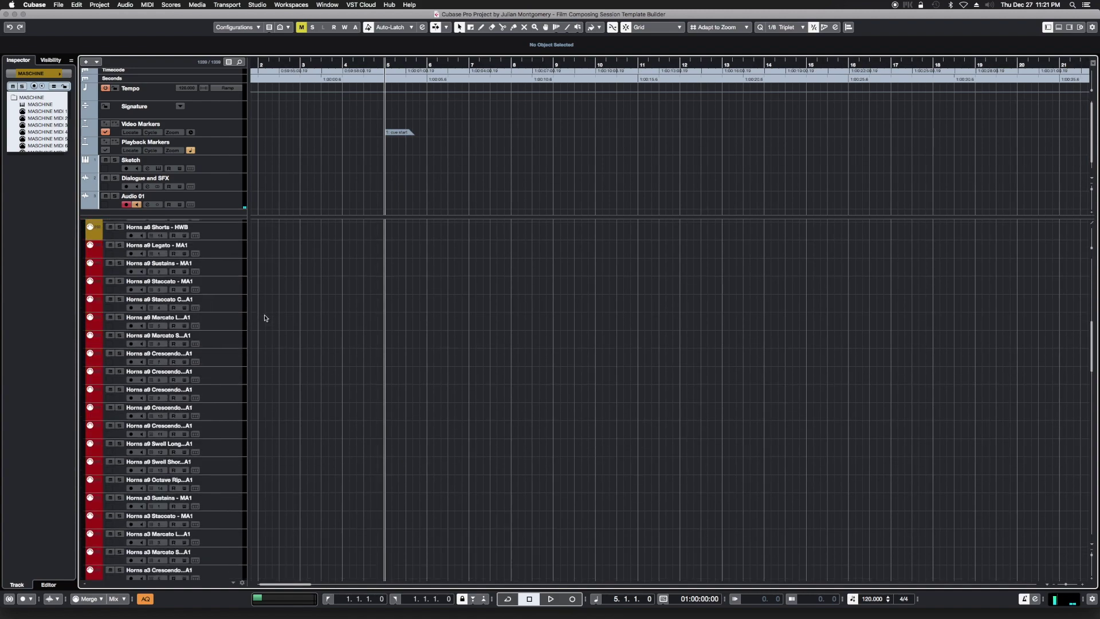
scroll(265, 319, up, 15)
scroll(146, 318, down, 1)
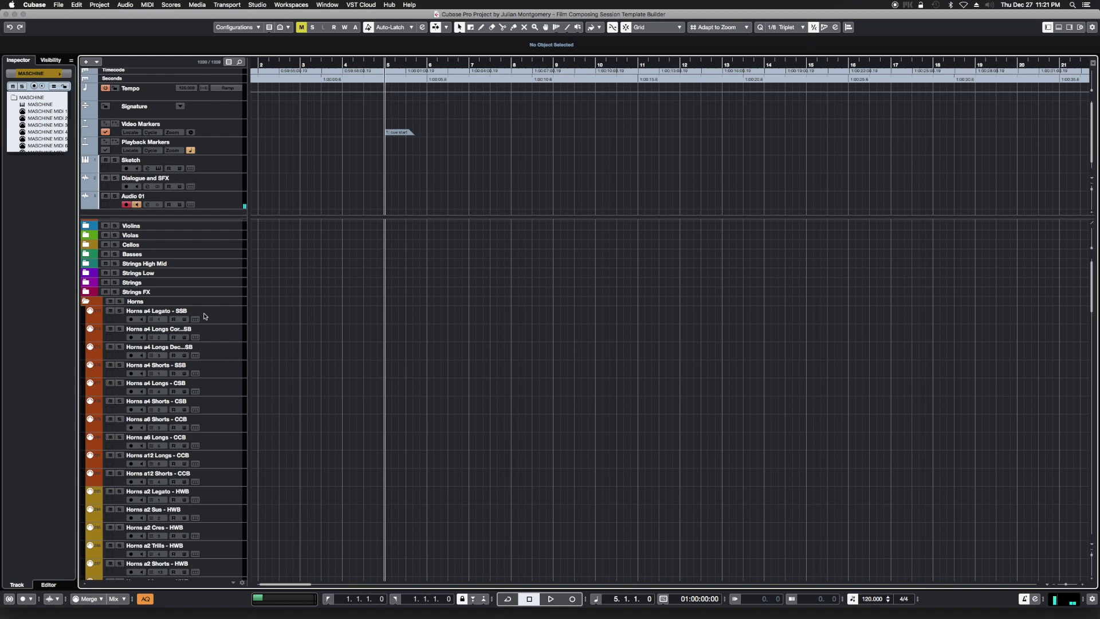
click(154, 316)
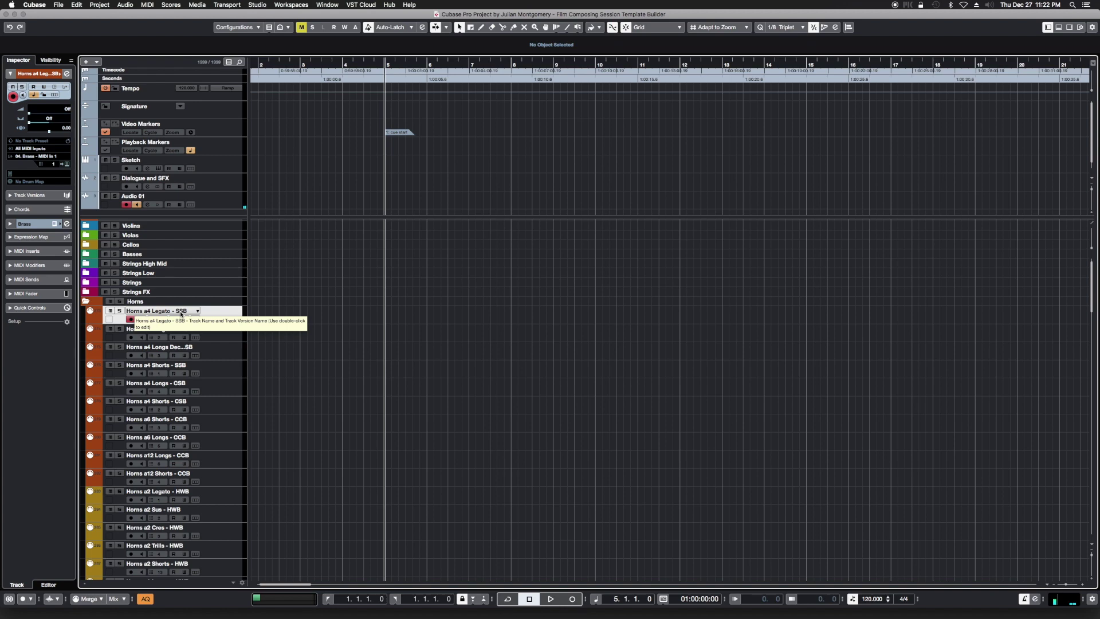
click(214, 392)
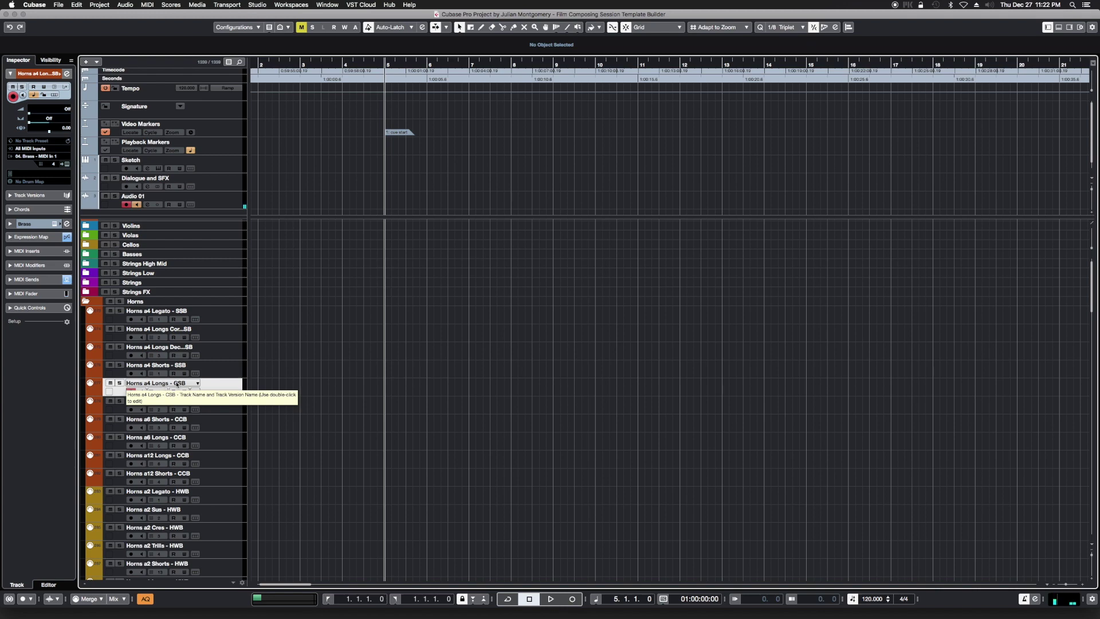
click(86, 301)
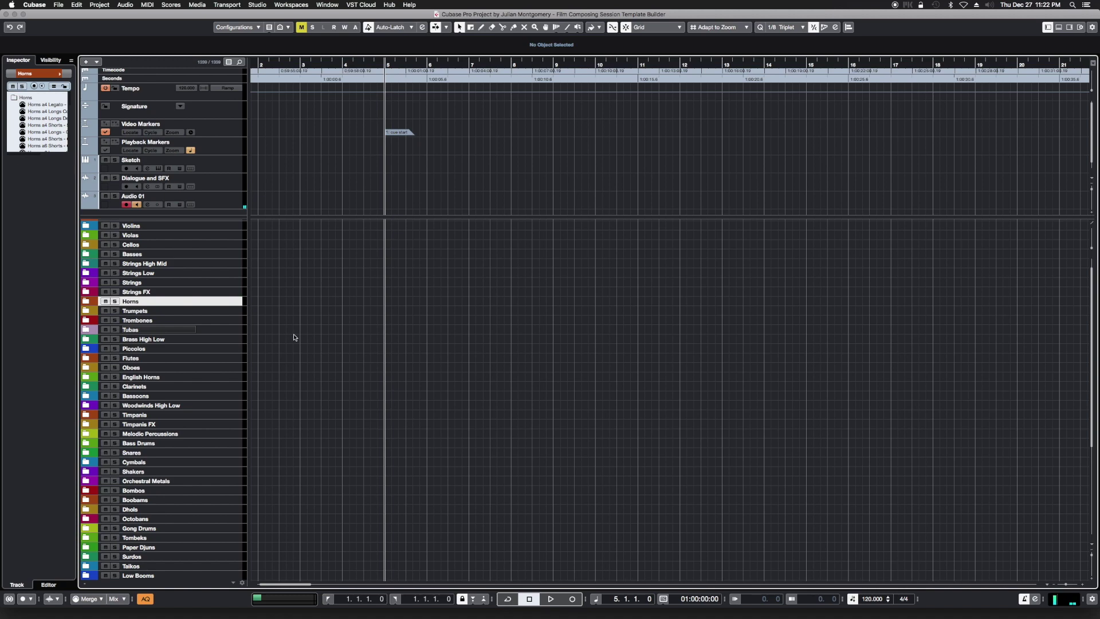
Find "bass tru" with the track finder, select Bass Trumpet Shorts - SSB, and locate it among the Trumpets tracks
key(super+f)
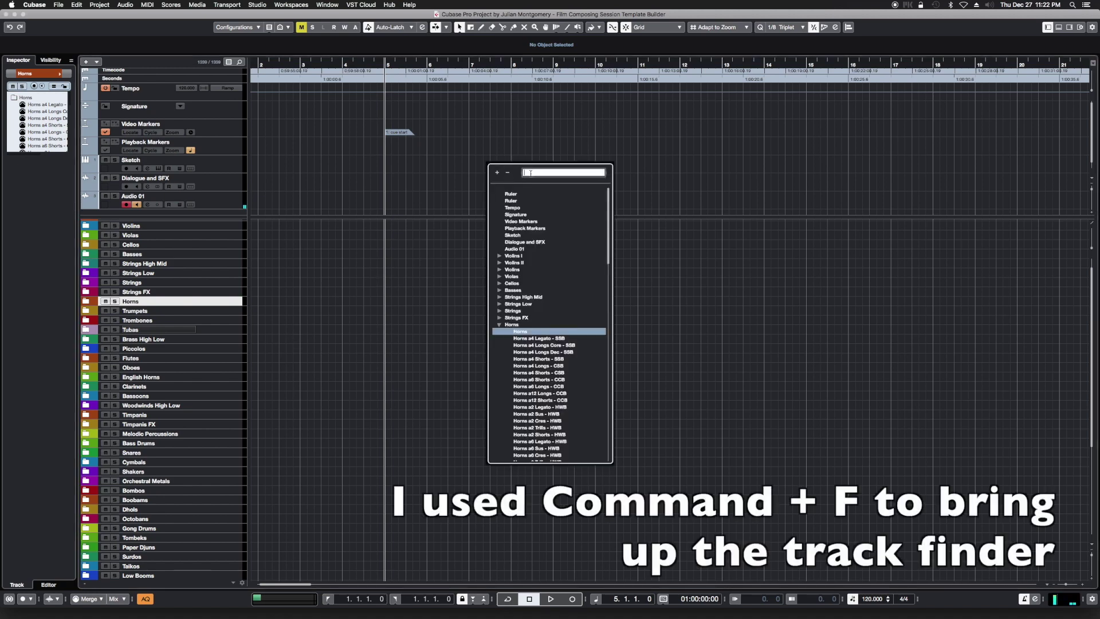
text(bass tru)
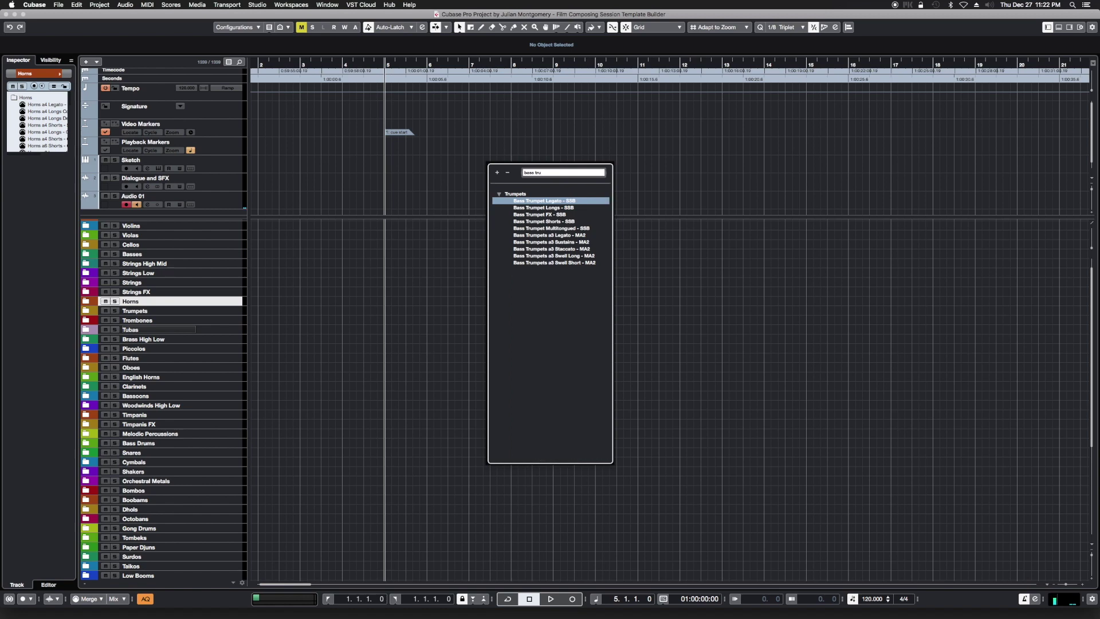
click(538, 224)
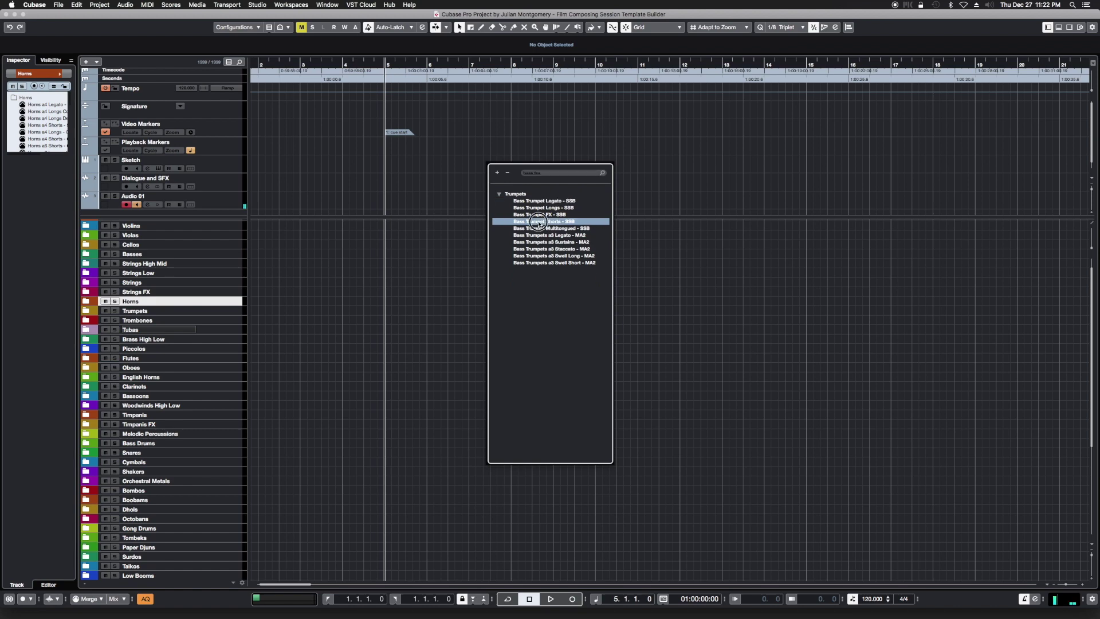
double_click(539, 224)
scroll(277, 358, down, 15)
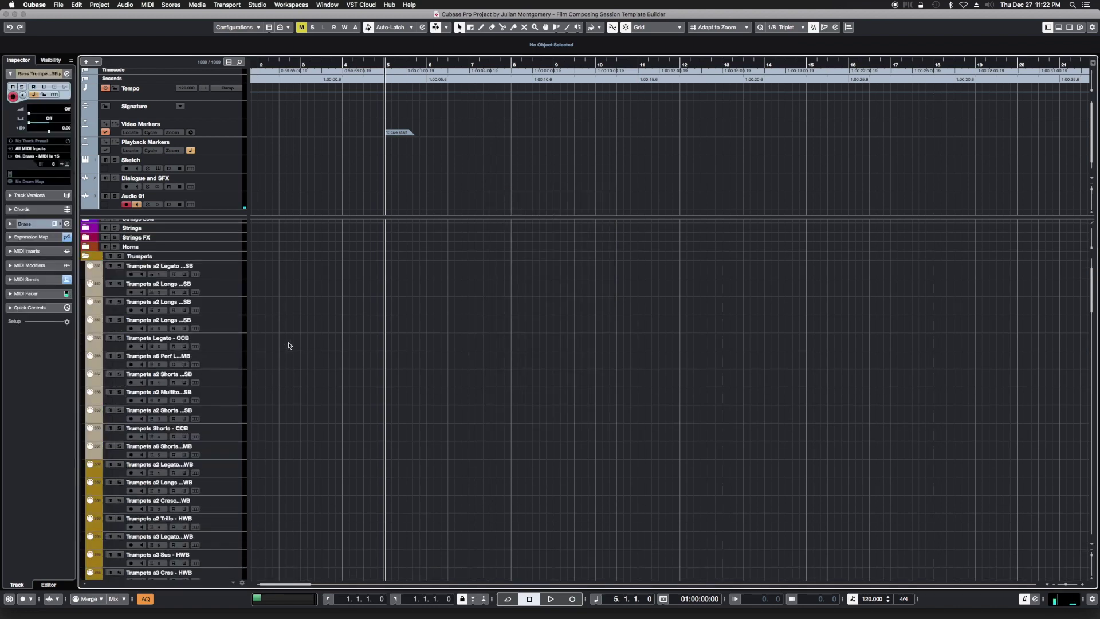
scroll(288, 346, down, 15)
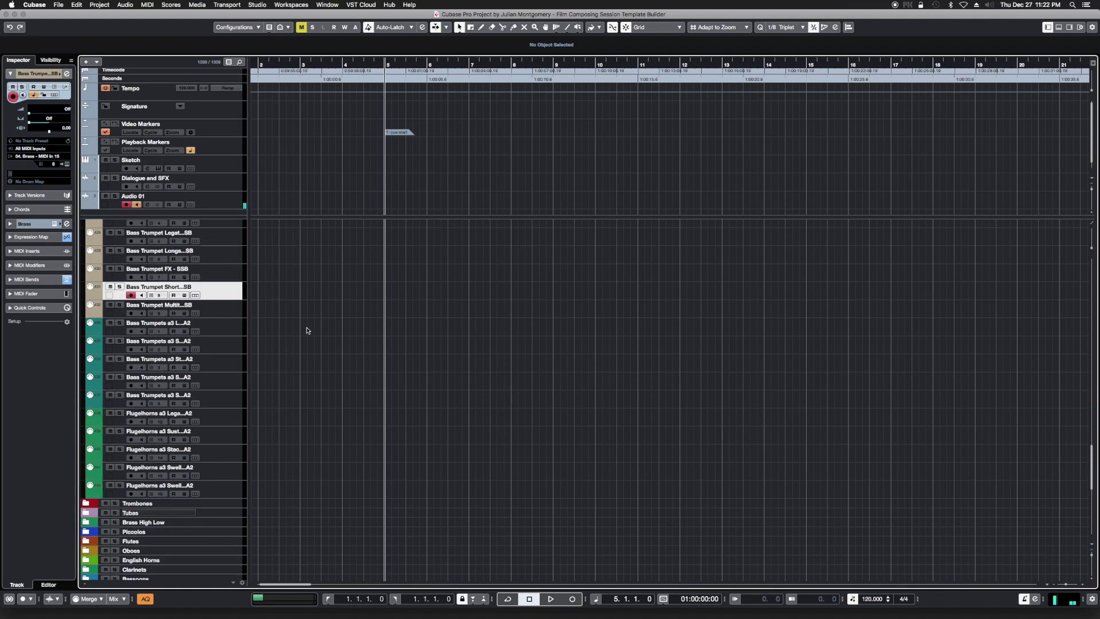
scroll(308, 330, up, 10)
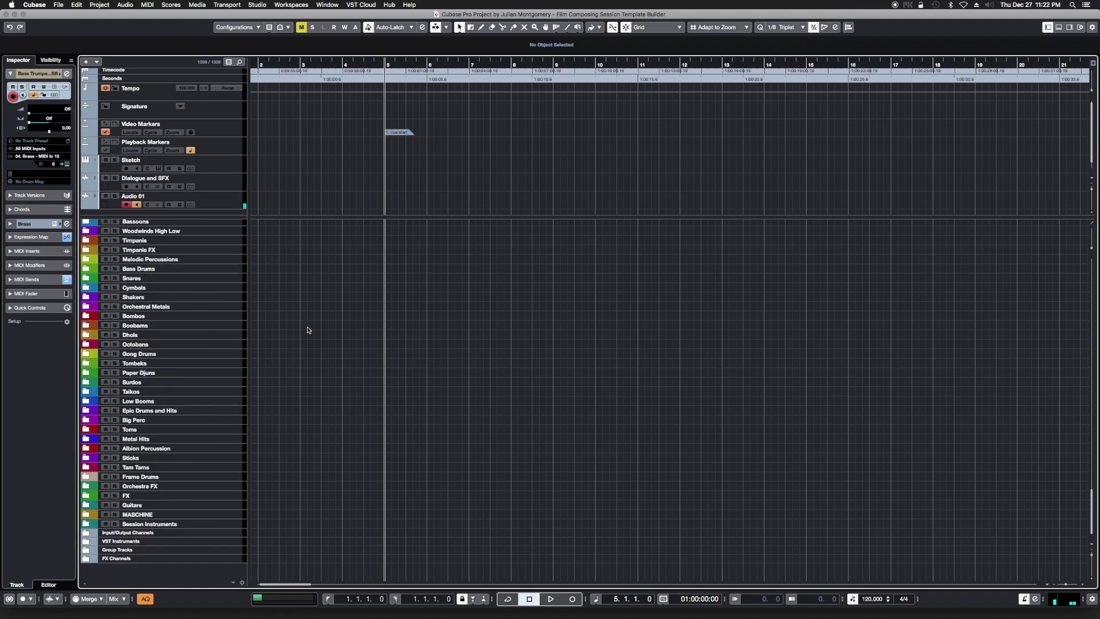
scroll(308, 330, up, 10)
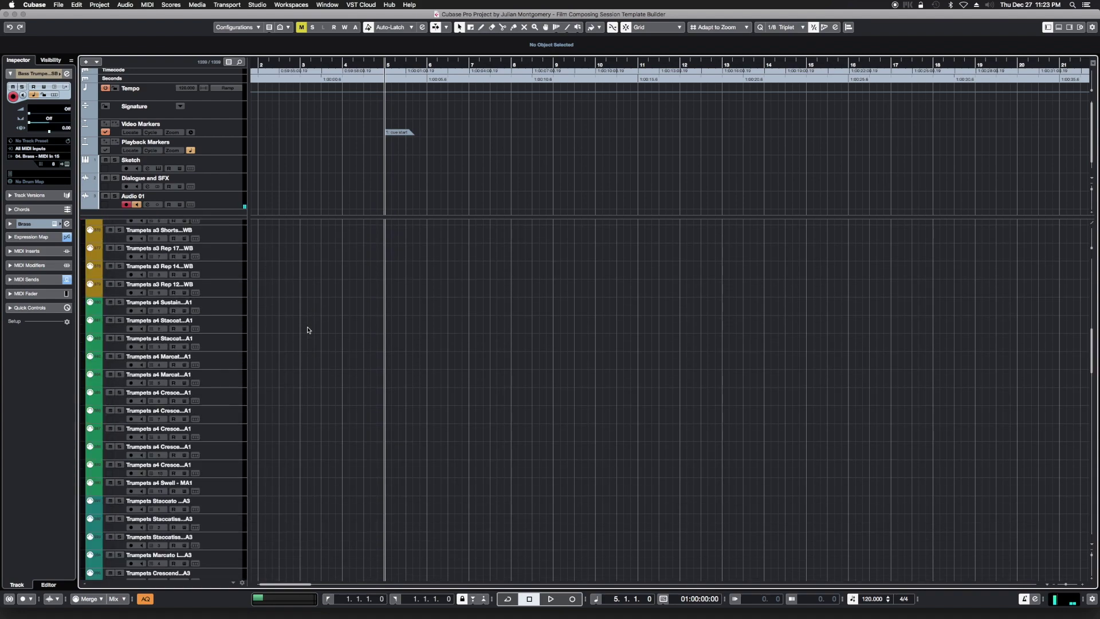
Find "tuba" with the track finder, select Tuba Legato - SSB, and look through the Tubas folder's tracks
key(super+f)
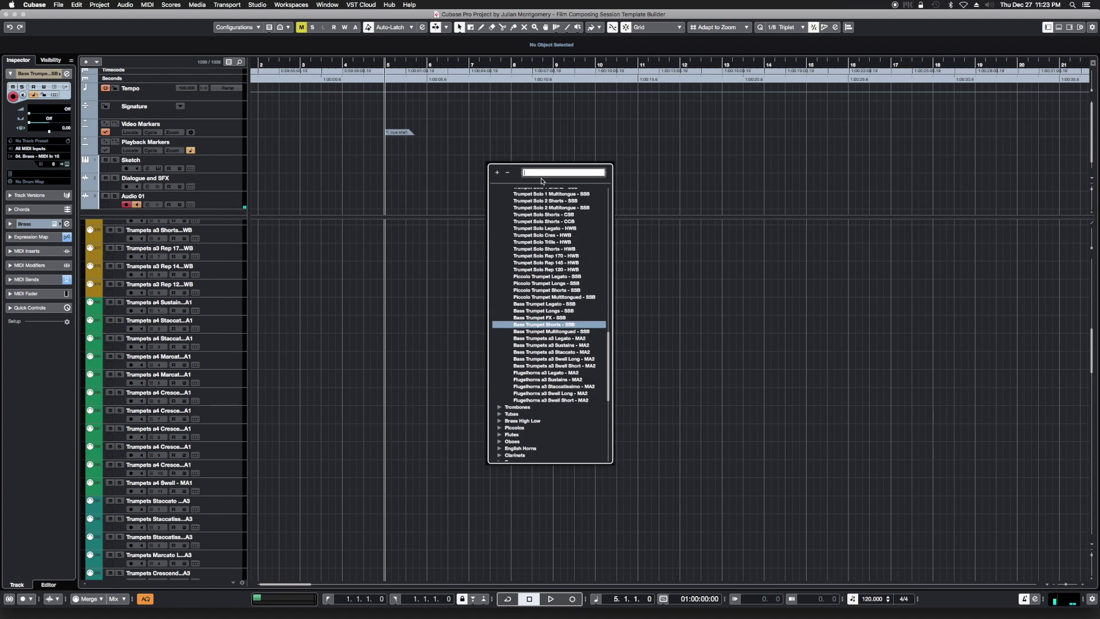
text(tuba)
double_click(540, 208)
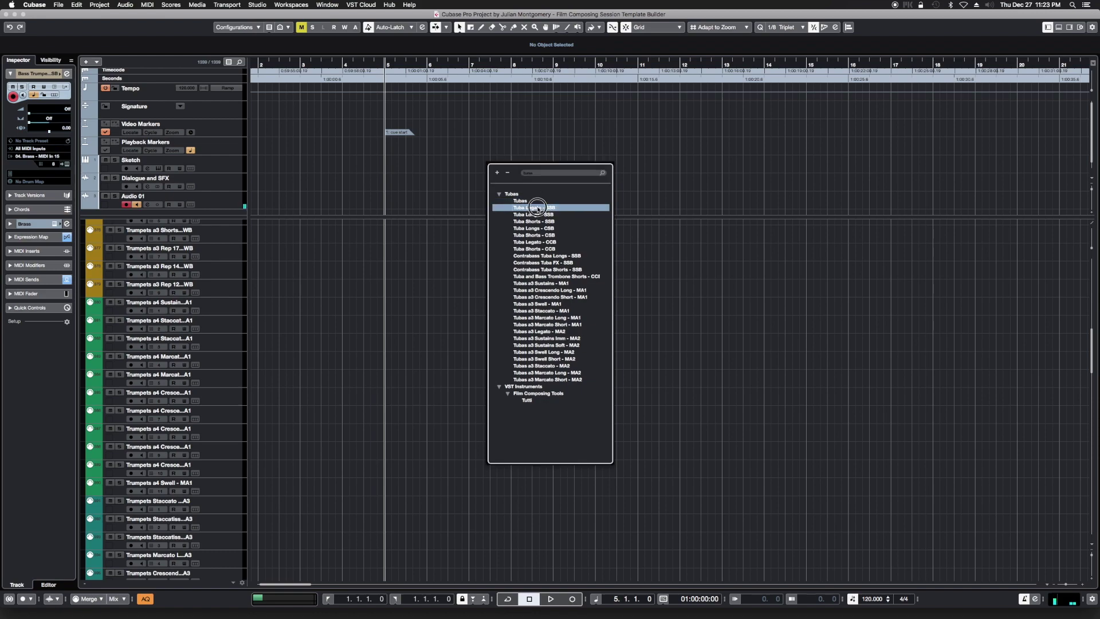
scroll(313, 322, down, 20)
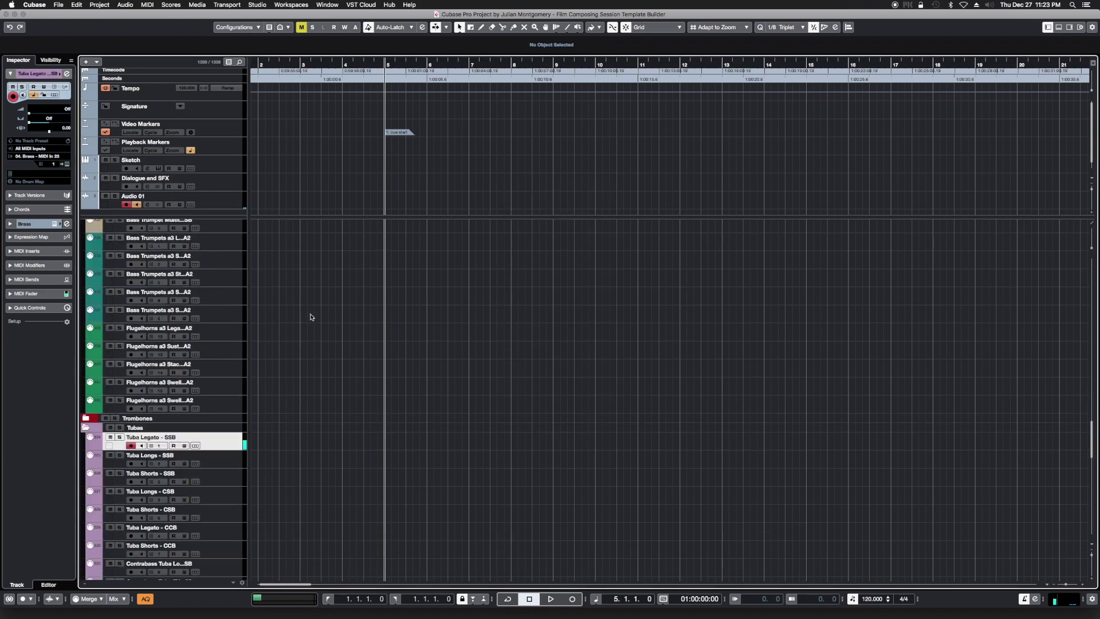
scroll(311, 316, up, 10)
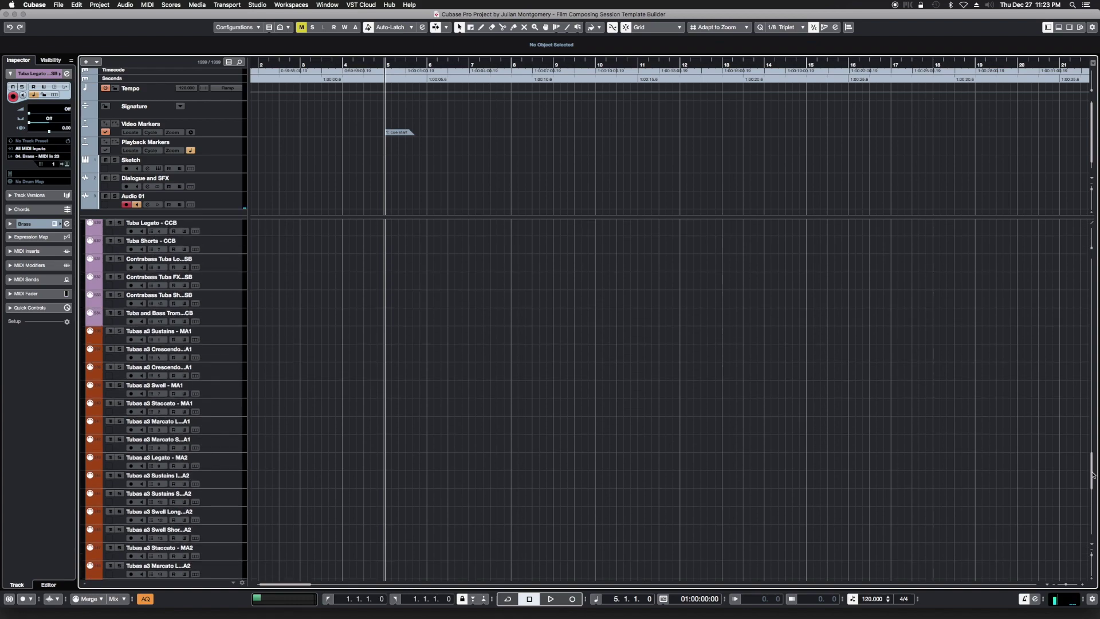
drag(1087, 475, 1082, 453)
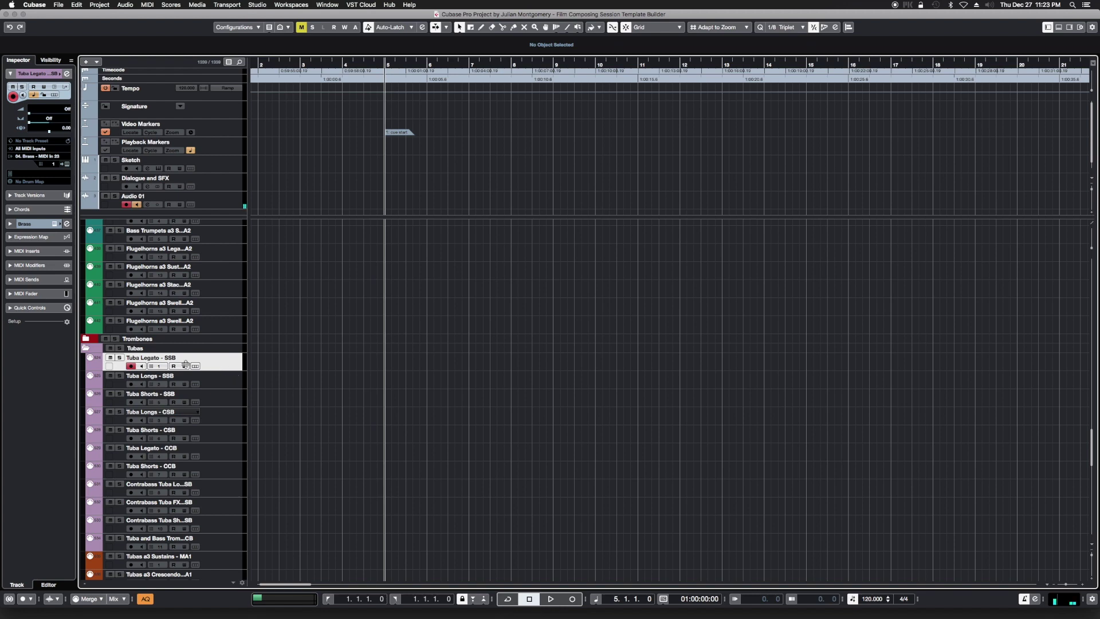
scroll(93, 389, down, 1)
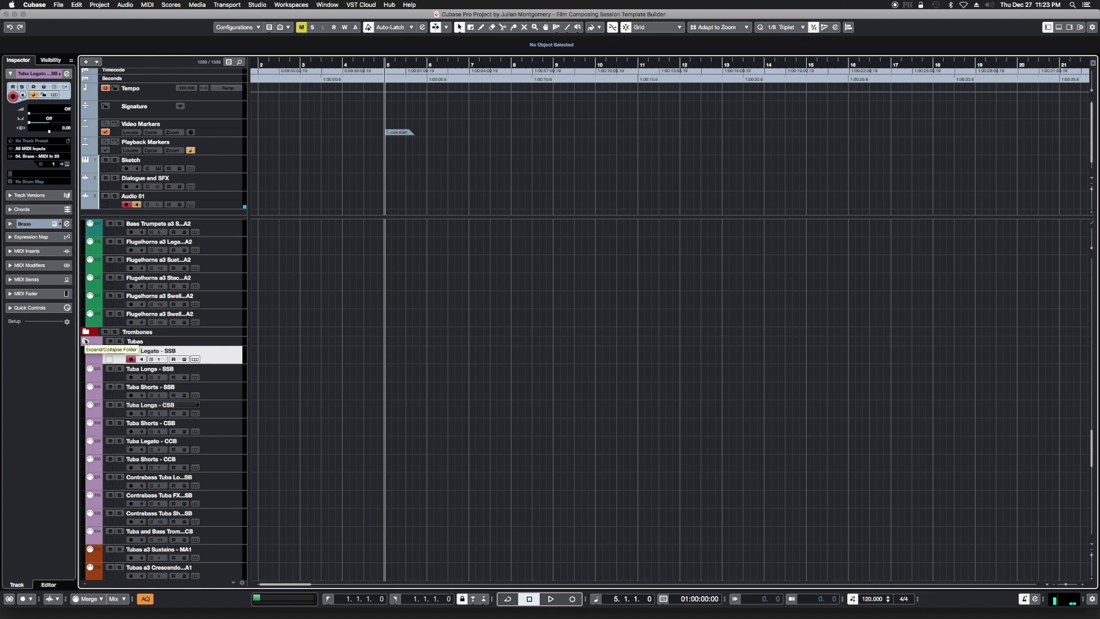
Collapse the Tubas and Trumpets folder tracks in the project window
click(85, 340)
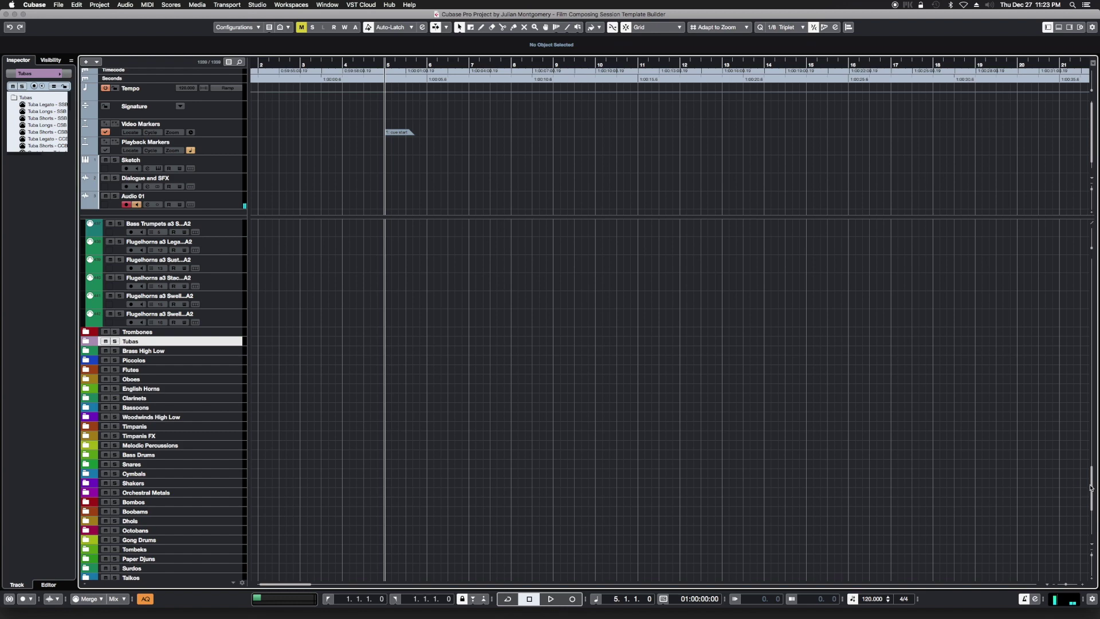
drag(1089, 484, 365, 301)
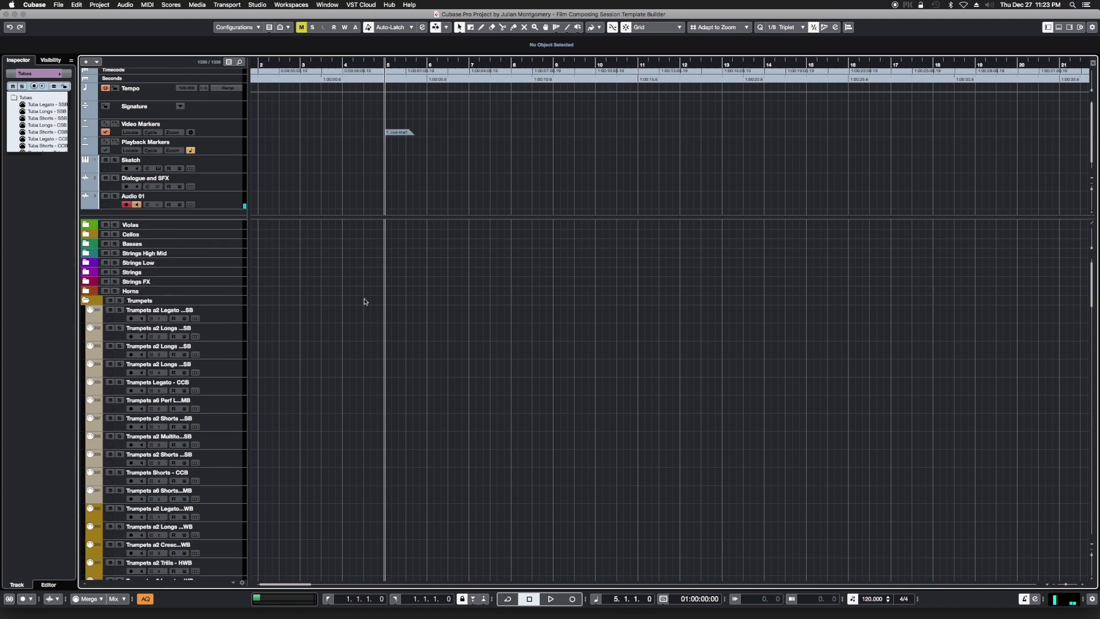
click(85, 301)
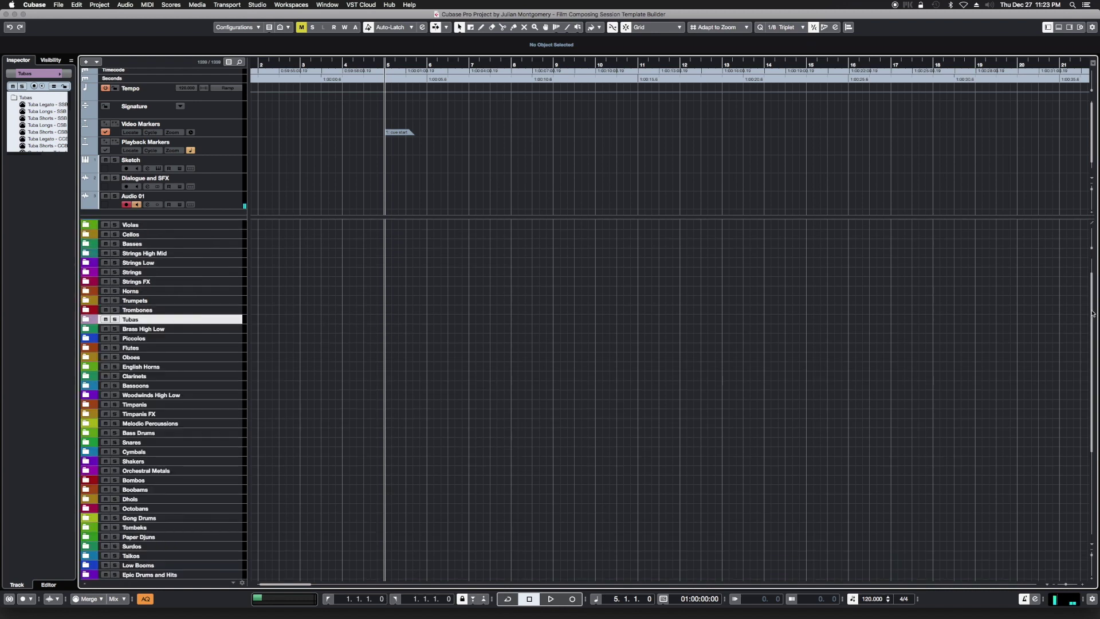
Expand the Epic Drums and Hits folder track to view its contents, and collapse it again
drag(1094, 311, 1092, 394)
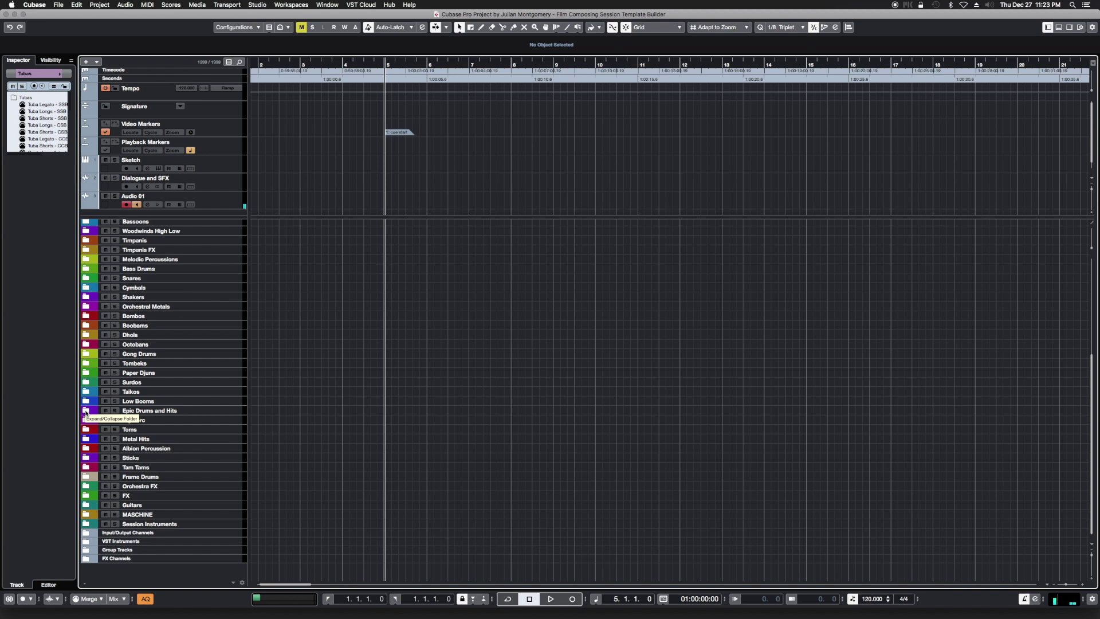
click(87, 411)
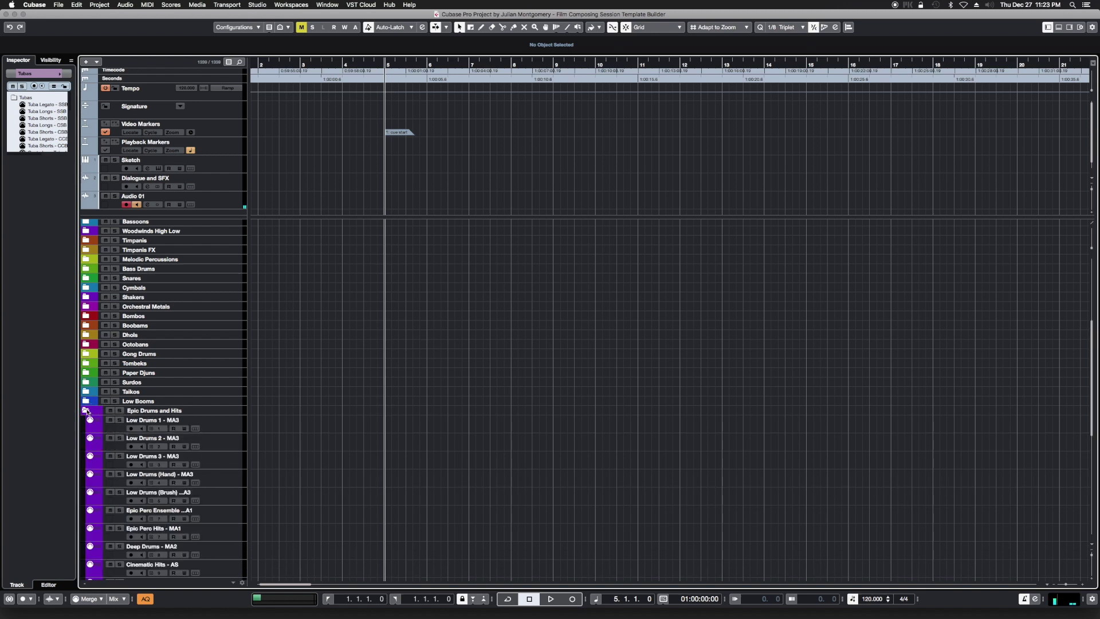
click(86, 410)
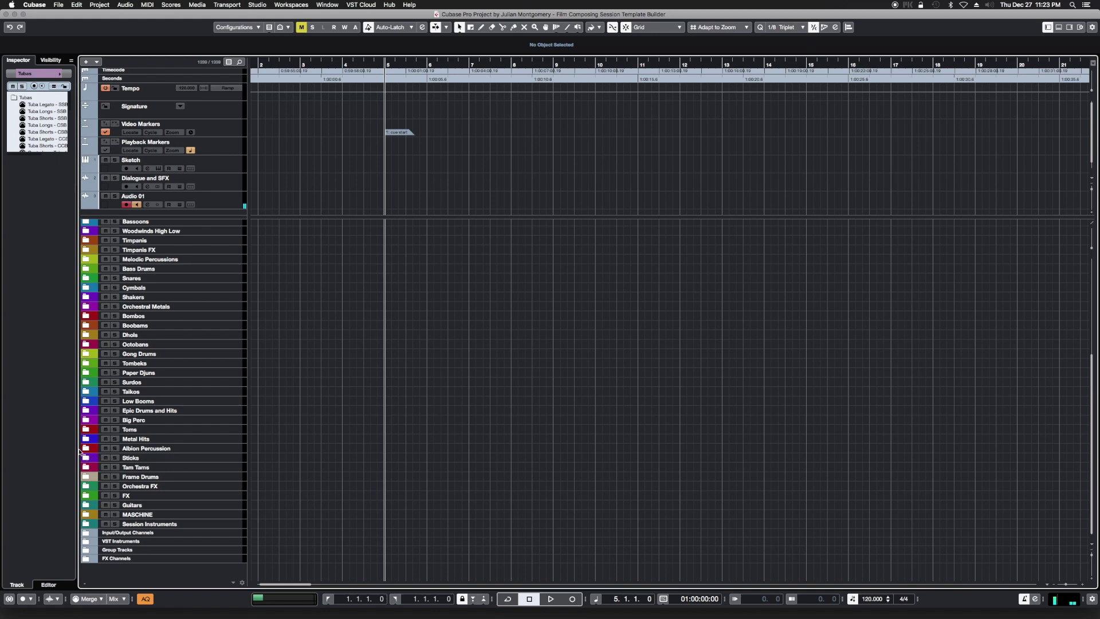
Expand the Session Instruments folder and enable the disabled Instrument Track 06
click(86, 524)
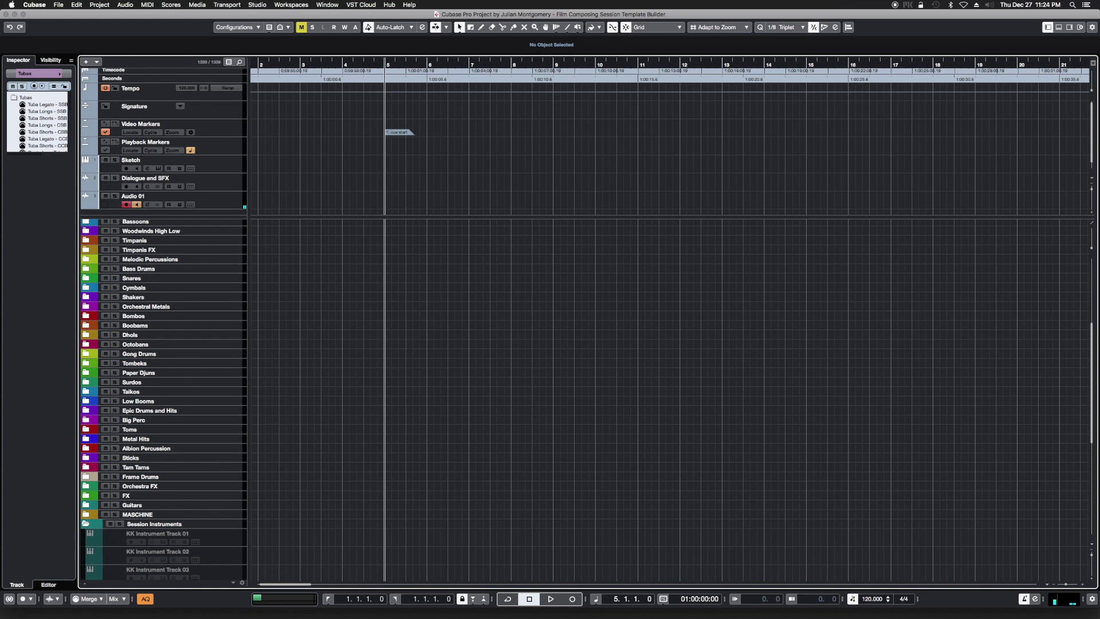
drag(1093, 381, 1091, 467)
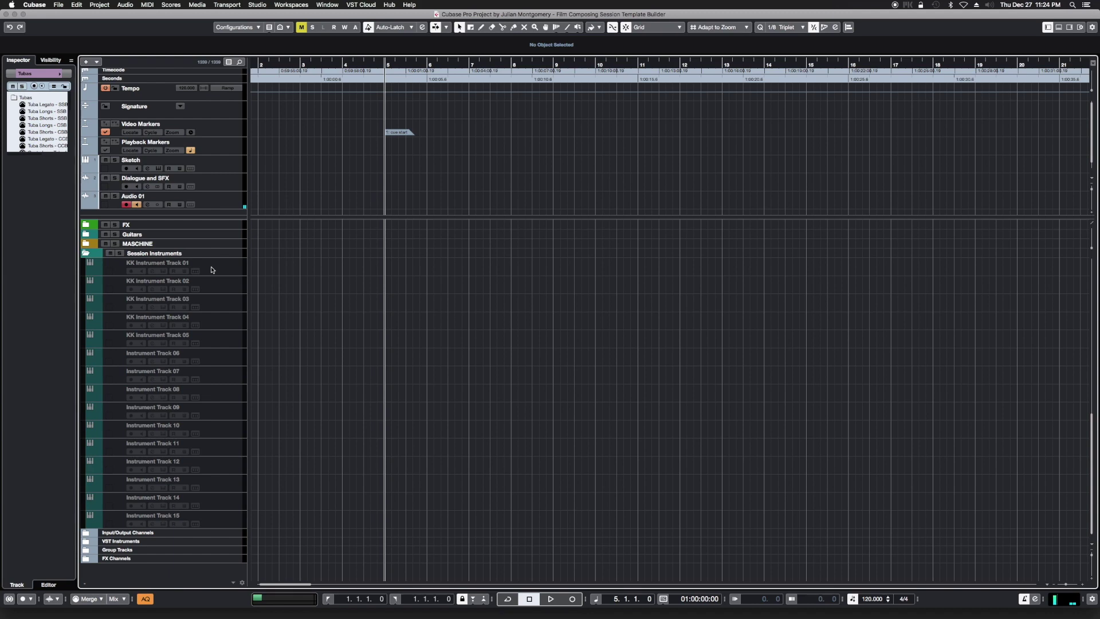
click(212, 362)
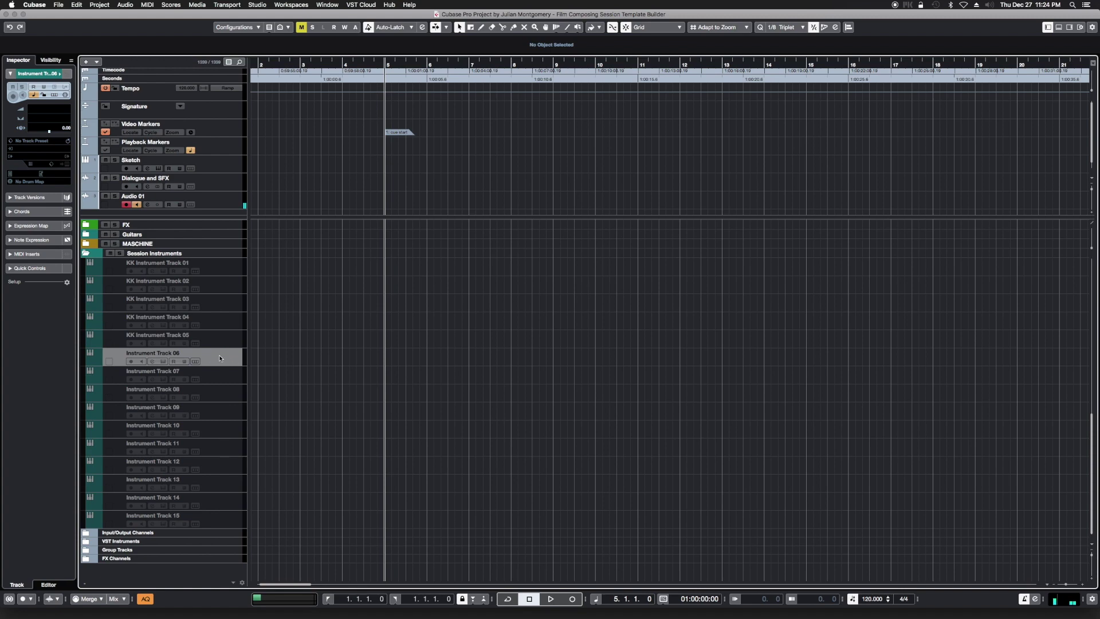
right_click(223, 354)
click(225, 352)
right_click(217, 357)
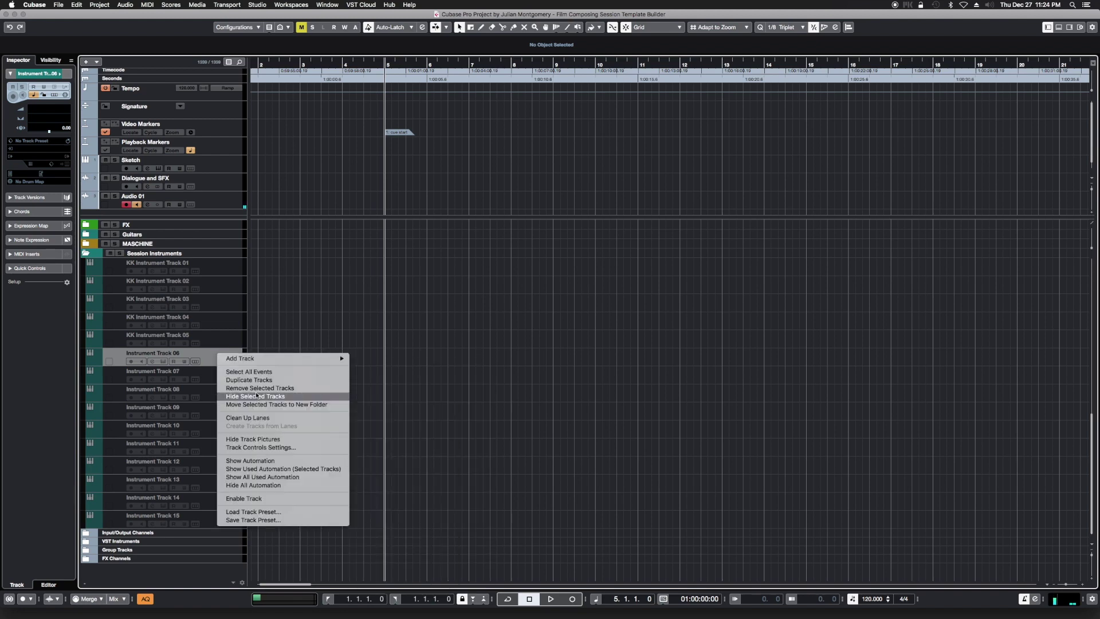
click(262, 499)
Load Omnisphere as the instrument of Instrument Track 06, dismiss its splash screen, and close the plug-in window
click(40, 156)
text(omni)
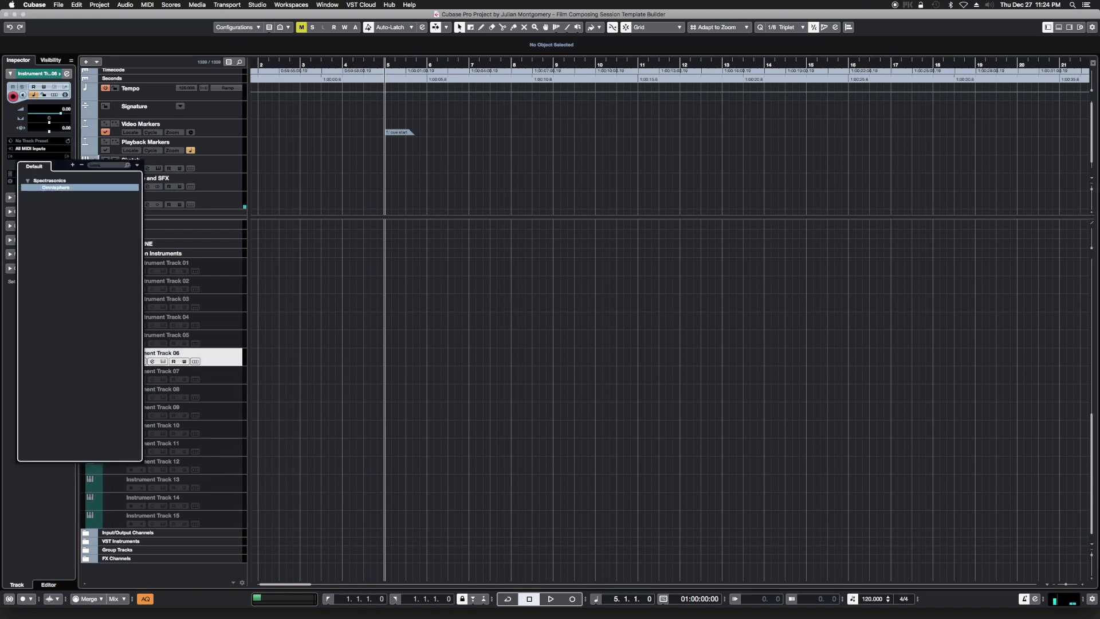
key(Return)
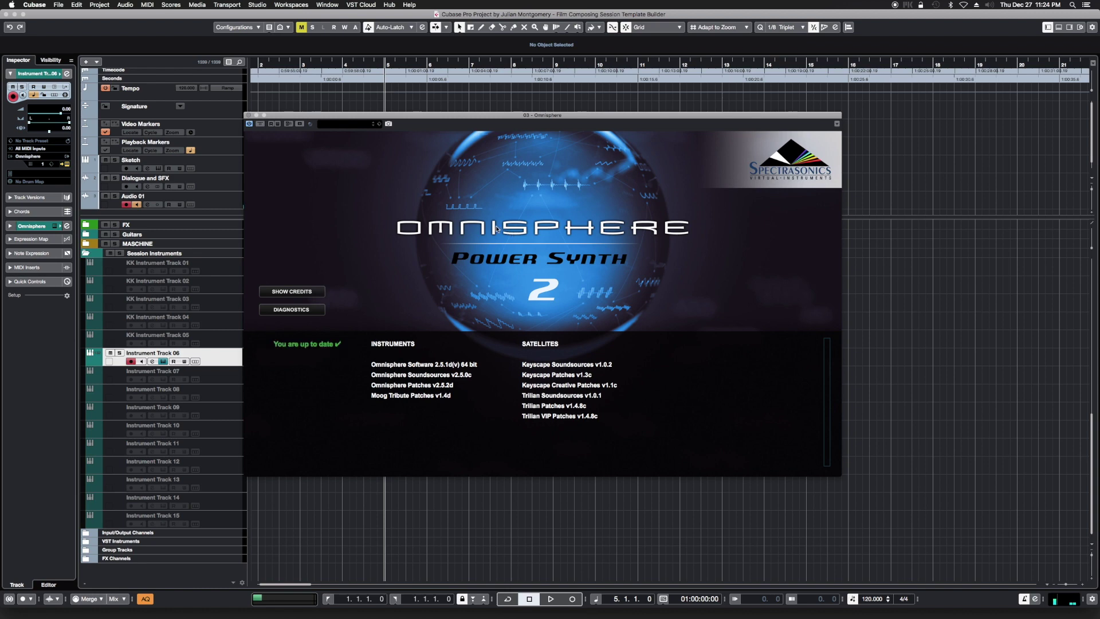
click(496, 228)
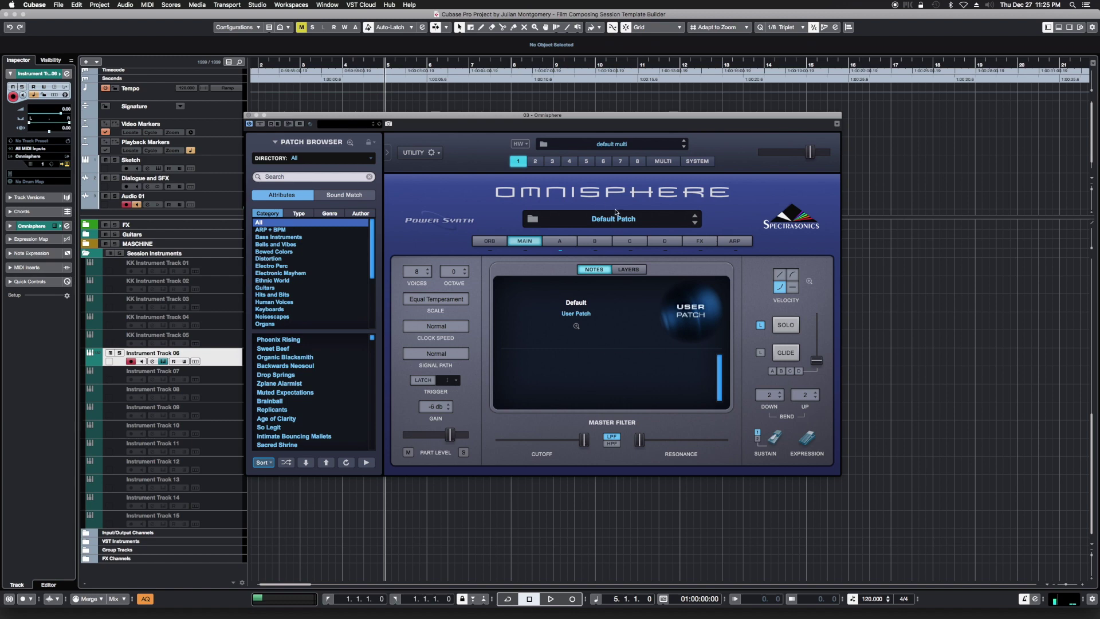
click(248, 117)
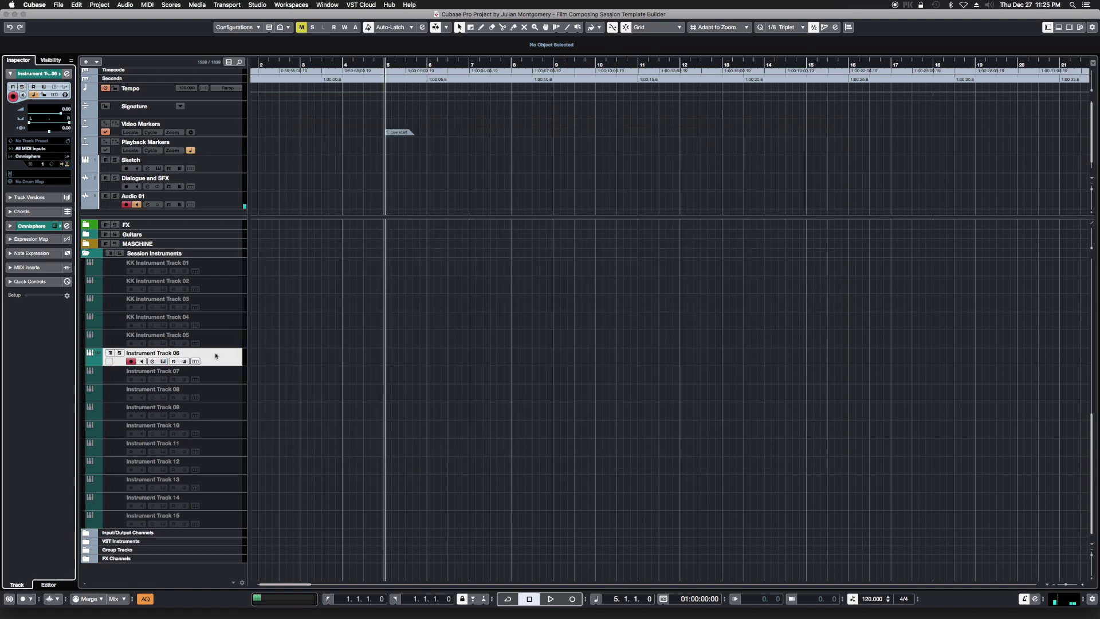
Disable Instrument Track 06 again and collapse the Session Instruments folder
right_click(211, 355)
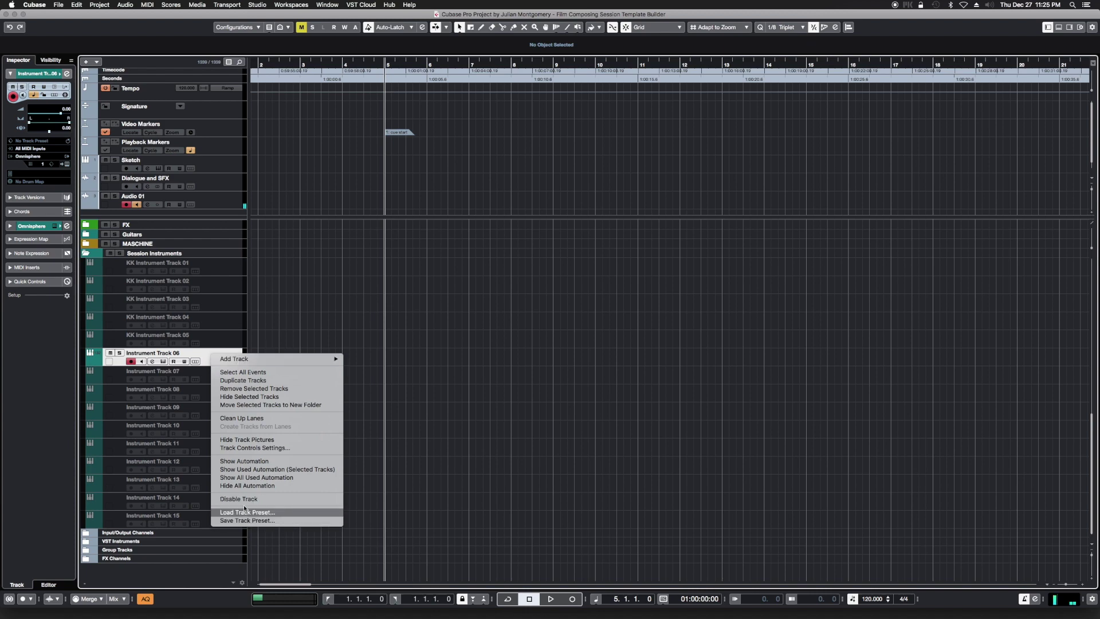
key(Escape)
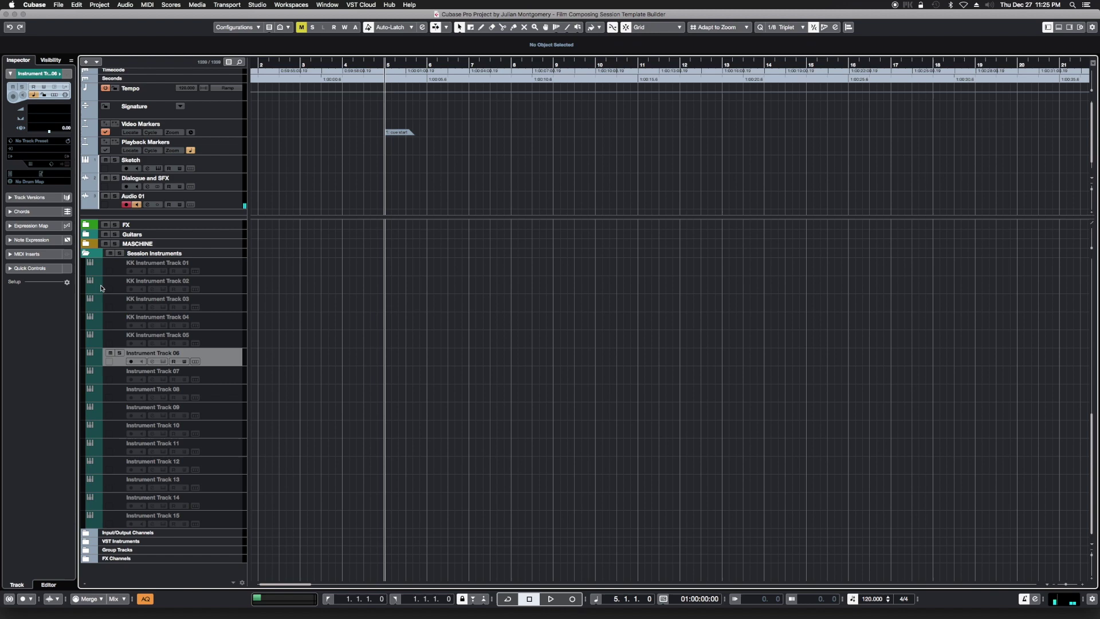
click(86, 253)
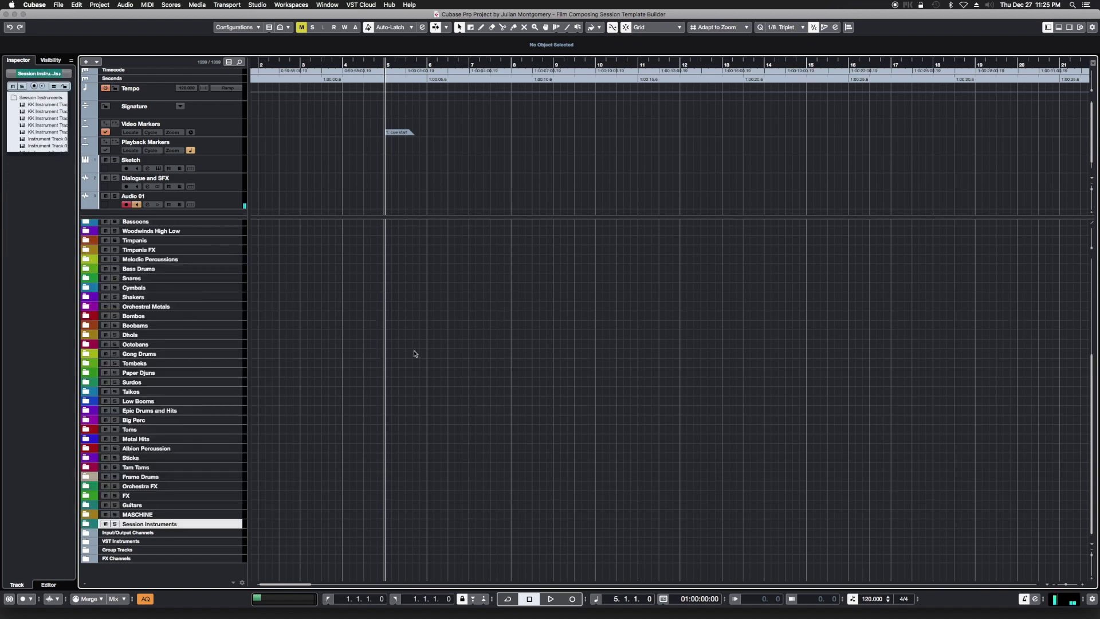
scroll(415, 353, up, 10)
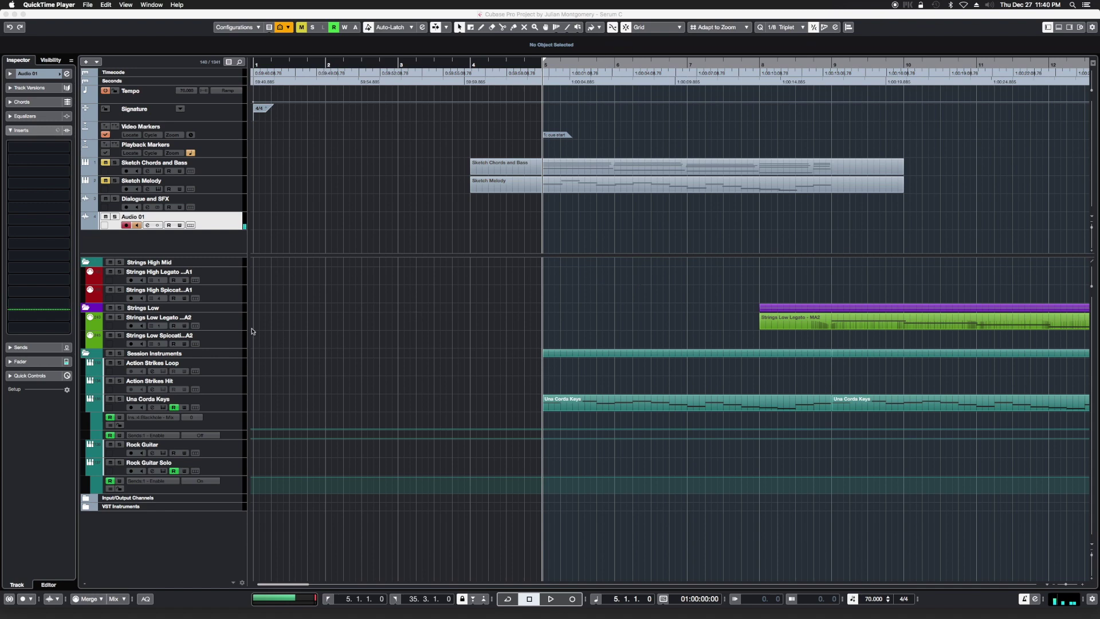
In the Serum C project, select the Strings High Mid folder track and raise the track list divider to just below Audio 01
click(228, 261)
drag(229, 255, 230, 233)
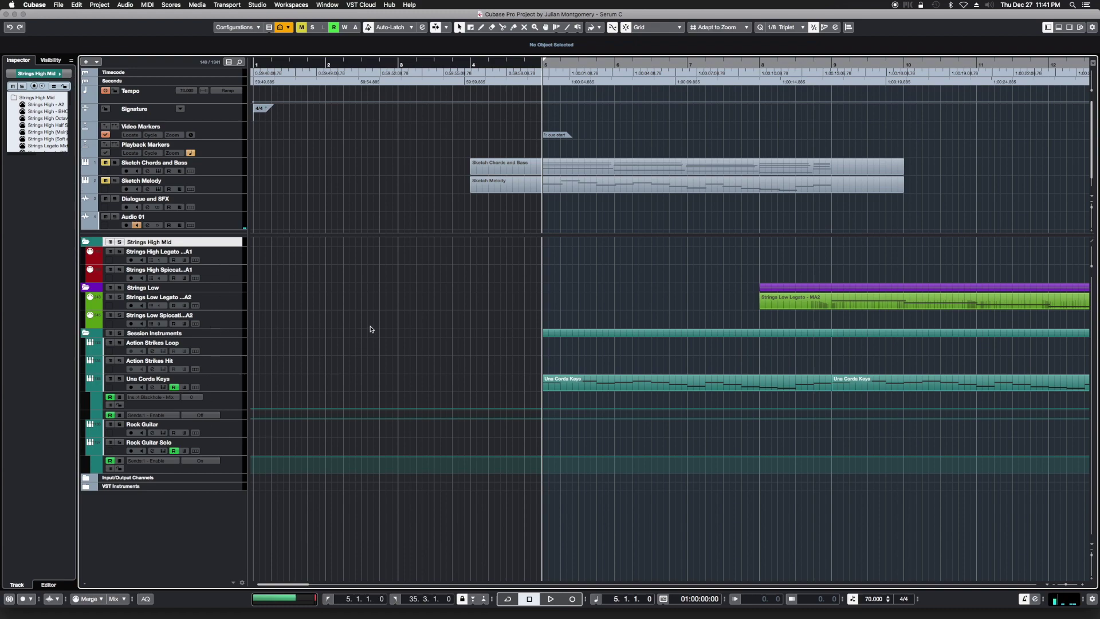
Open the MixConsole, hide its Control Room zone, and hide the Mono In and Mono In 1 (Mic 1 - 1) channels
key(F3)
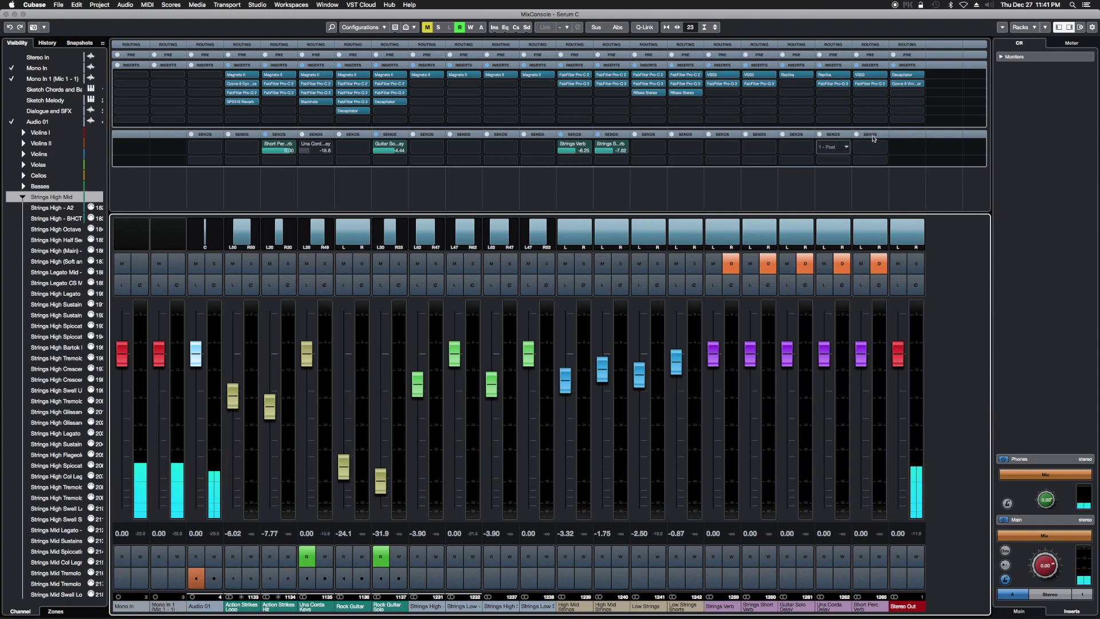
click(1069, 27)
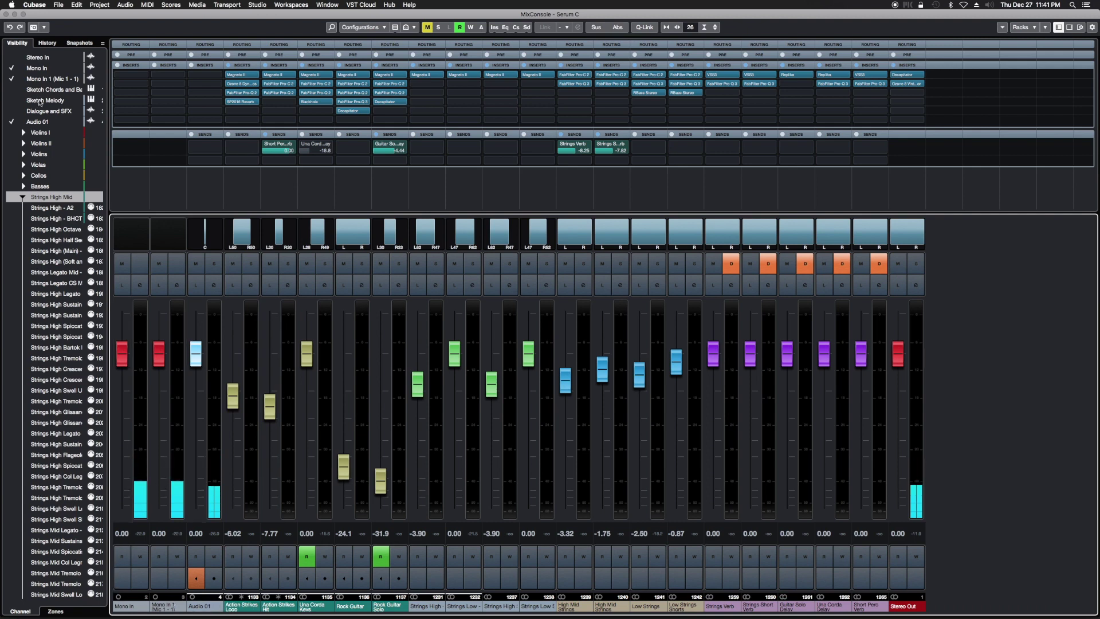
click(12, 69)
click(12, 78)
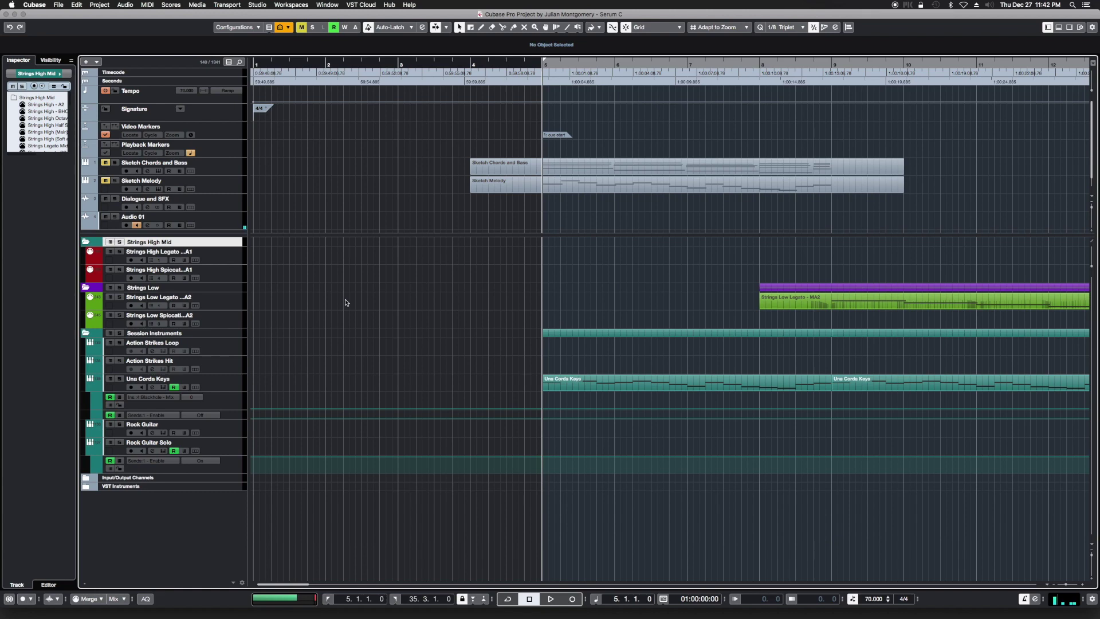
Collapse all folder tracks, show every hidden template track, and return to showing only the tracks in use
click(86, 242)
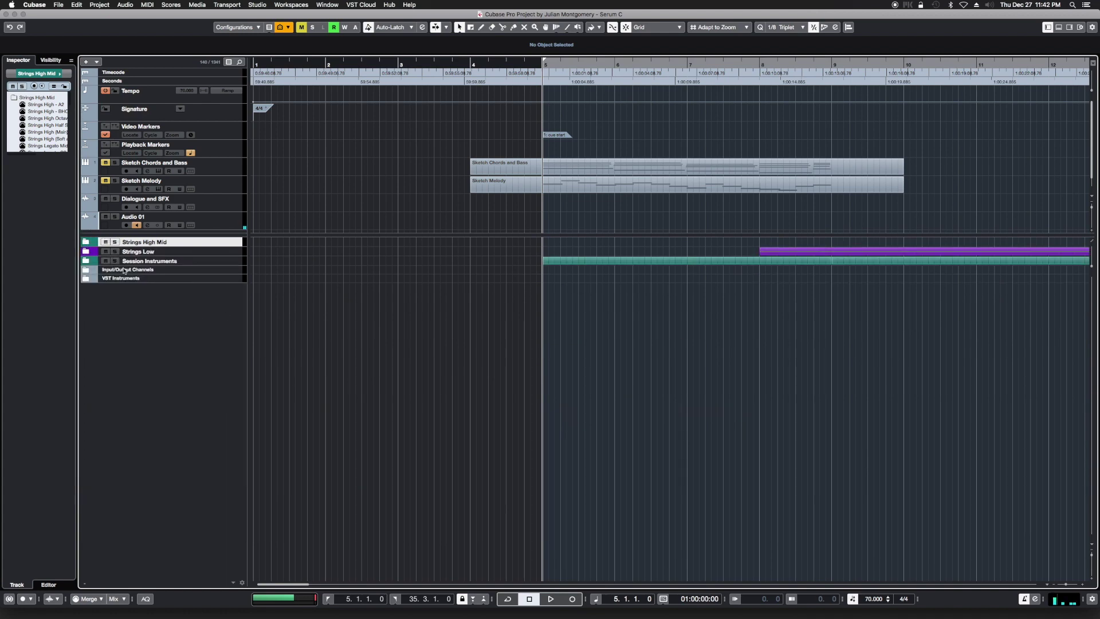
key(ctrl+alt+h)
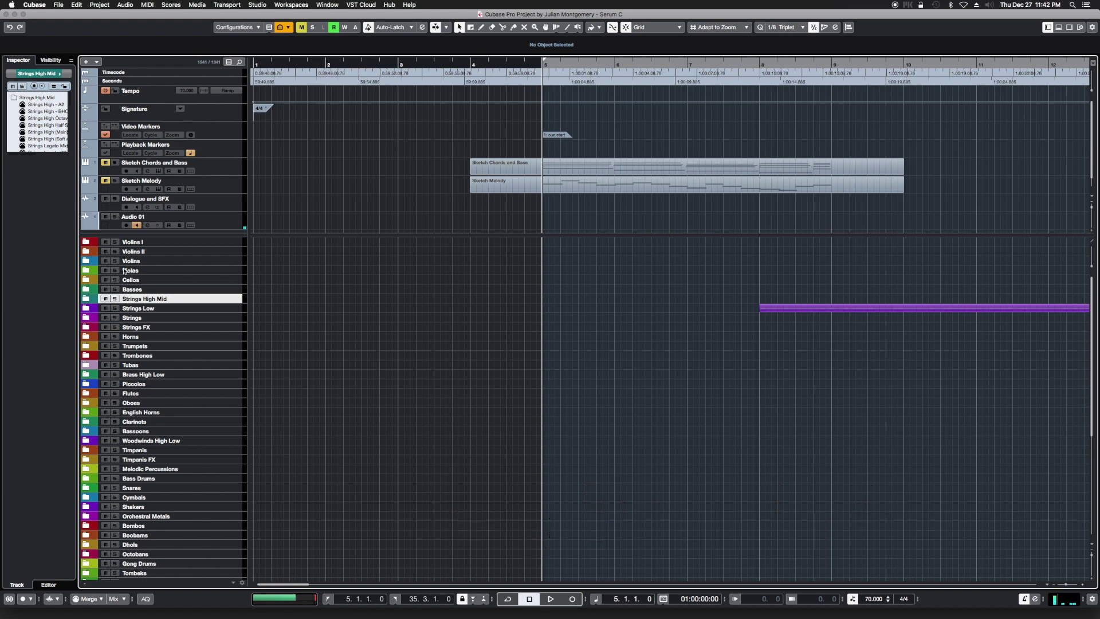
key(ctrl+alt+h)
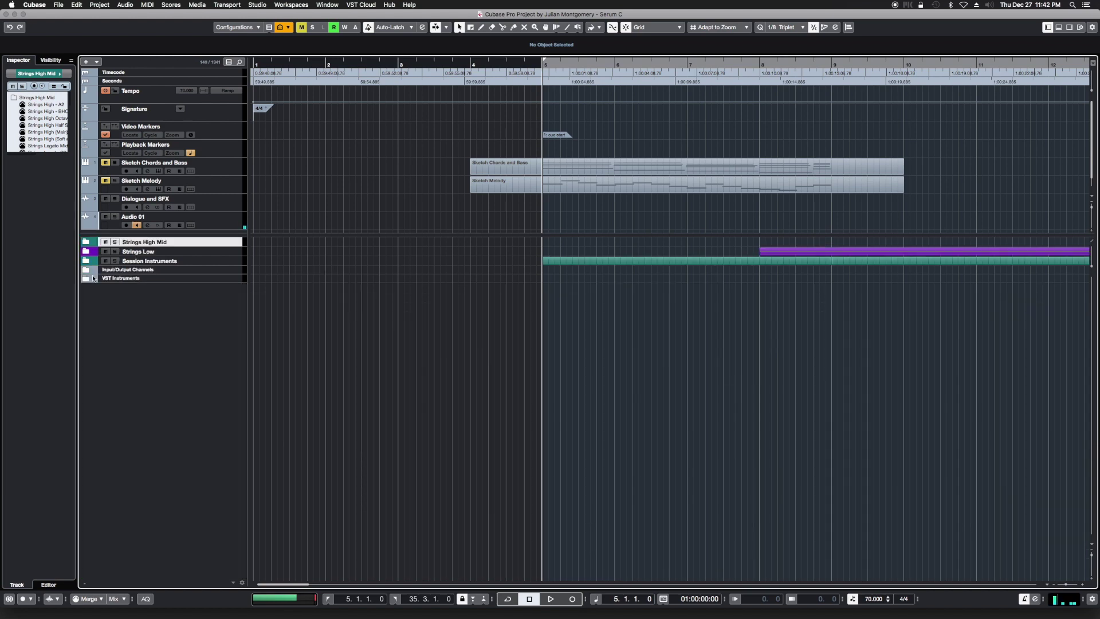
Expand the Strings High Mid, Strings Low and Session Instruments folders to show their tracks
click(86, 242)
click(88, 289)
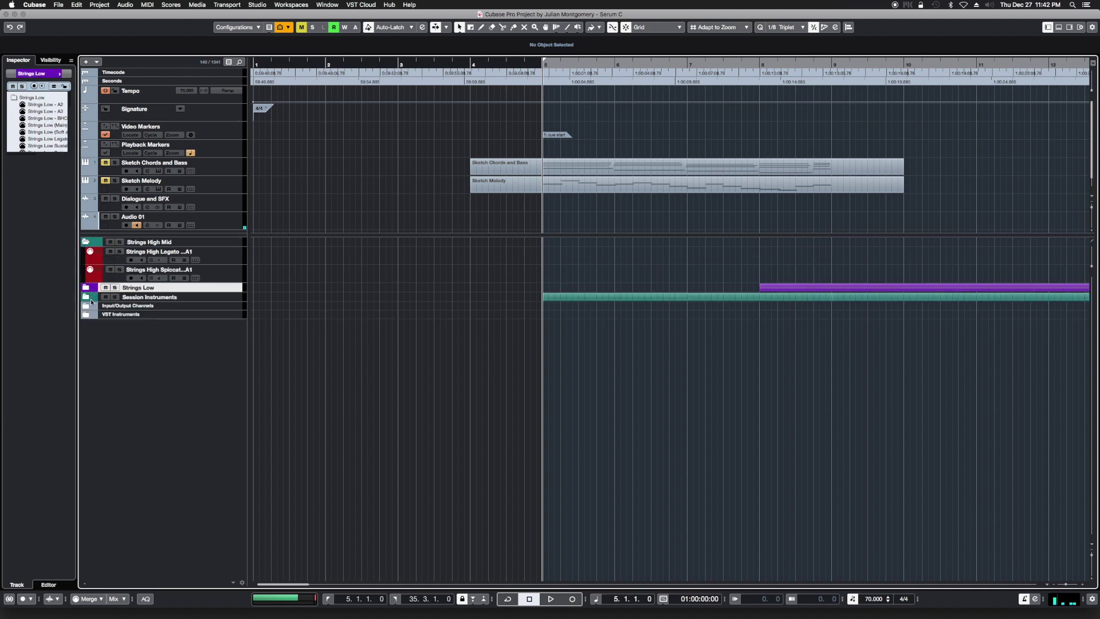
click(86, 288)
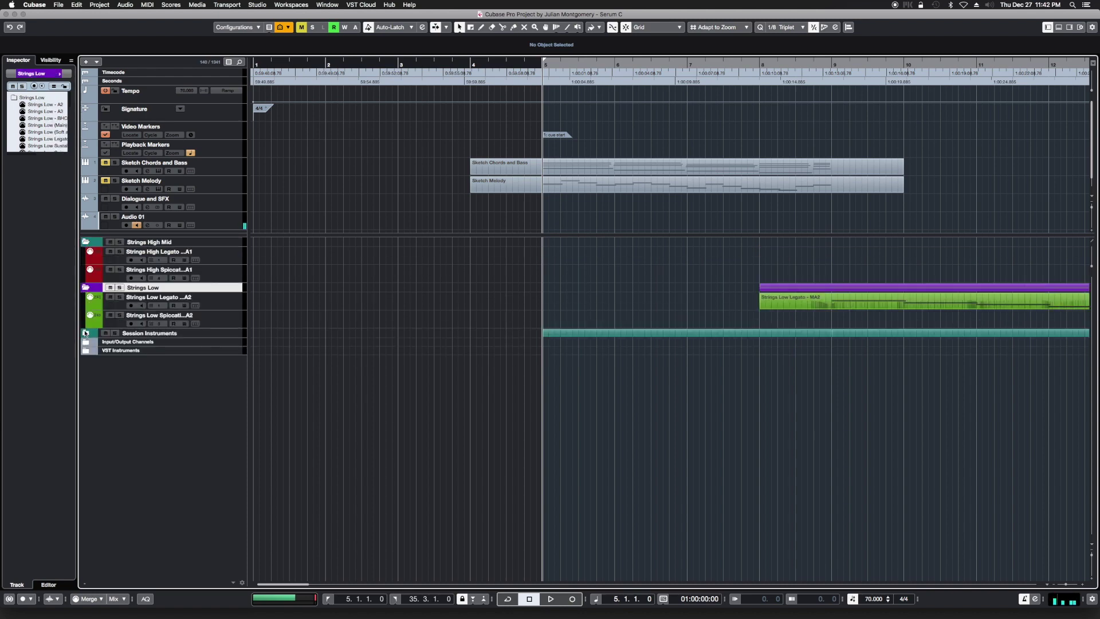
click(85, 332)
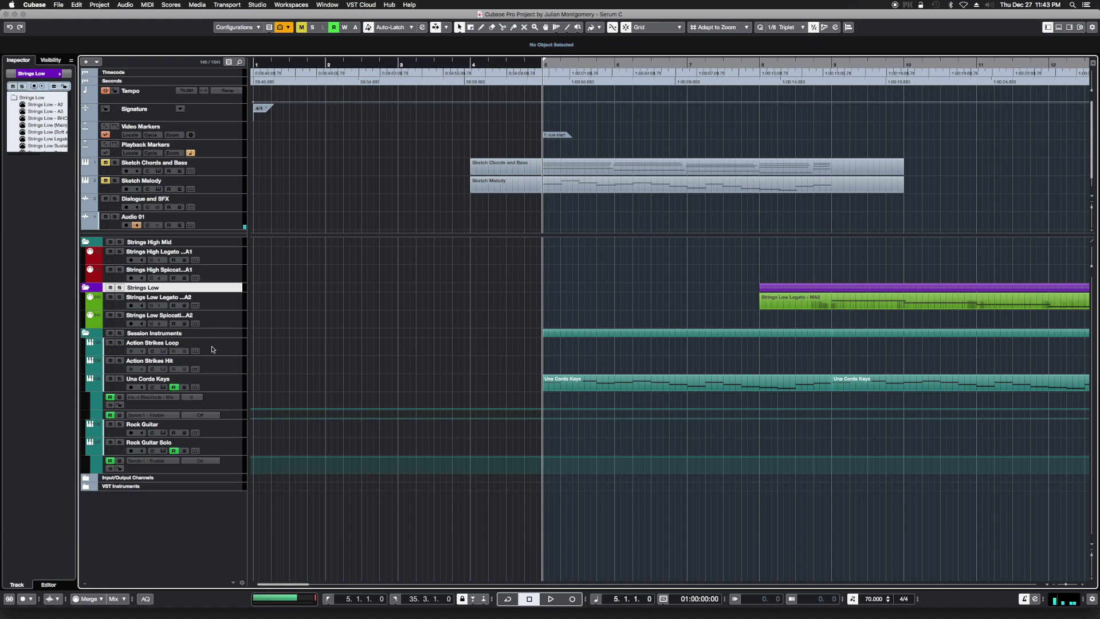
Look through the cue's arrangement, play it from bar 20, and stop playback after the strings end
scroll(388, 357, right, 2)
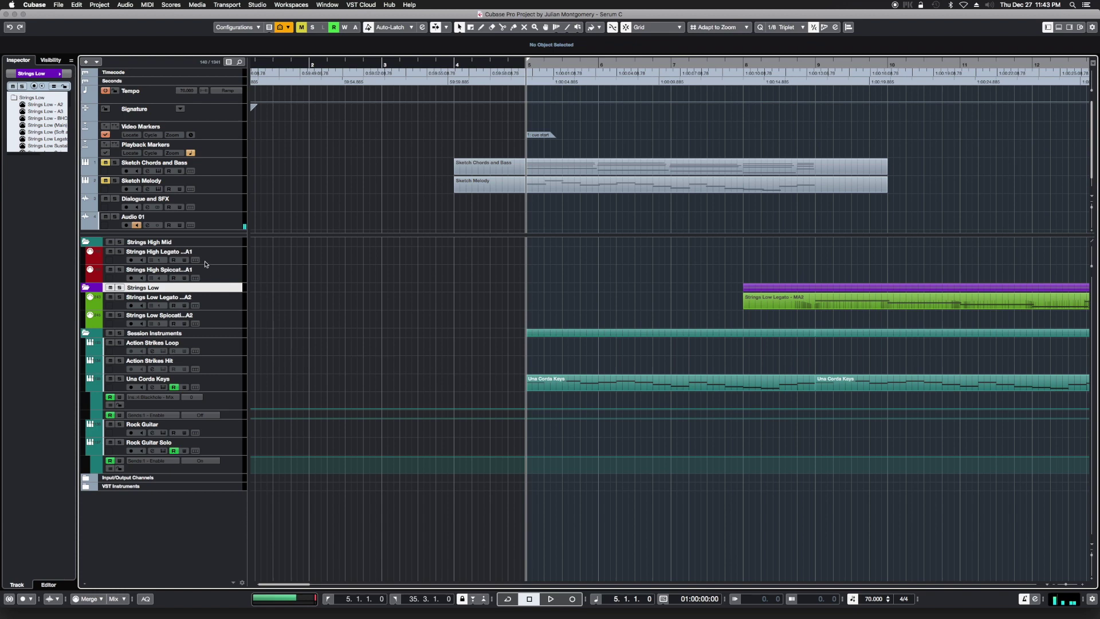
scroll(403, 355, right, 10)
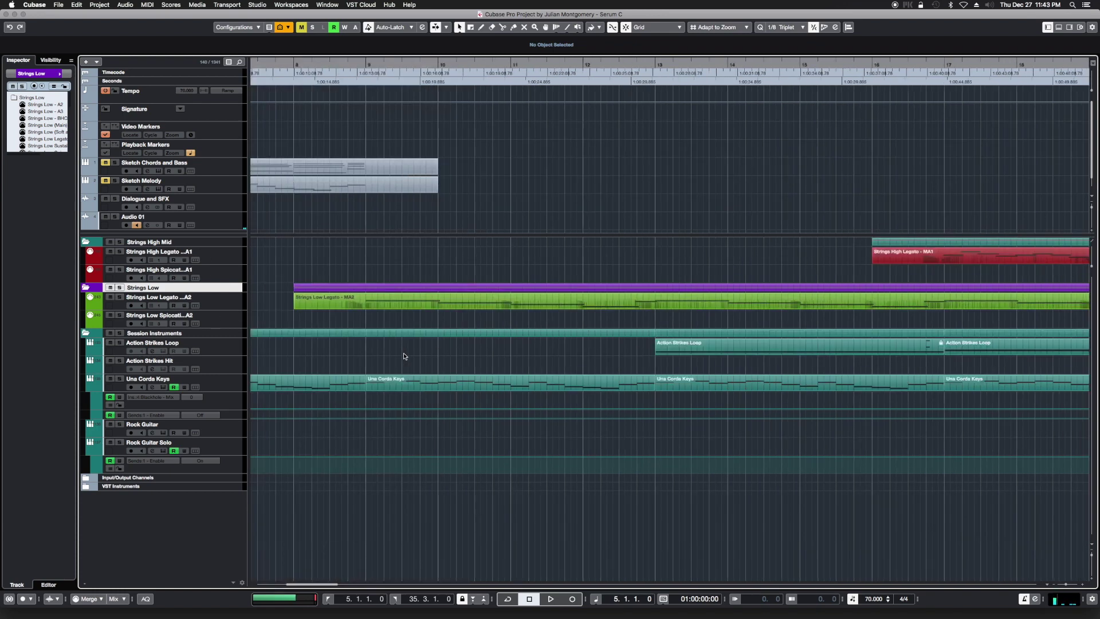
scroll(403, 356, right, 3)
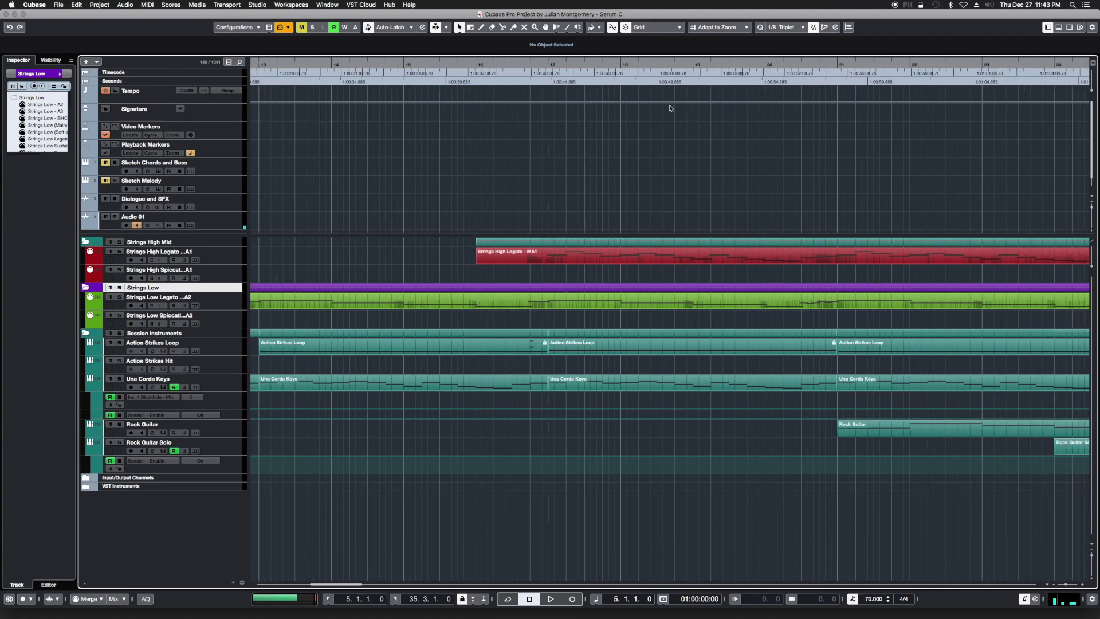
click(766, 64)
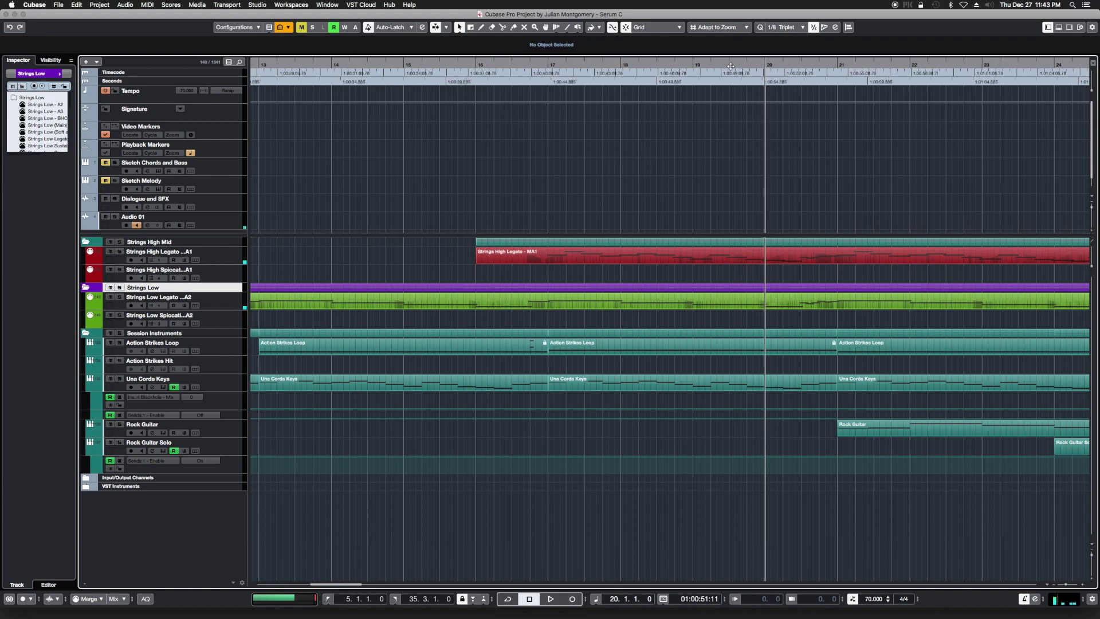
key(space)
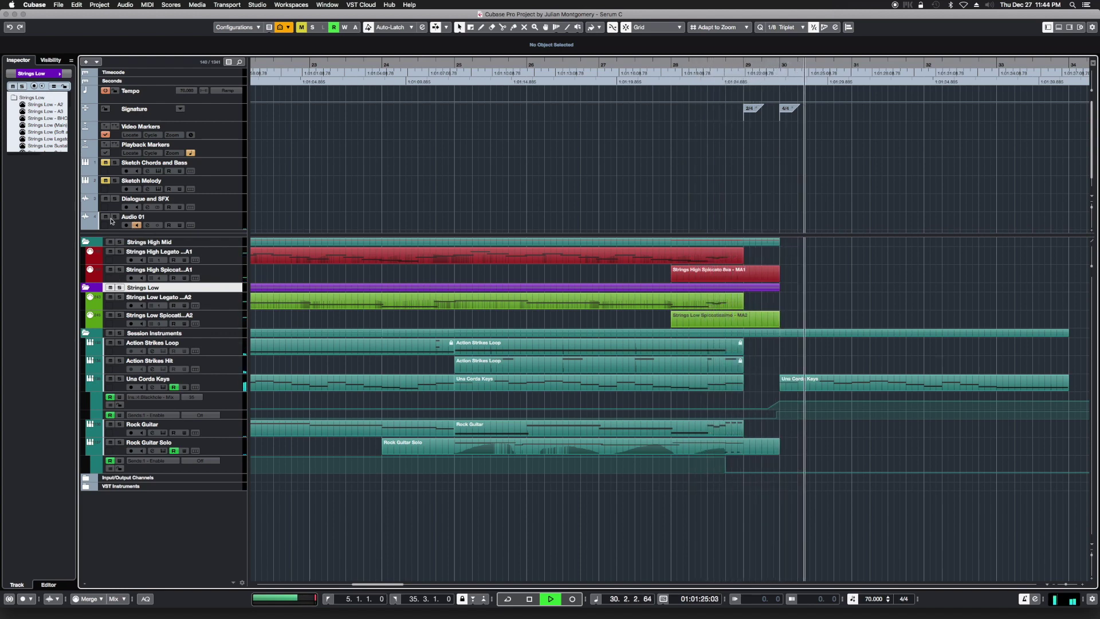
key(space)
Record-enable the Audio 01 track and leave it unmuted
click(106, 220)
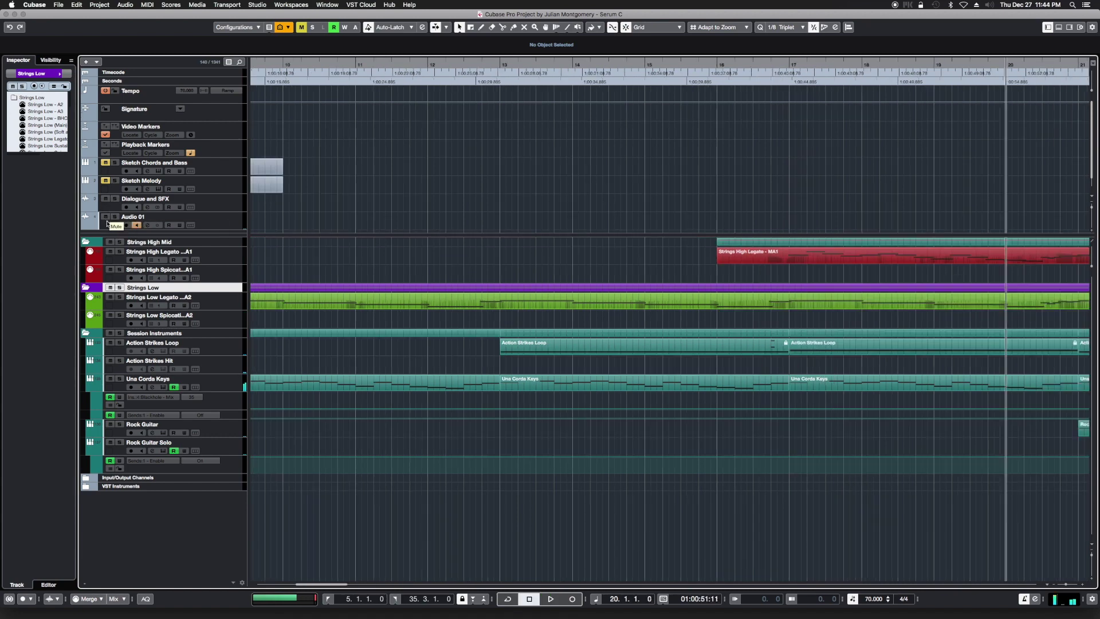
click(105, 217)
click(126, 225)
scroll(376, 337, right, 10)
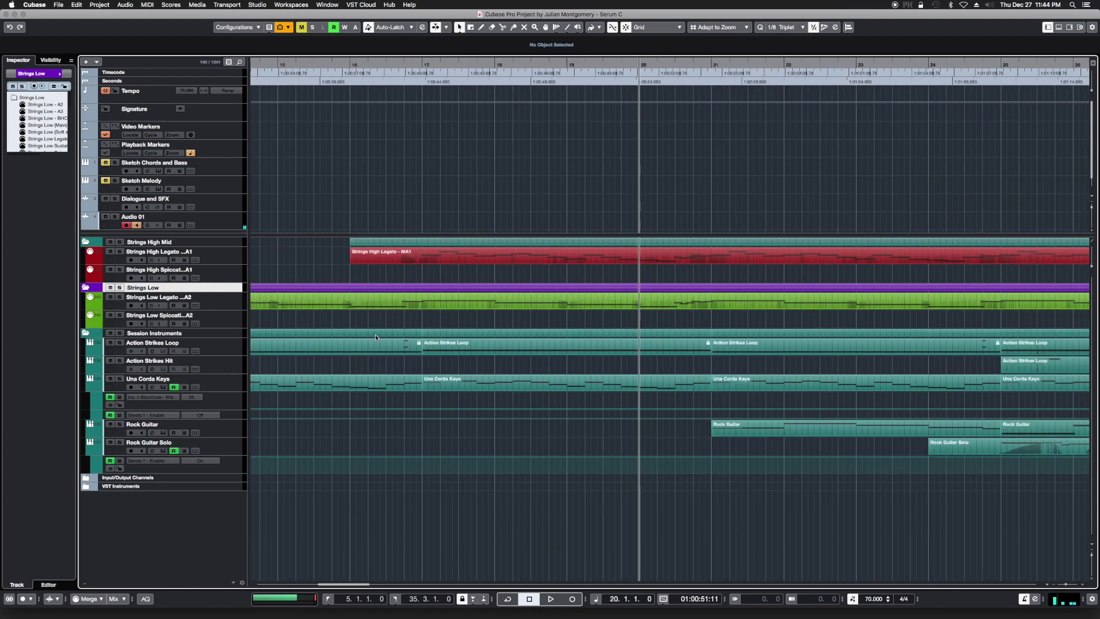
scroll(376, 337, right, 4)
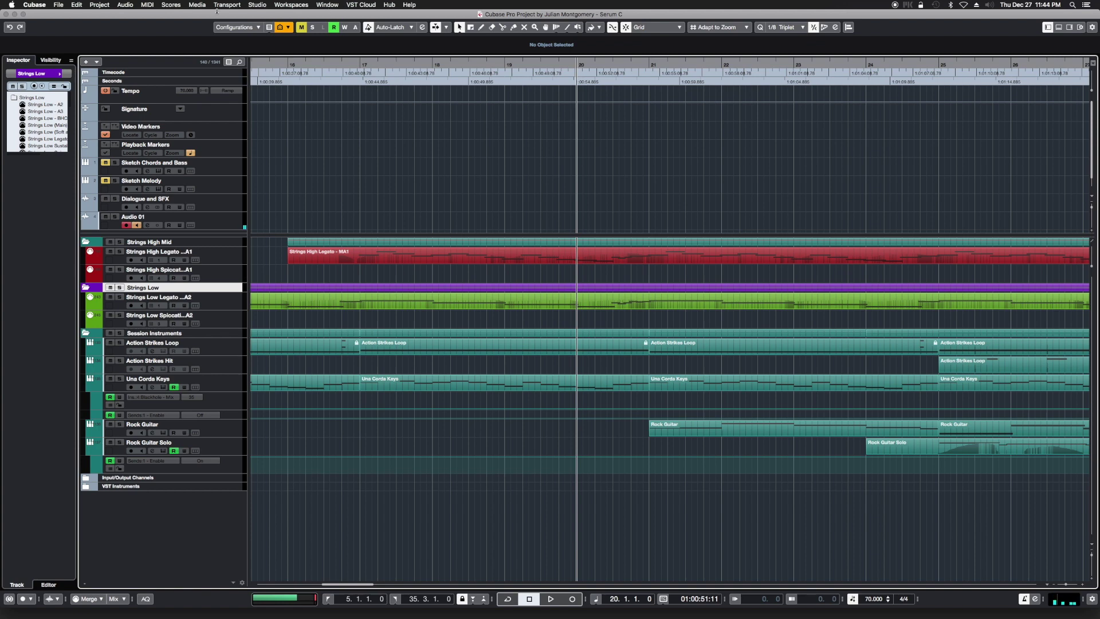
Open the Steinberg Hub and show the saved project templates in the More category
click(62, 7)
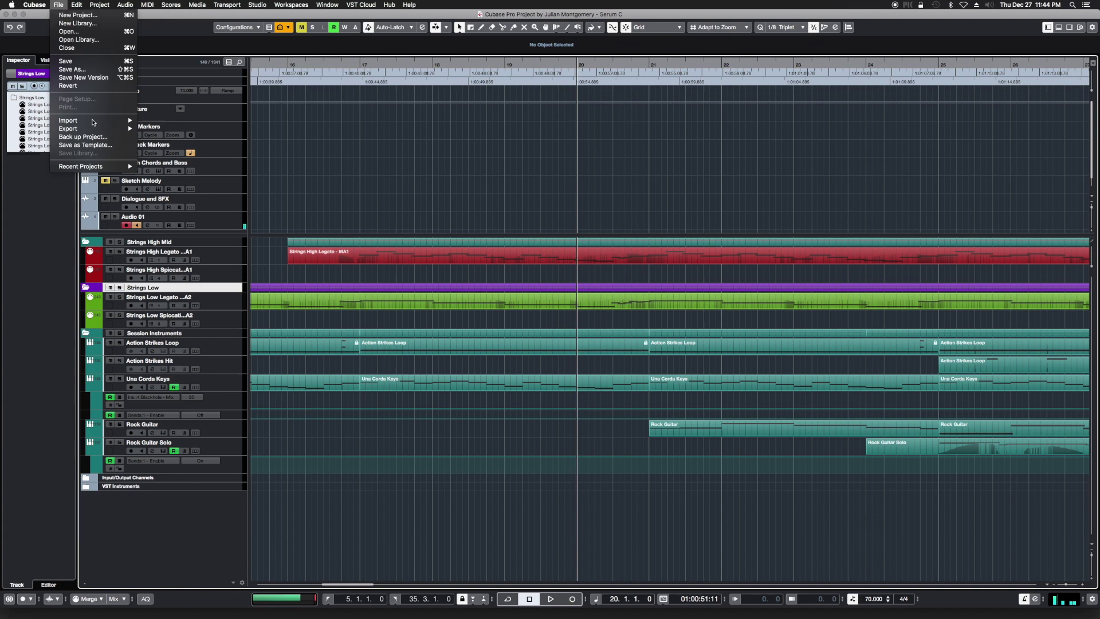
click(58, 6)
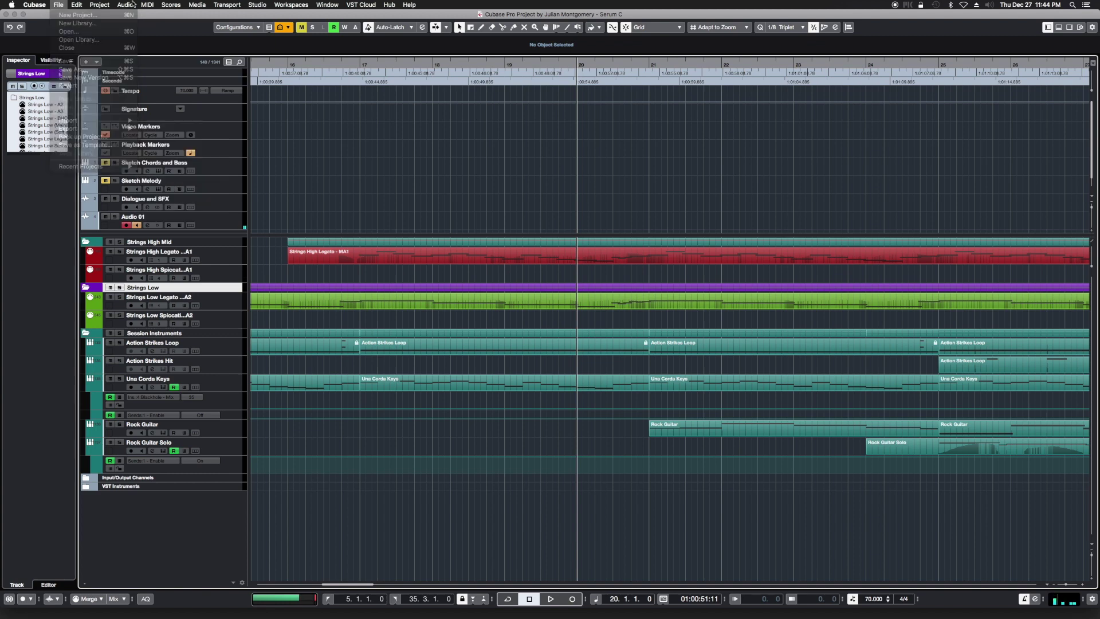
click(328, 6)
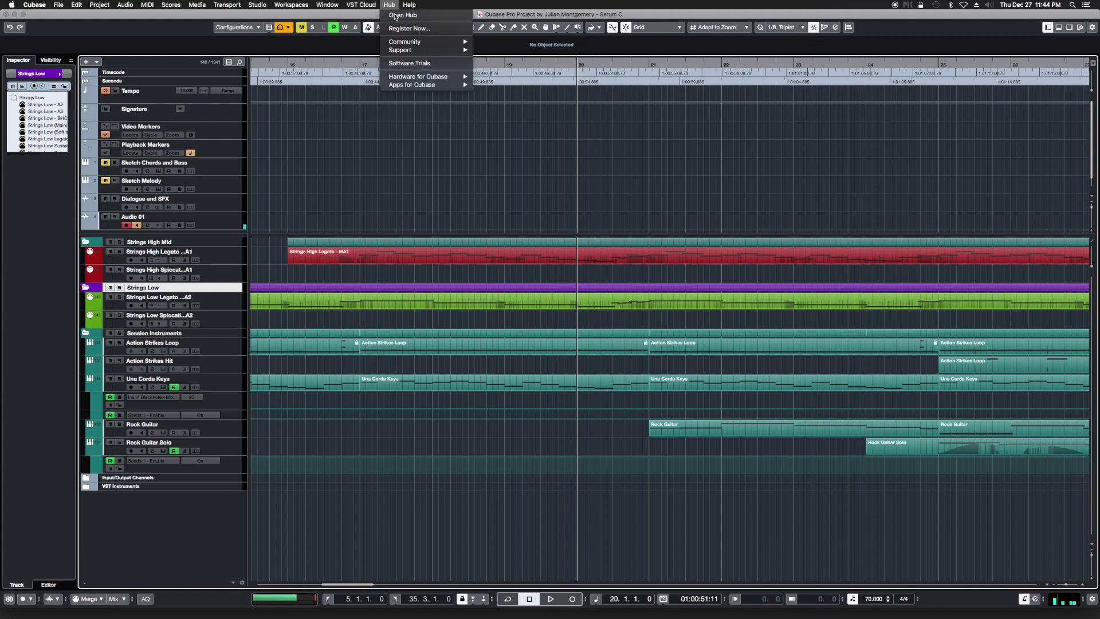
click(395, 16)
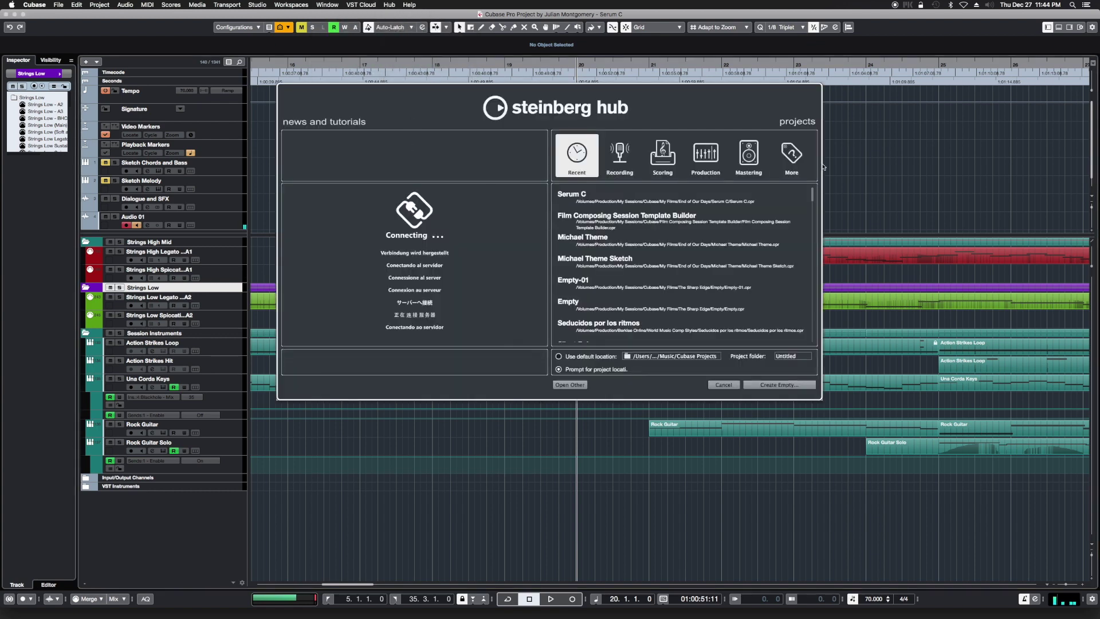
click(791, 159)
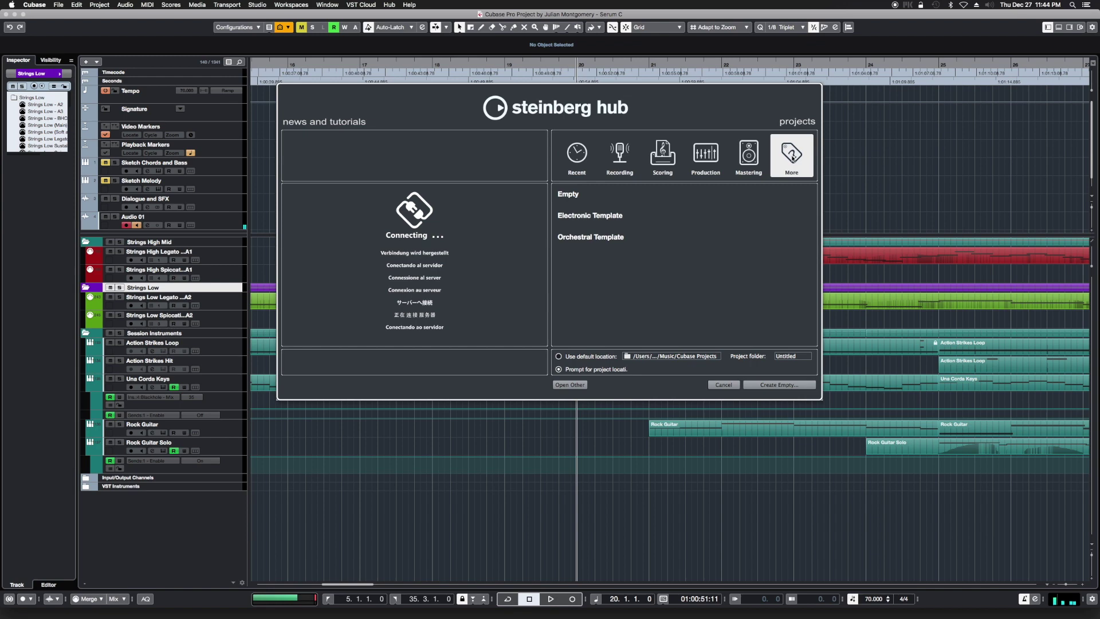
Highlight the Orchestral Template and Electronic Template entries in turn, and close the hub without creating a project
click(583, 240)
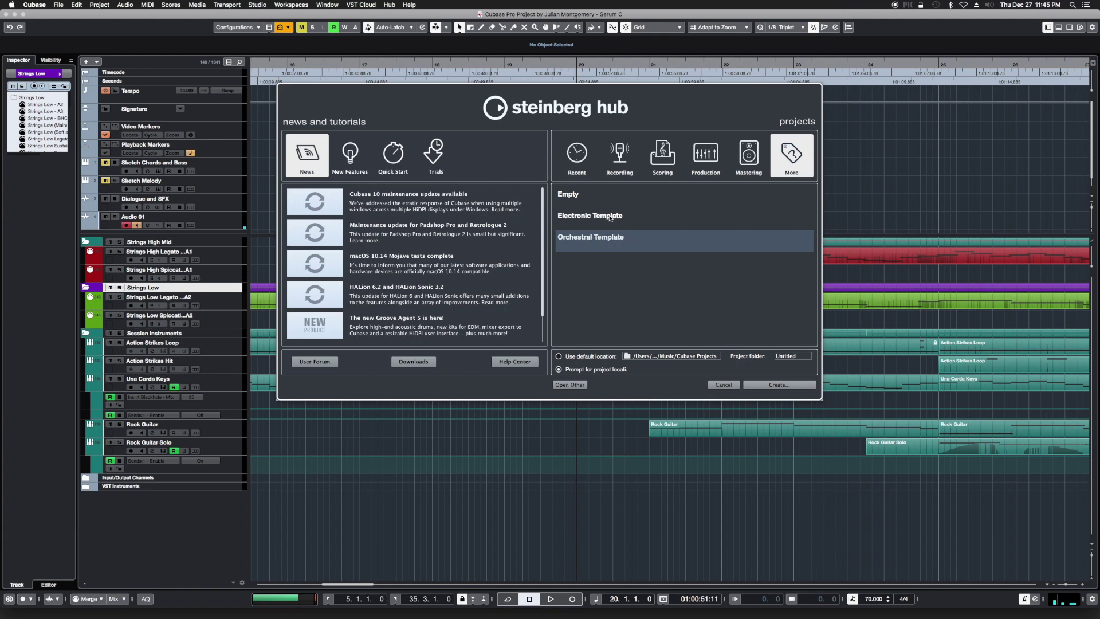
click(597, 217)
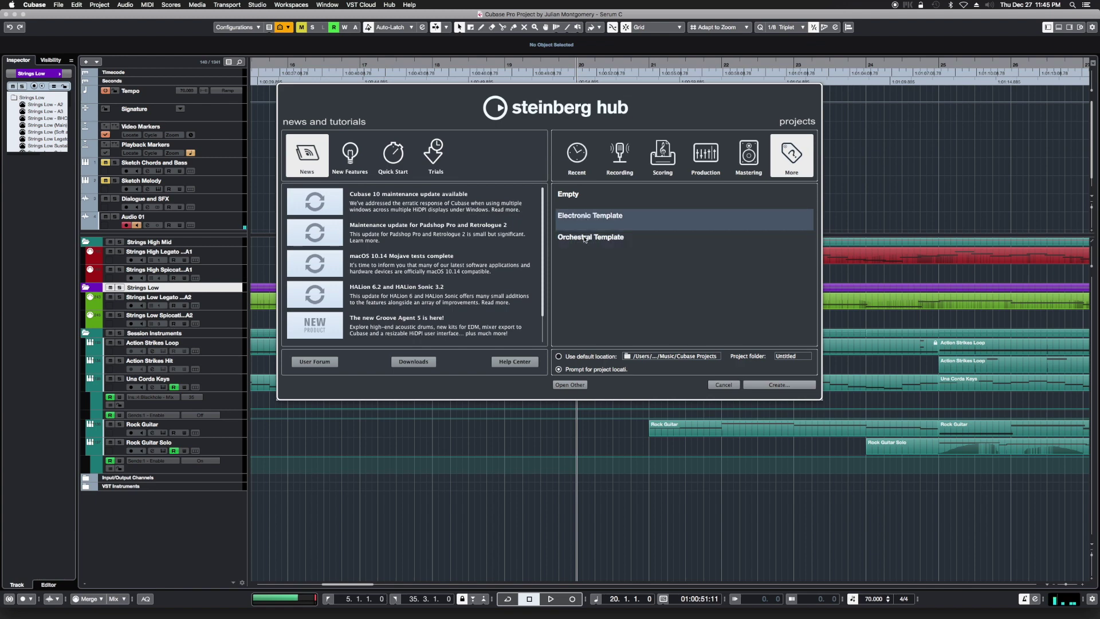
click(585, 239)
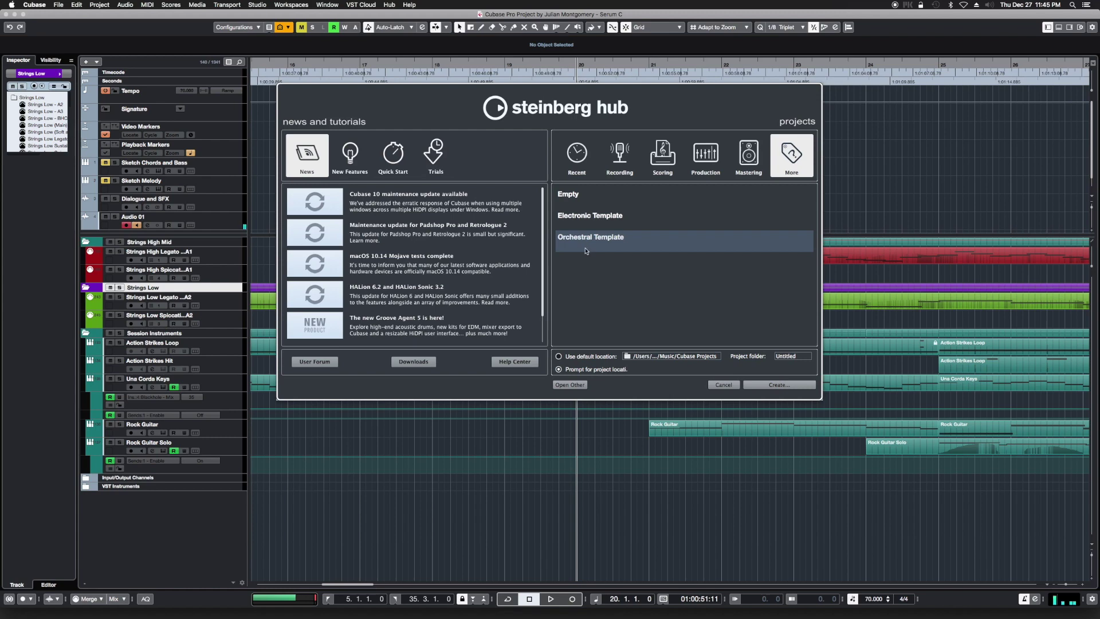
click(724, 384)
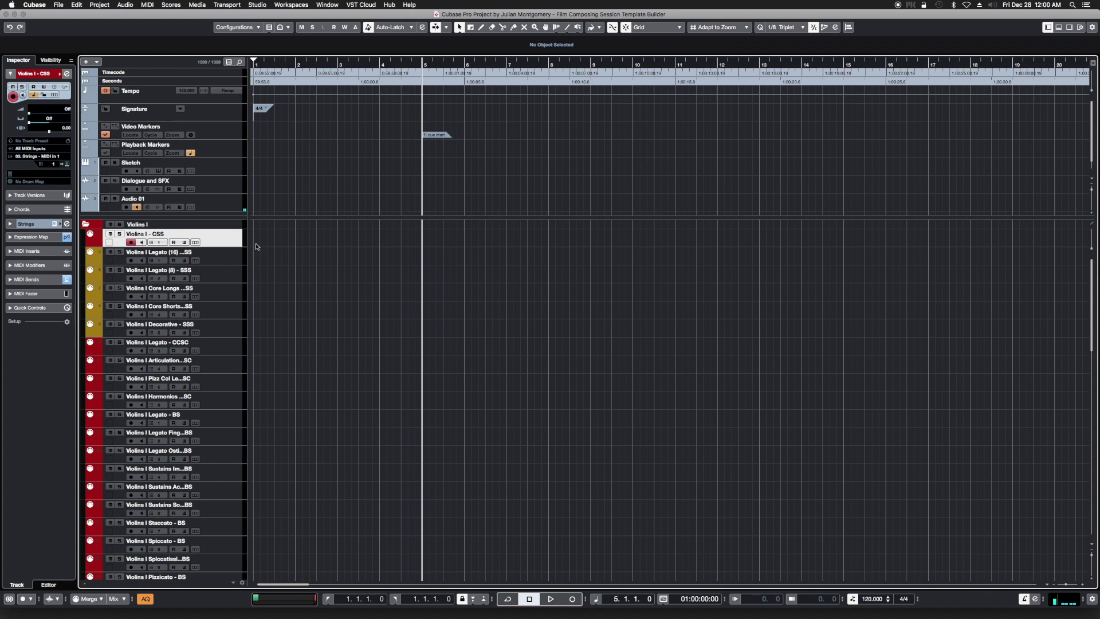
Collapse the Violins I folder and expand the Horns folder to show its tracks
click(86, 225)
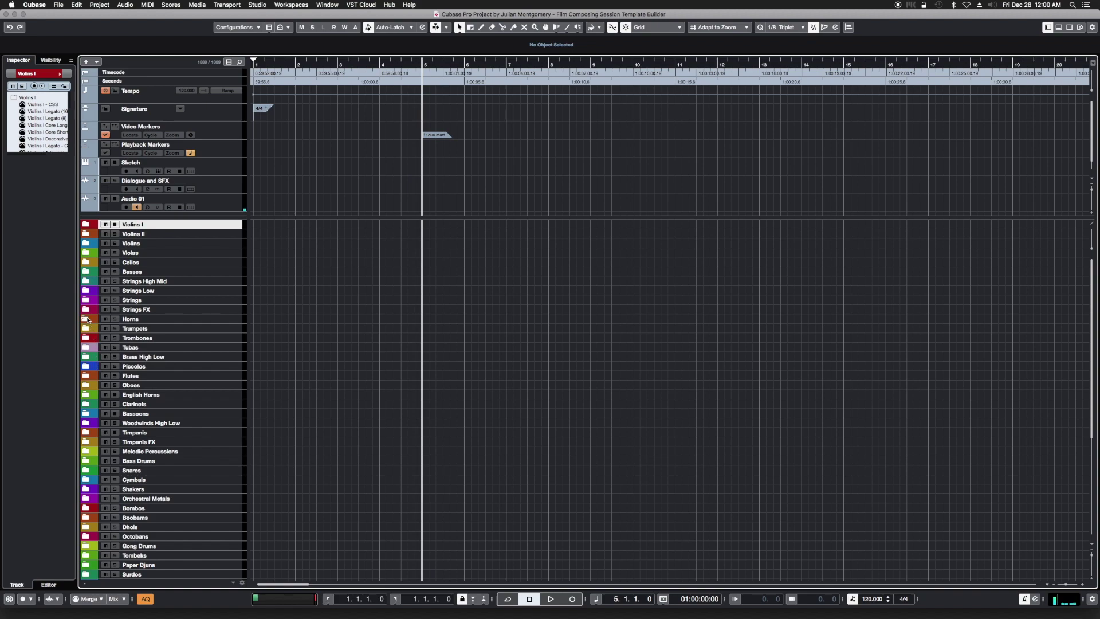
click(85, 319)
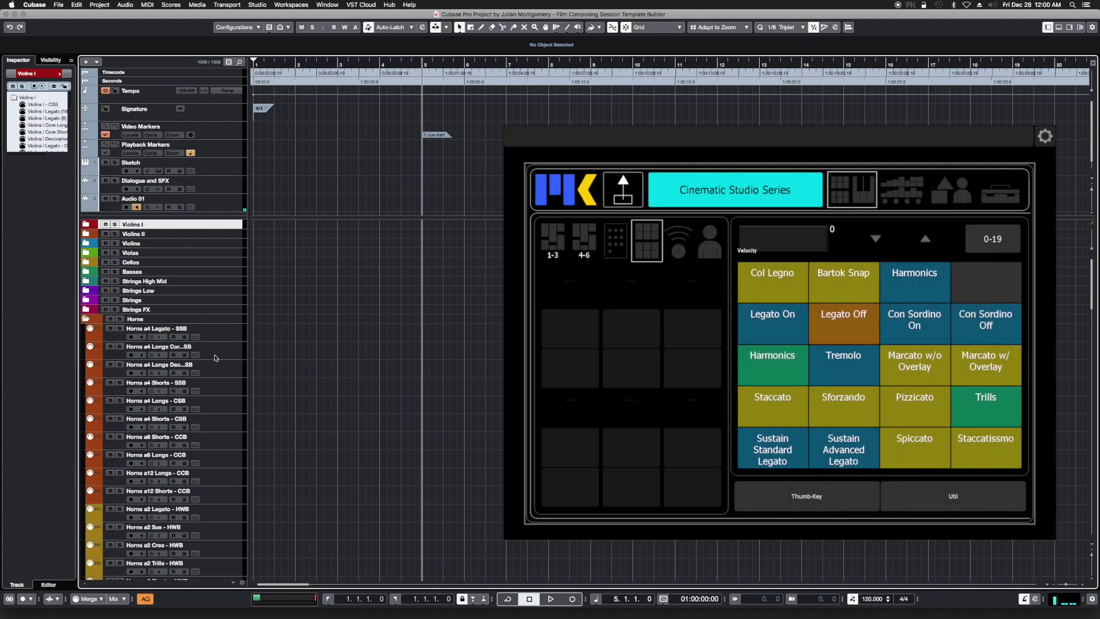
scroll(265, 437, down, 2)
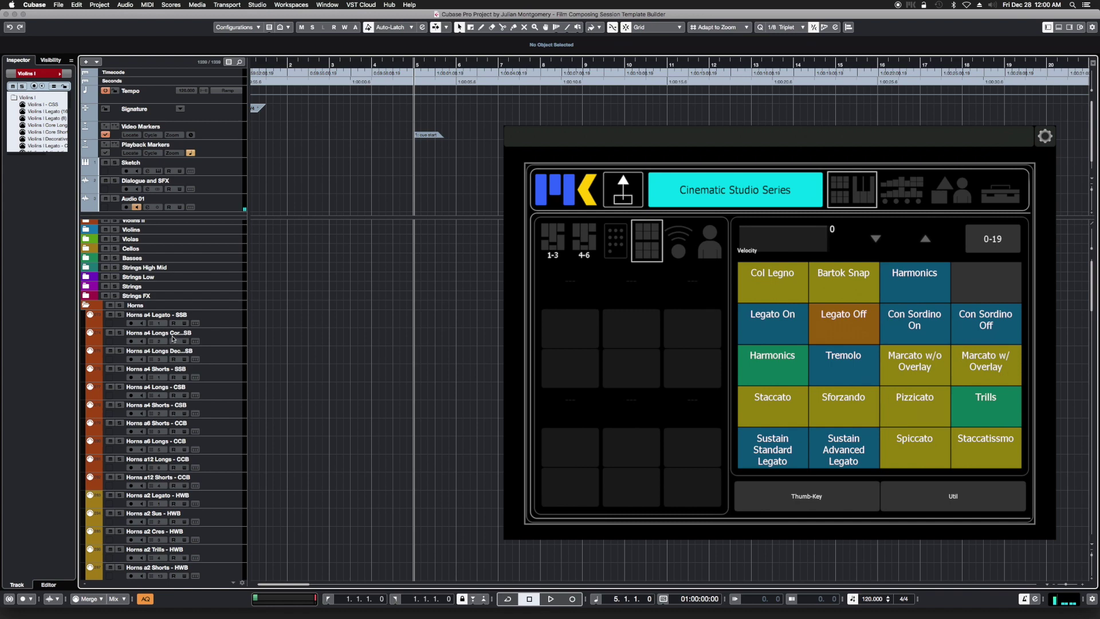
Switch between the Horns a4 Longs - CSB and Horns a4 Longs Core - SSB tracks to compare their controller layouts, ending on CSB
click(227, 393)
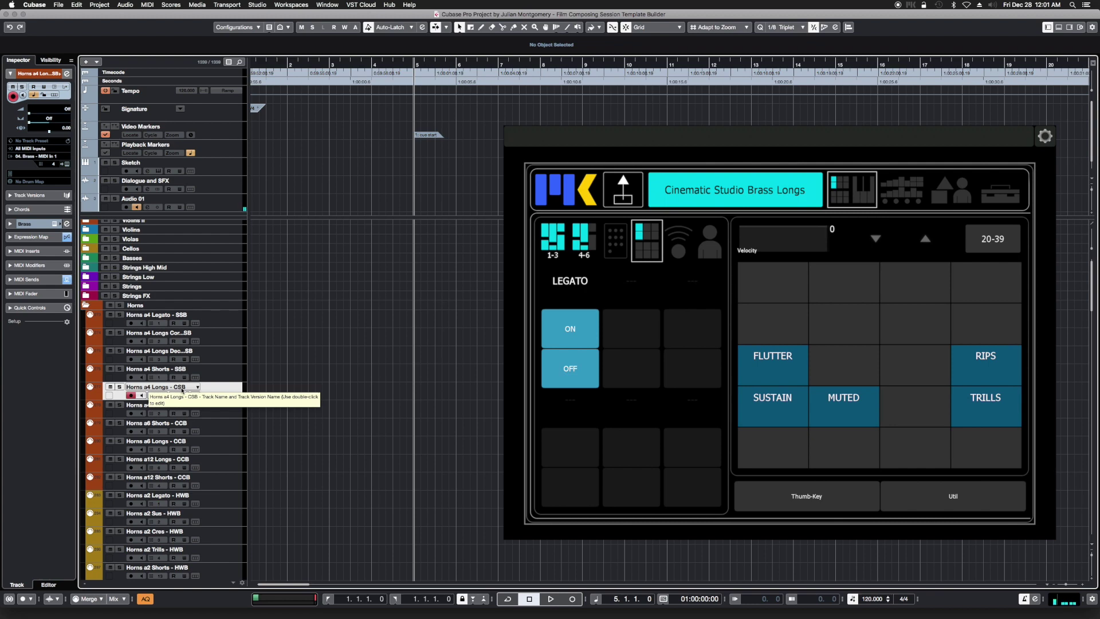
click(216, 340)
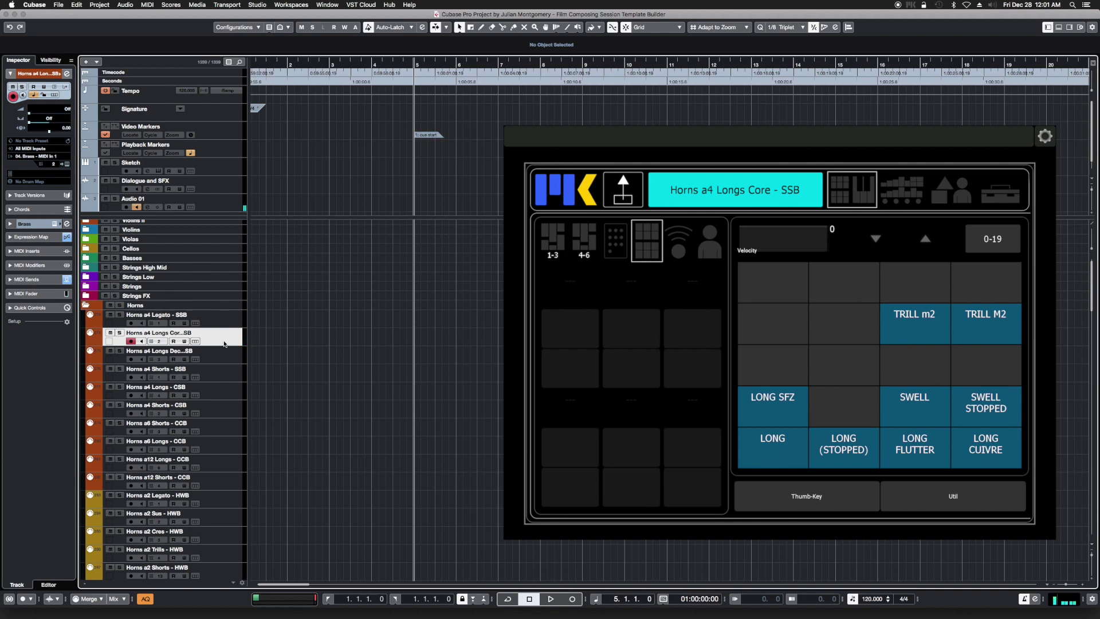
click(213, 391)
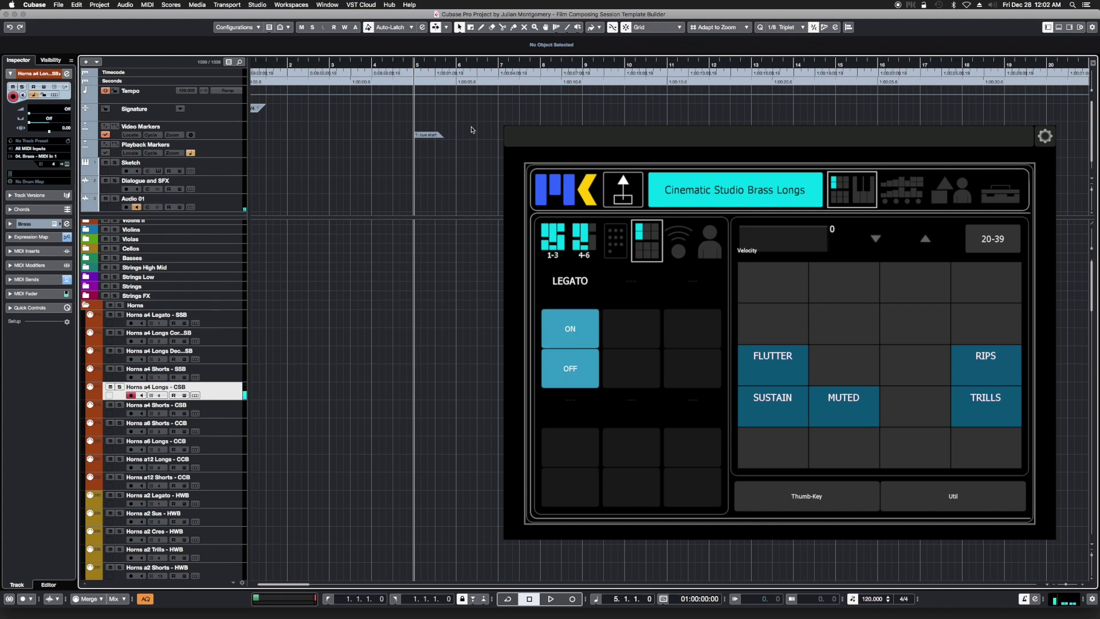
Switch to Vienna Ensemble Pro, show the Brass instance's Kontakt horns, collapse the Horns a4 Legato instrument, and turn off Legato in CSB 4 Horns
key(ctrl+Right)
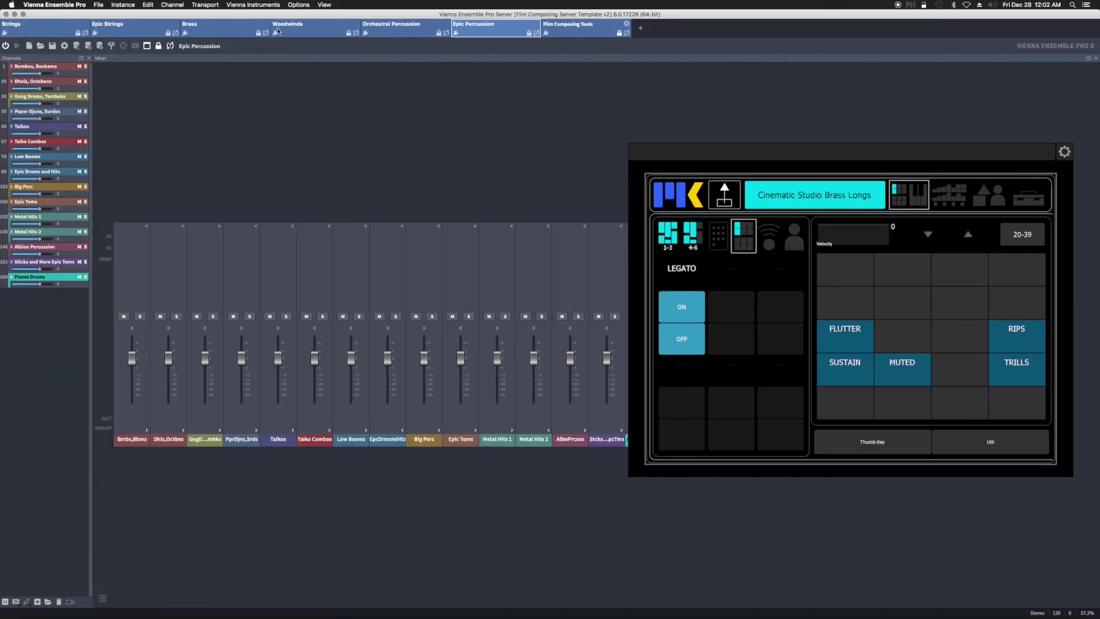
click(227, 34)
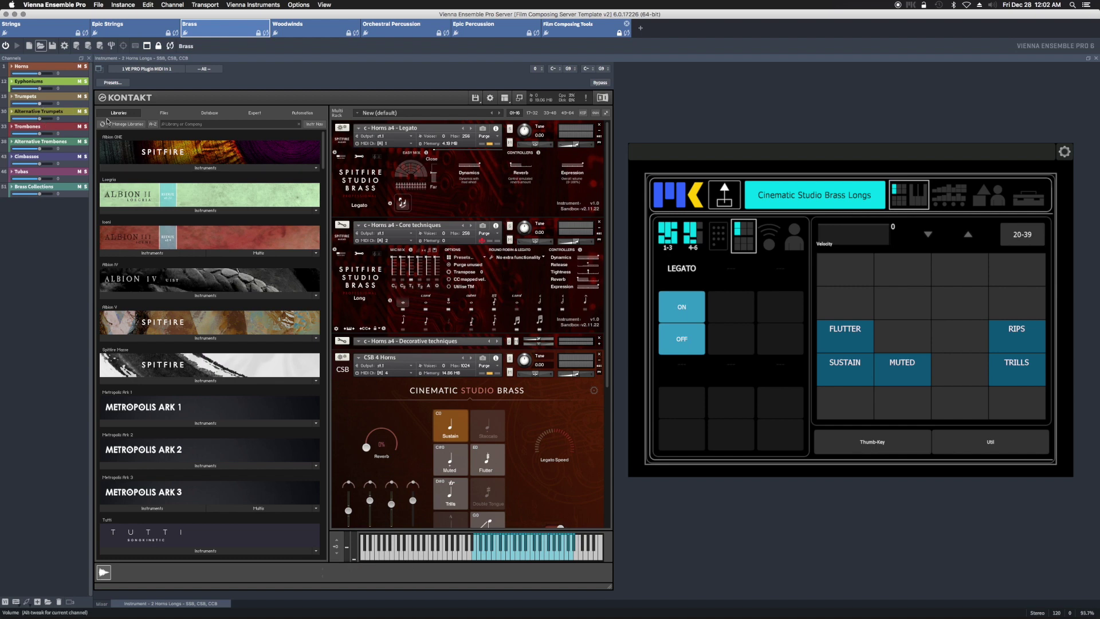
click(597, 132)
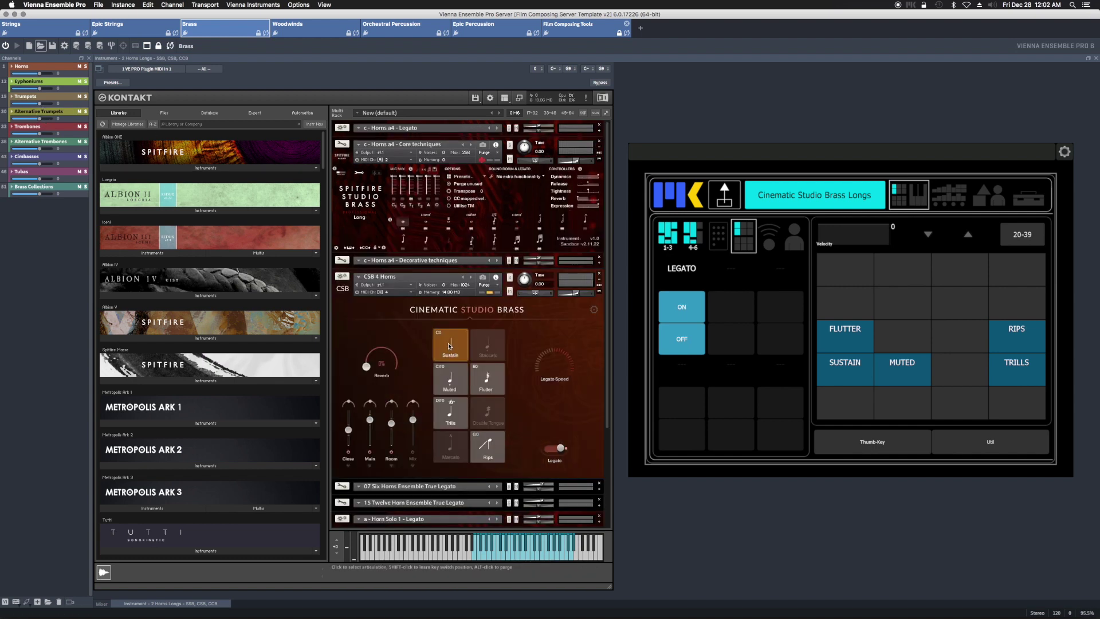
click(564, 455)
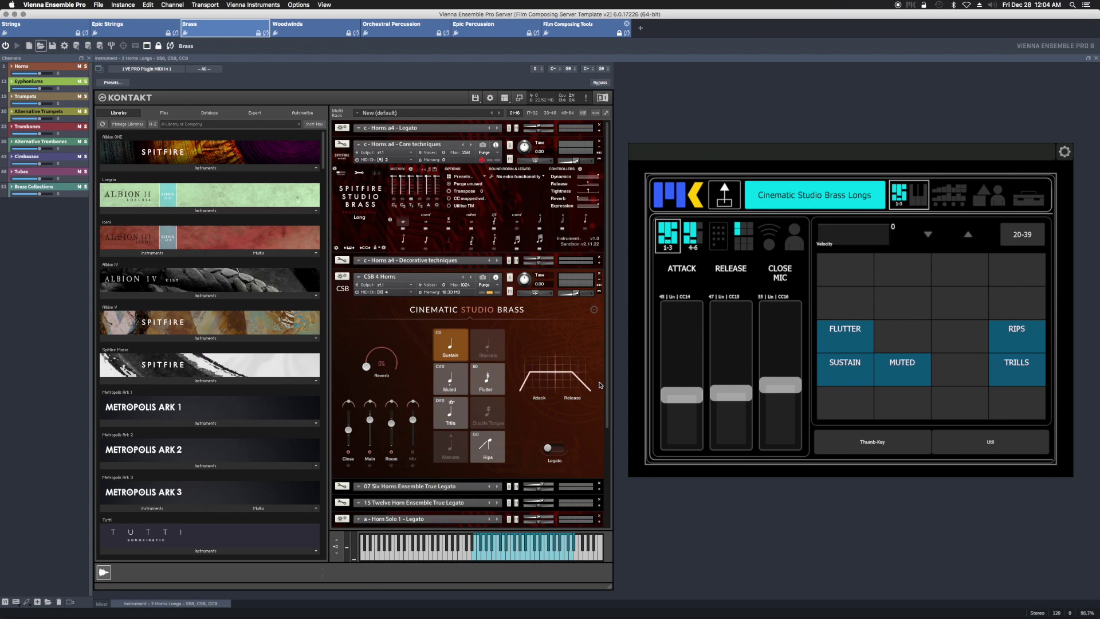
Return to the Cubase project window and draw a MIDI part from bar 5 to about 7.4 on the Horns a4 Longs - CSB track
key(ctrl+Left)
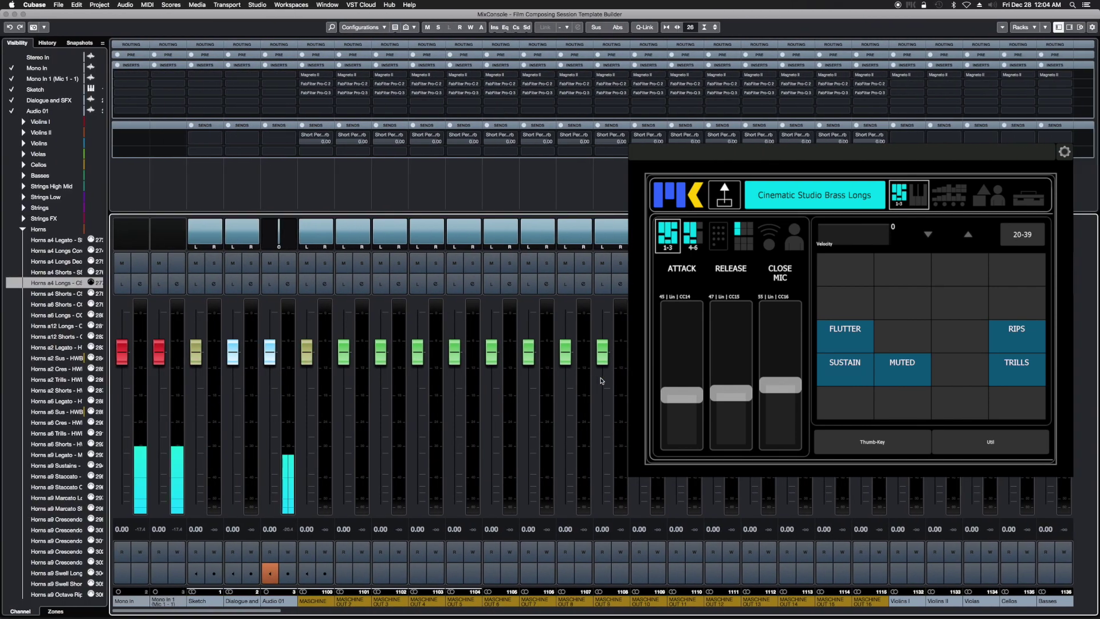
key(ctrl+Left)
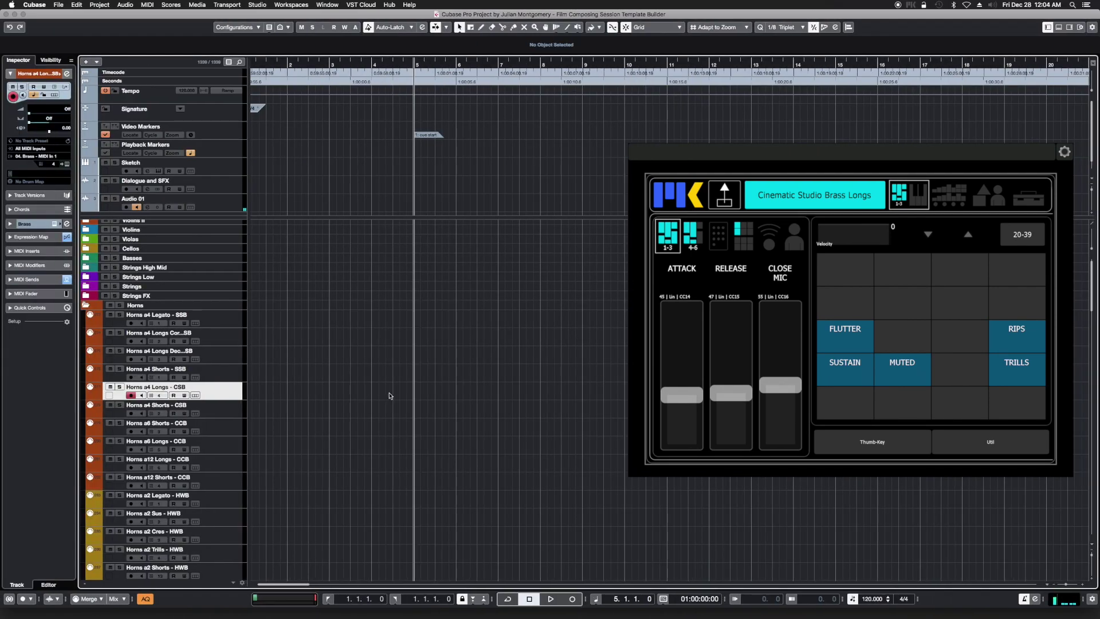
right_click(390, 395)
click(409, 391)
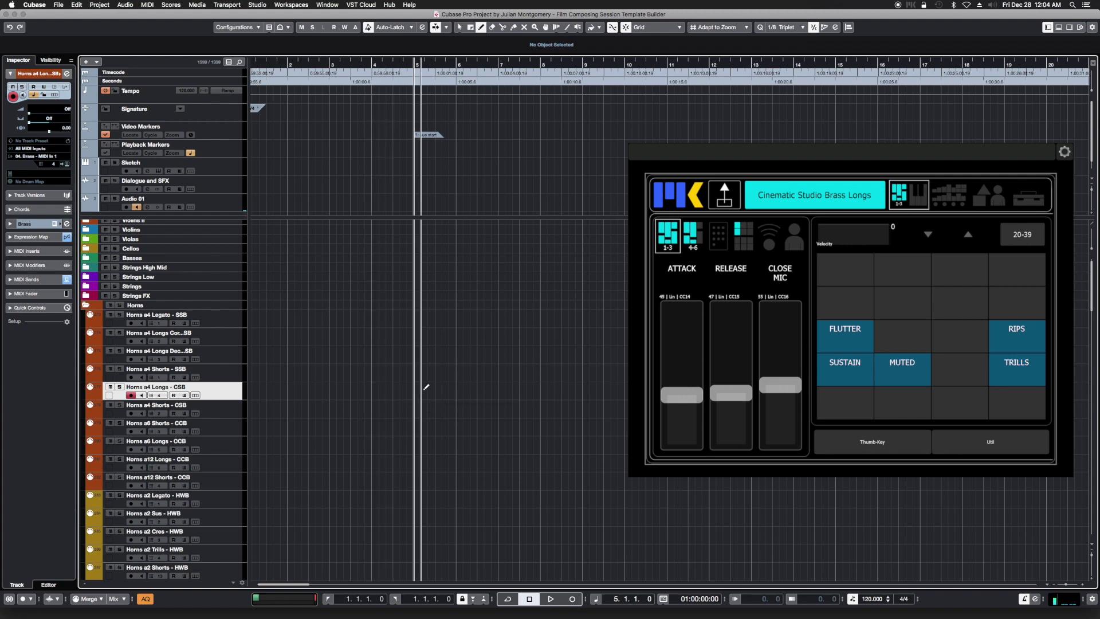
drag(417, 390, 534, 386)
key(1)
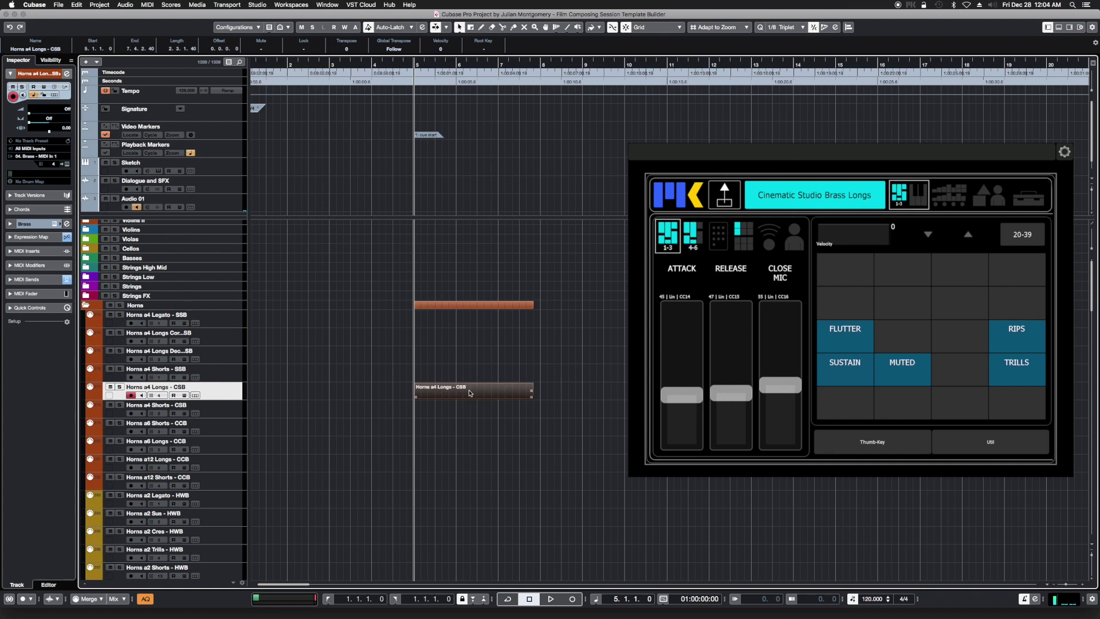
Open the new horn part in the Key Editor, set its controller lane to Articulations/Dynamics, and enlarge the lane
double_click(470, 392)
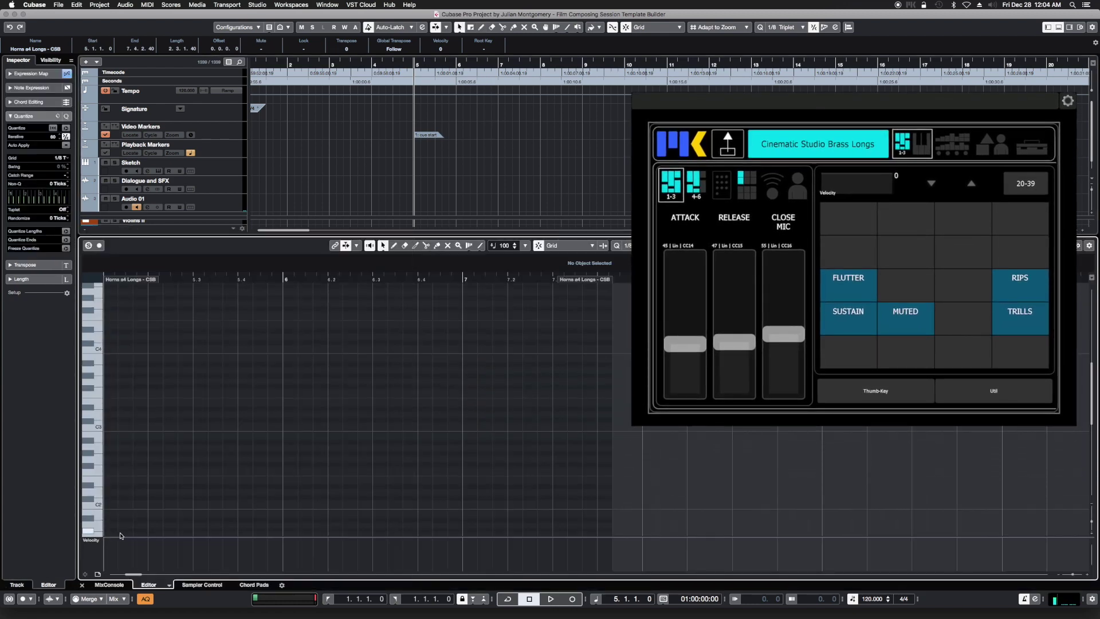
click(93, 540)
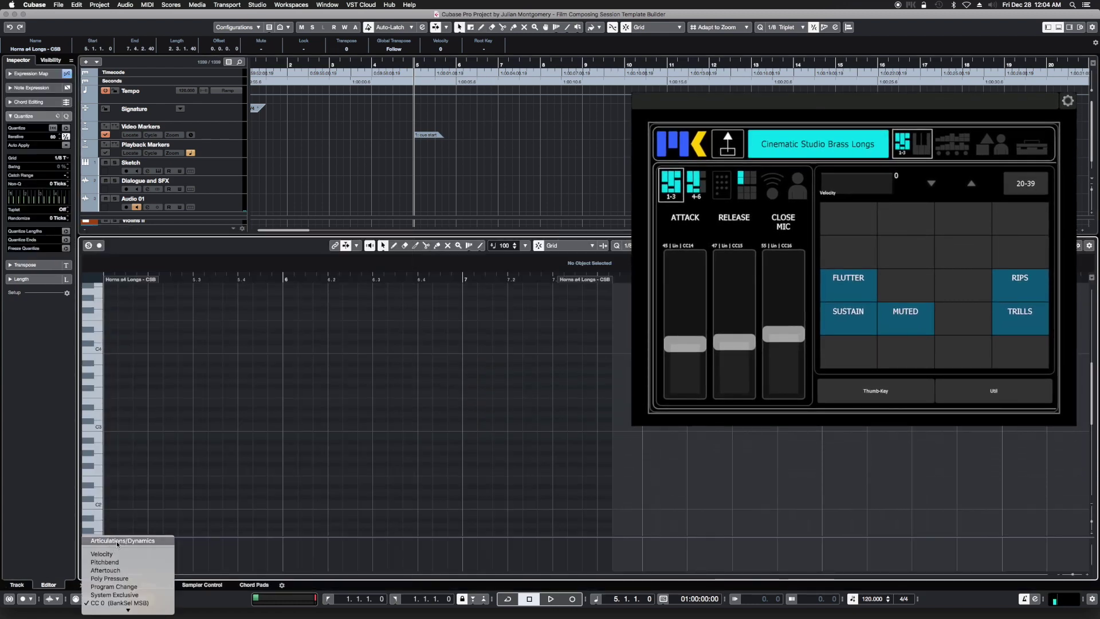
click(118, 542)
drag(172, 531, 190, 449)
Draw Sustain at bar 5, Trills at bar 6 and Sustain at 6.2 in the articulation lane, and undo them
right_click(216, 470)
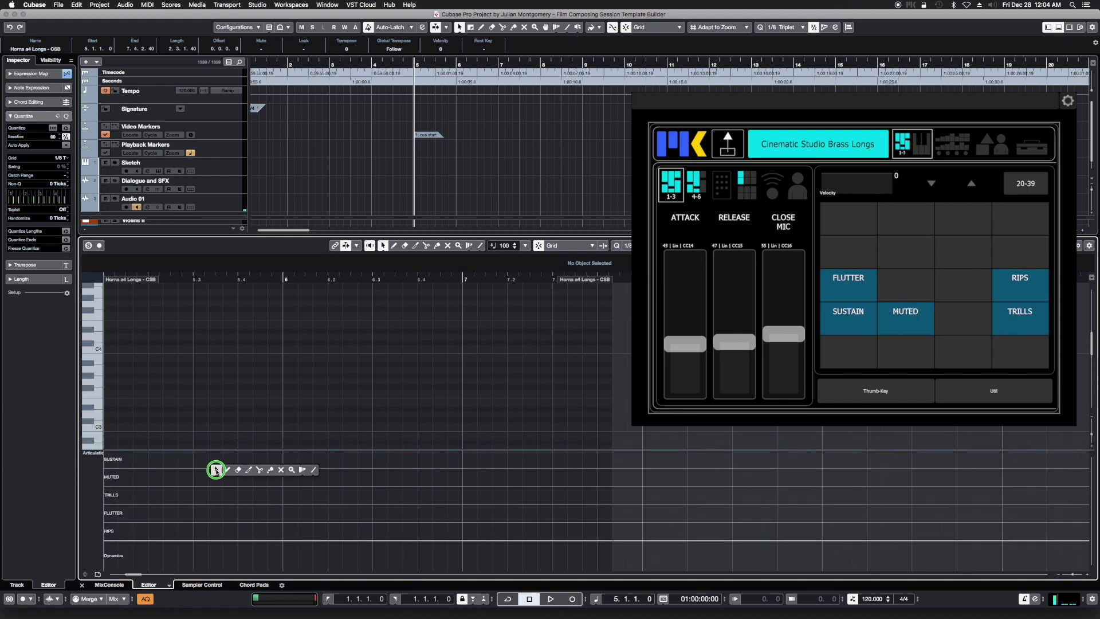
click(227, 470)
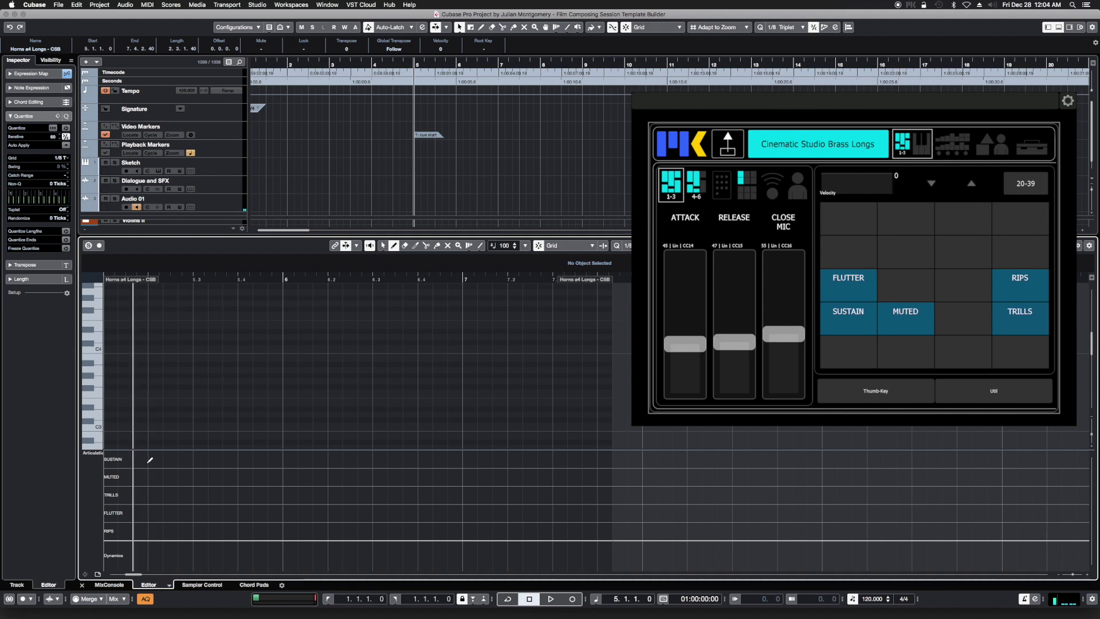
scroll(156, 459, left, 5)
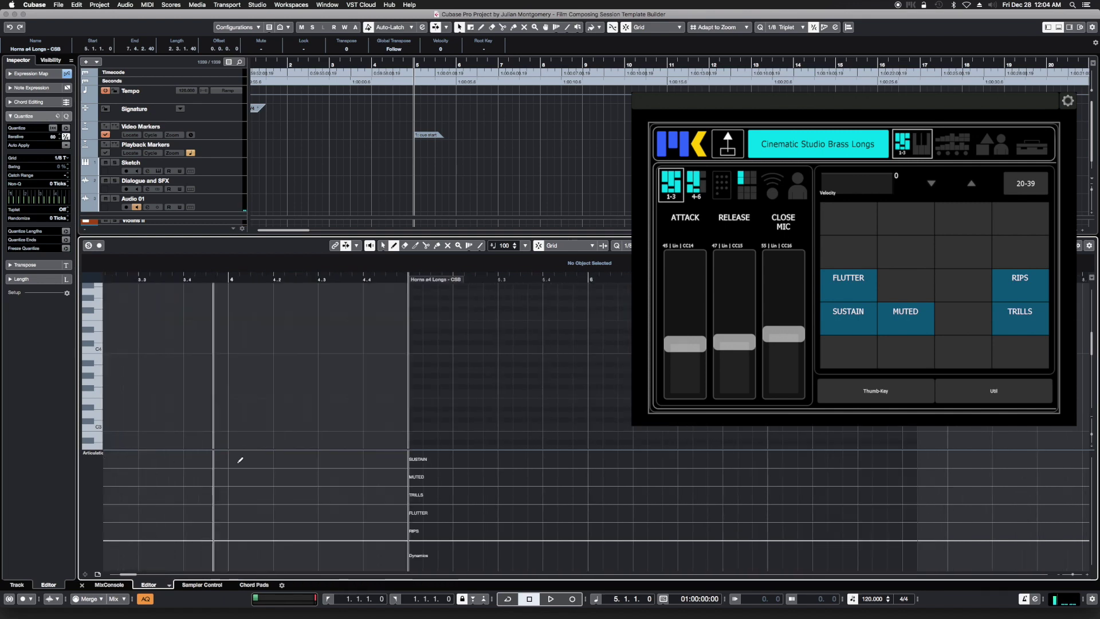
click(419, 459)
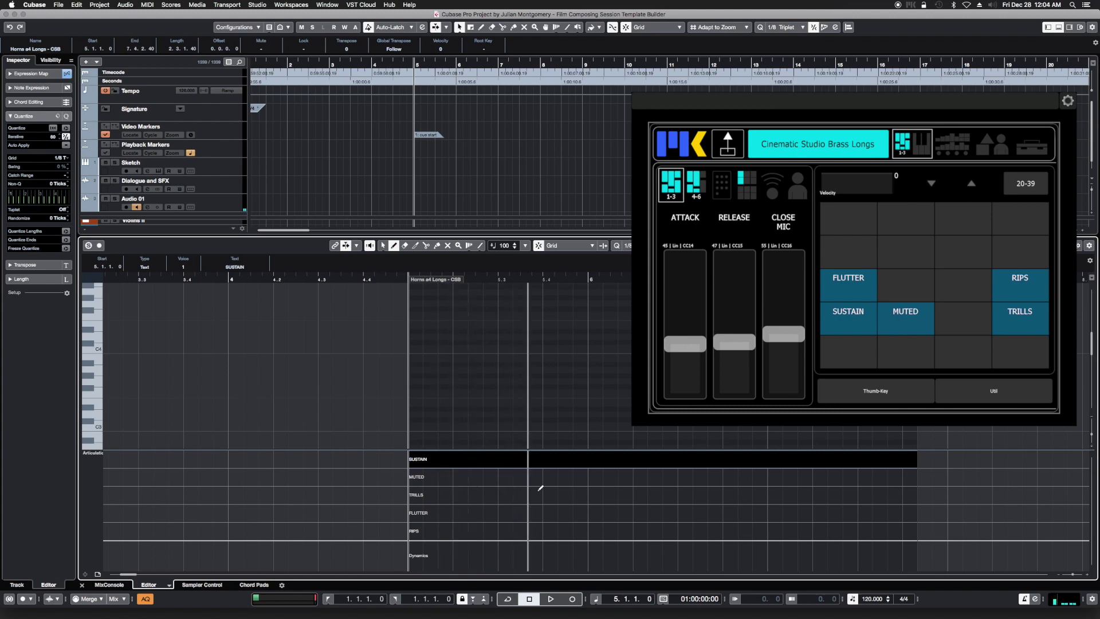
click(589, 495)
click(636, 459)
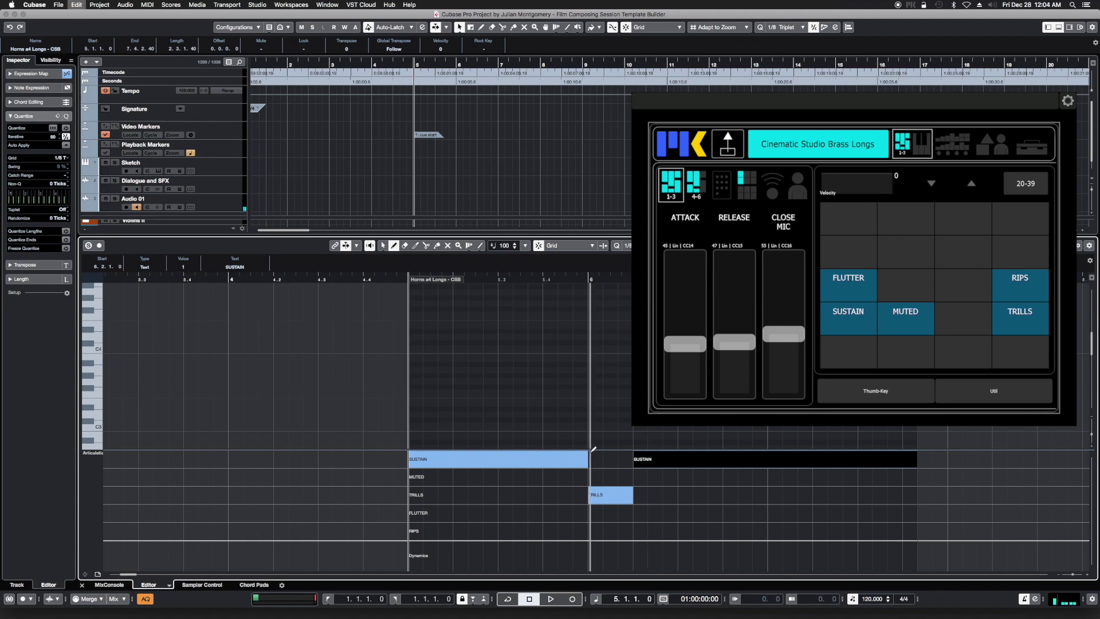
key(super+z)
key(super+z)
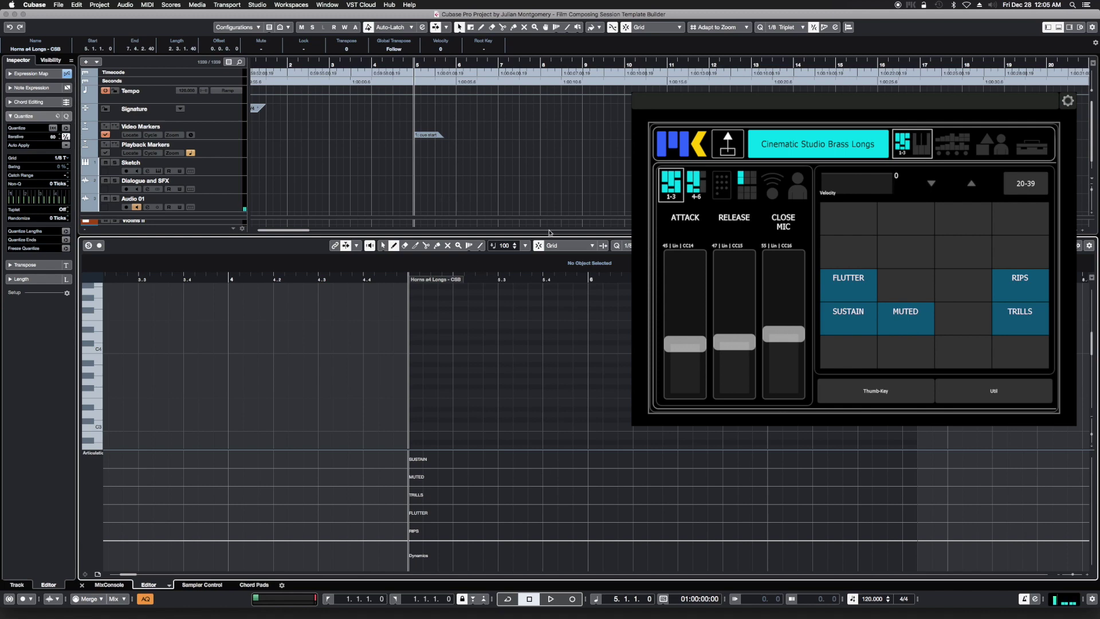
Record Sustain, Rips and Muted articulation changes into the horn part from bar 5, stop the transport, and close the editor
key(KP_Multiply)
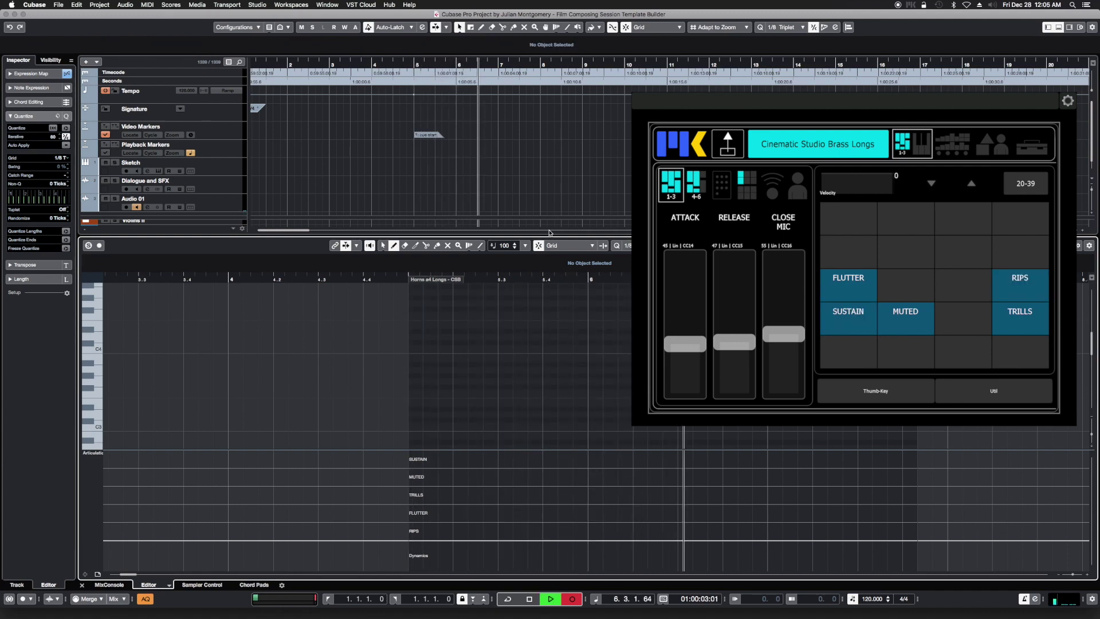
key(KP_Multiply)
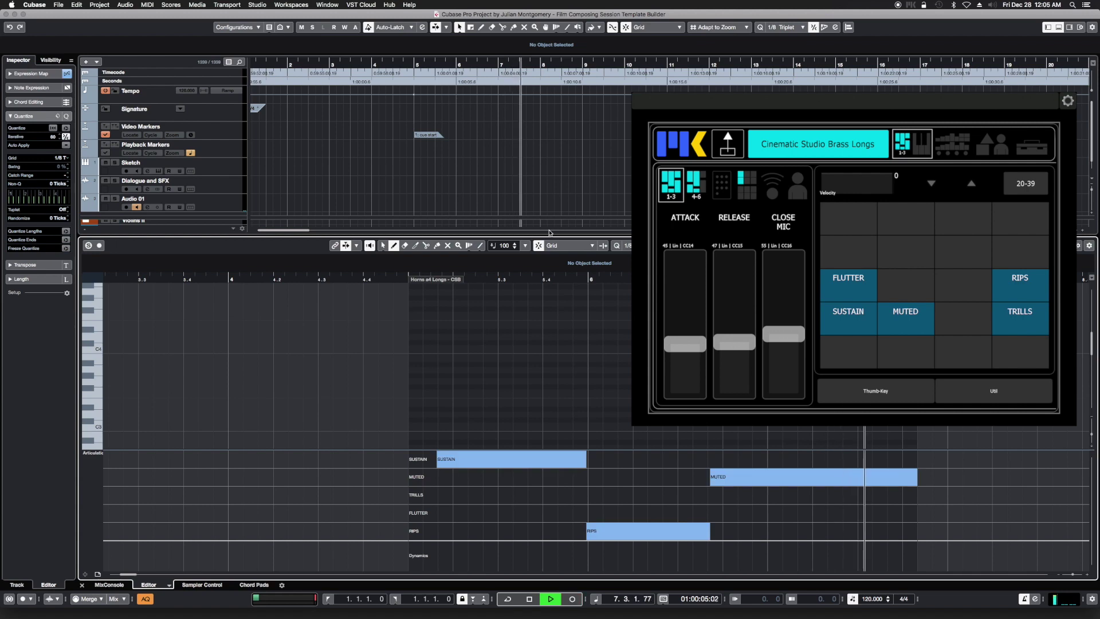
key(space)
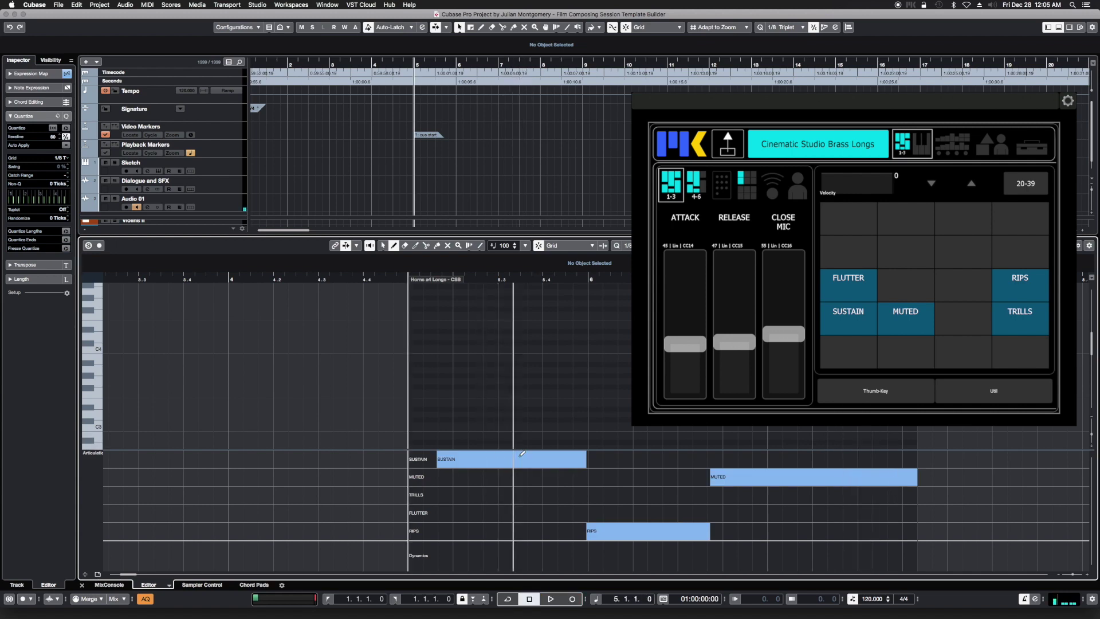
key(1)
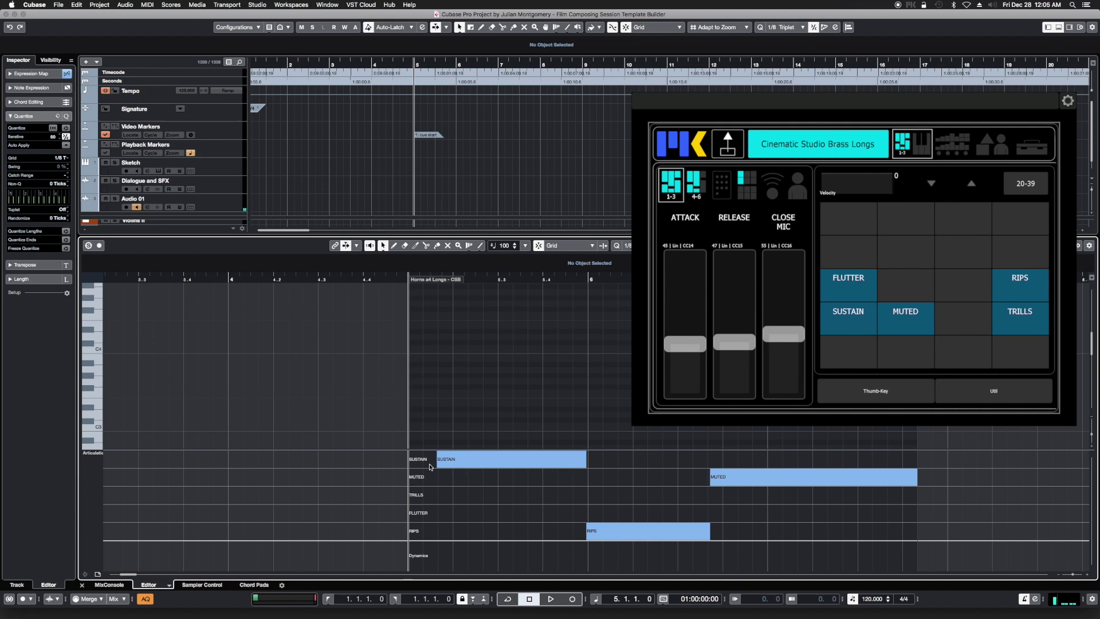
key(super+e)
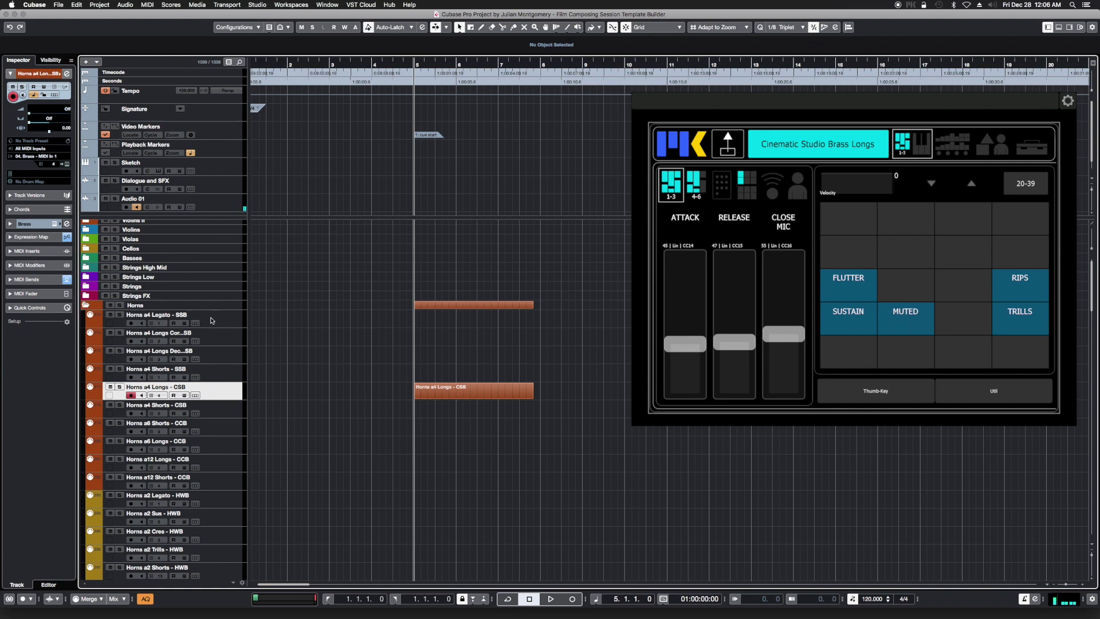
Alternate between the Horns a4 Longs Core - SSB and Horns a4 Longs - CSB tracks to check how the controller layout follows the selection
click(215, 337)
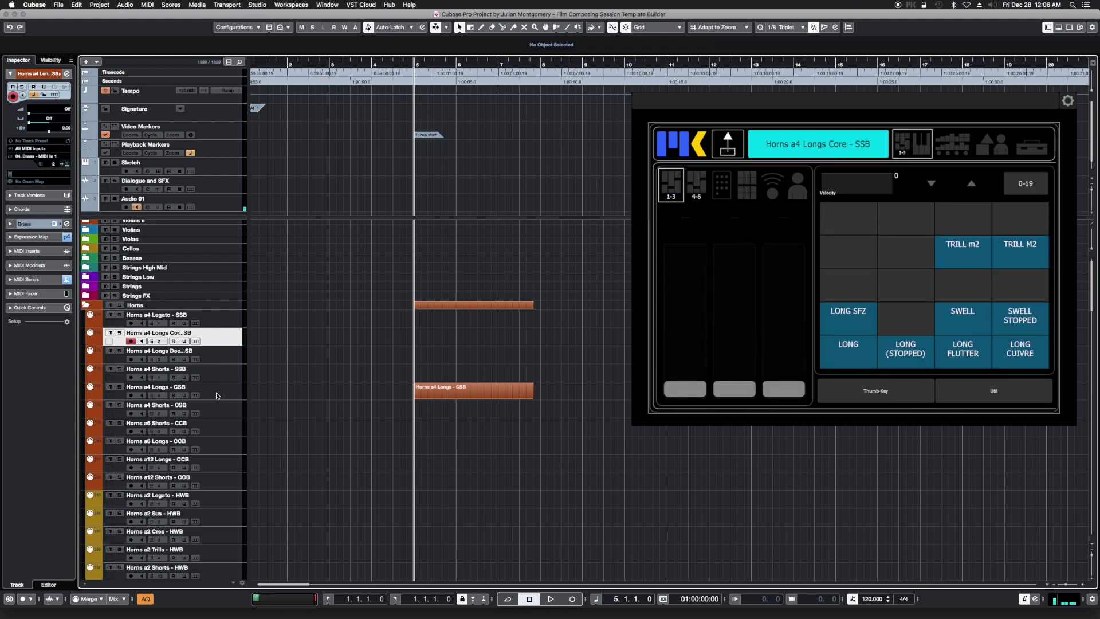
click(216, 396)
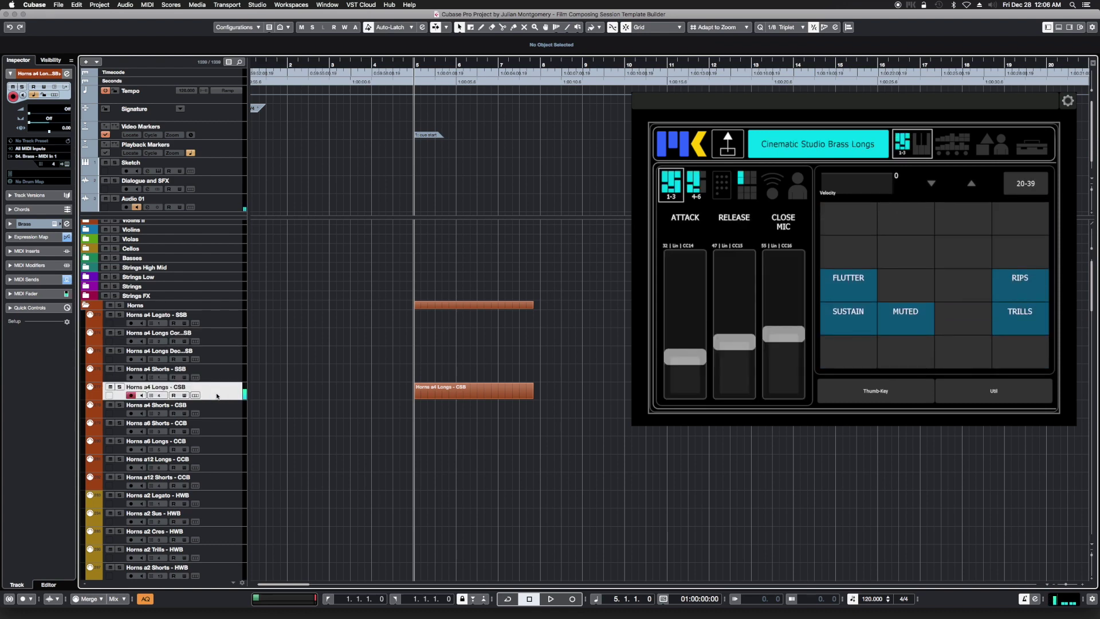
click(209, 339)
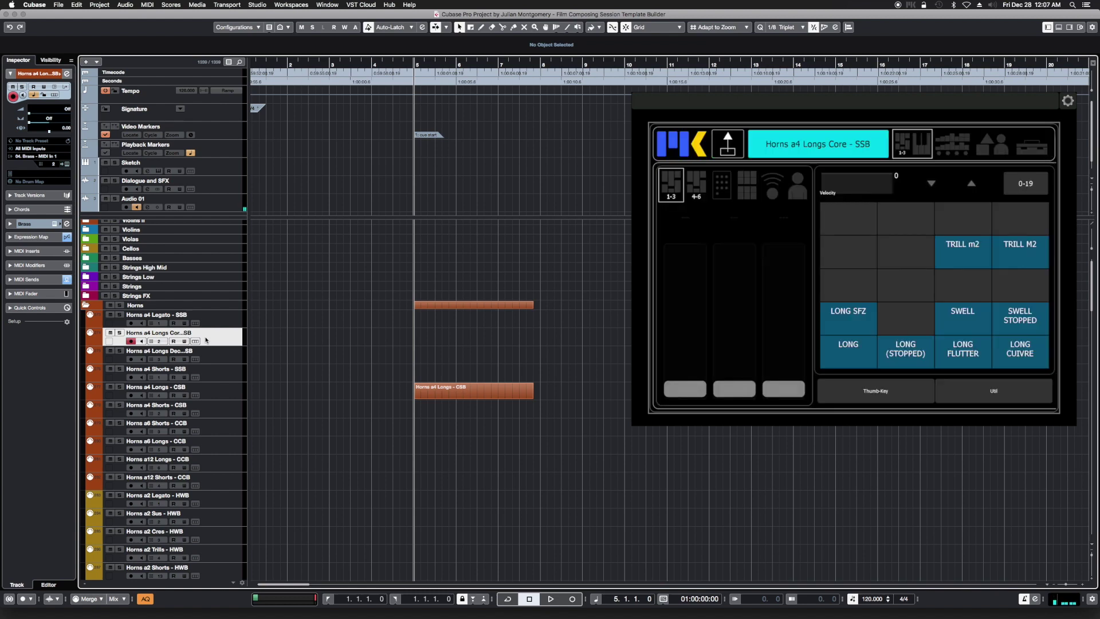
click(211, 393)
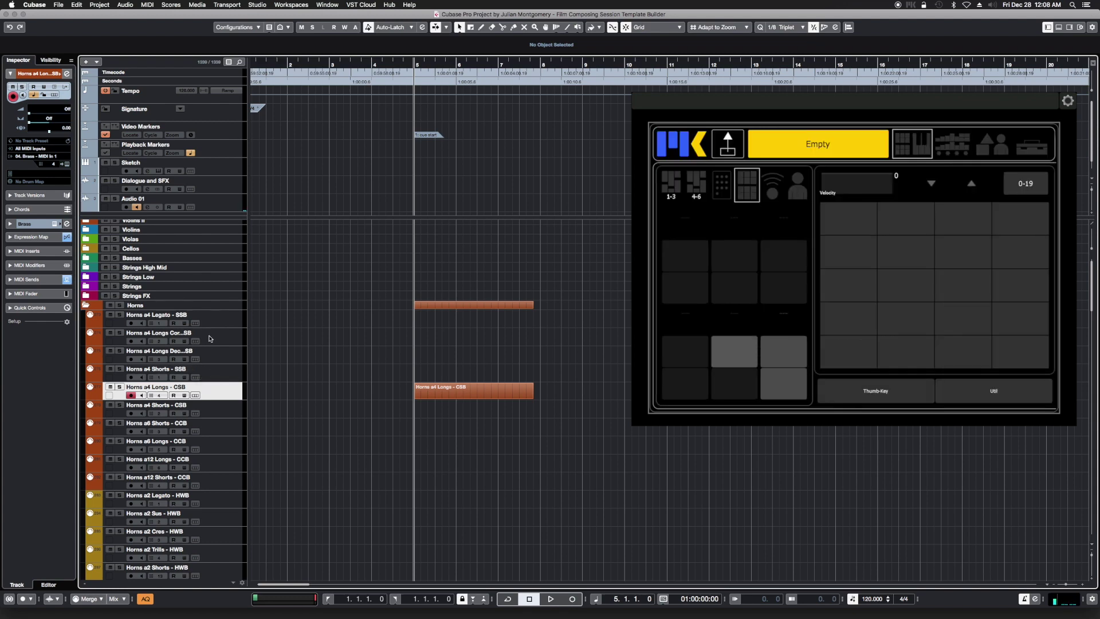
Inspect the Transformer MIDI send on the Horns a4 Longs Core - SSB track, including its filter and action settings, and close it
click(210, 341)
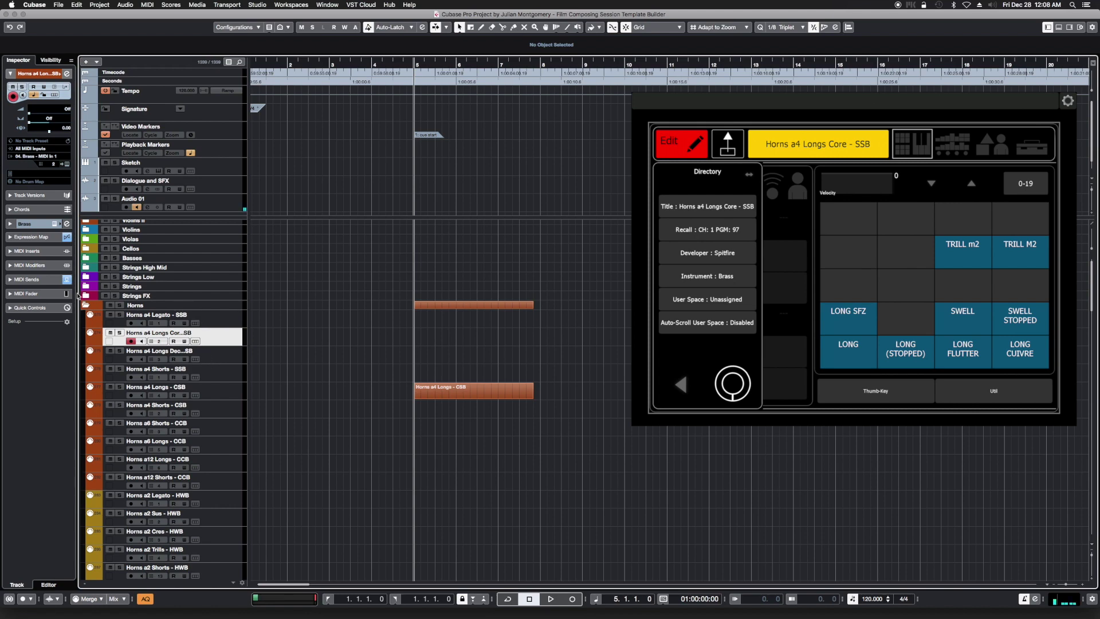
click(20, 280)
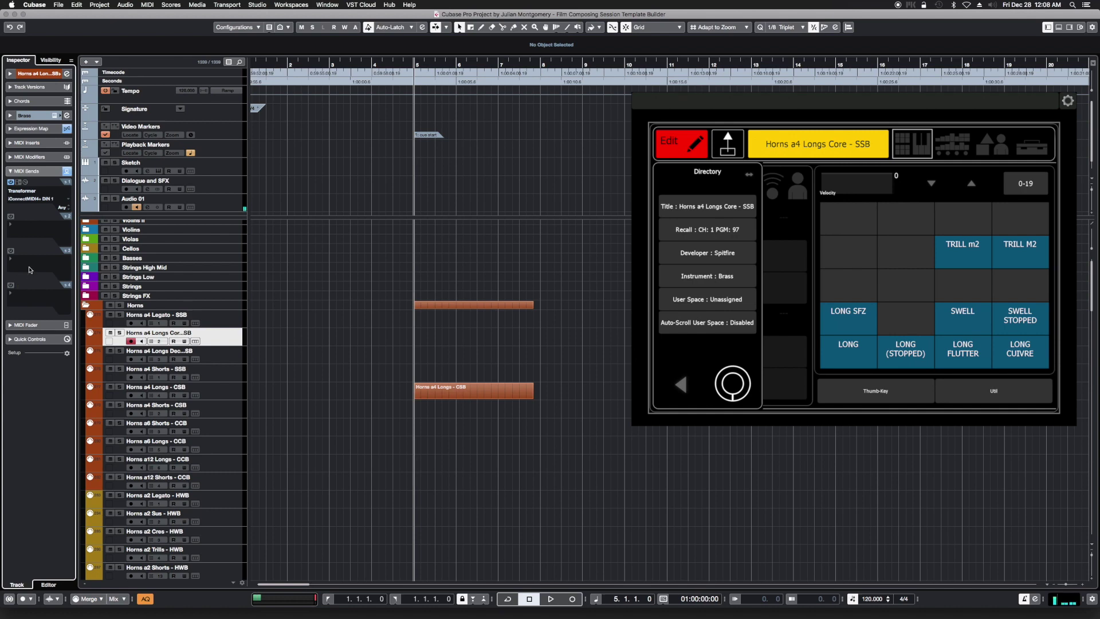
click(20, 184)
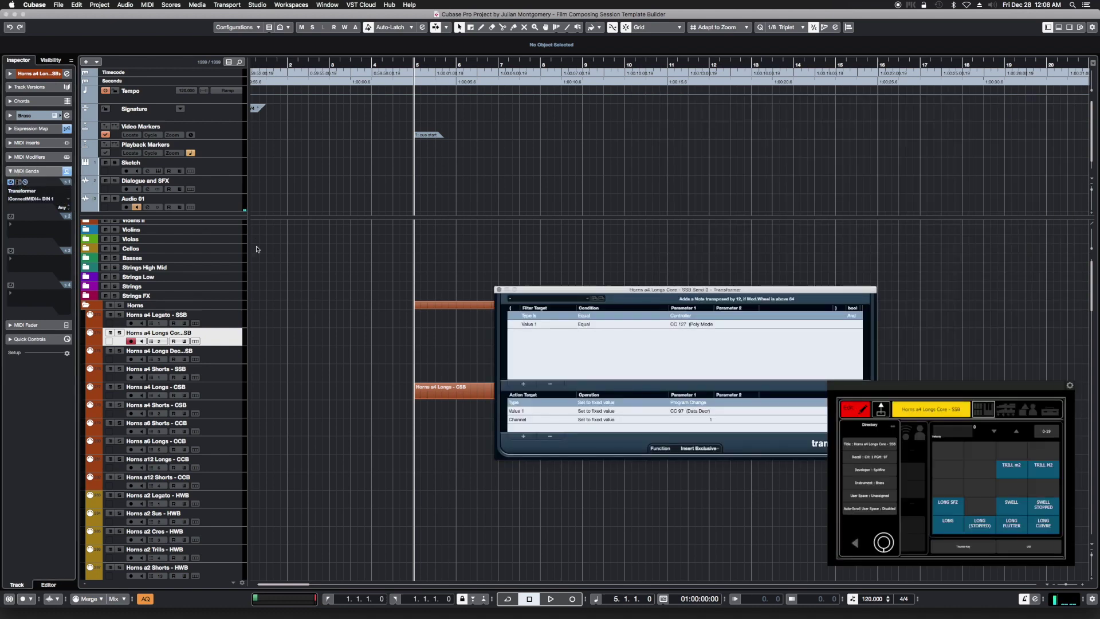
drag(633, 291, 536, 197)
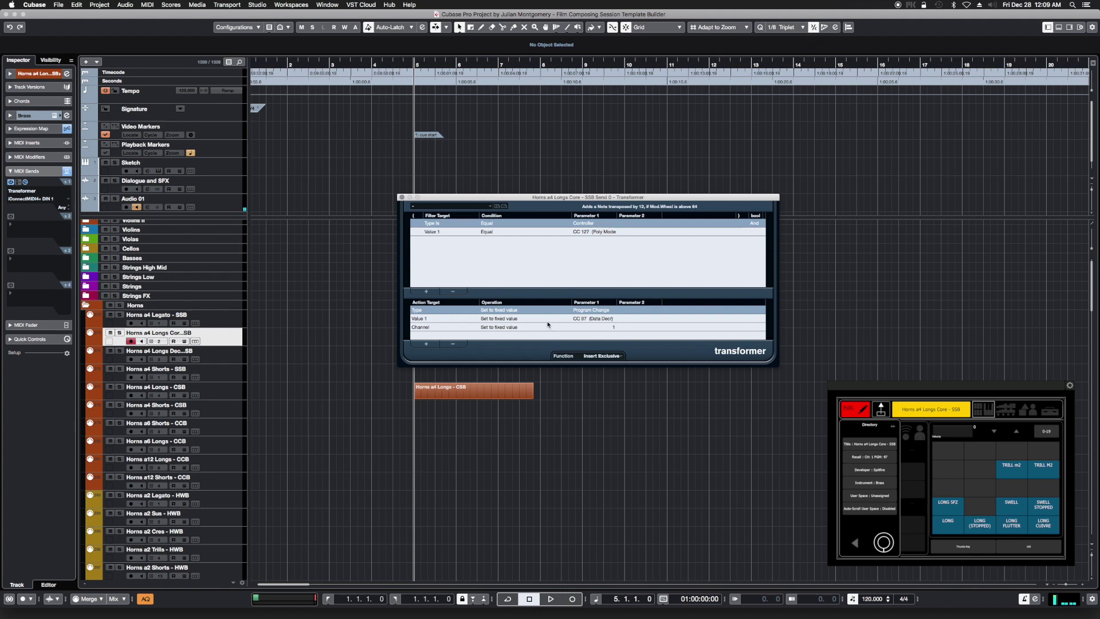
click(400, 197)
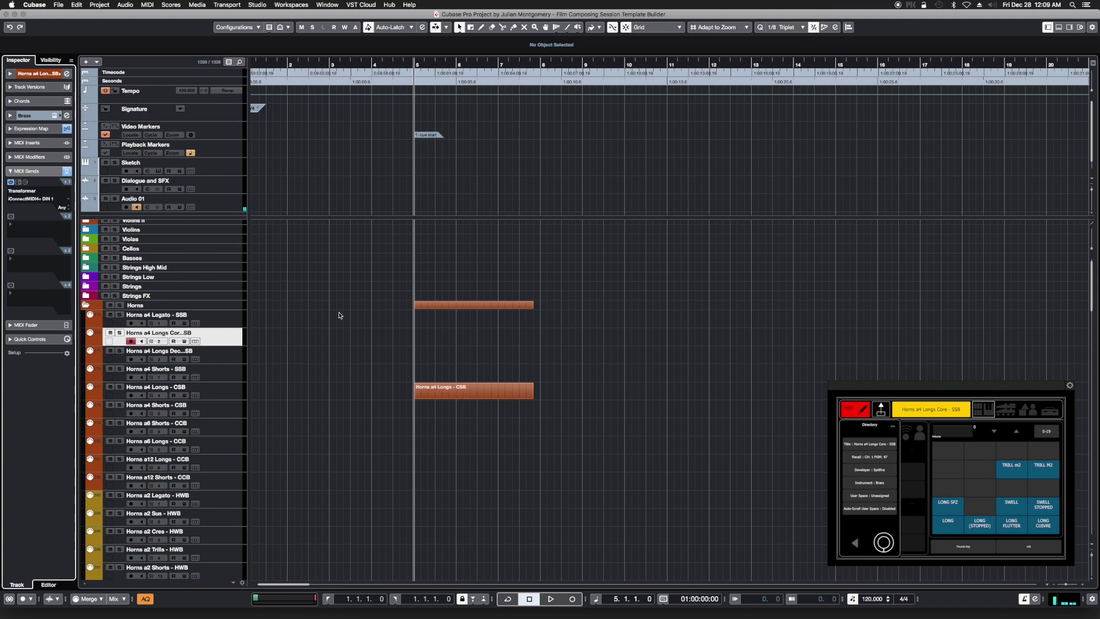
Switch between the Horns a4 Longs - CSB and Horns a4 Longs Core - SSB tracks, ending on CSB, to compare controller layouts
click(221, 390)
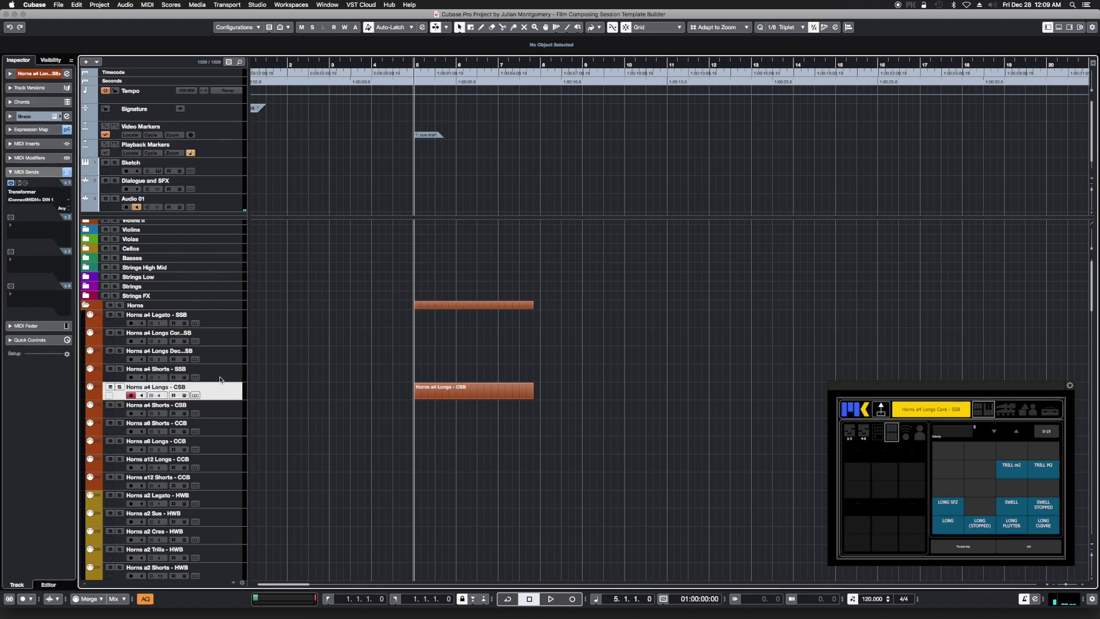
click(219, 341)
click(214, 390)
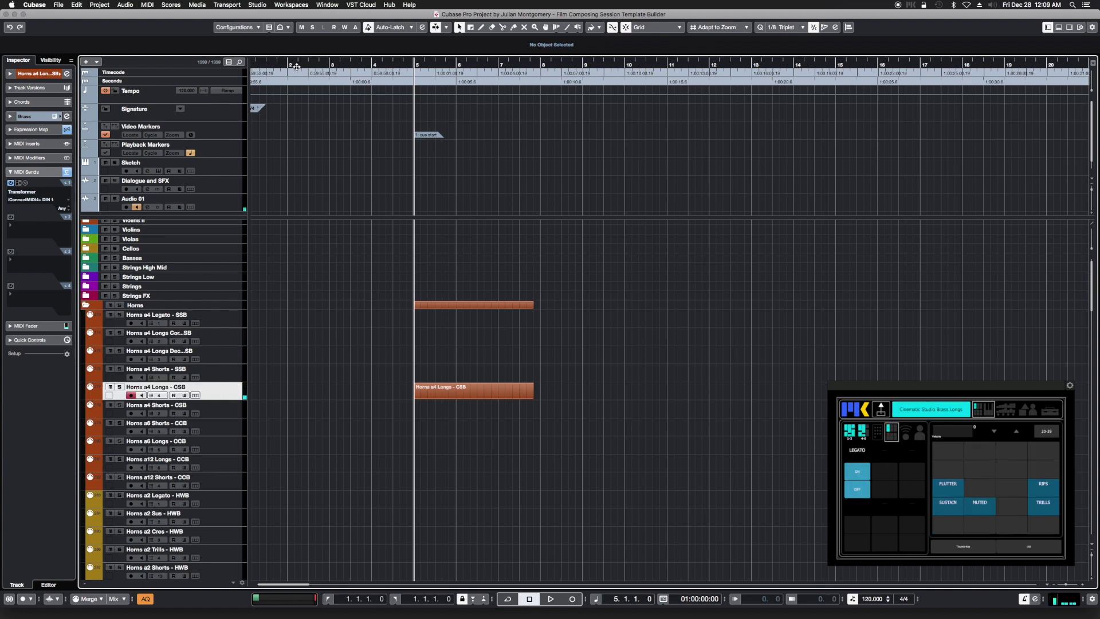
Review the Generic Remote and Generic Remote 2 mappings in Studio Setup, and cancel without making changes
click(255, 5)
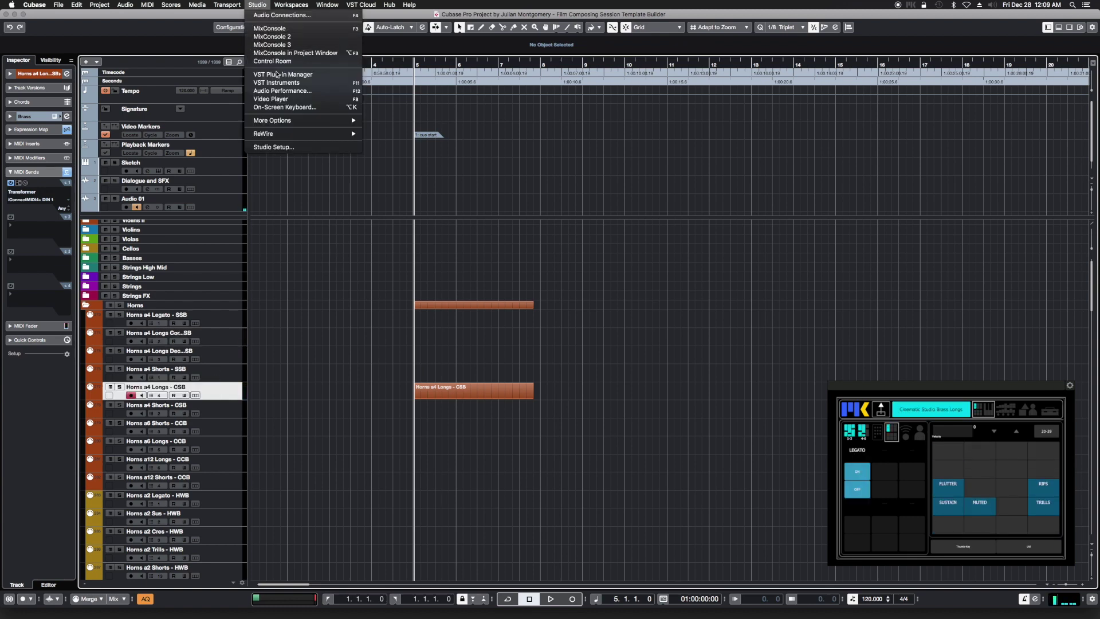
click(289, 146)
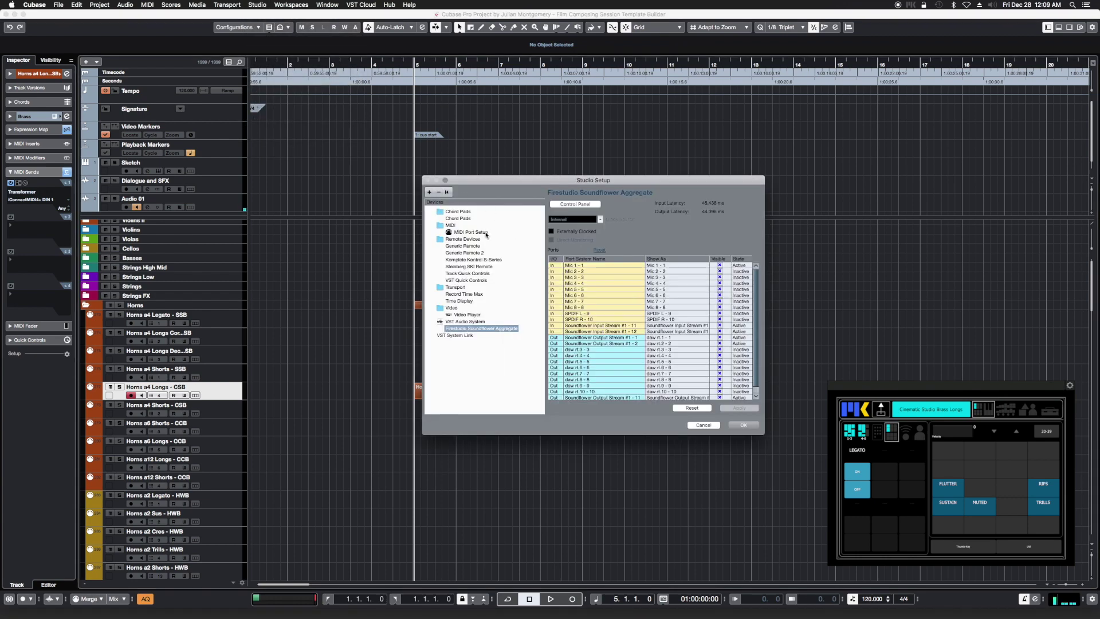
click(465, 248)
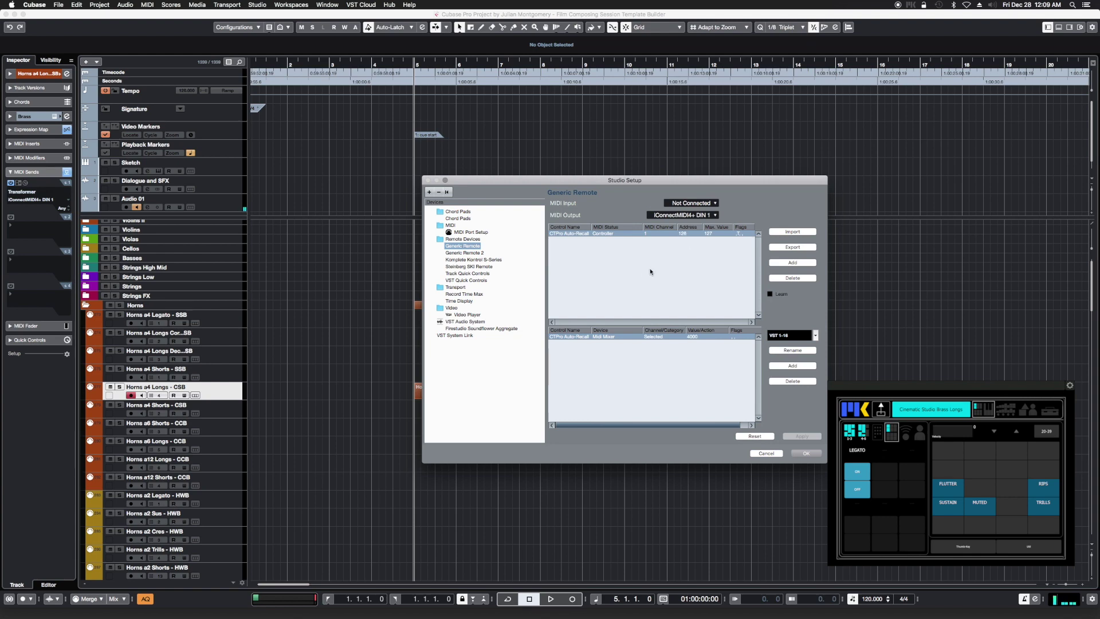
click(474, 253)
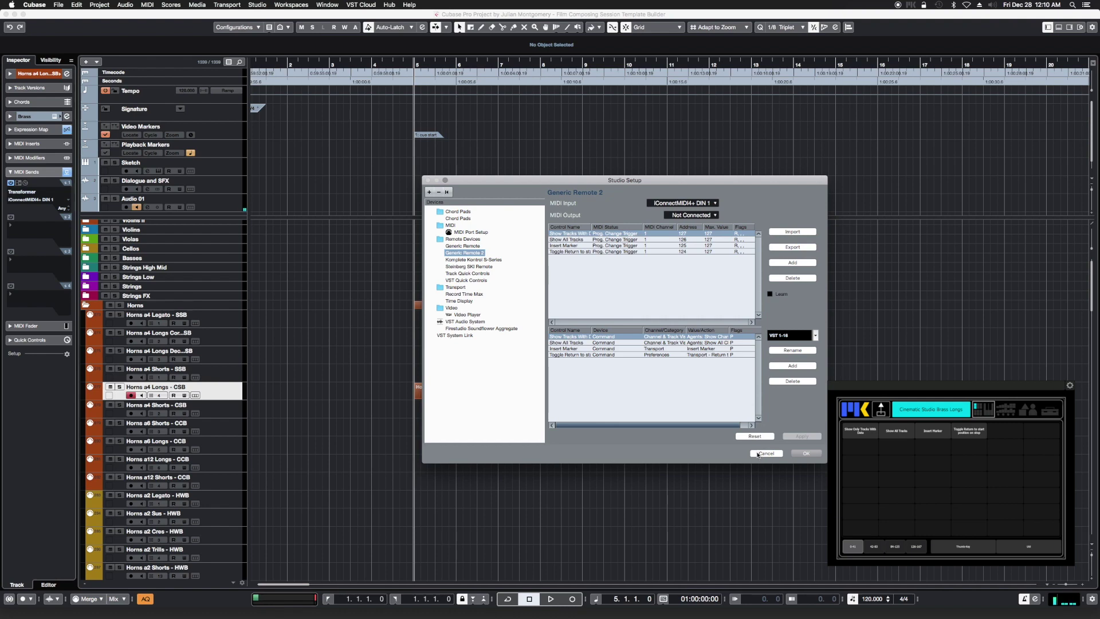
click(758, 455)
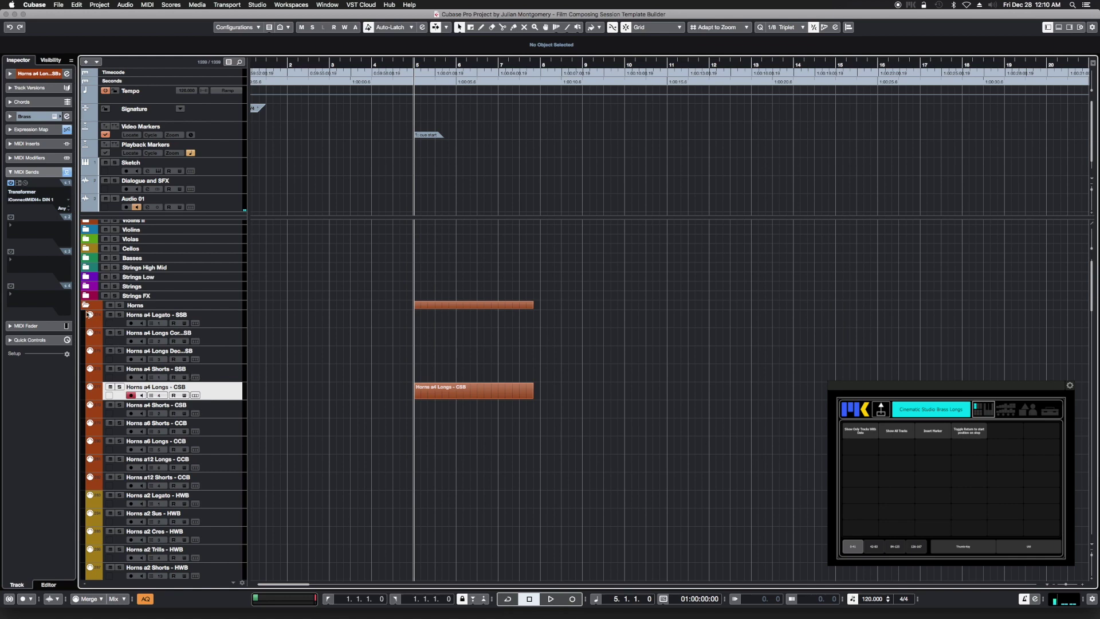
Show only the tracks with data, restore all tracks, and collapse and reopen the Horns folder
click(85, 305)
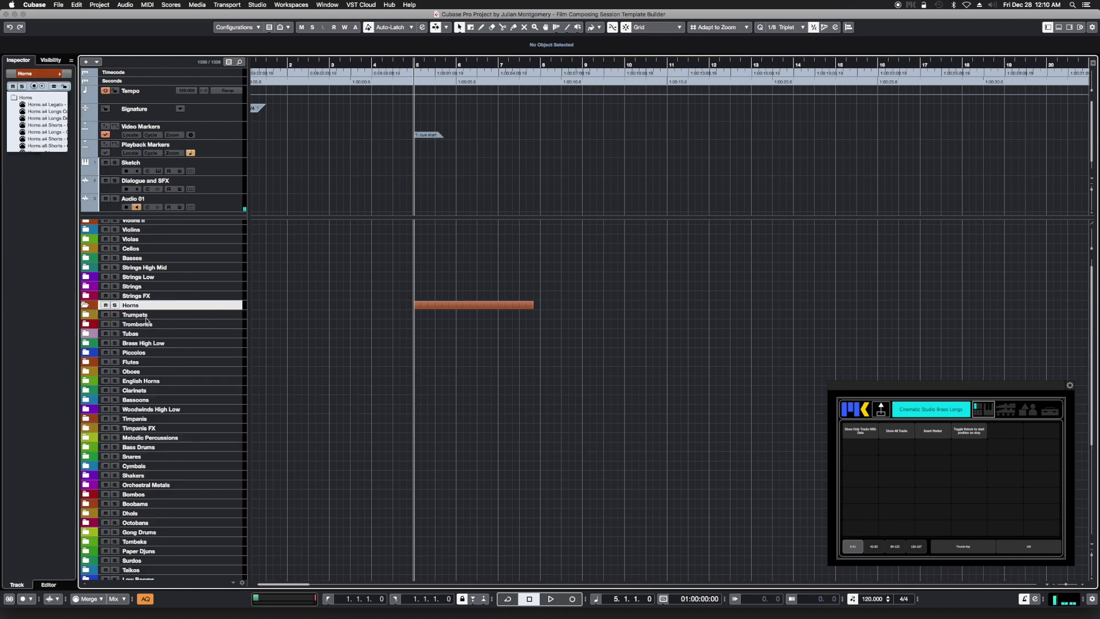
click(86, 305)
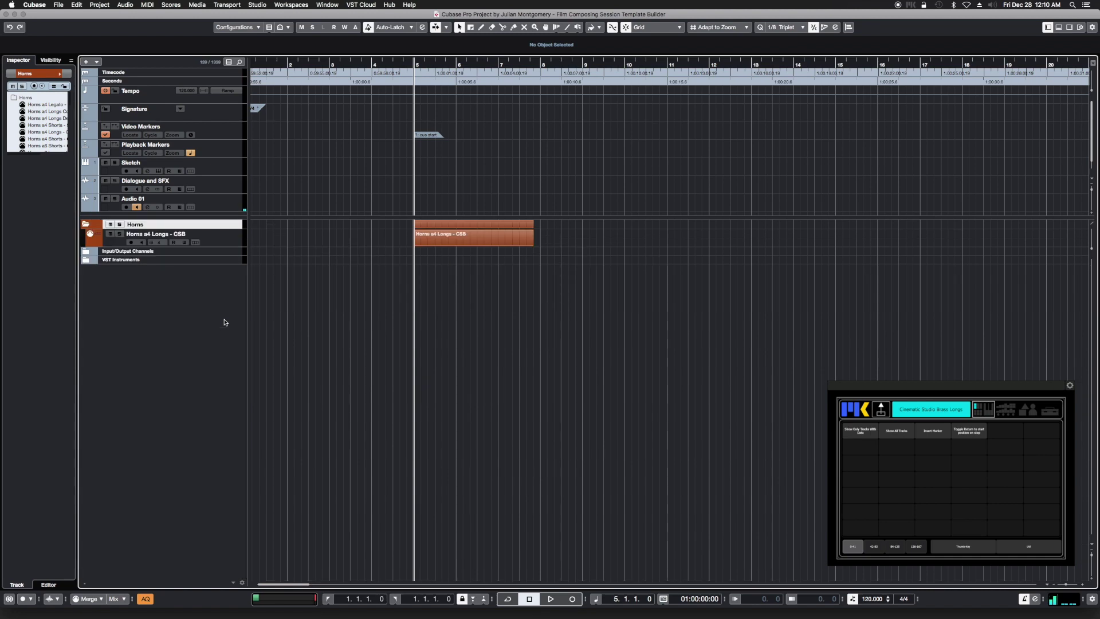
click(86, 225)
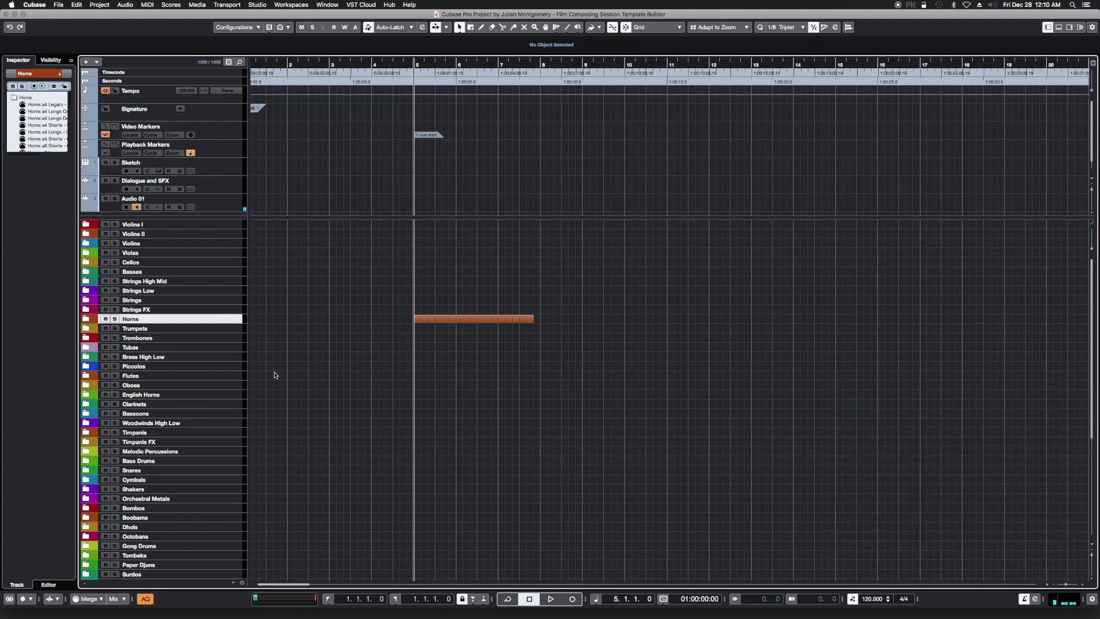
click(86, 318)
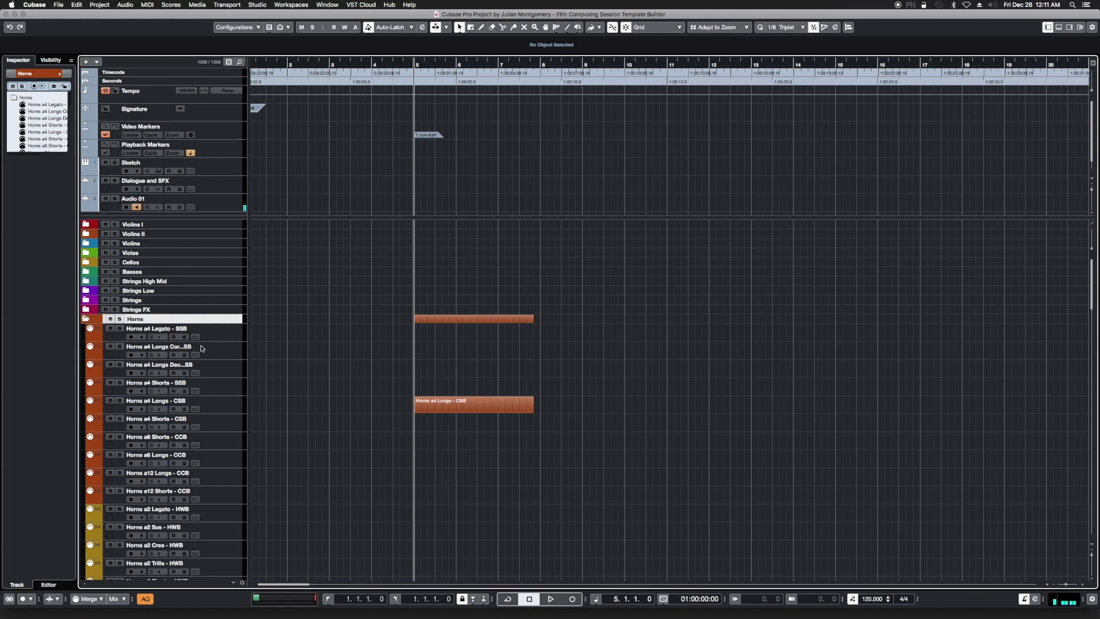
Open the Horns a4 Longs - CSB part in the Key Editor to examine its articulation lane, and close the editor
click(440, 407)
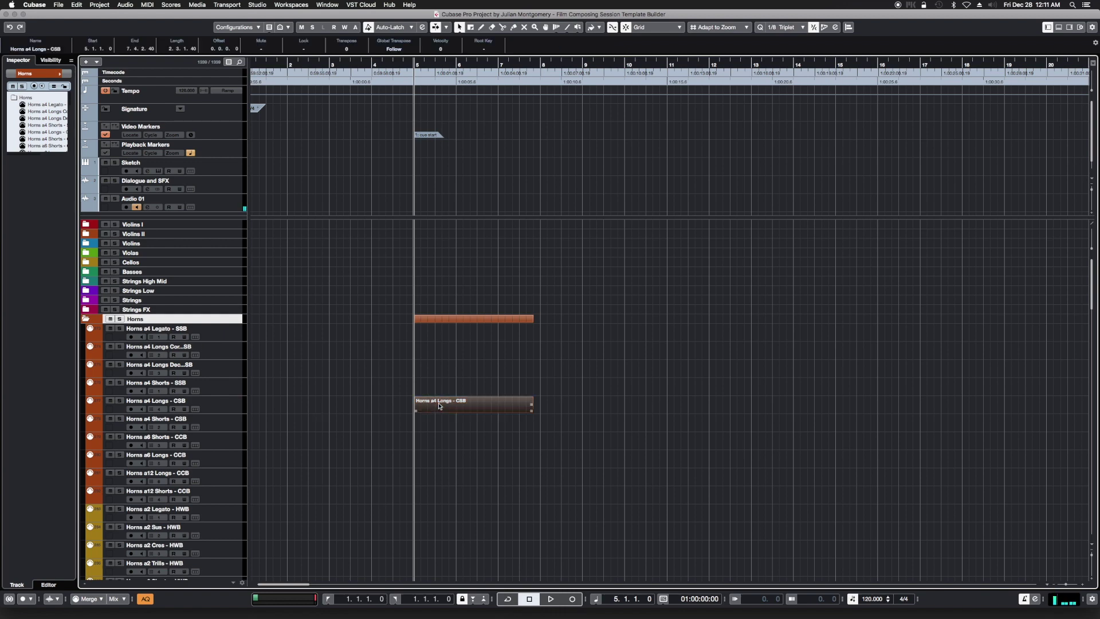
double_click(440, 406)
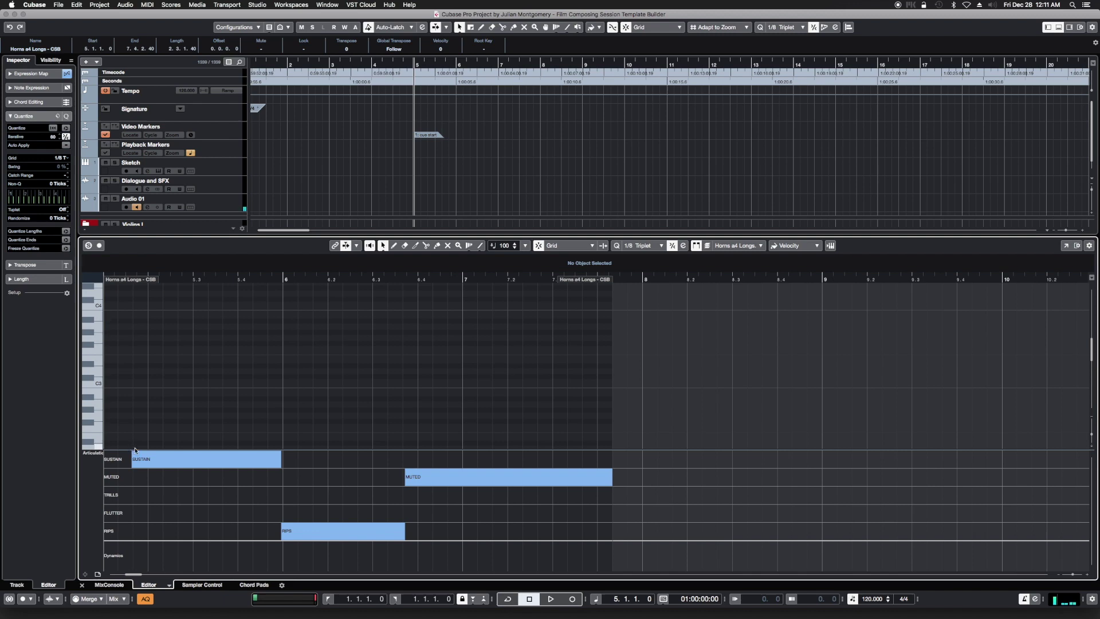
click(83, 585)
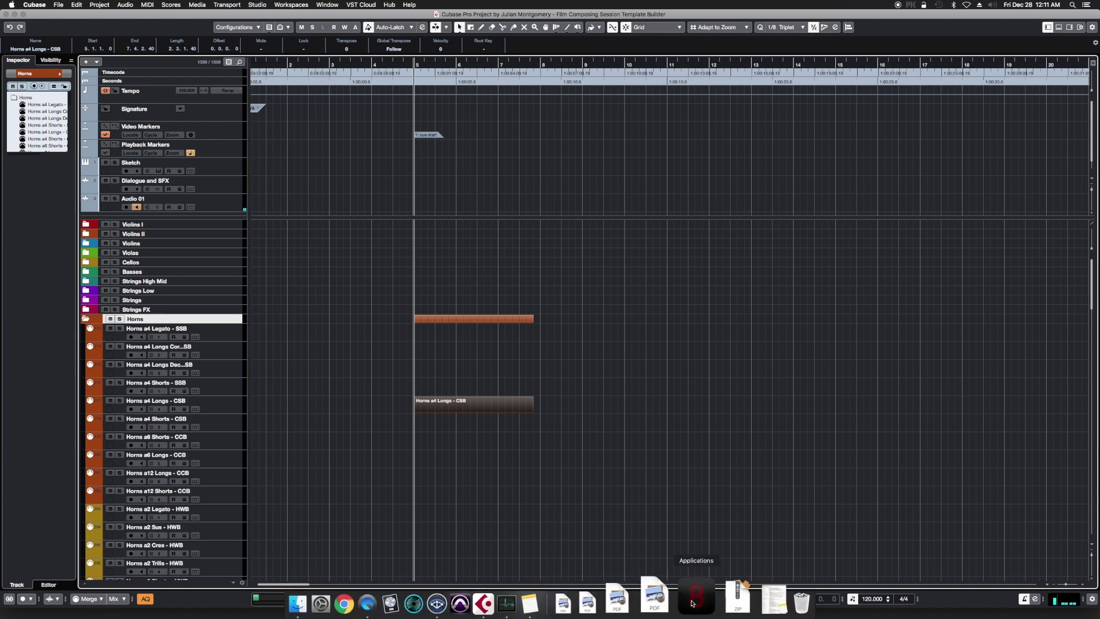
Switch to the CTPro Expression Map Converter and load Composer Tools Pro 1.1 - JM.jzlib from the MIDI Kinetics folder on the Production drive
click(697, 600)
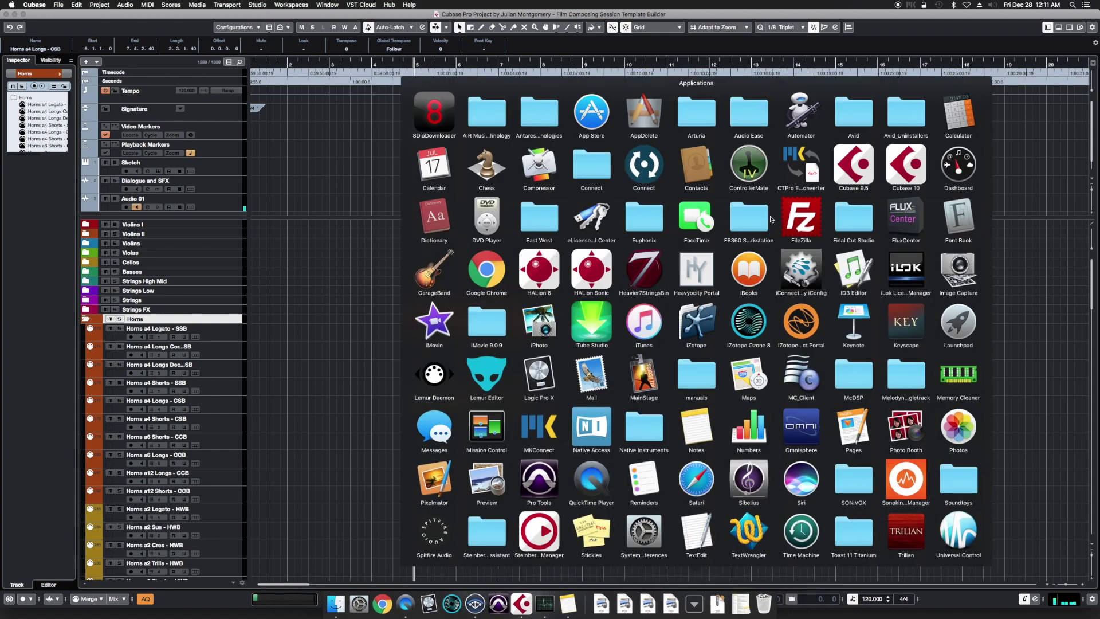
click(782, 160)
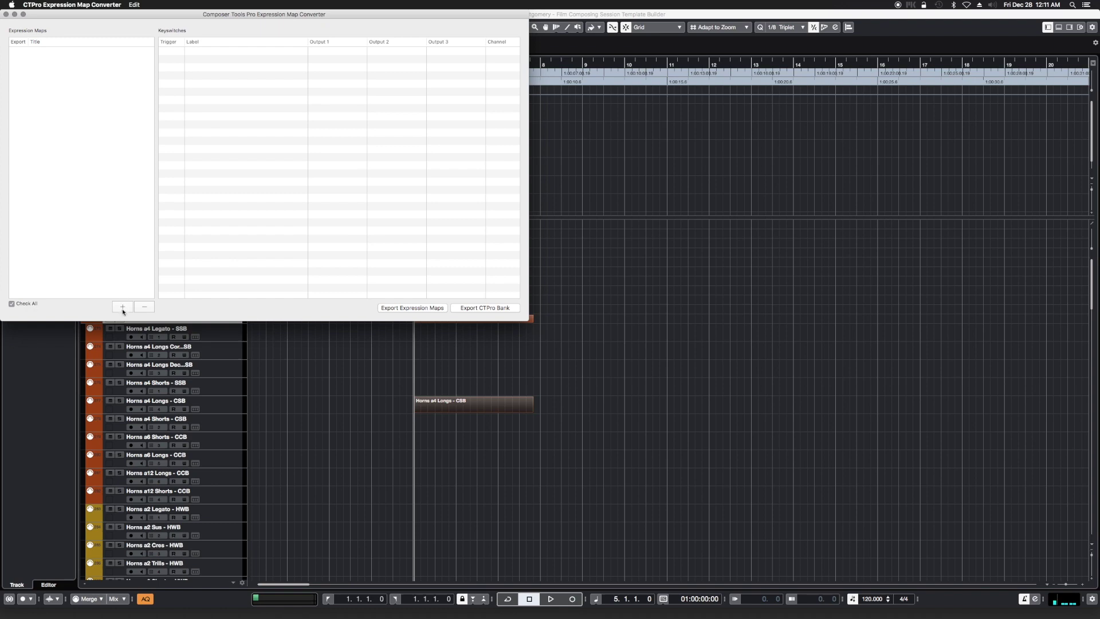
click(121, 307)
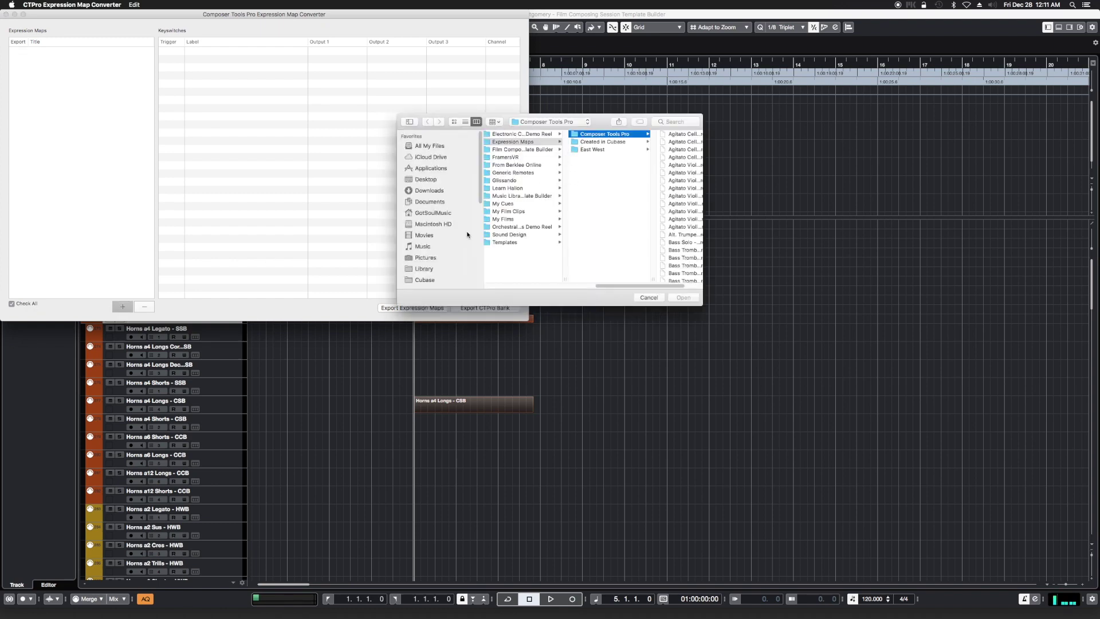
scroll(468, 198, down, 5)
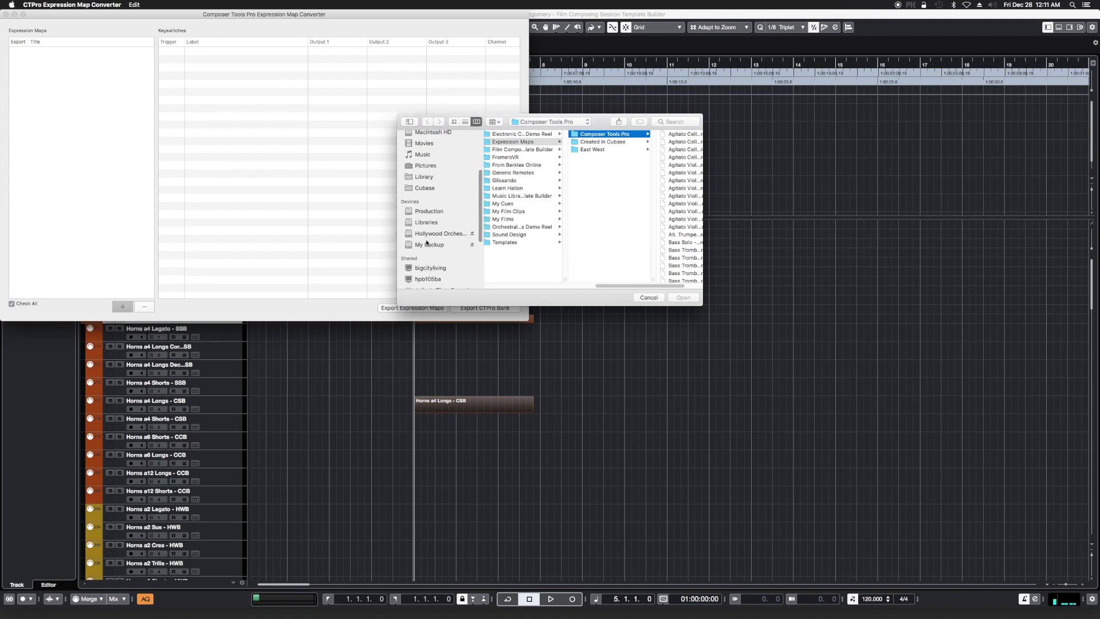
click(422, 188)
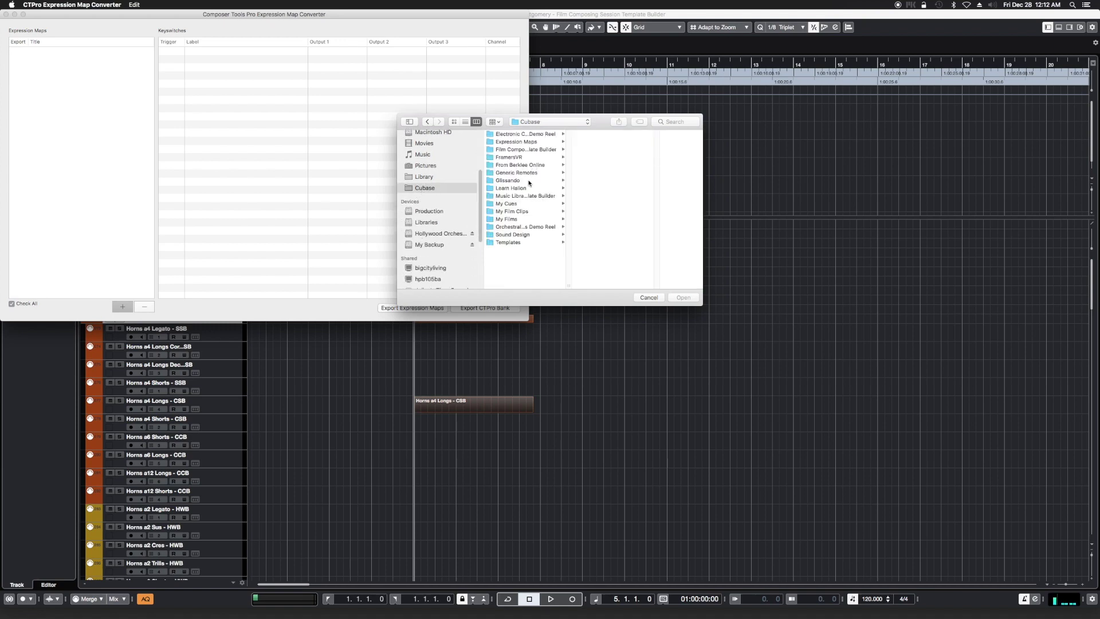
click(424, 210)
click(514, 156)
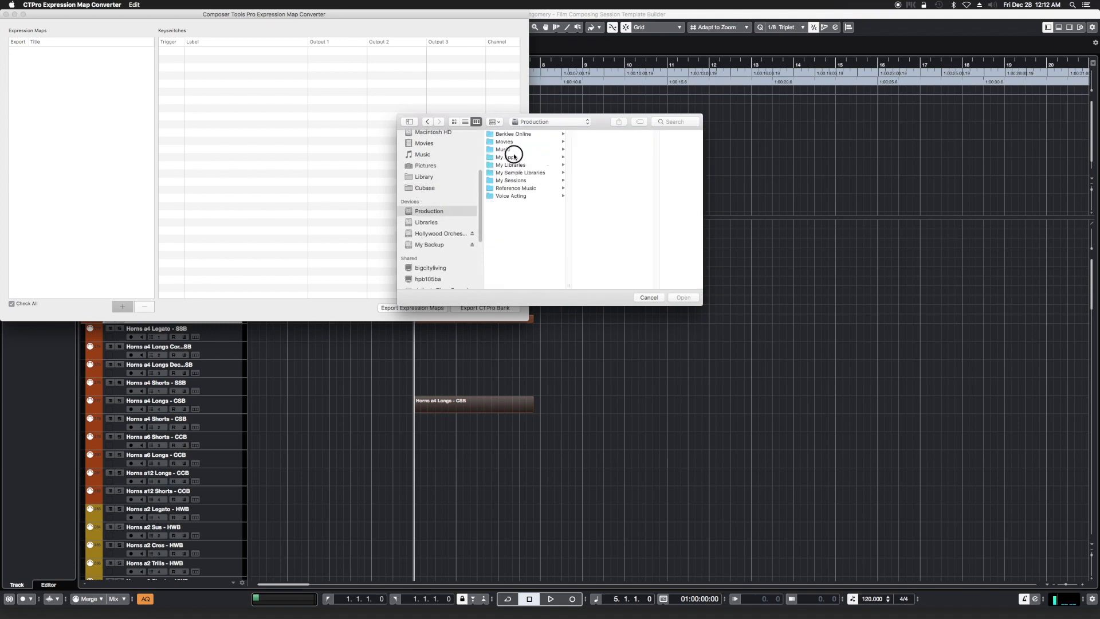
click(602, 150)
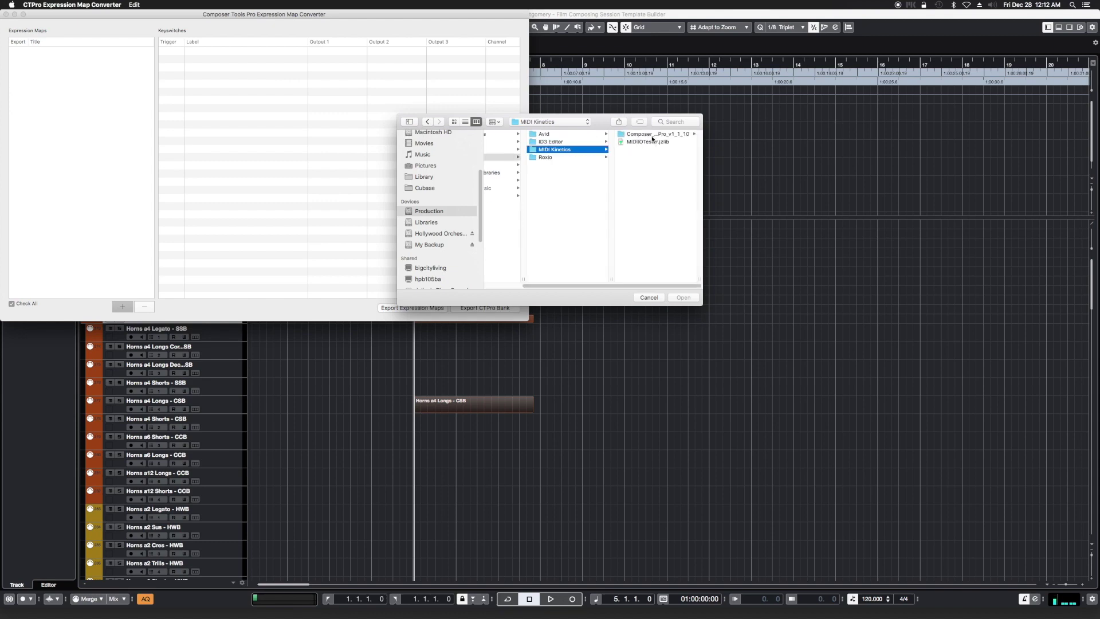
click(652, 138)
click(646, 142)
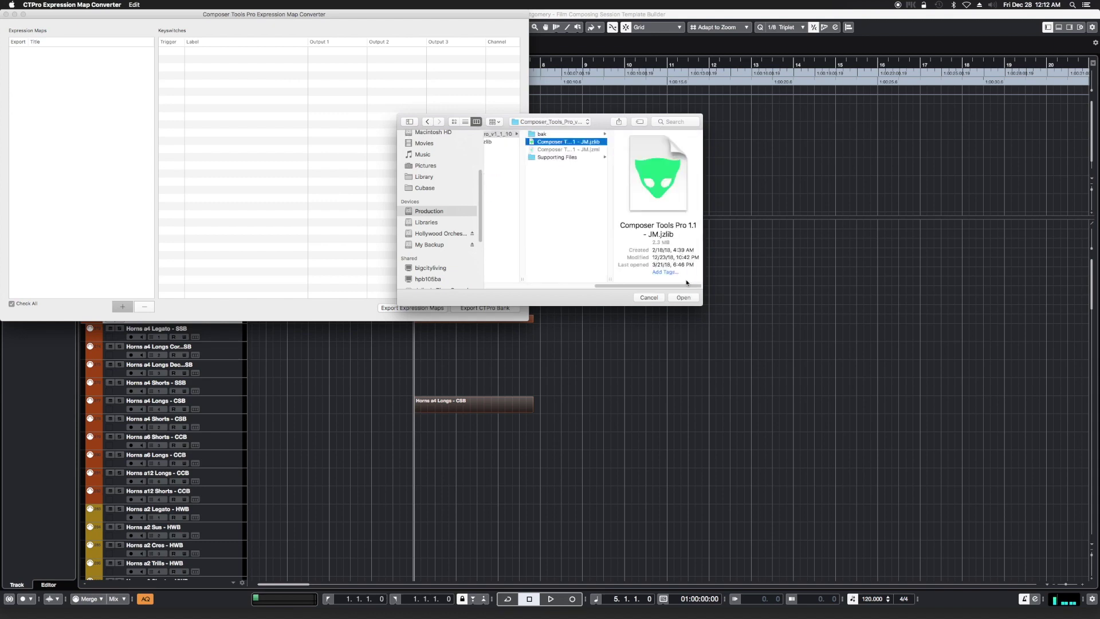
click(683, 298)
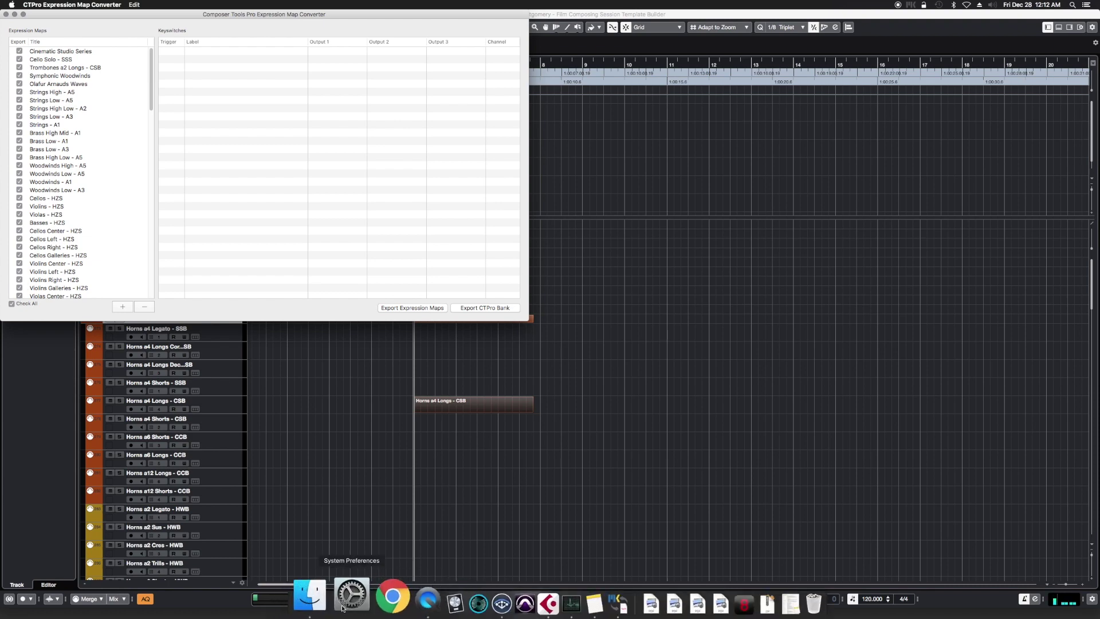
Switch to Finder, browse to Cubase > Expression Maps > Composer Tools Pro, and widen the window to read the expression map file names
click(328, 603)
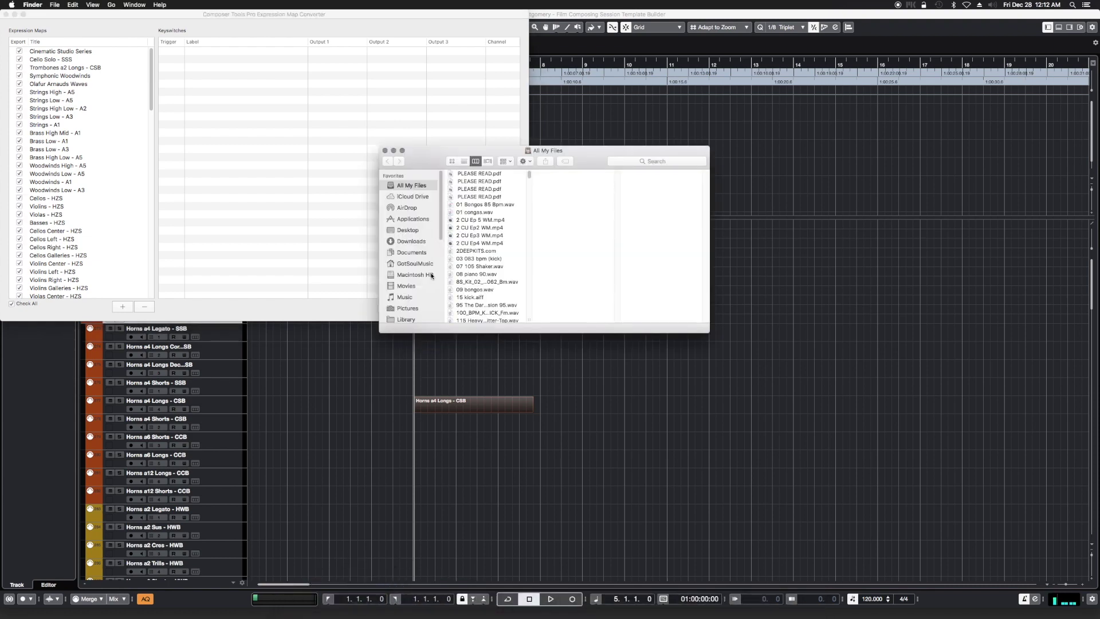
drag(438, 230, 441, 254)
click(406, 271)
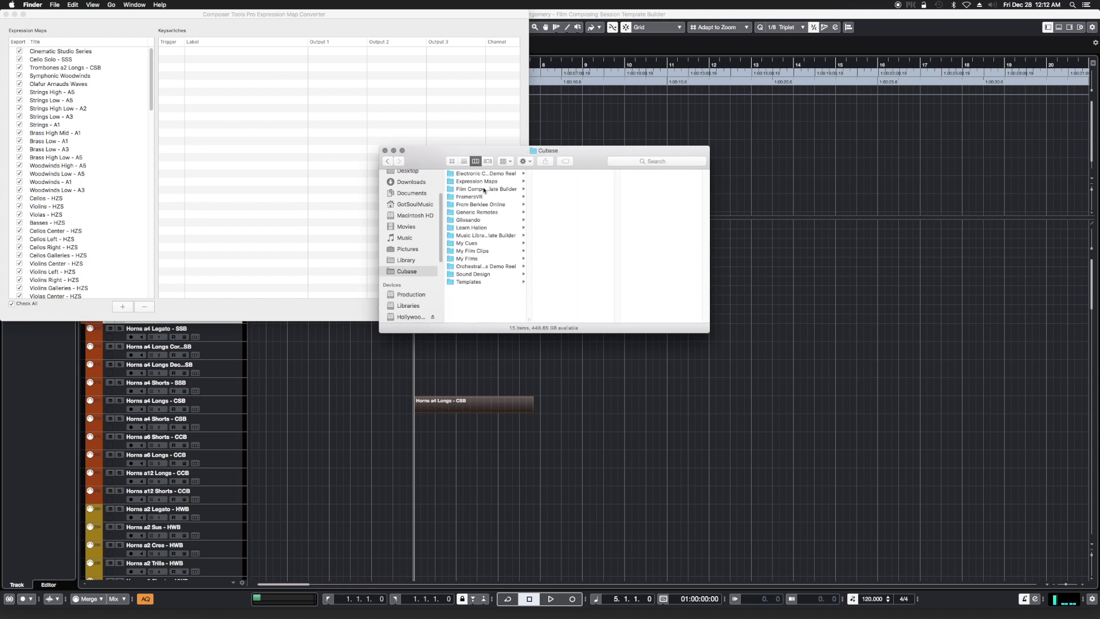
click(489, 182)
click(570, 173)
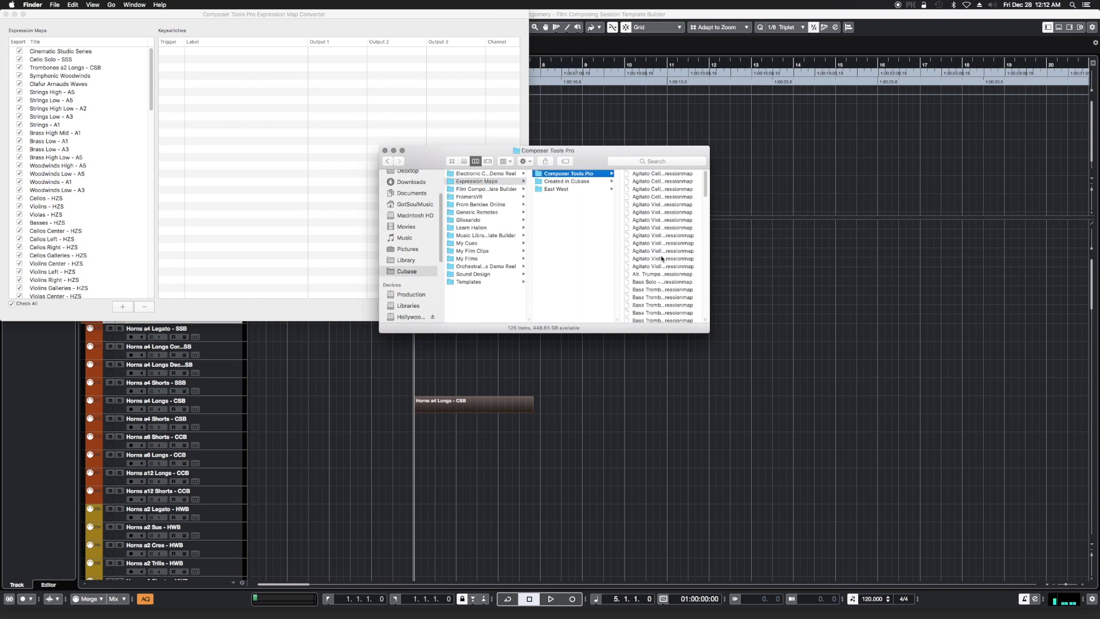
drag(708, 318, 863, 319)
mouse_move(861, 180)
mouse_down()
mouse_move(881, 315)
mouse_move(862, 285)
mouse_move(861, 175)
mouse_up()
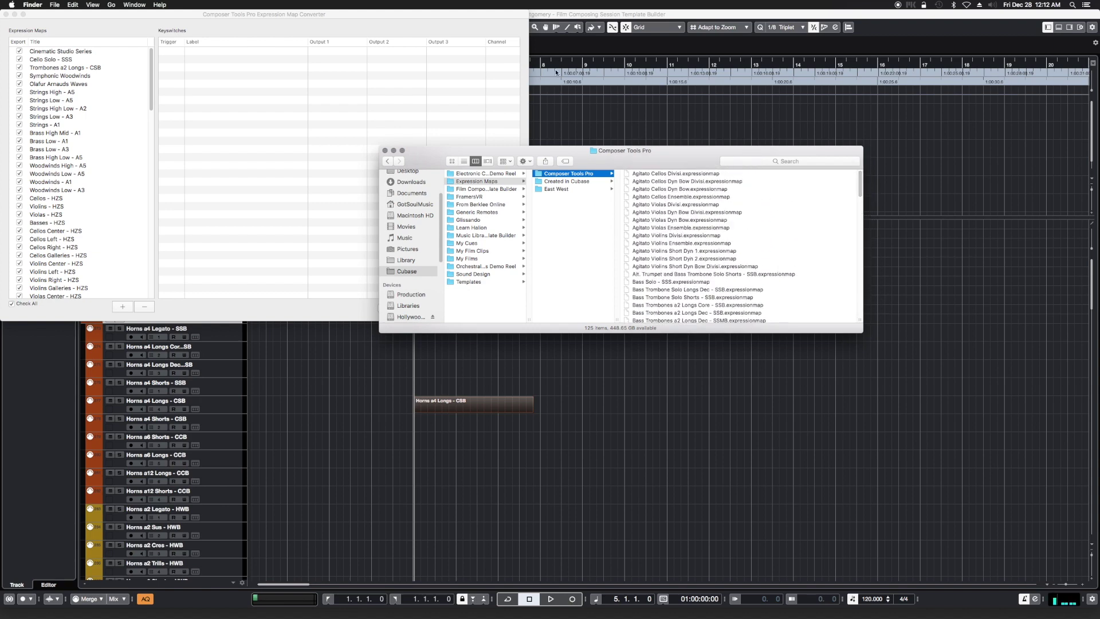
Return to Cubase and display the expression map of the Horns a4 Longs Core - SSB track
click(547, 25)
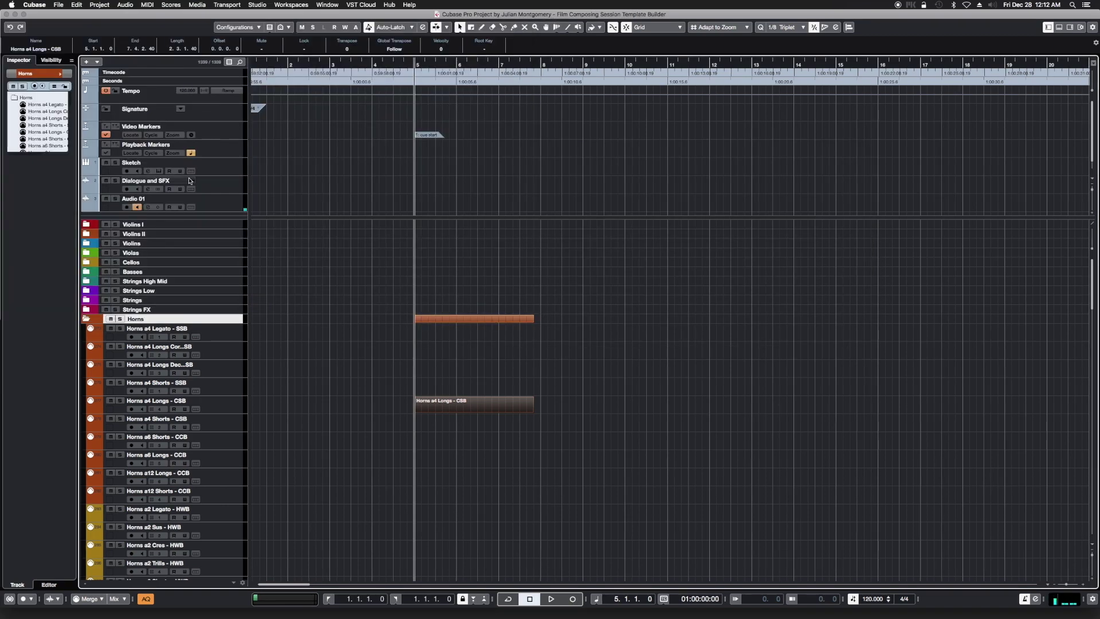
click(220, 354)
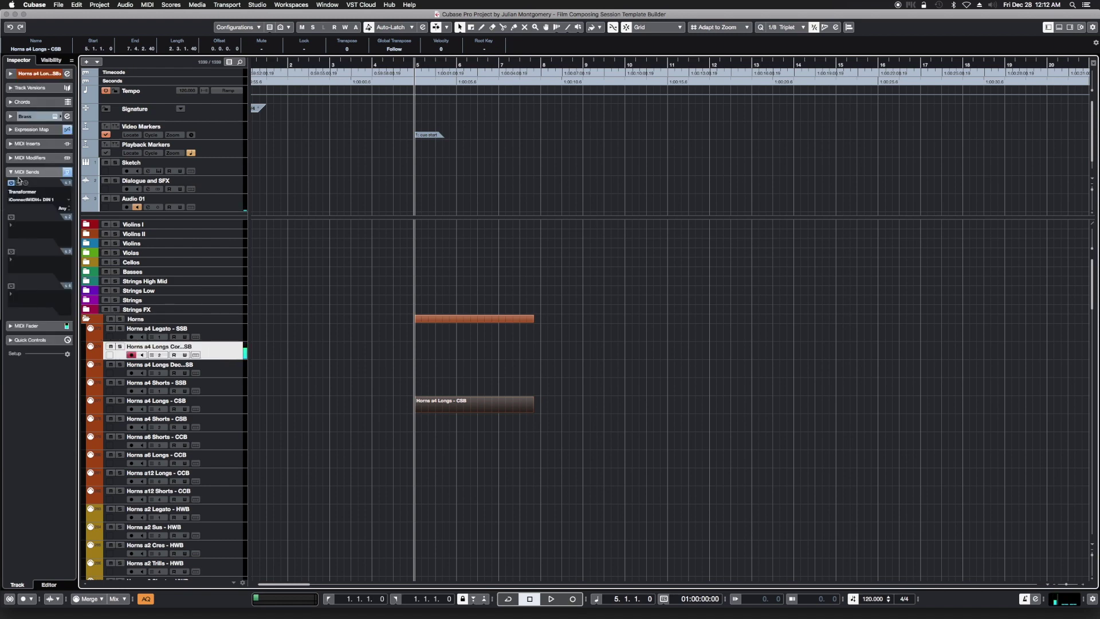
click(32, 130)
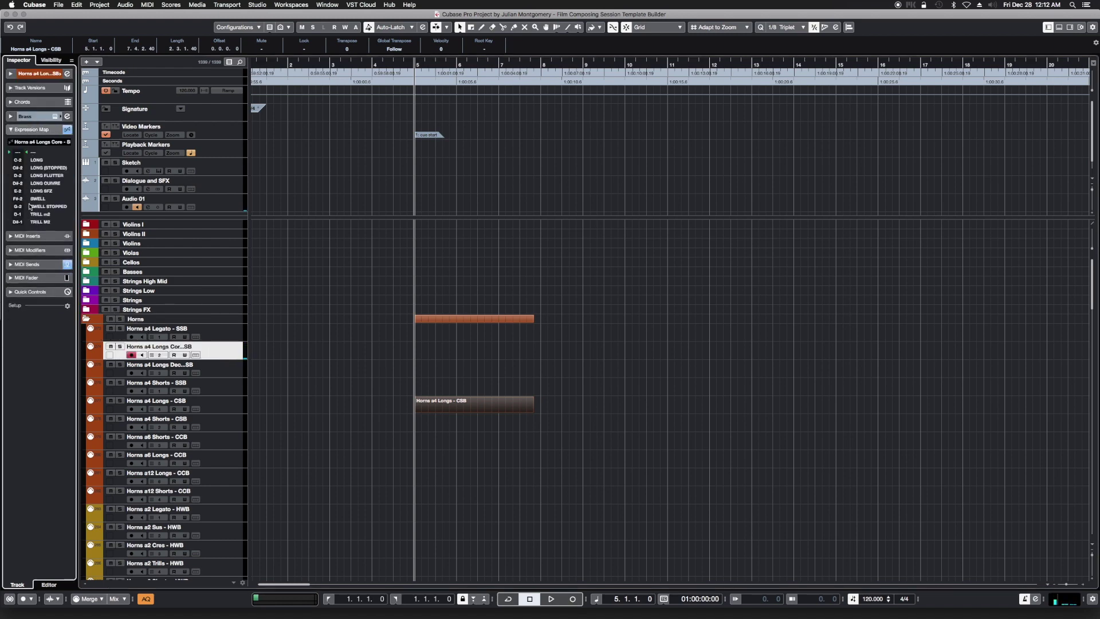
Browse the list of expression maps available to the Horns a4 Longs Core - SSB track, and close it without changing the assignment
click(34, 142)
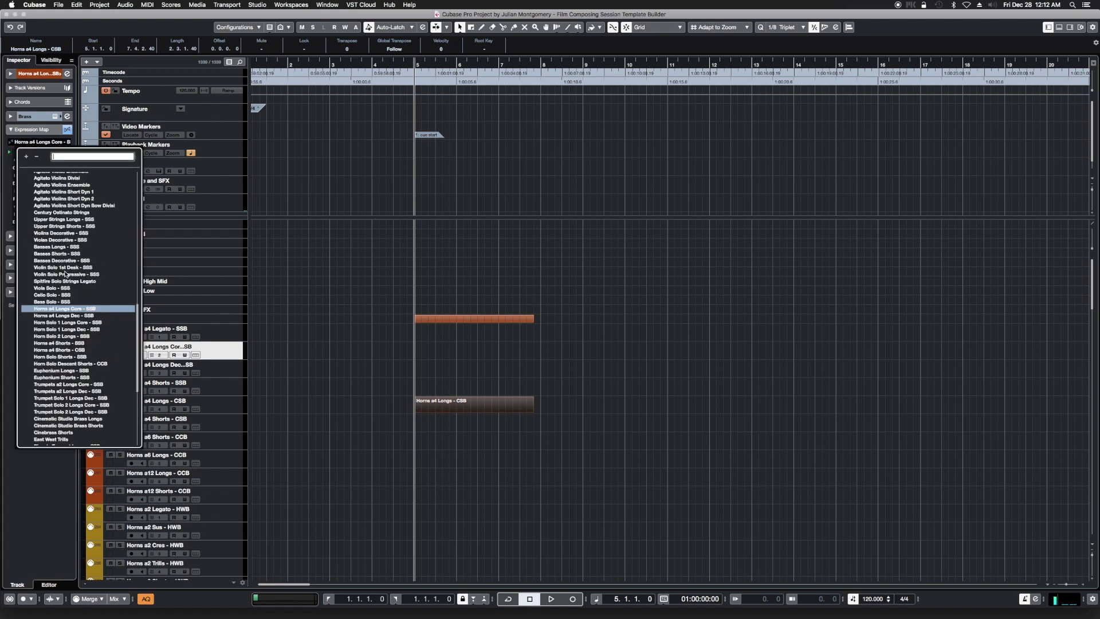
scroll(67, 244, down, 1)
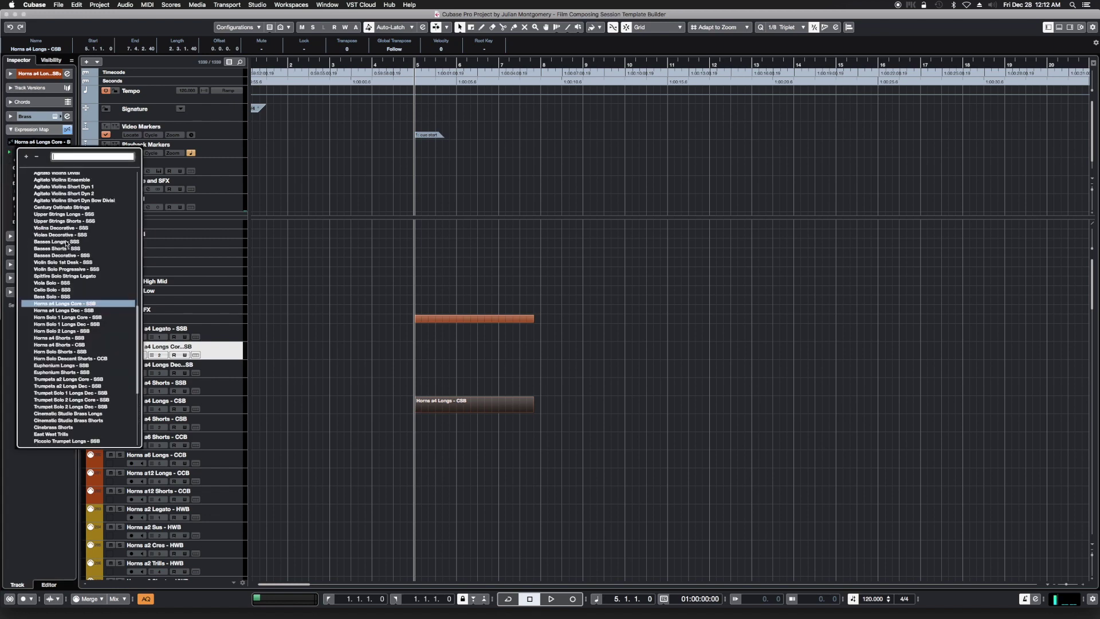
scroll(67, 243, down, 10)
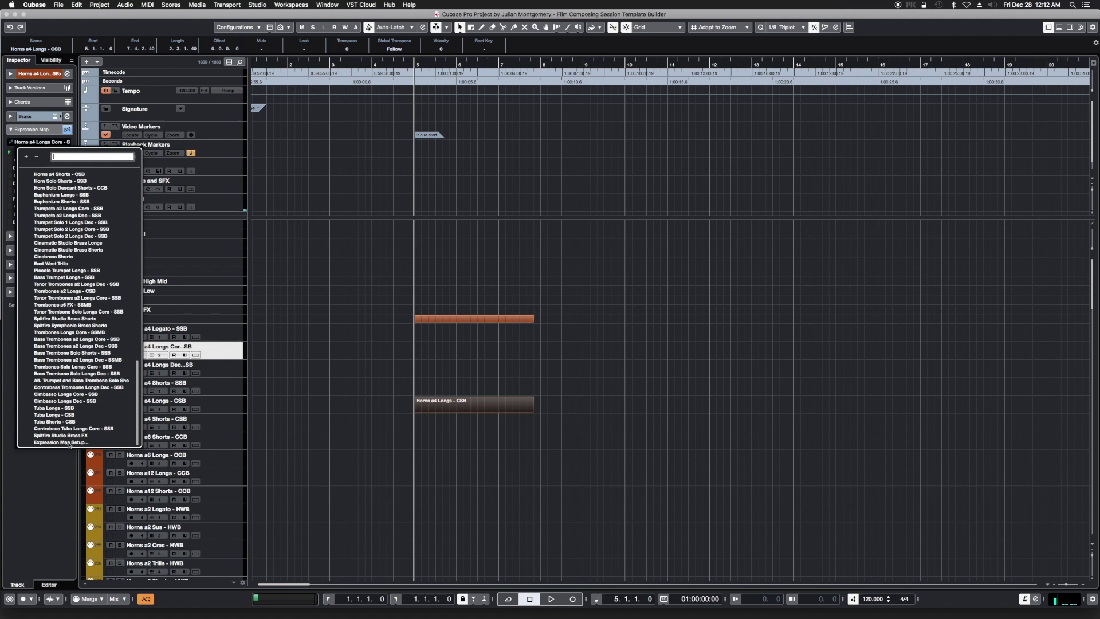
scroll(61, 280, up, 10)
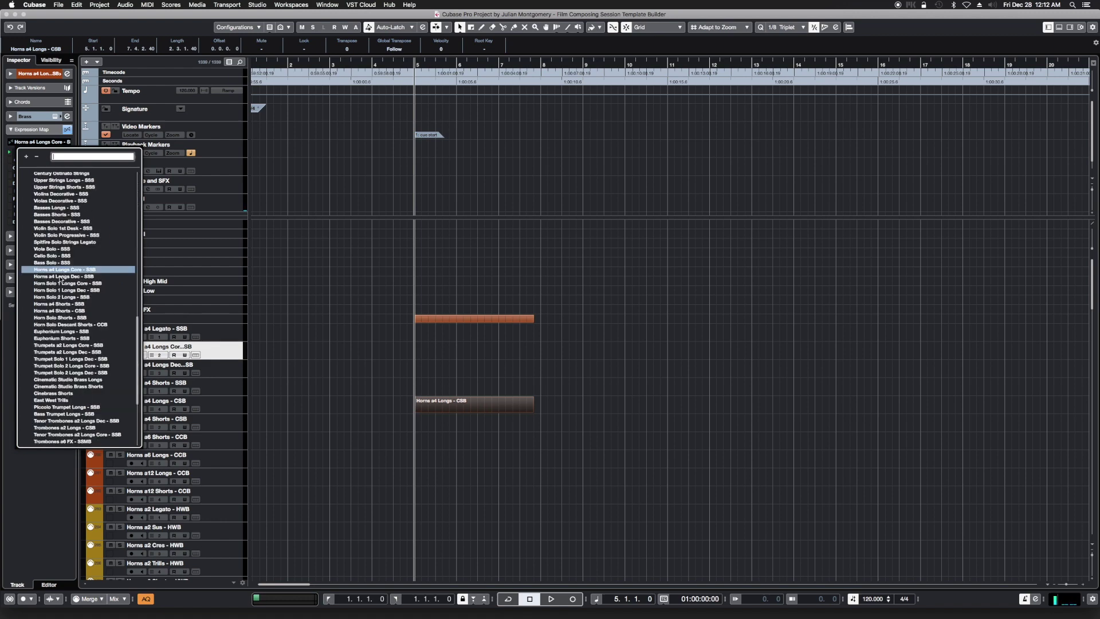
scroll(81, 263, down, 10)
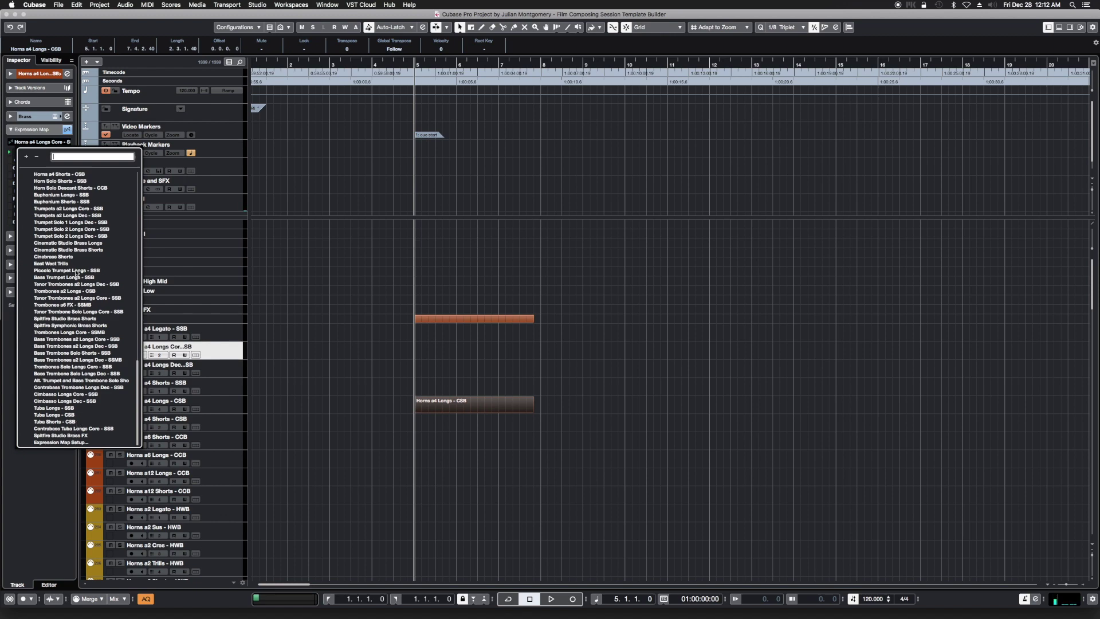
scroll(77, 274, up, 10)
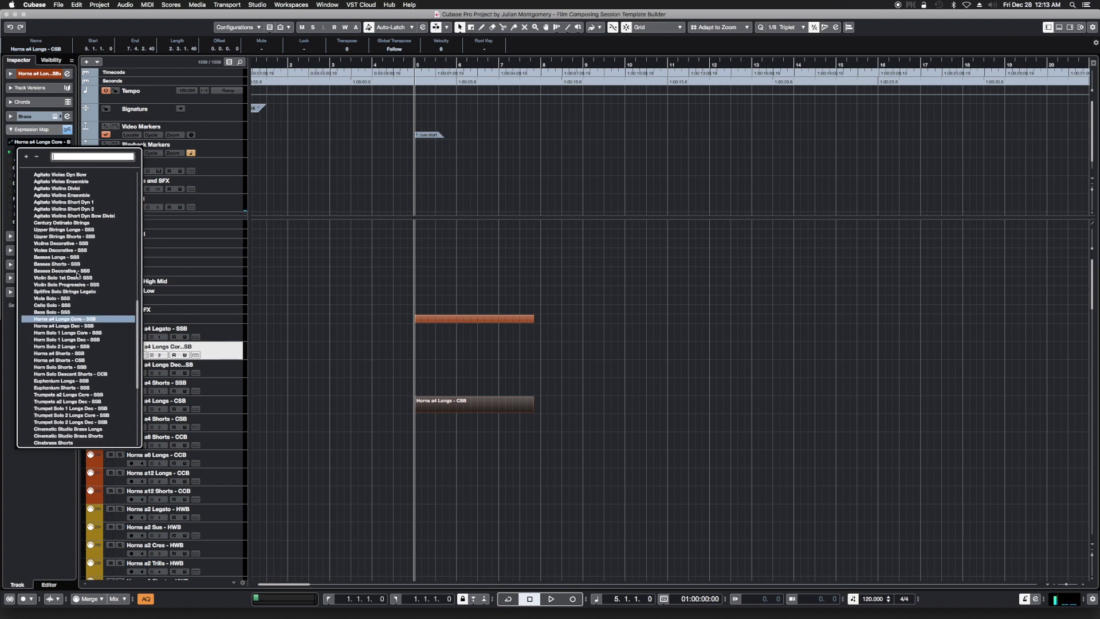
click(10, 344)
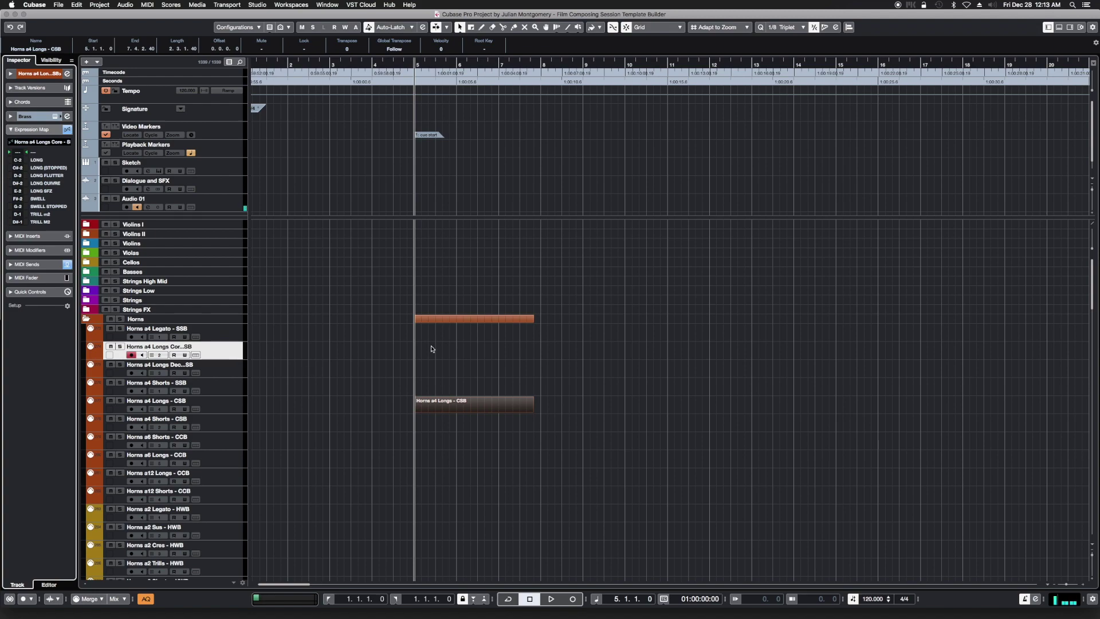
Switch to Vienna Ensemble Pro, view the key switch assignments for the Sustain articulation of CSB 4 Horns, and cancel the key switch learning
key(ctrl+Right)
key(ctrl+Right)
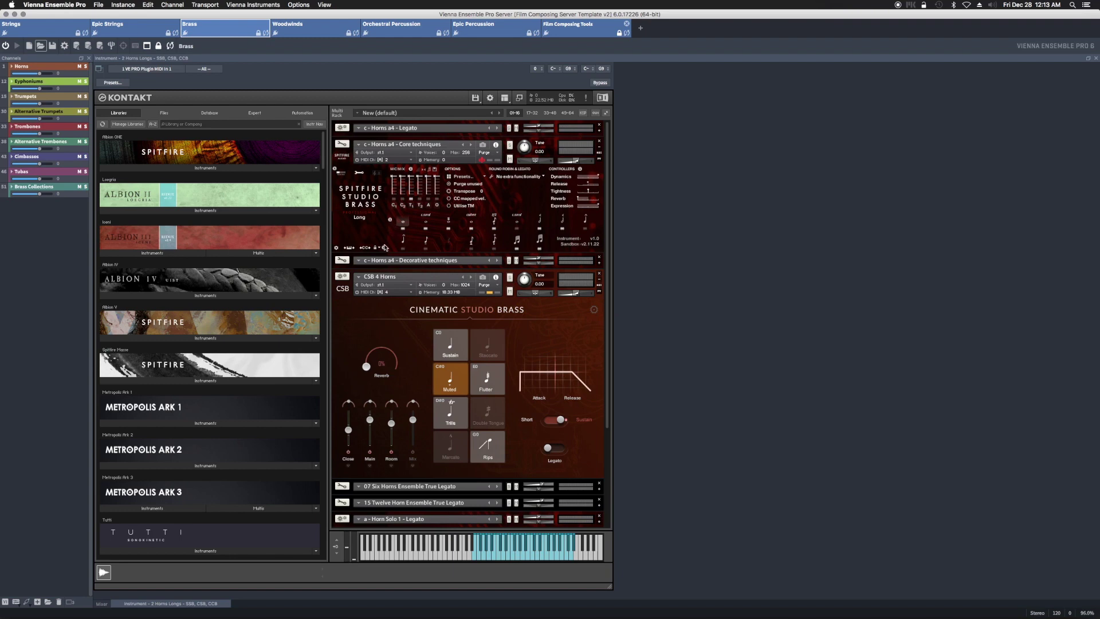
shift+click(450, 344)
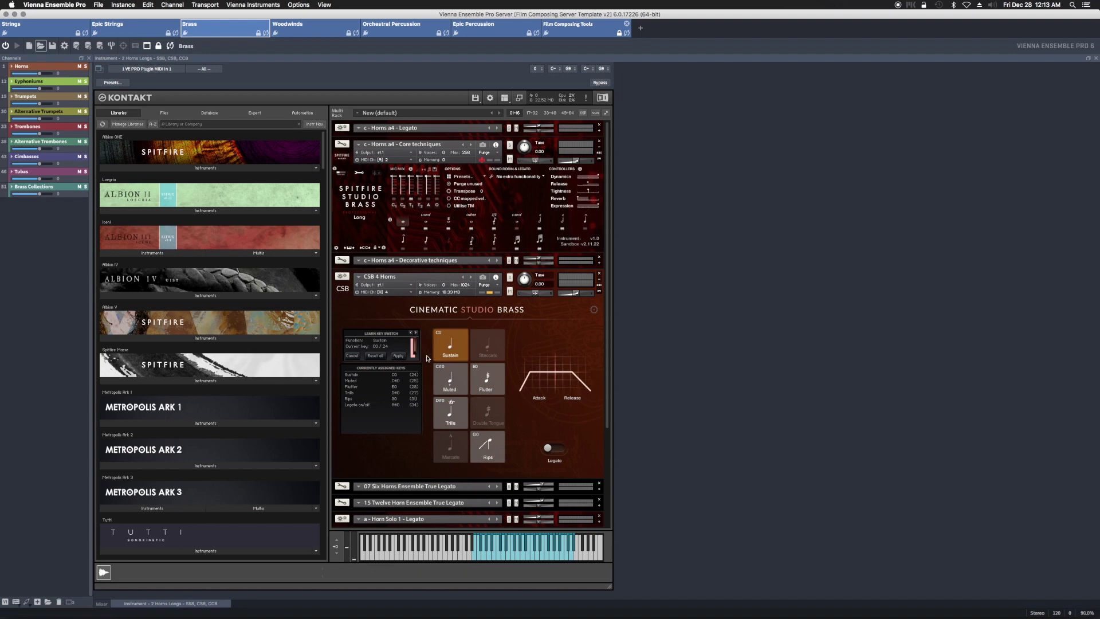
click(356, 358)
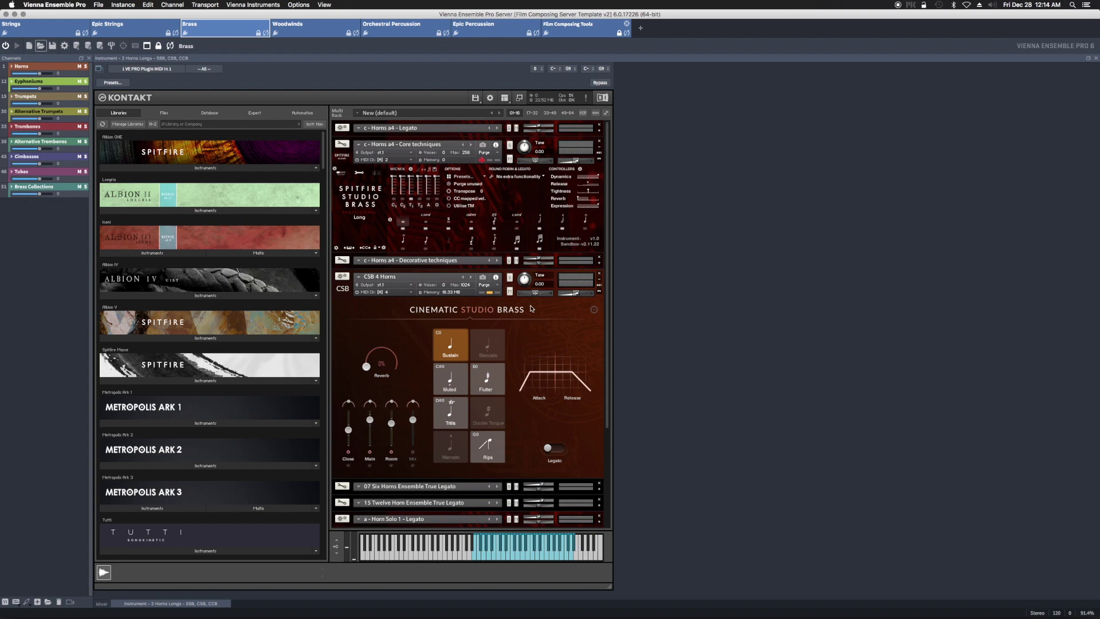
scroll(530, 312, down, 5)
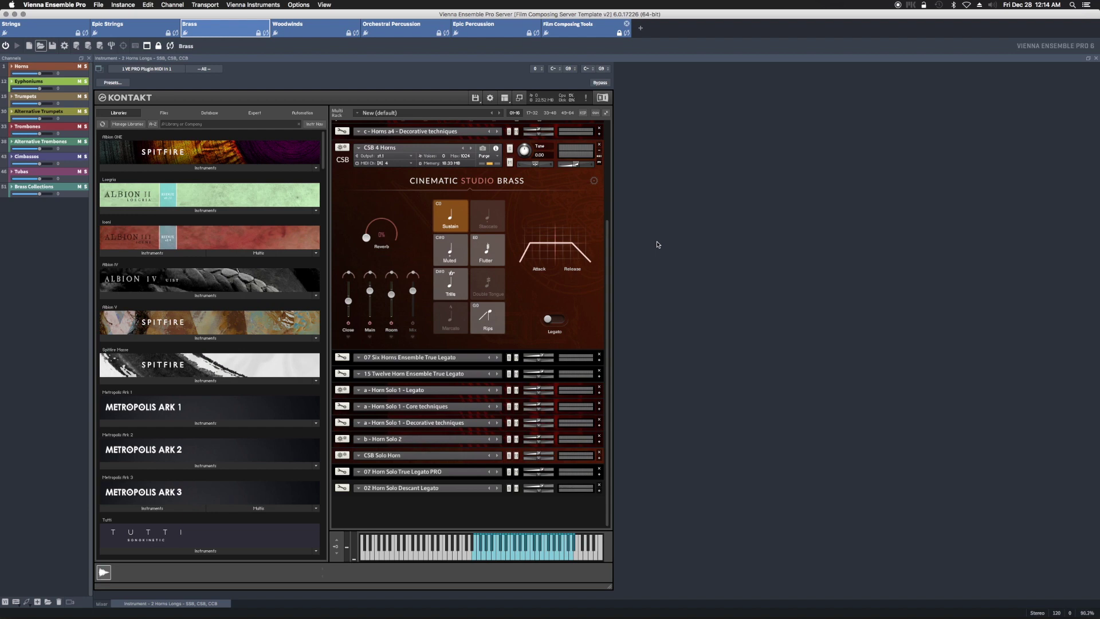
key(super+Tab)
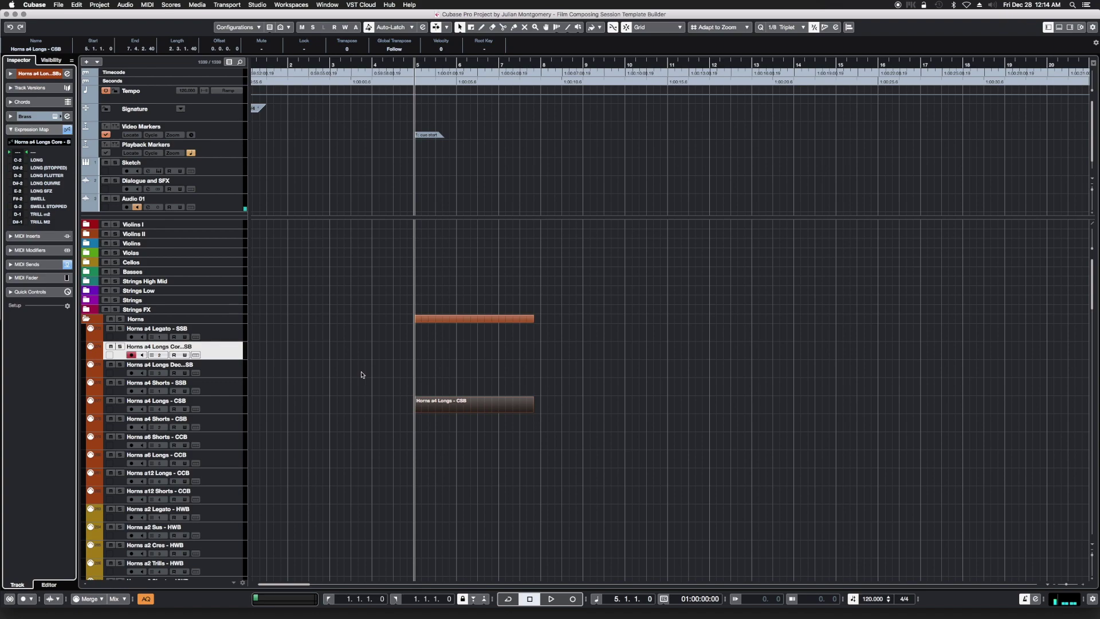
key(F3)
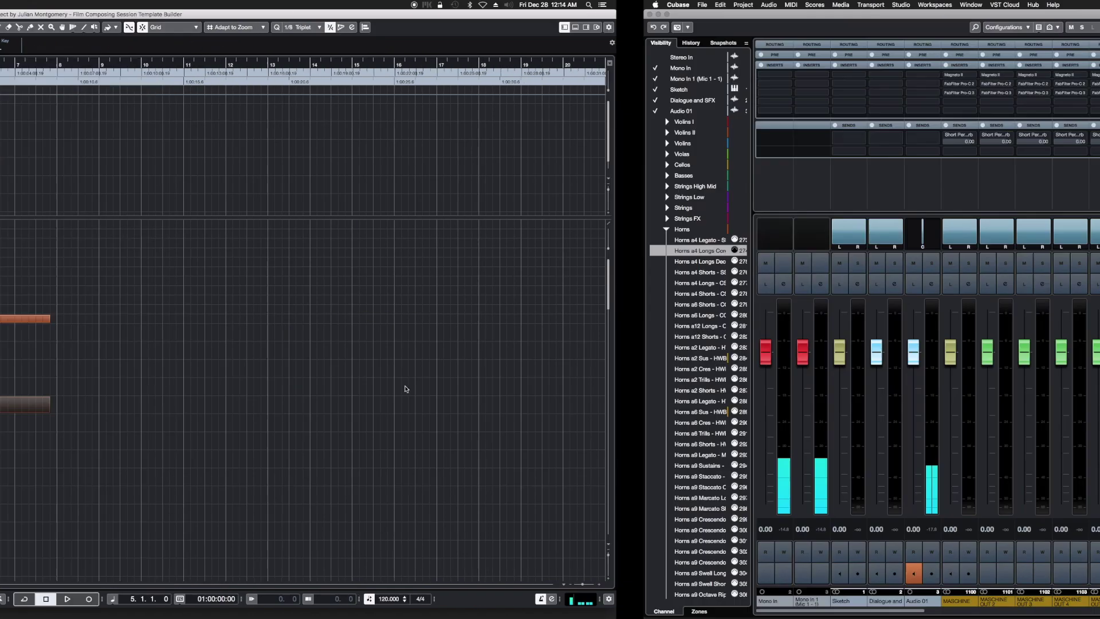
key(super+Tab)
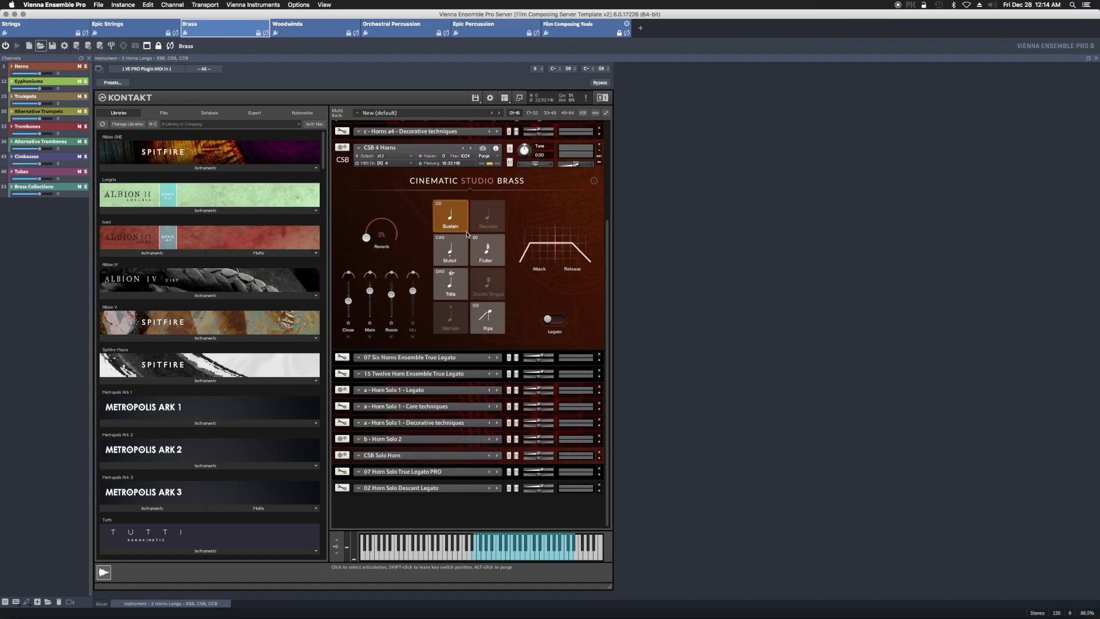
key(ctrl+Left)
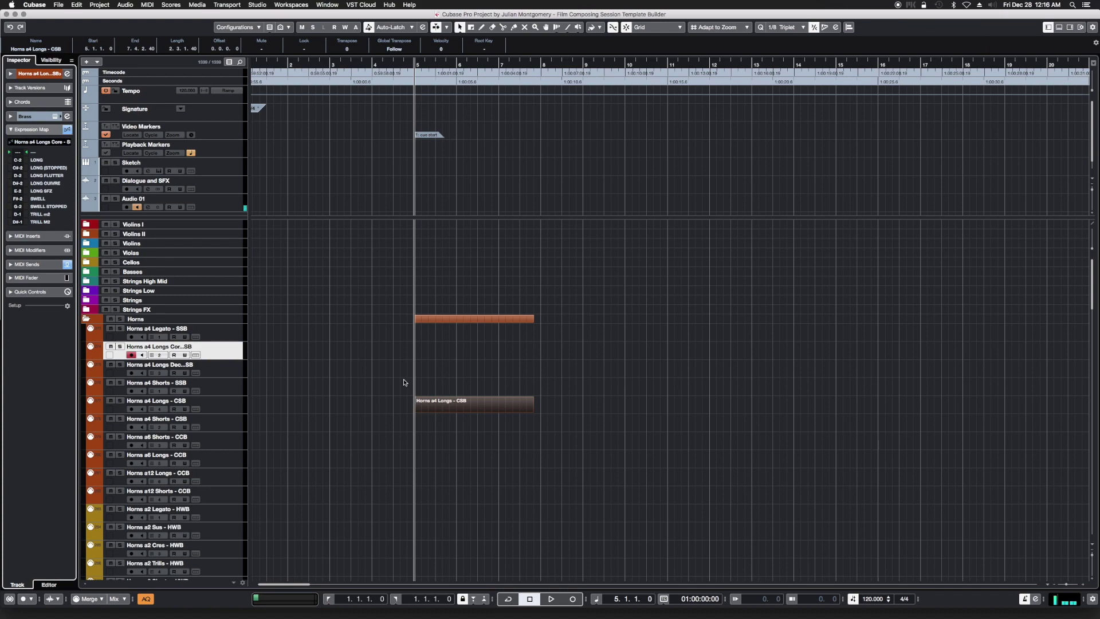
Return to Vienna Ensemble Pro and minimize the CSB 4 Horns and Horns a4 - Core techniques instruments in the Horns Longs Kontakt rack
key(ctrl+Right)
key(ctrl+Right)
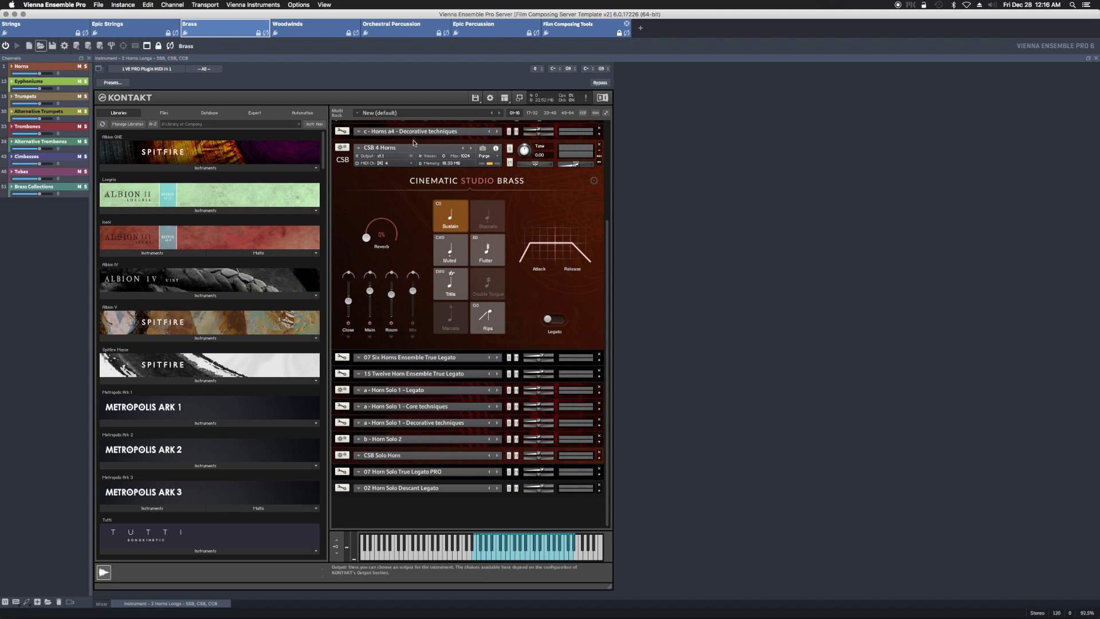
click(600, 152)
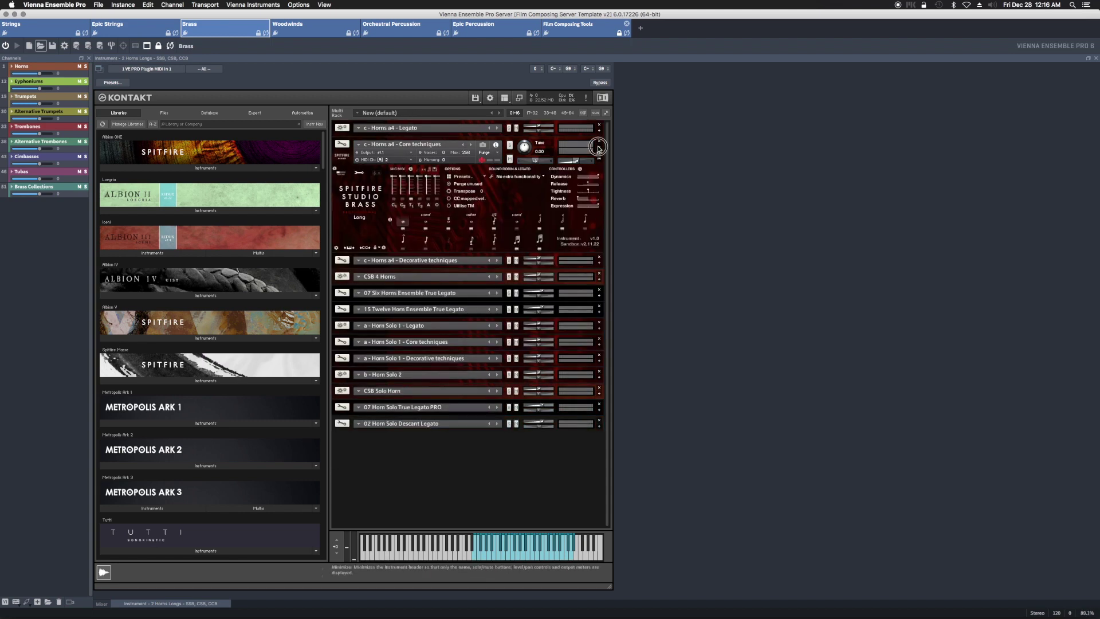
click(598, 152)
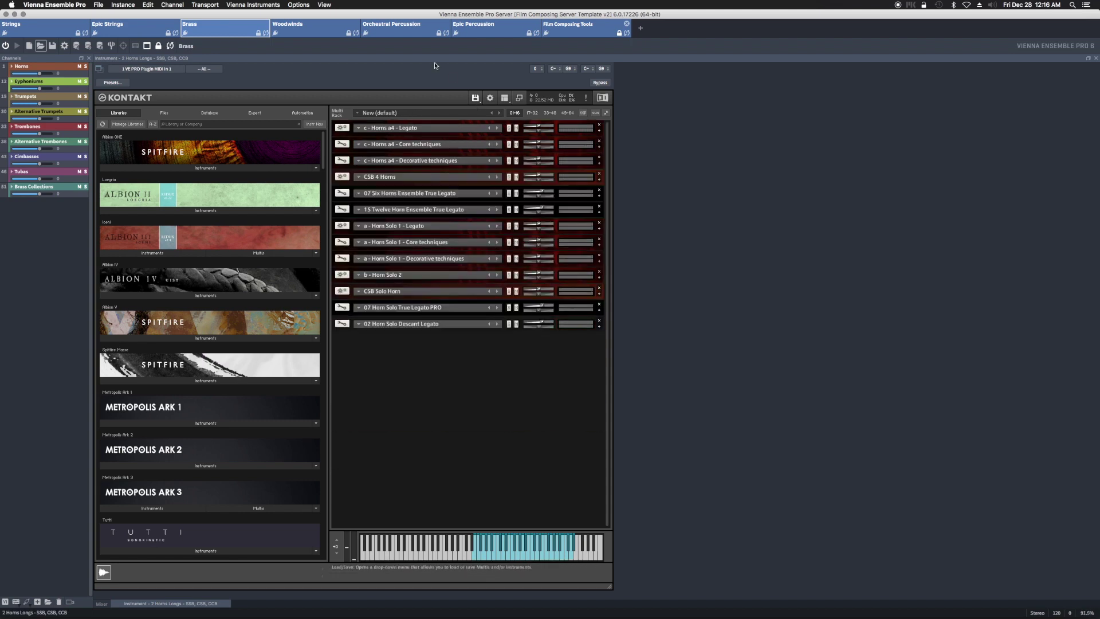
Display the Epic Percussion instance, expand the Bombos, Boobams folder, and open the Kontakt instrument of the Bombos HZ - HZP channel
click(496, 35)
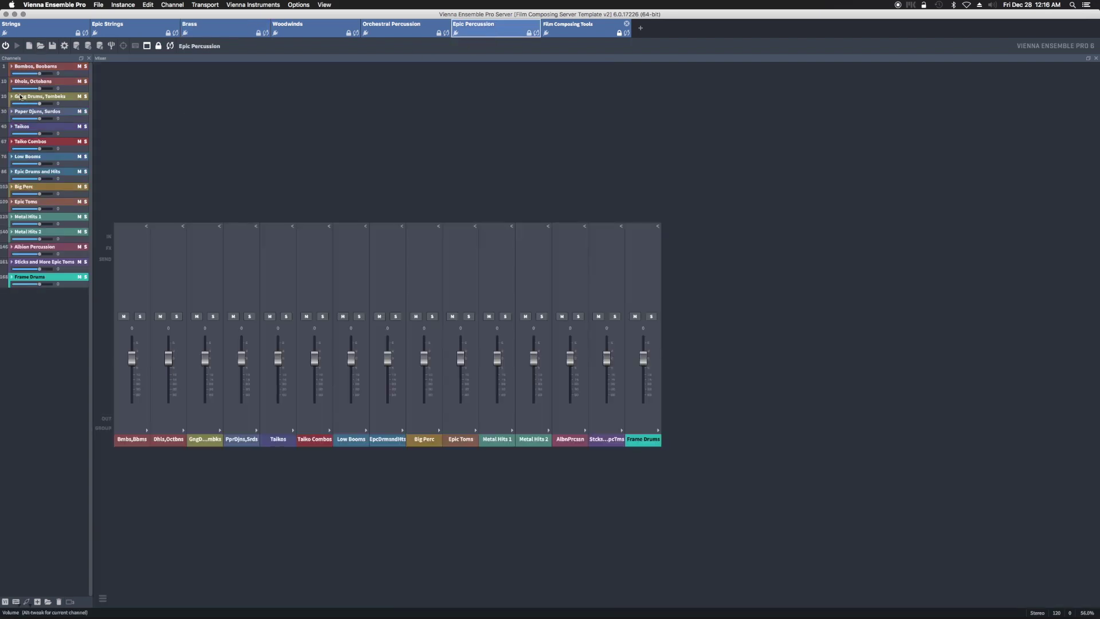
click(11, 66)
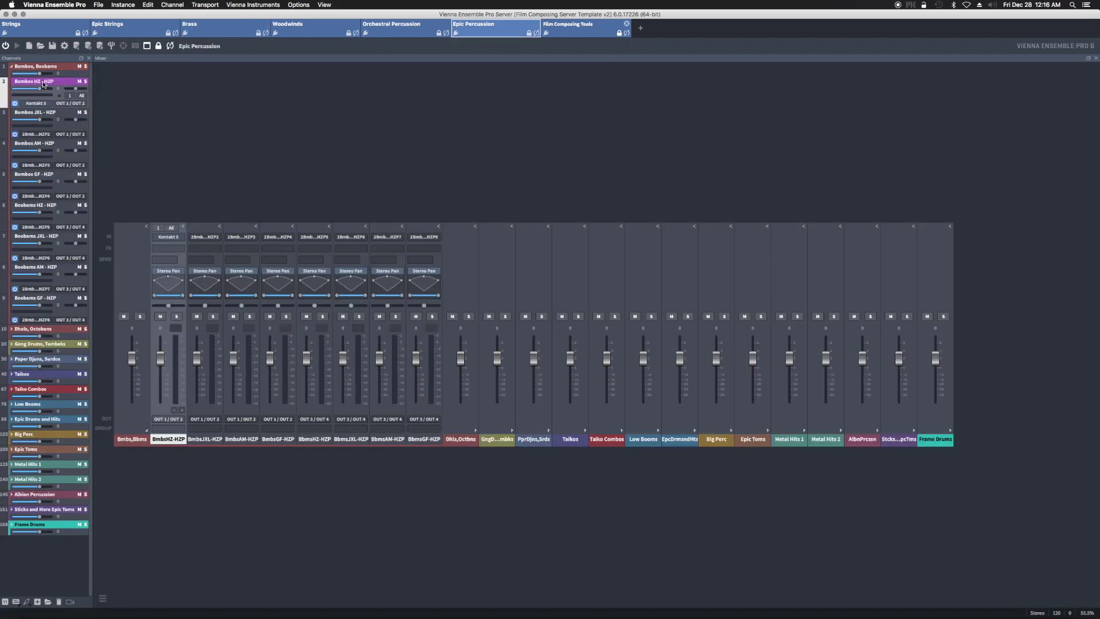
double_click(44, 84)
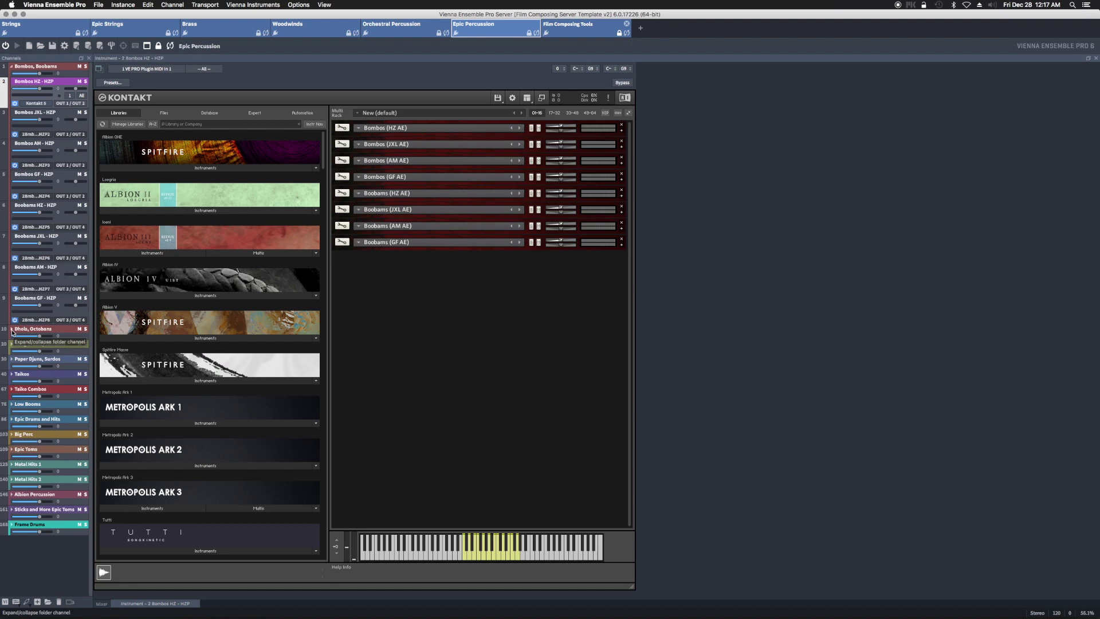
Expand the Bombos (HZ AE) patch to examine its articulations, minimize it again, and collapse the Bombos, Boobams folder
click(622, 133)
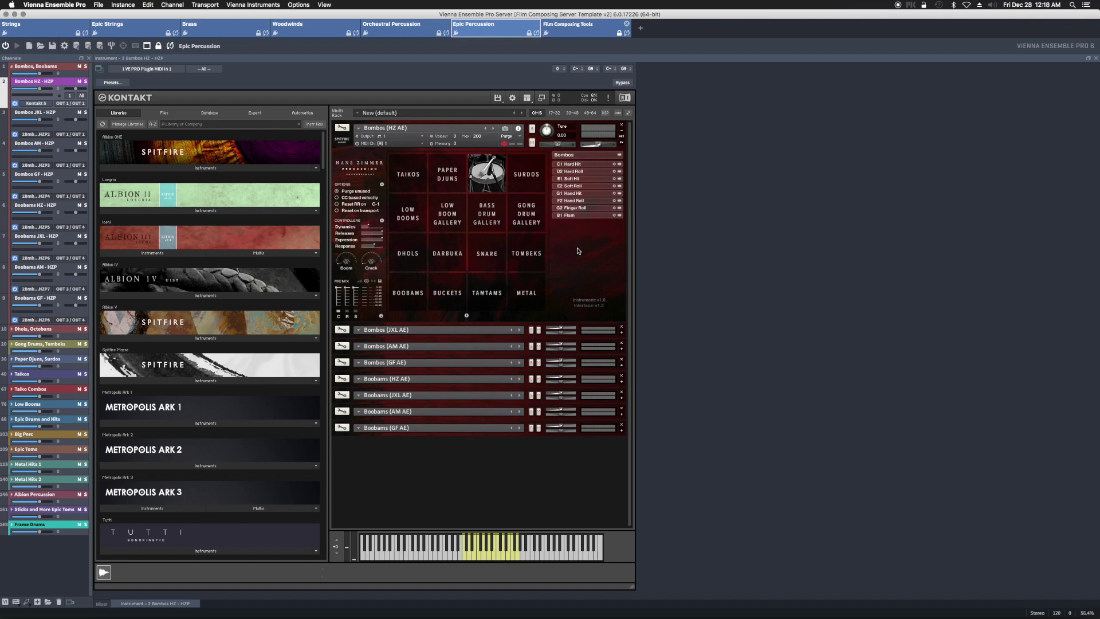
click(621, 132)
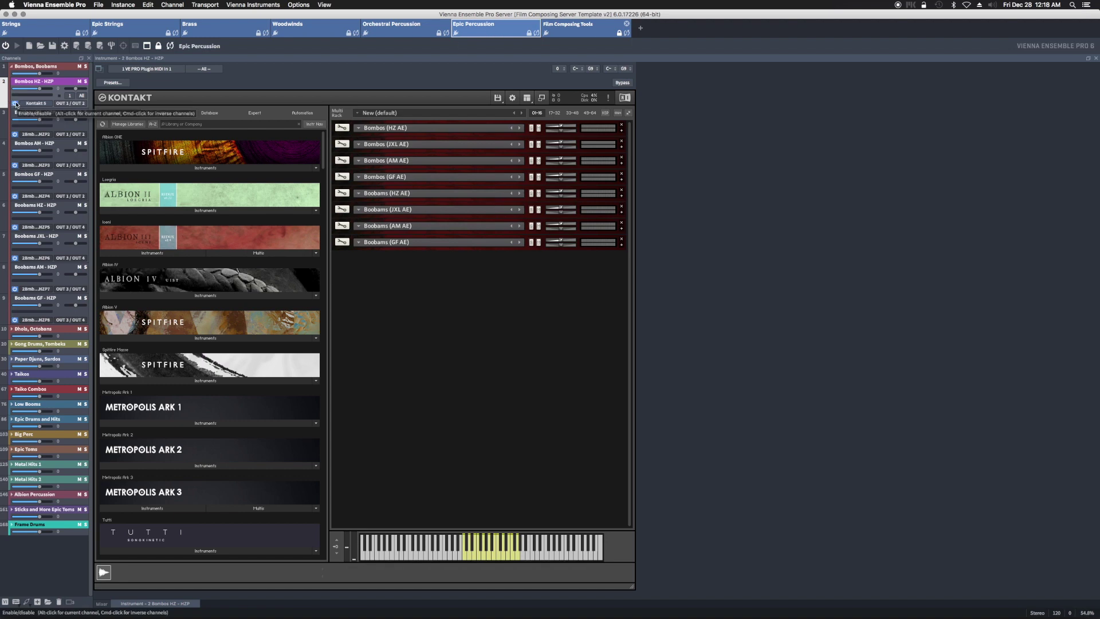
click(12, 66)
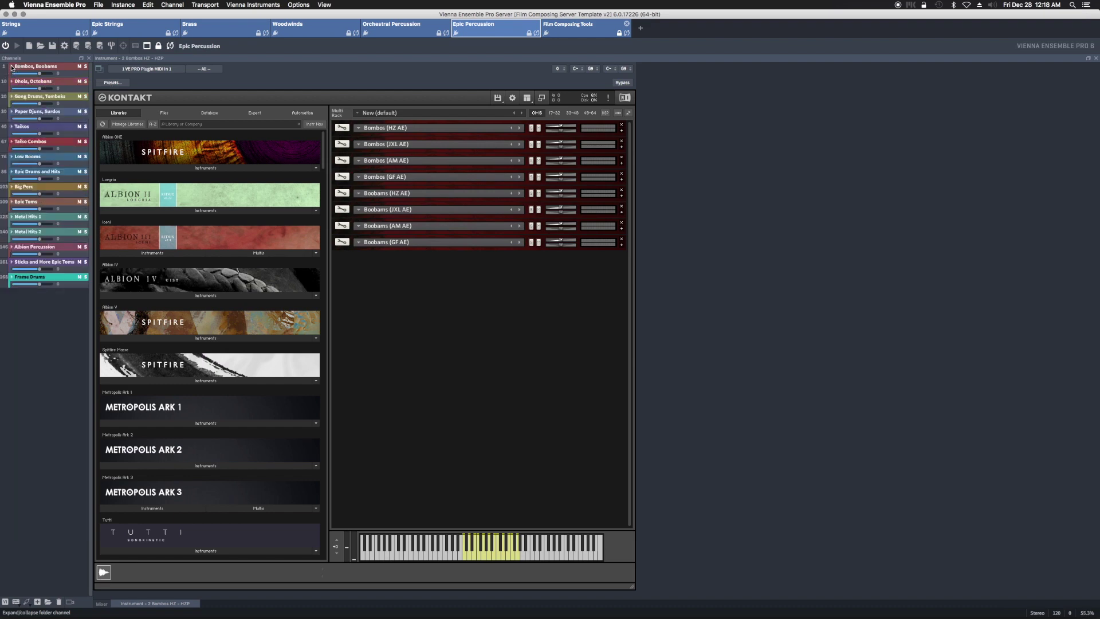
click(11, 67)
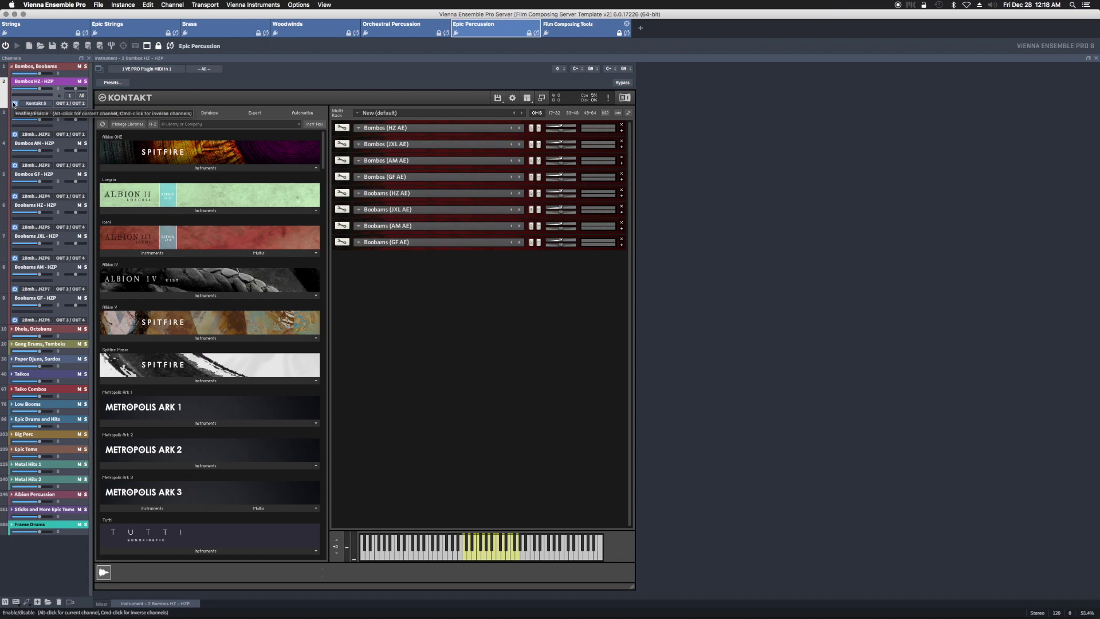
click(12, 67)
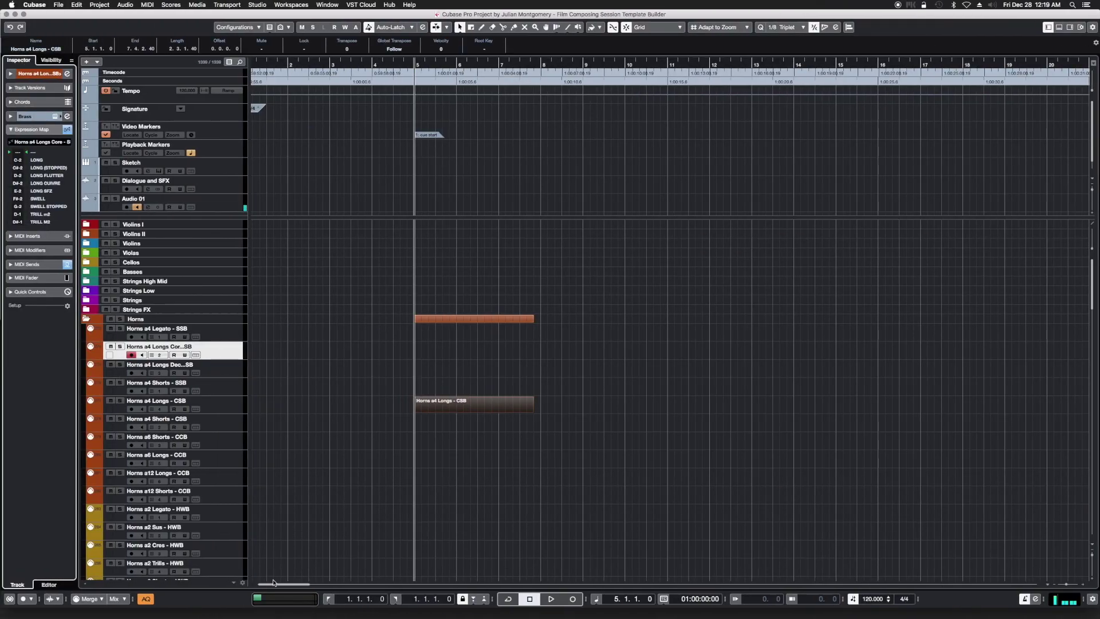
Switch to Cubase, collapse the Horns folder track, and check the average load in the Audio Performance window before closing it
click(85, 318)
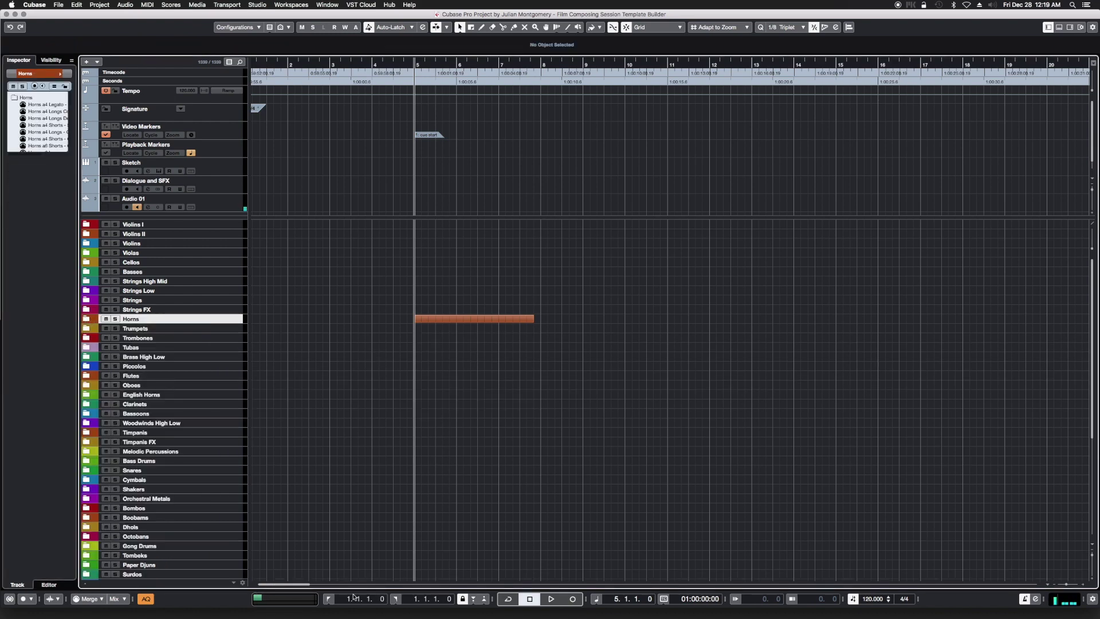
click(260, 599)
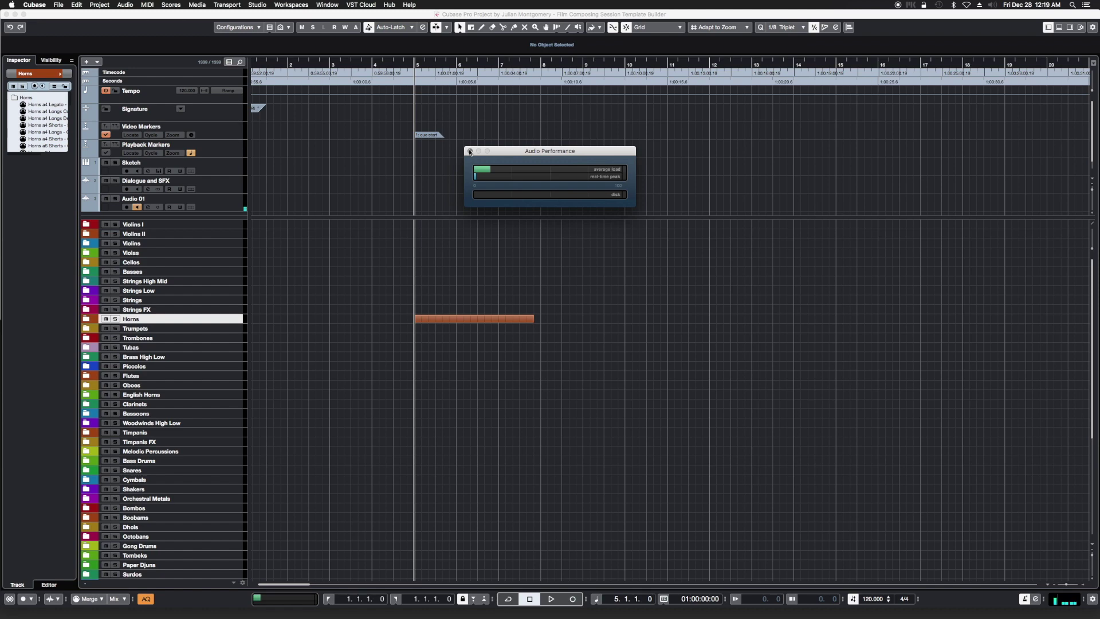
click(470, 152)
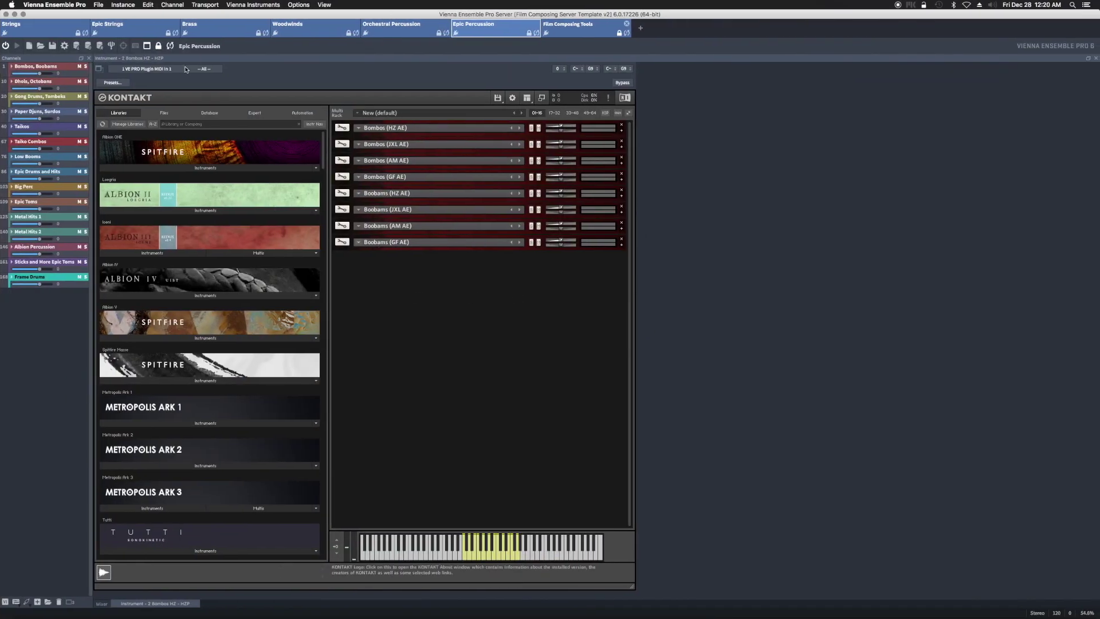
Switch to Vienna Ensemble Pro, display the Brass instance, and expand the Horns folder to review its channels before collapsing it
click(208, 33)
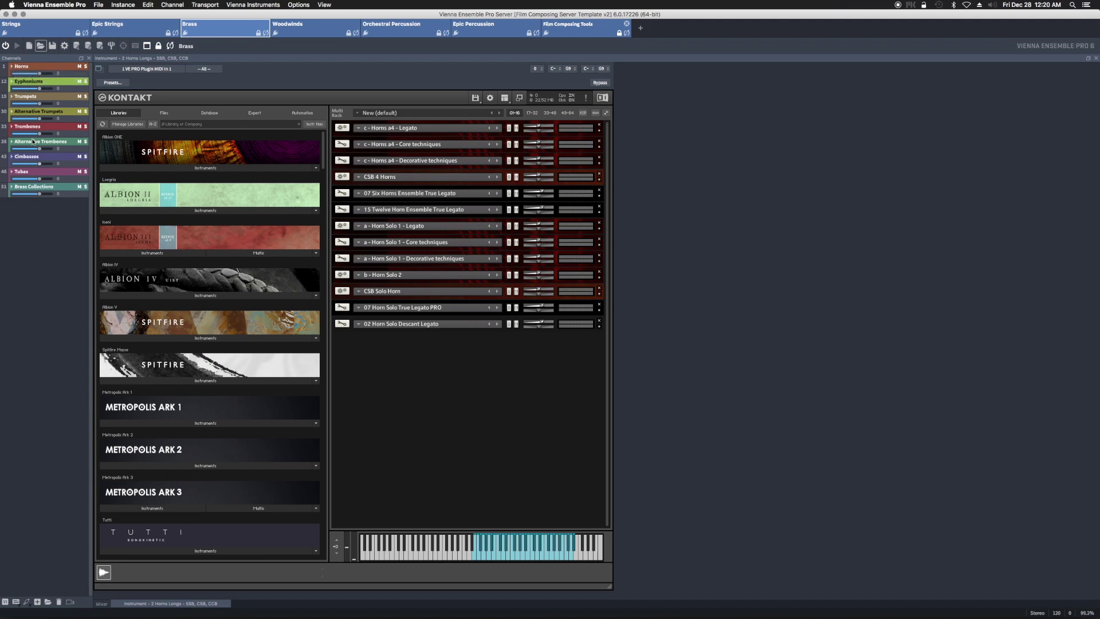
click(12, 67)
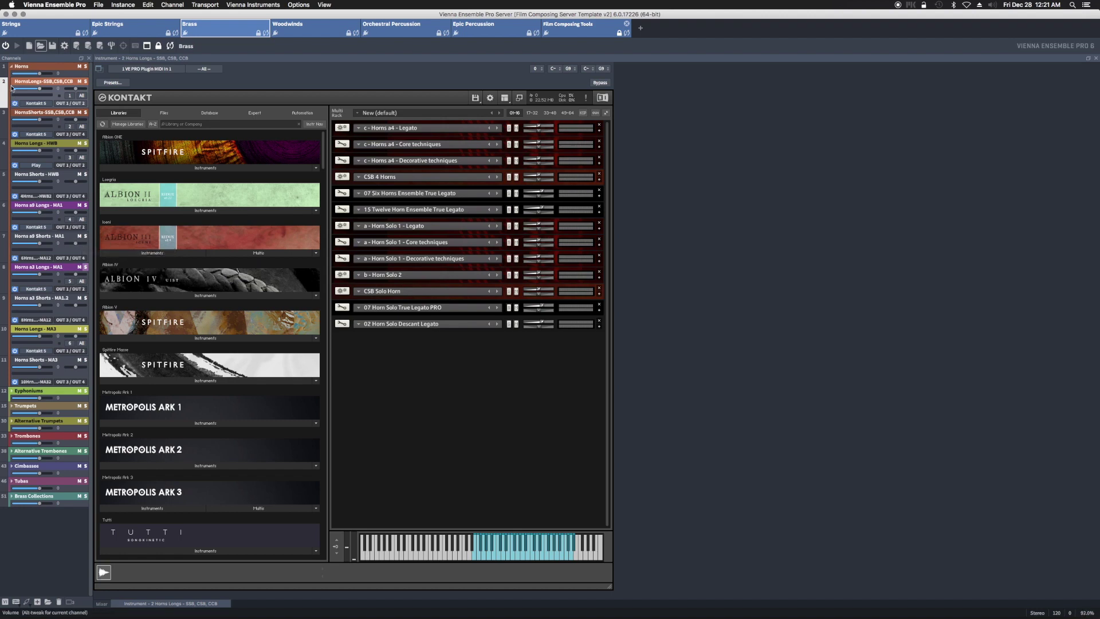
click(11, 66)
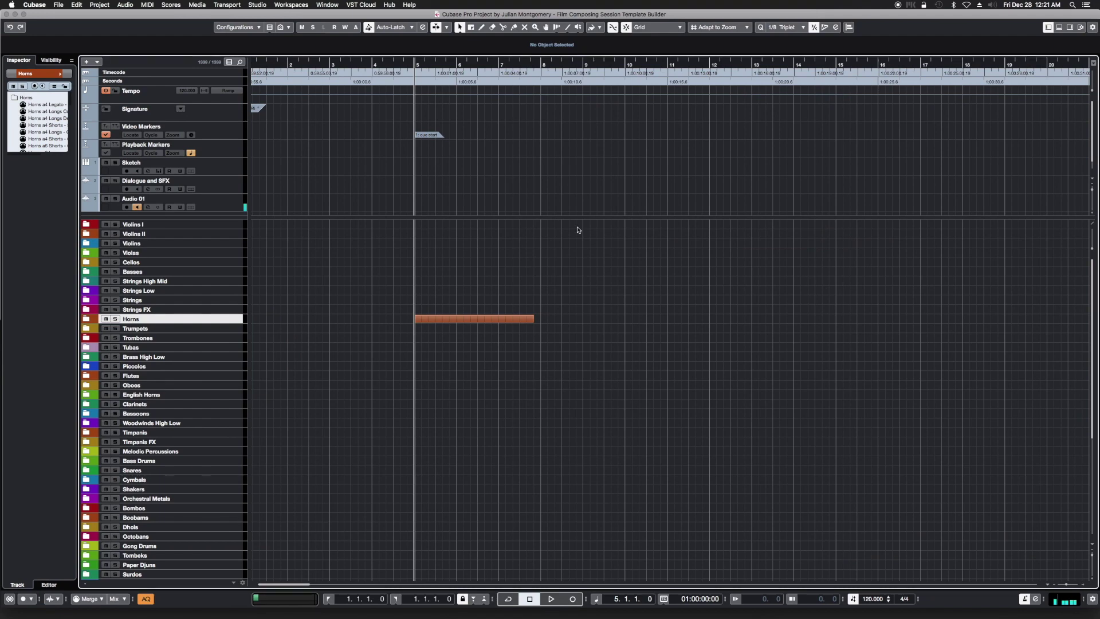
Return to Cubase, open Studio Setup, and display the settings of the Firestudio Soundflower Aggregate audio device
click(256, 5)
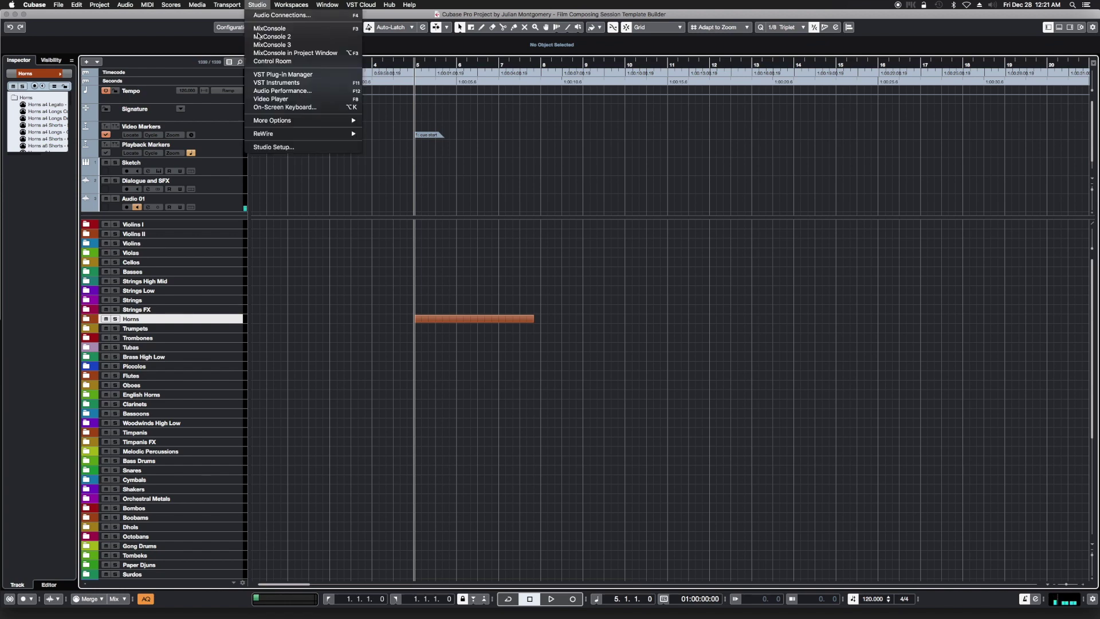
click(285, 147)
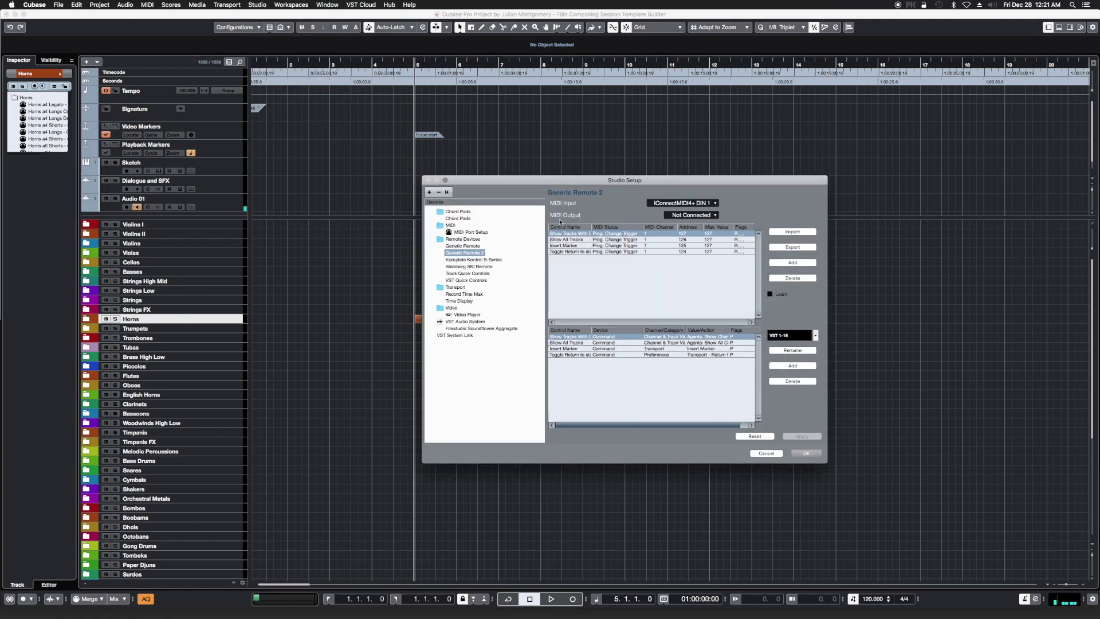
drag(579, 180, 482, 173)
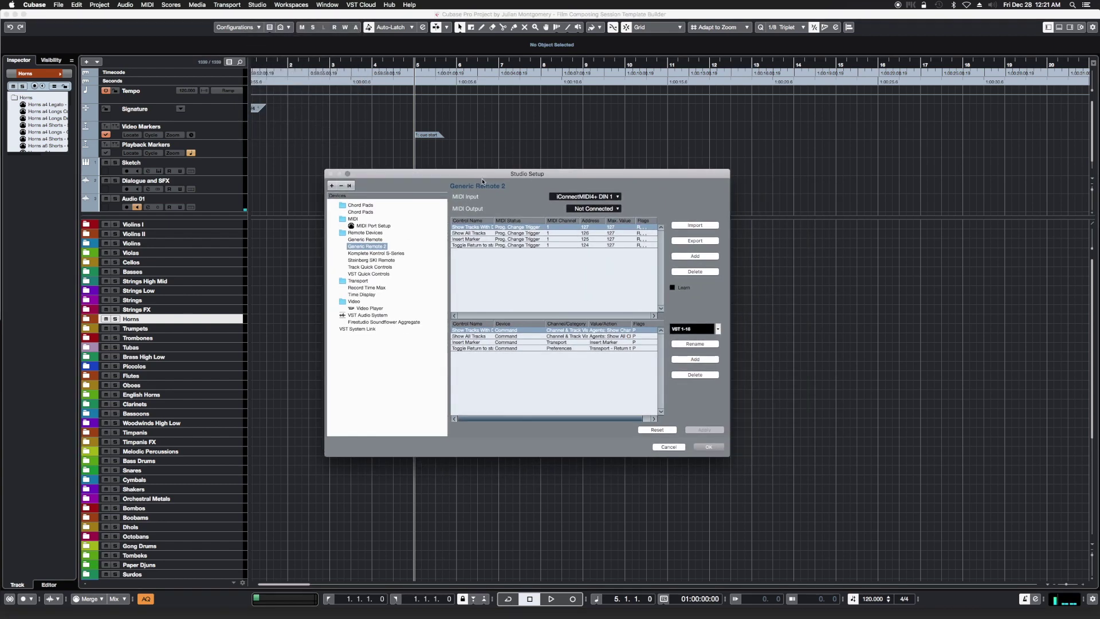
click(380, 322)
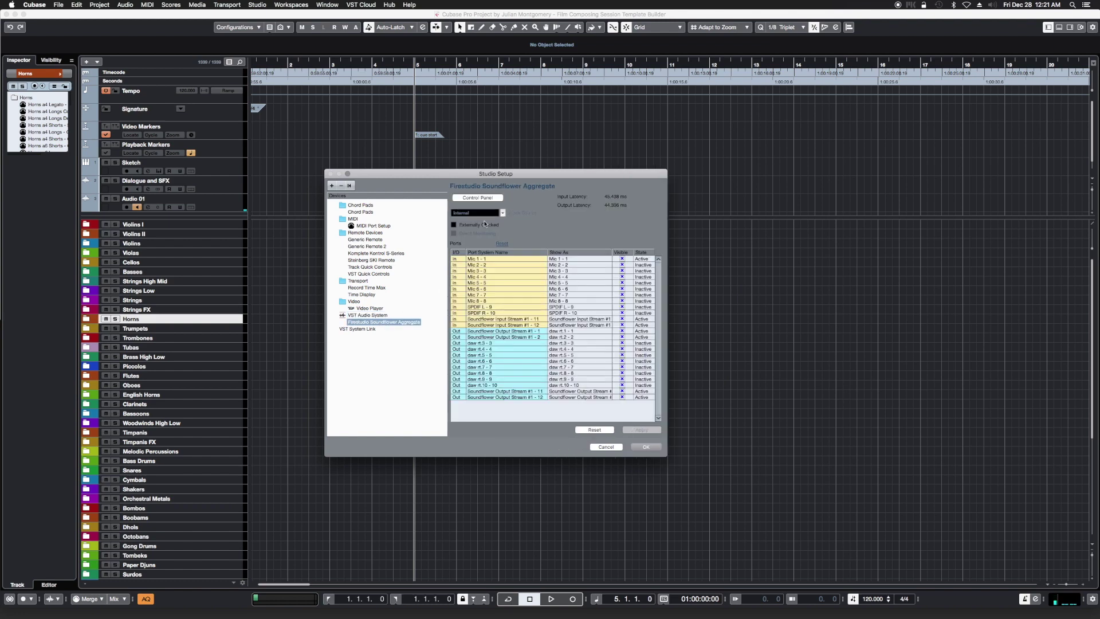
Examine the buffer size choices in the CoreAudio Device Settings, and close them and Studio Setup without applying changes
click(483, 198)
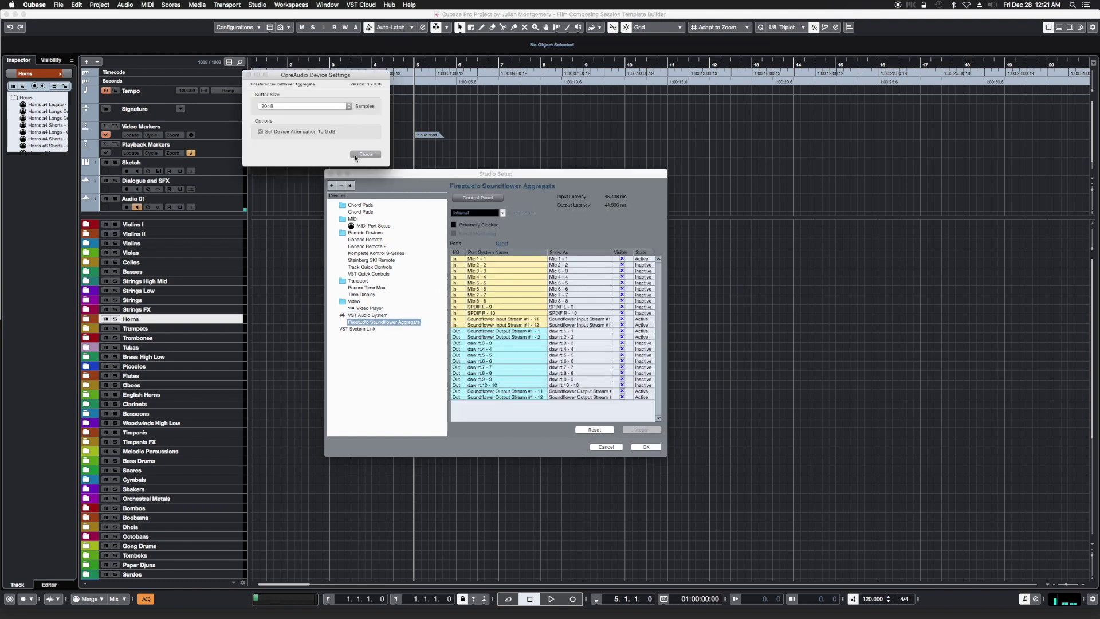
click(349, 106)
click(350, 107)
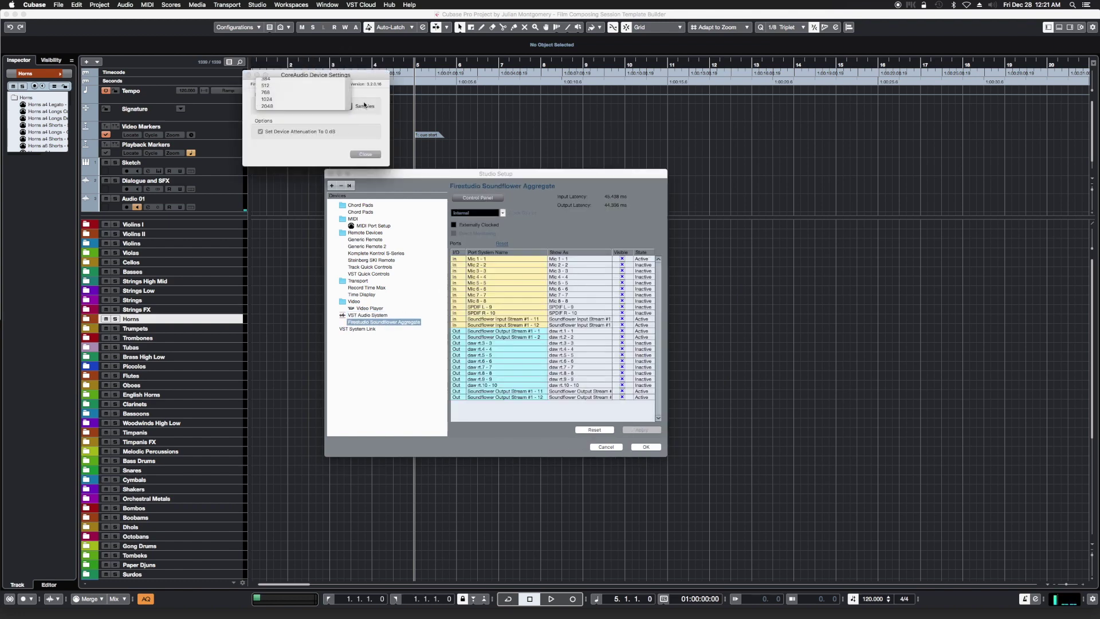
click(365, 154)
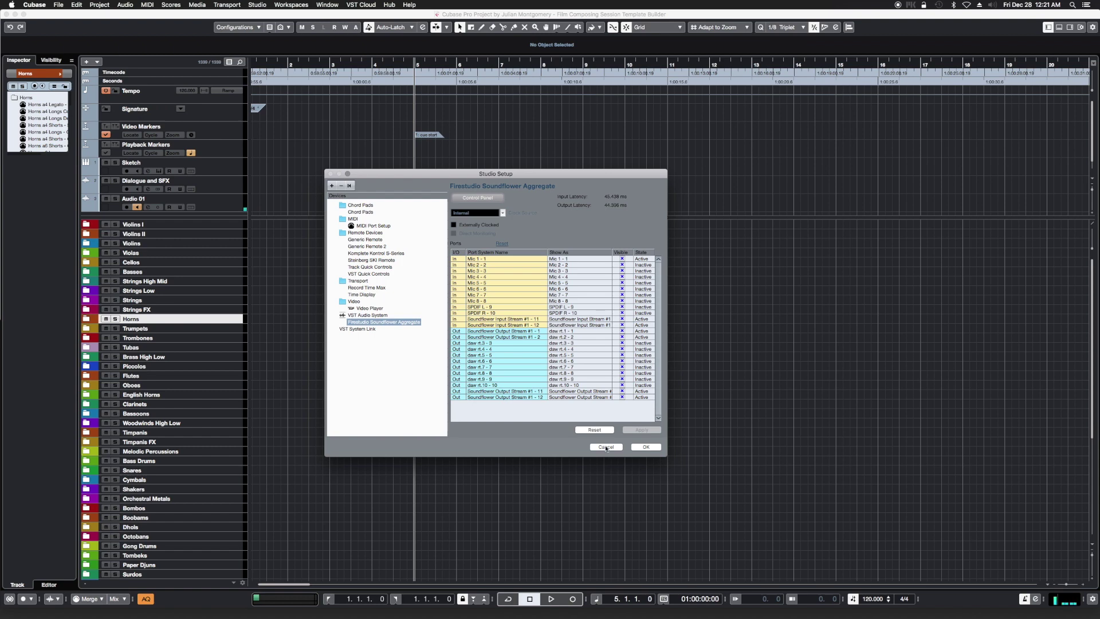
click(606, 447)
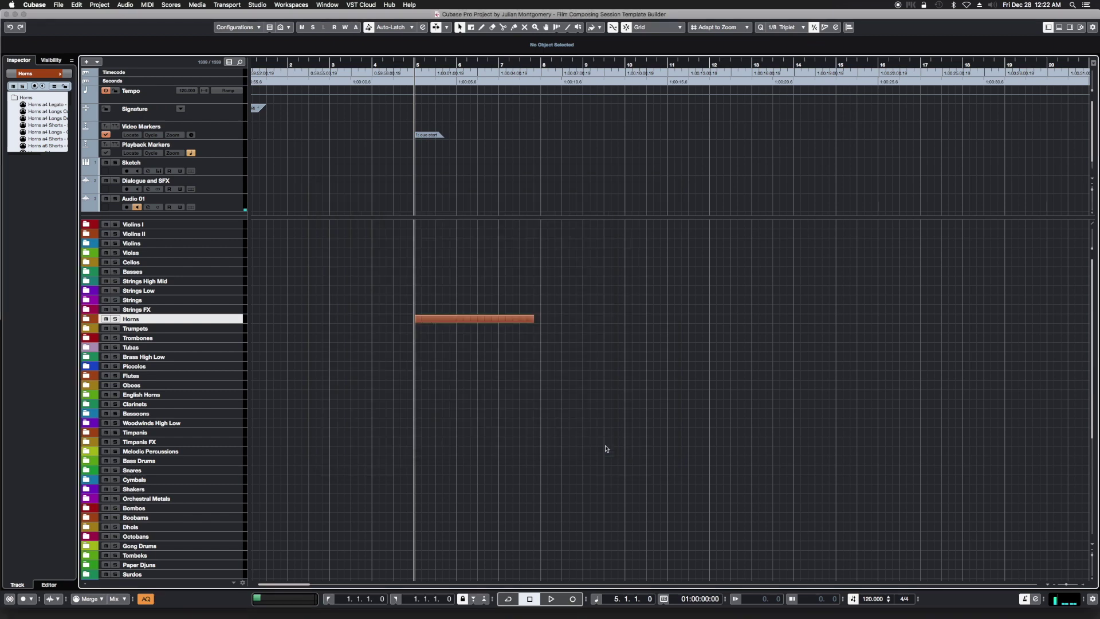